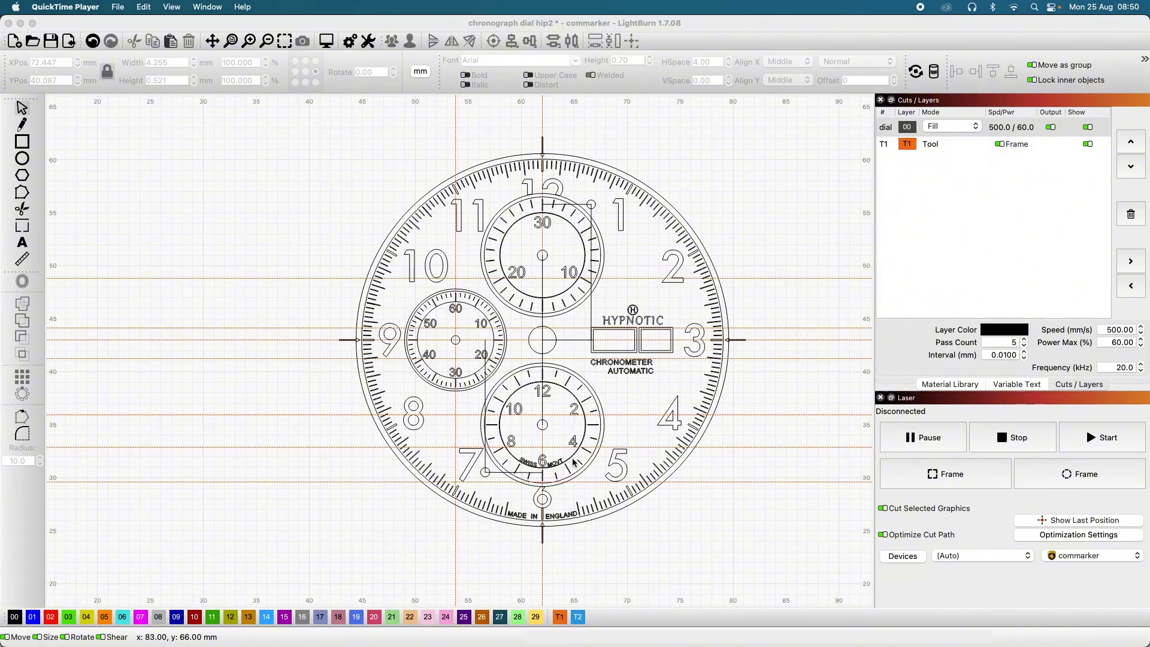
Step: Examine the curved SWISS MOVT text around the 6 of the lower subdial
scroll(557, 464, "up", 5)
scroll(559, 462, "up", 1)
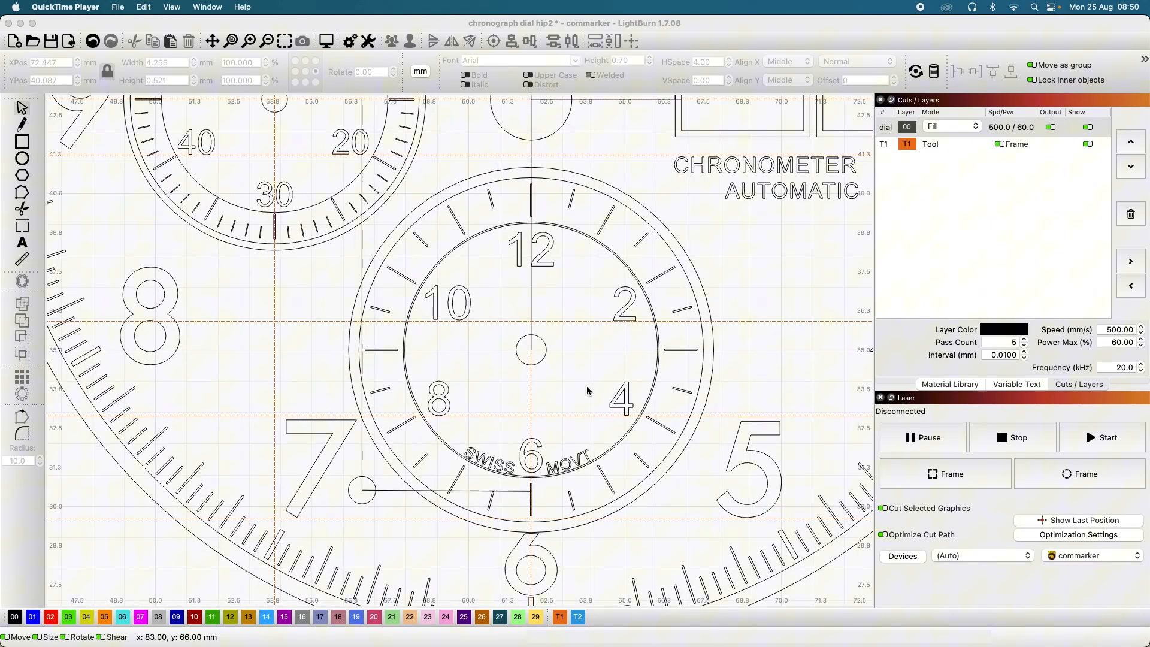
left_click(581, 460)
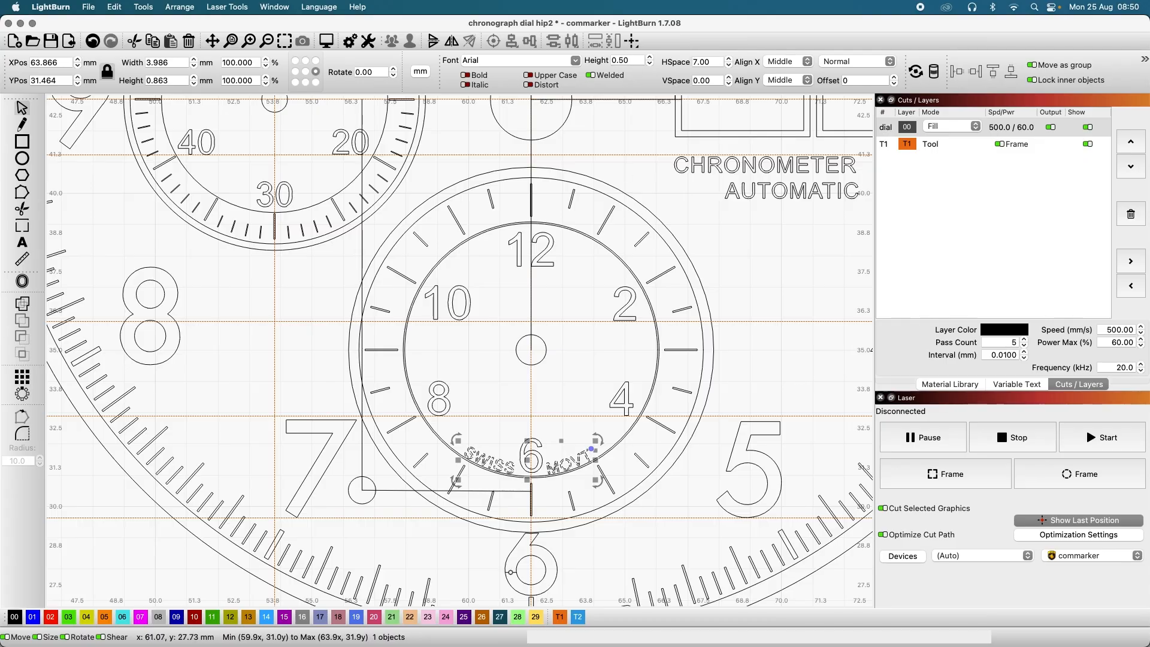
scroll(567, 467, "up", 1)
scroll(566, 466, "down", 5)
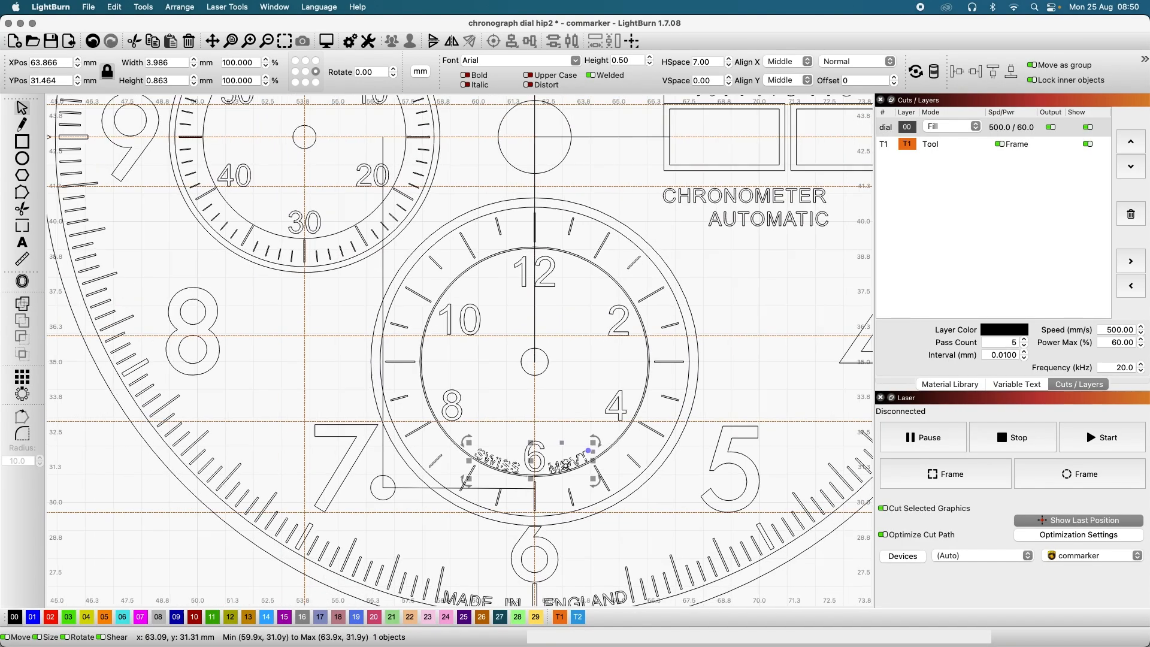
scroll(761, 419, "up", 8)
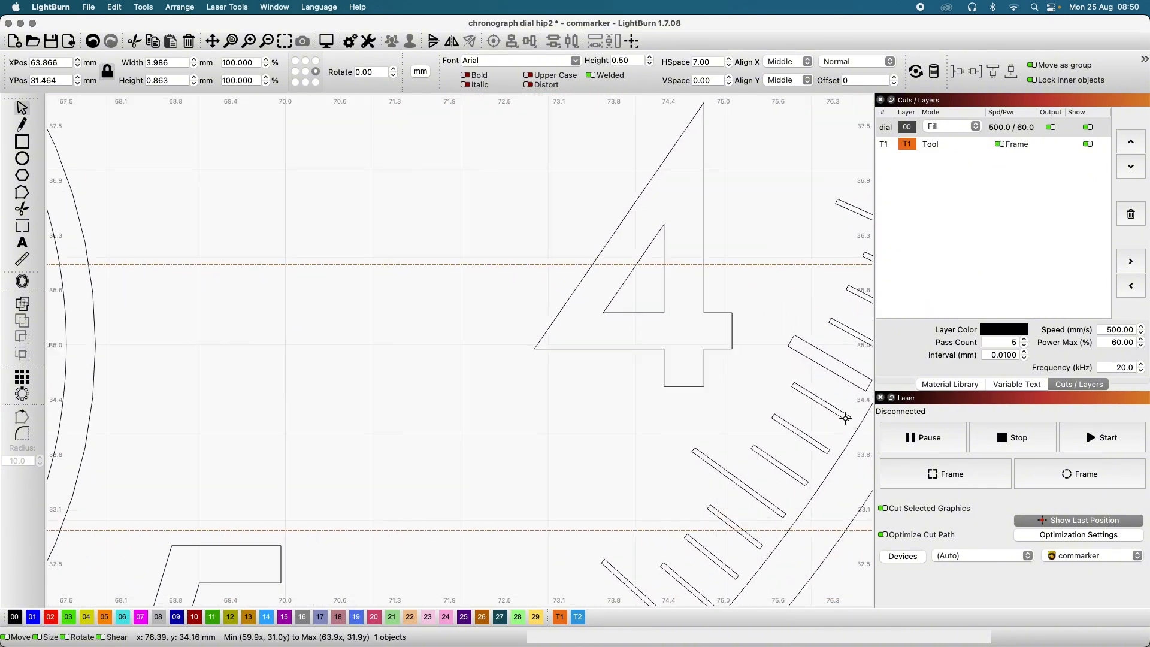
Step: Select the outer minute track and inspect its marks around the whole dial
left_click(810, 401)
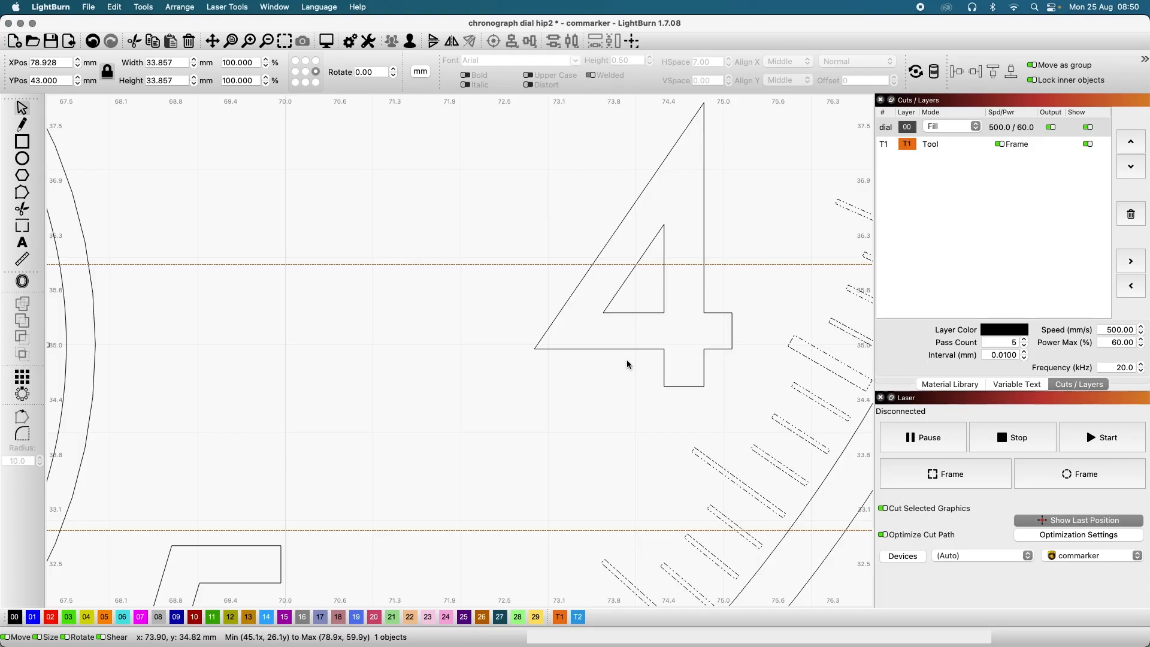
scroll(627, 363, "down", 3)
scroll(627, 363, "down", 3)
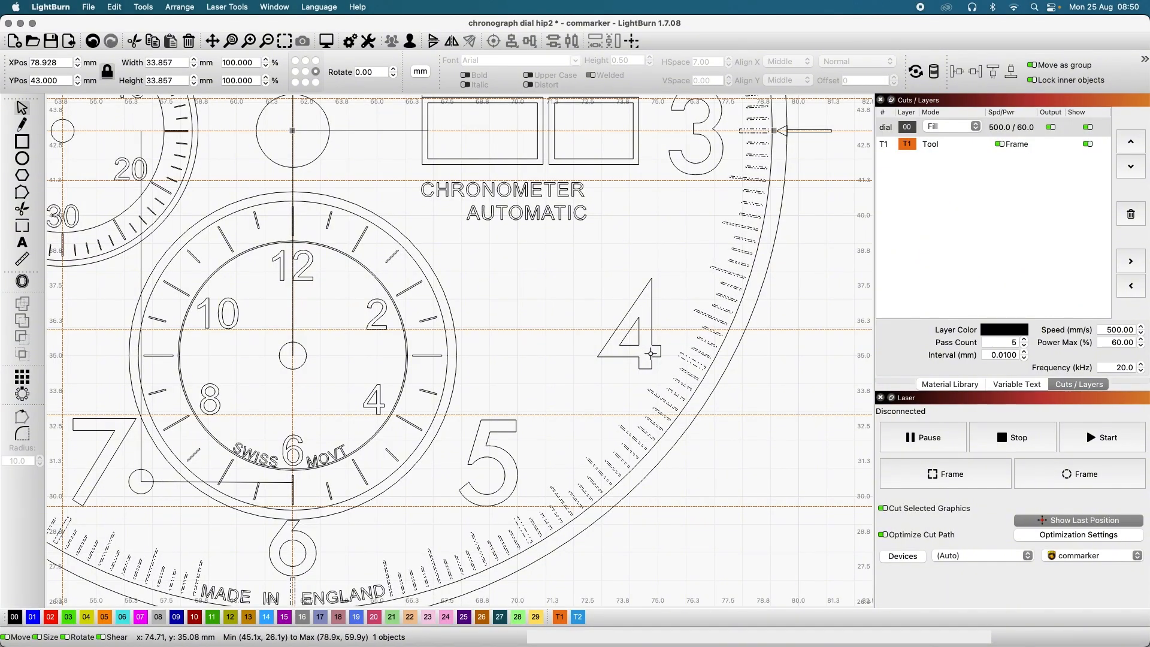
scroll(651, 353, "down", 4)
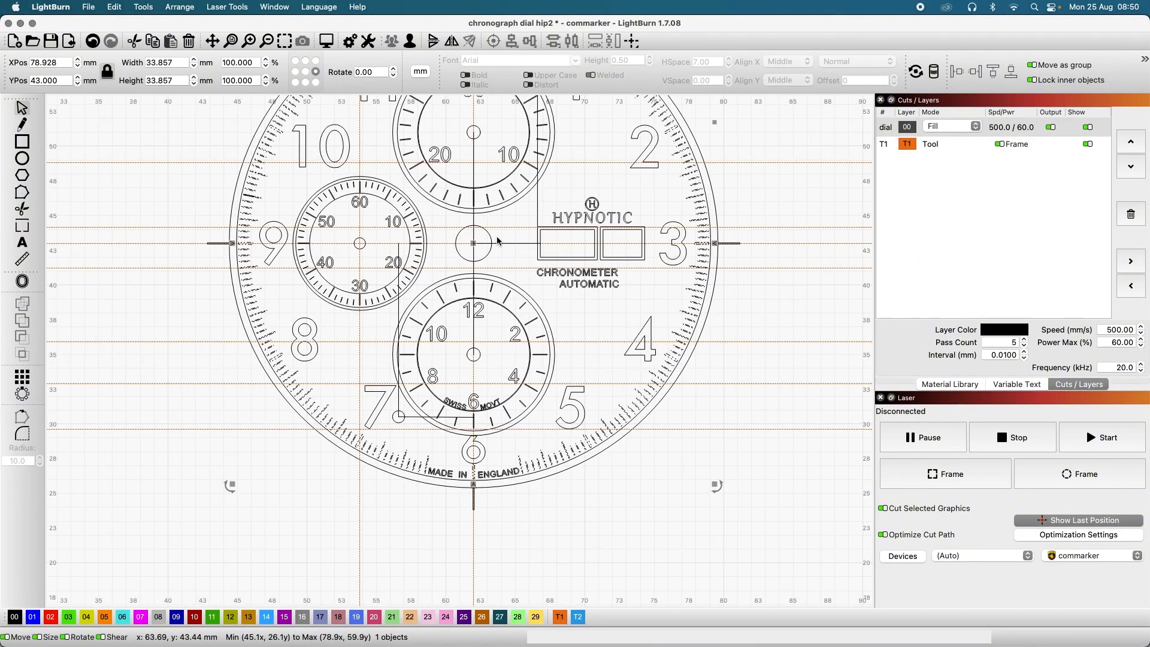
scroll(505, 243, "down", 3)
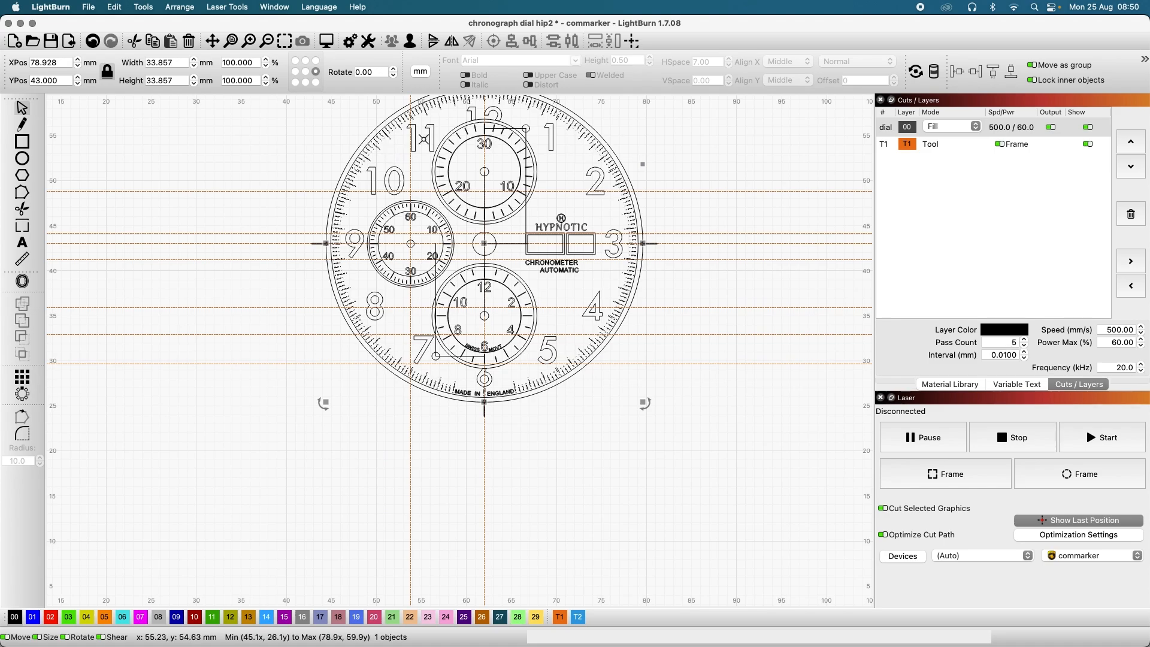
Step: Delete the stray short rectangle overlapping the long minute mark between the 10 and 11 numerals
scroll(409, 123, "up", 5)
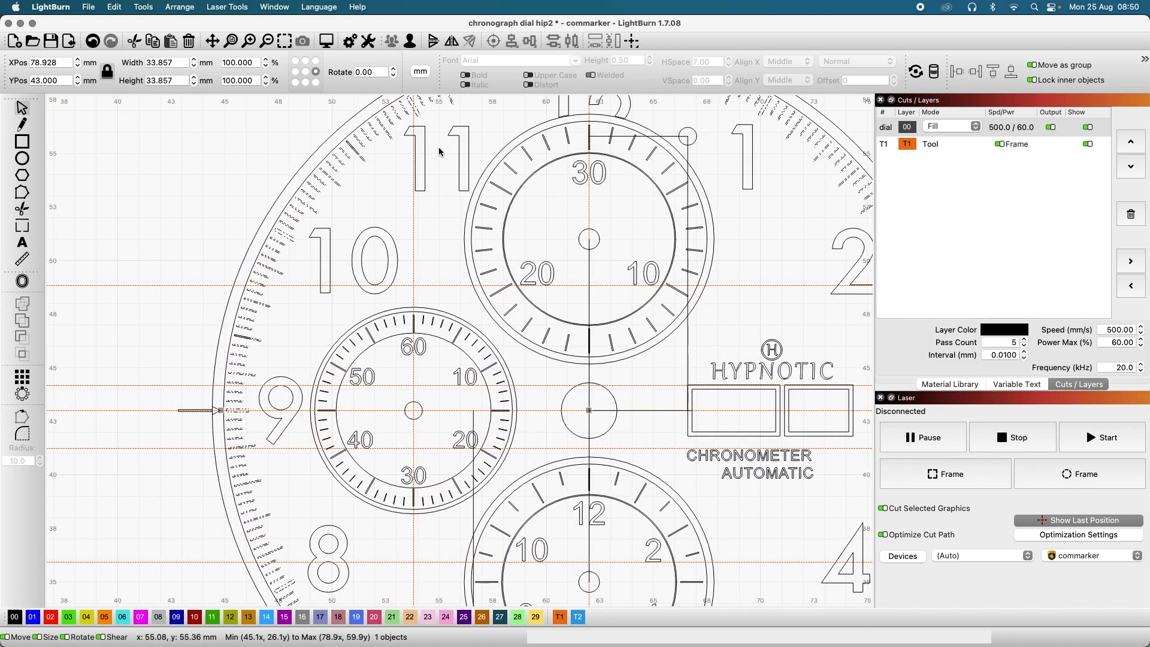
scroll(359, 151, "up", 8)
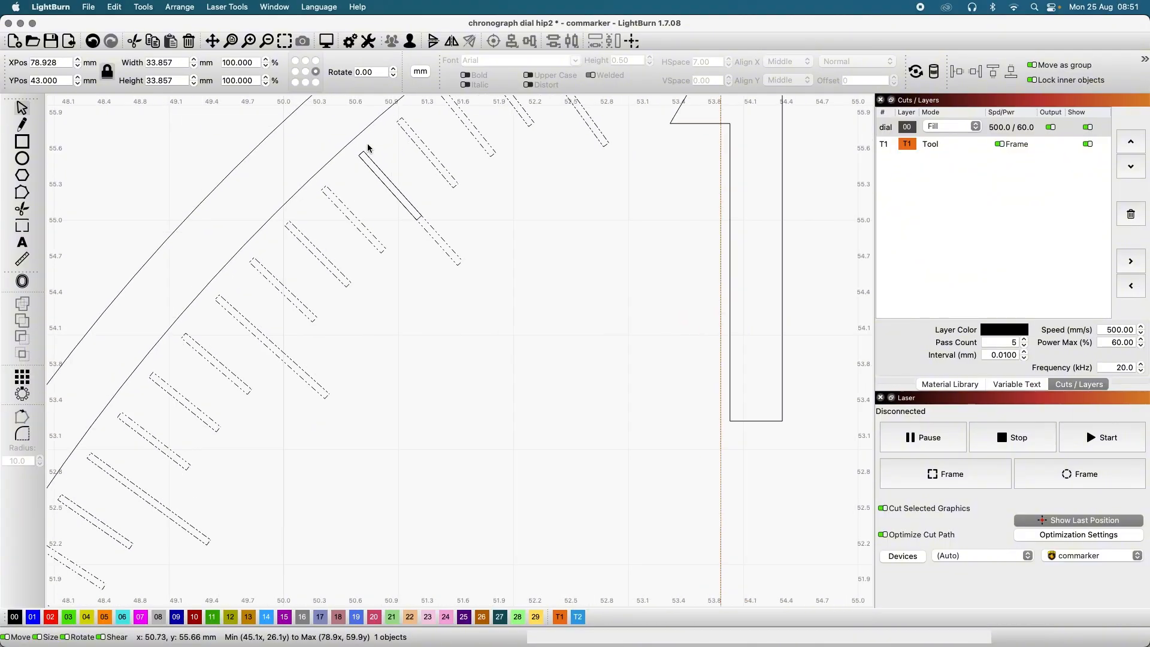
left_click(460, 227)
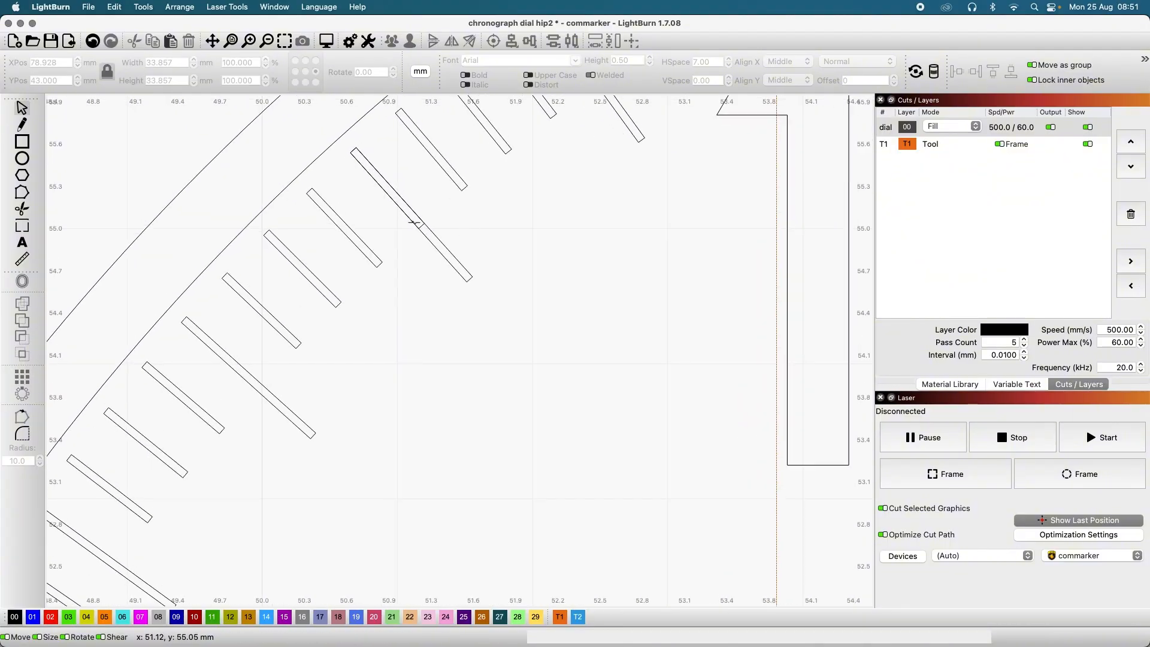
left_click(422, 227)
left_click(455, 232)
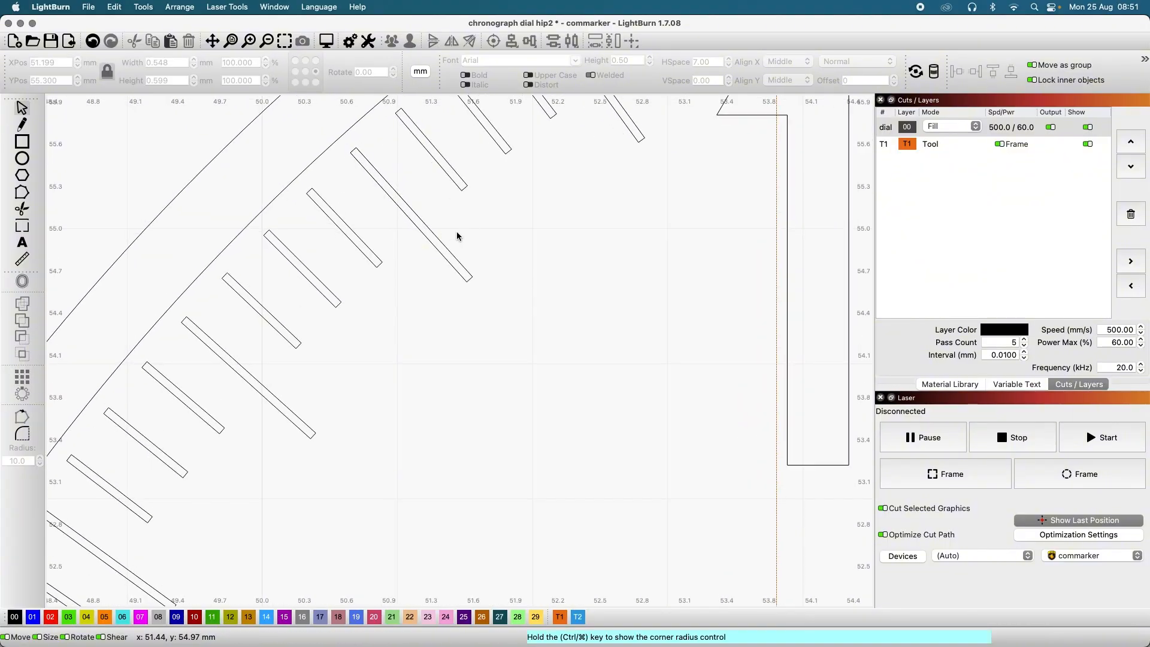
Step: Examine the outer minute track, checking which marks around 12 o'clock belong to the group
scroll(527, 256, "down", 6)
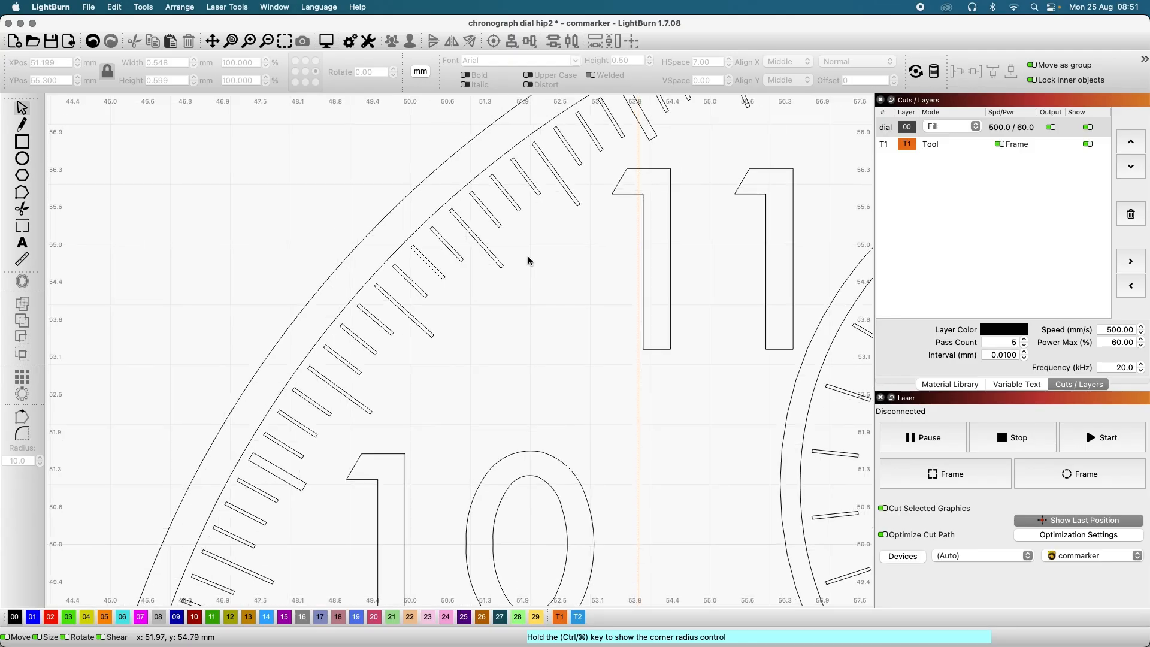
scroll(528, 261, "down", 5)
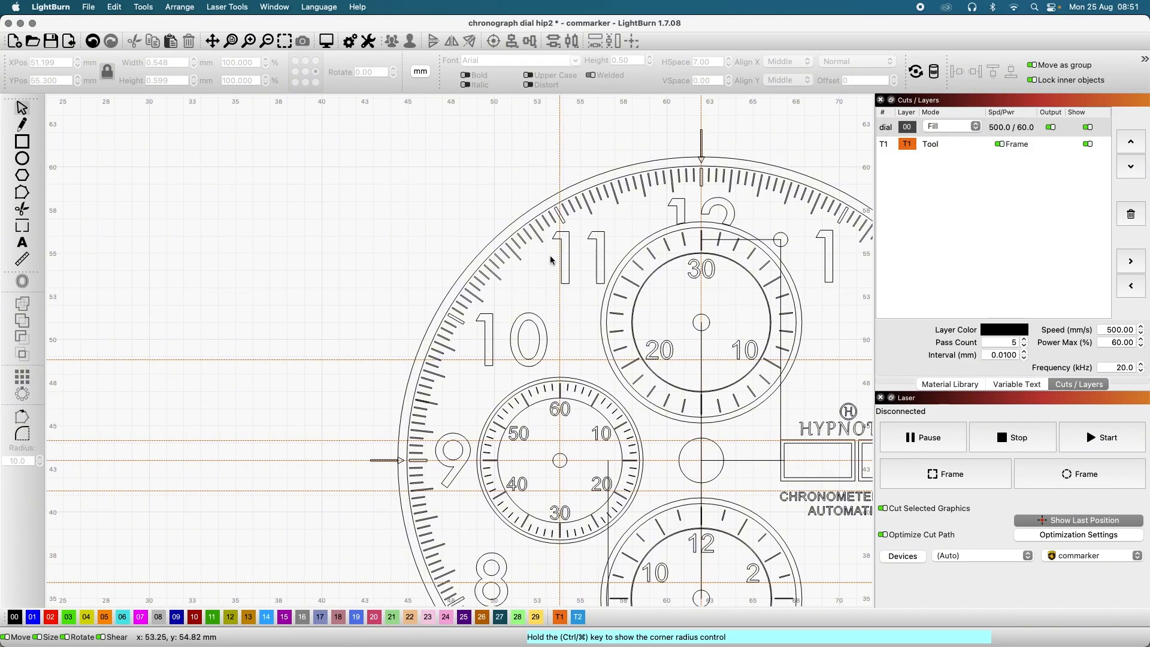
scroll(551, 258, "down", 1)
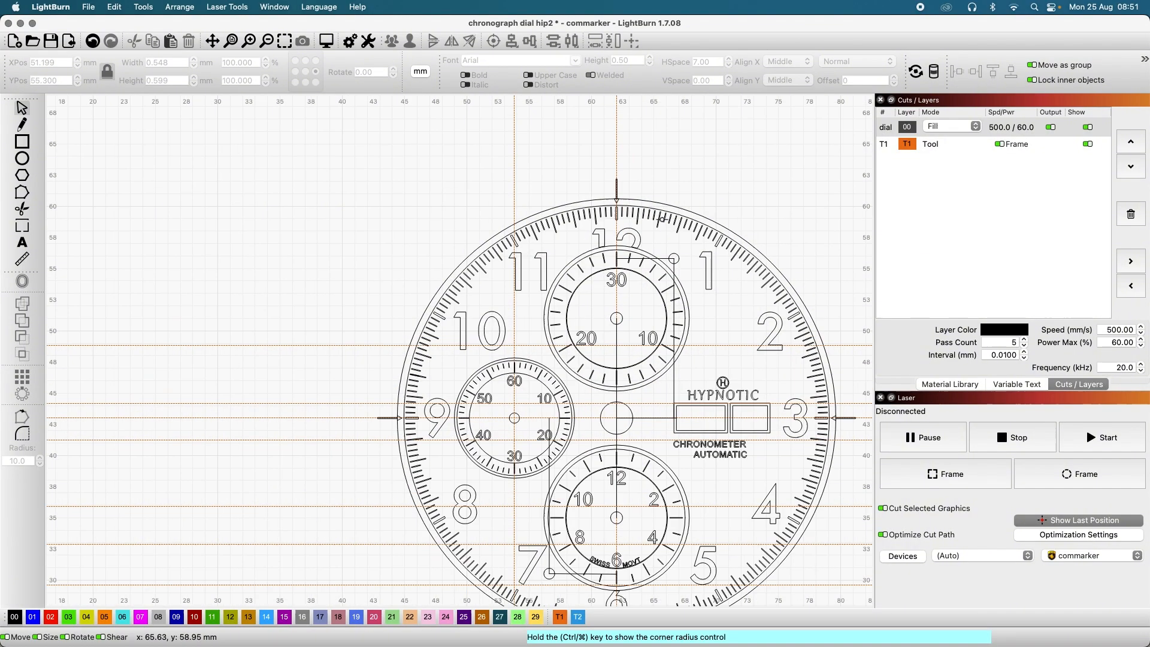
scroll(661, 220, "up", 6)
scroll(661, 220, "up", 1)
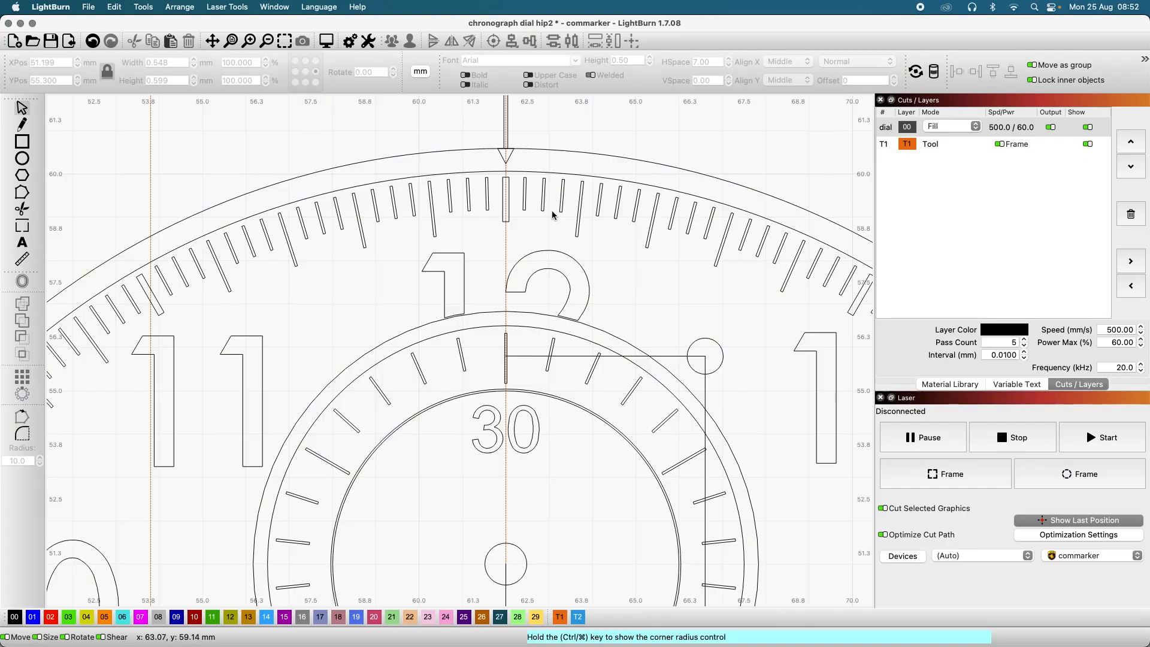
key("Escape")
left_click(505, 206)
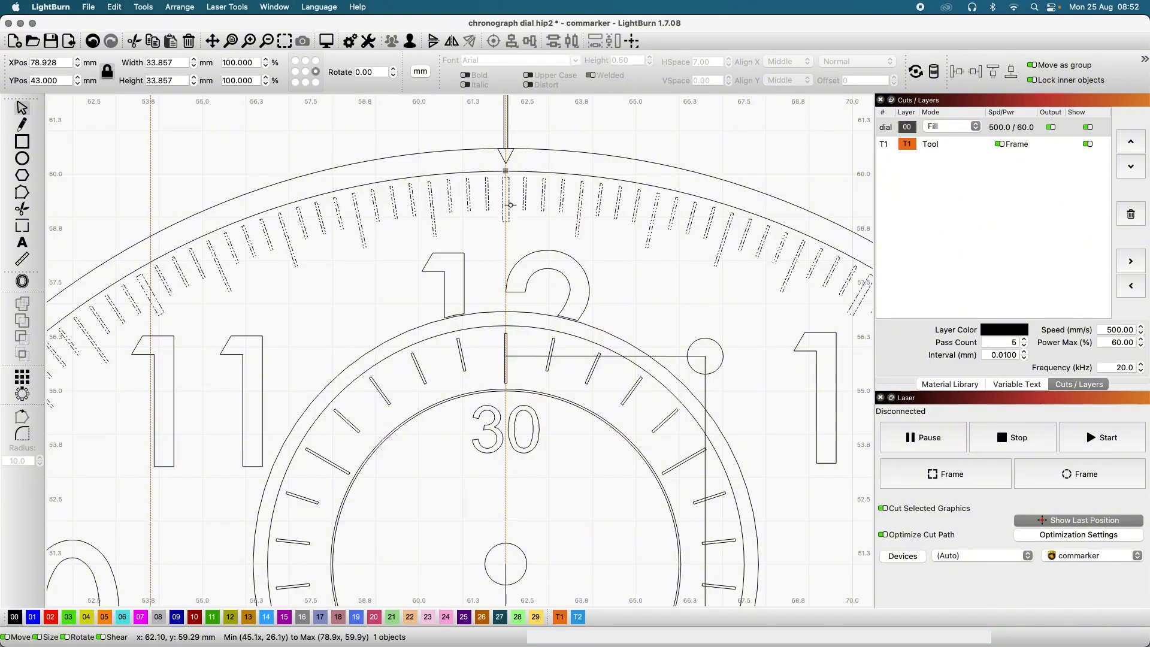
left_click(385, 287)
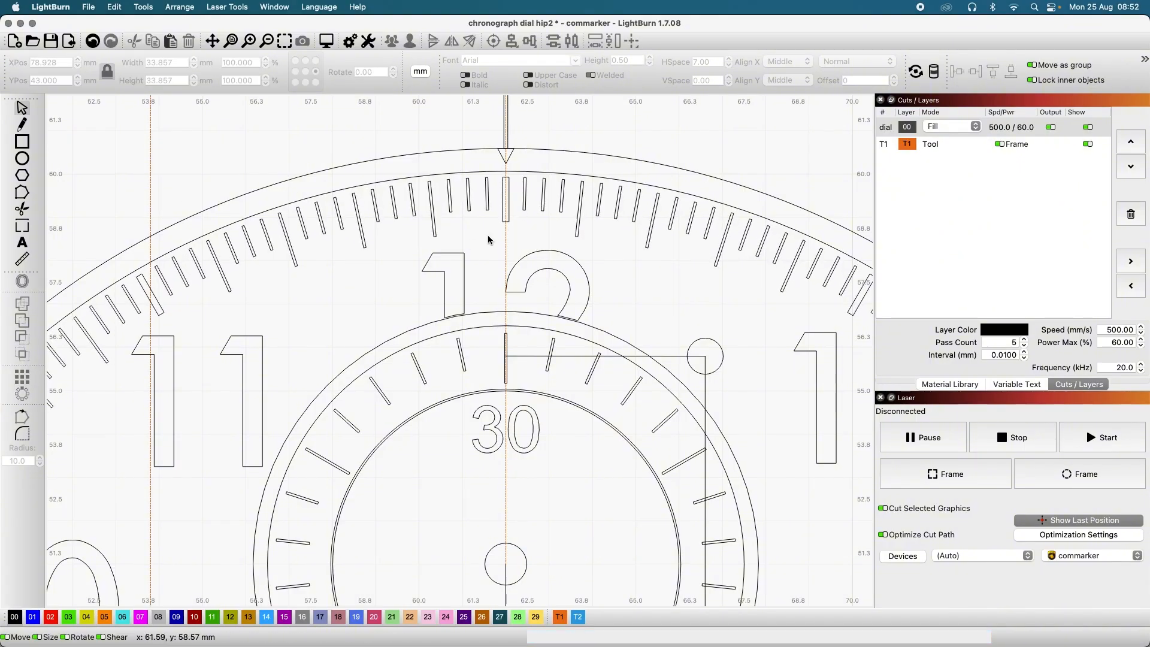
scroll(513, 181, "up", 3)
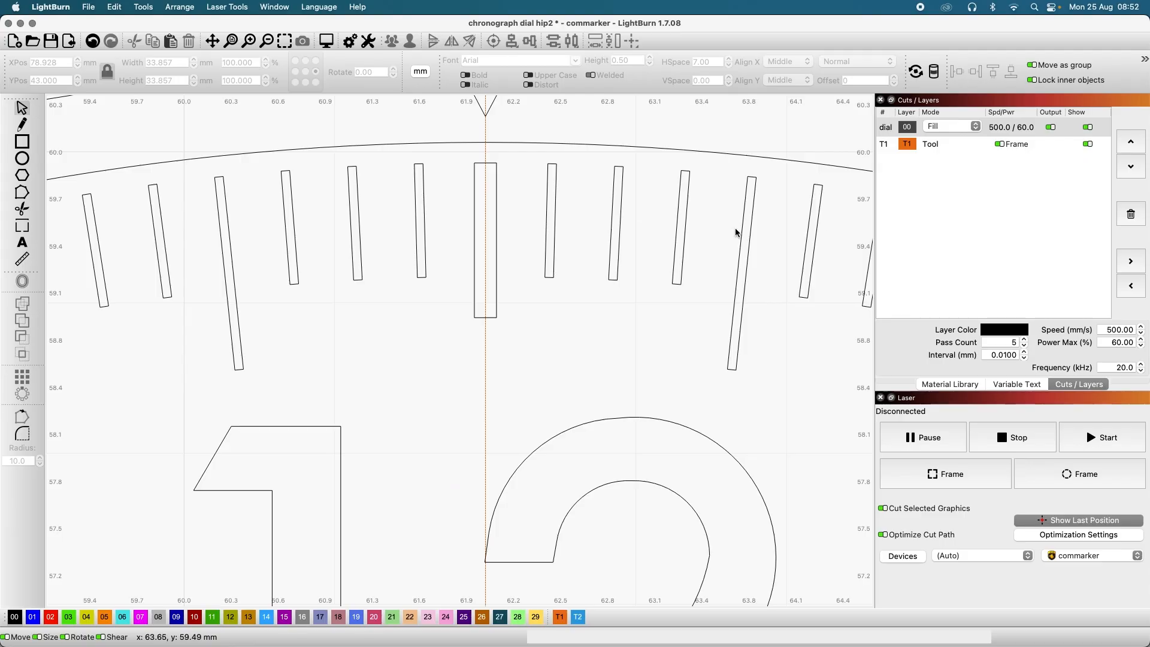
scroll(737, 228, "down", 5)
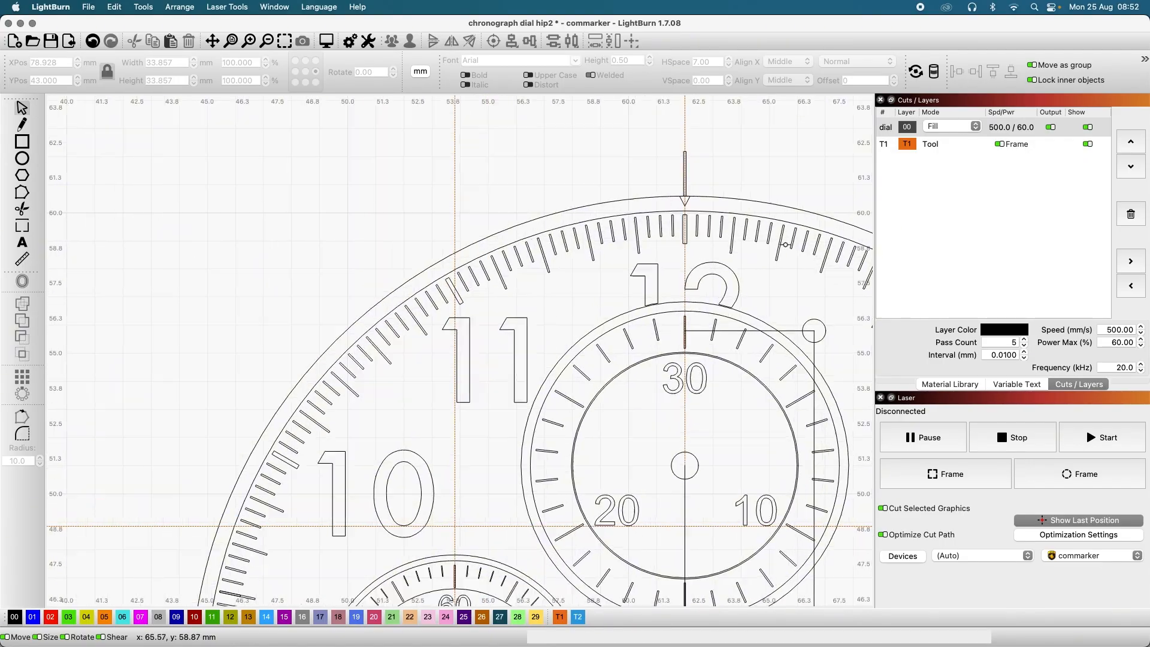
scroll(785, 244, "down", 5)
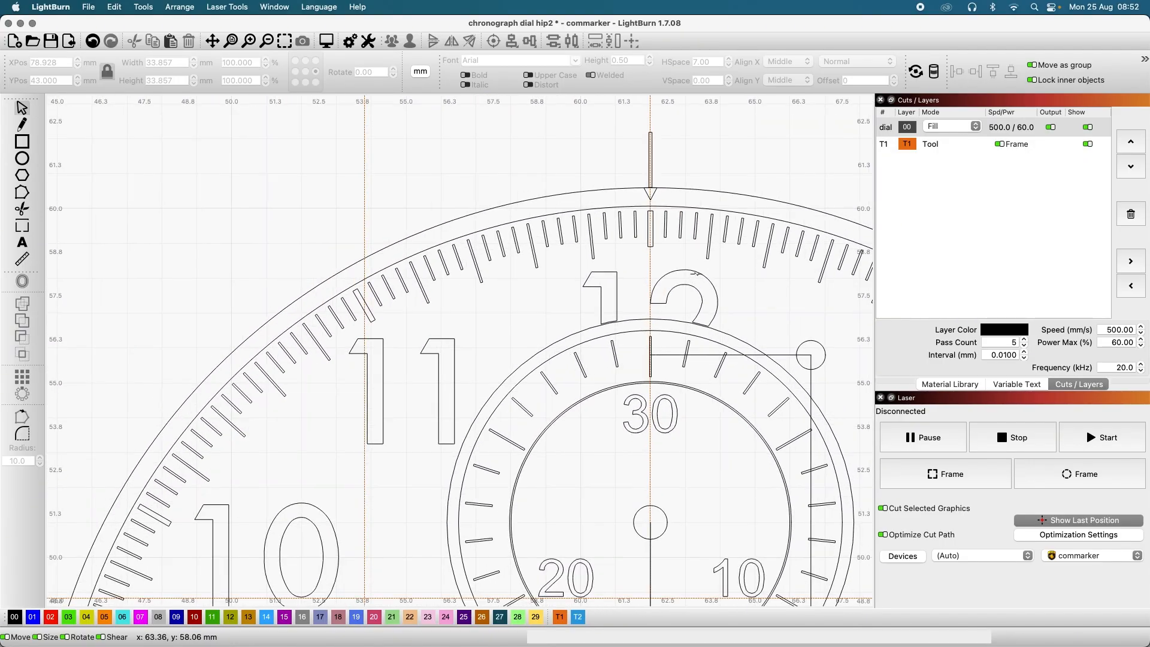
scroll(468, 363, "down", 10)
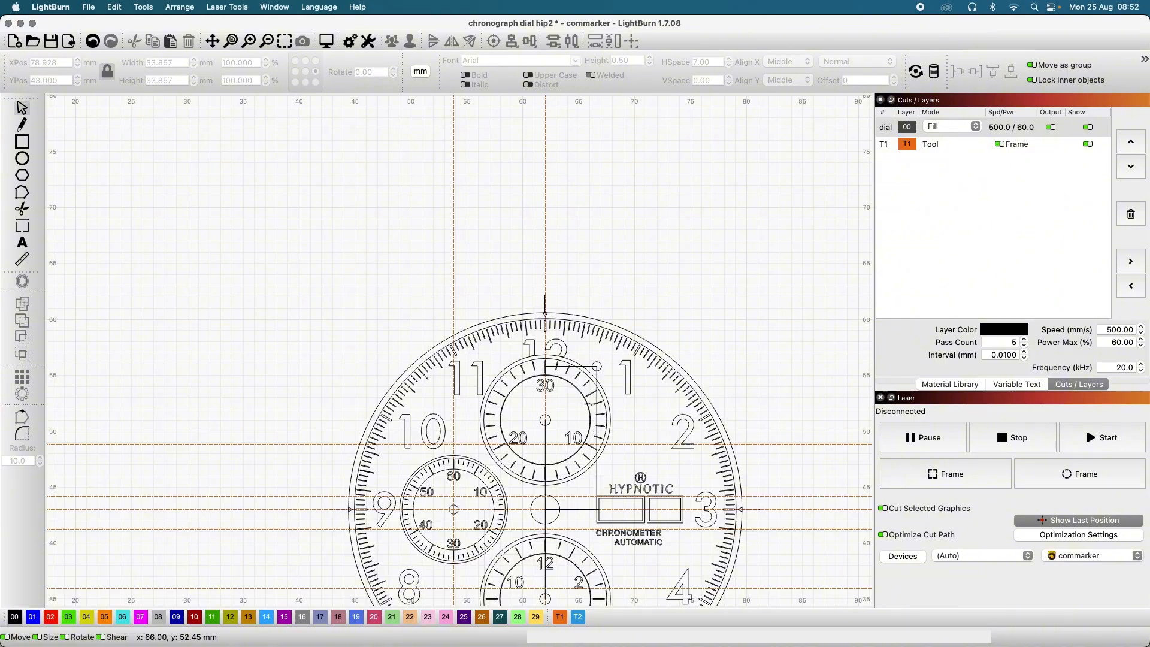
Step: Draw a rectangle about 0.15 mm wide and 1.03 mm high over the thick 12 o'clock marker, tracing its outline
scroll(544, 327, "up", 8)
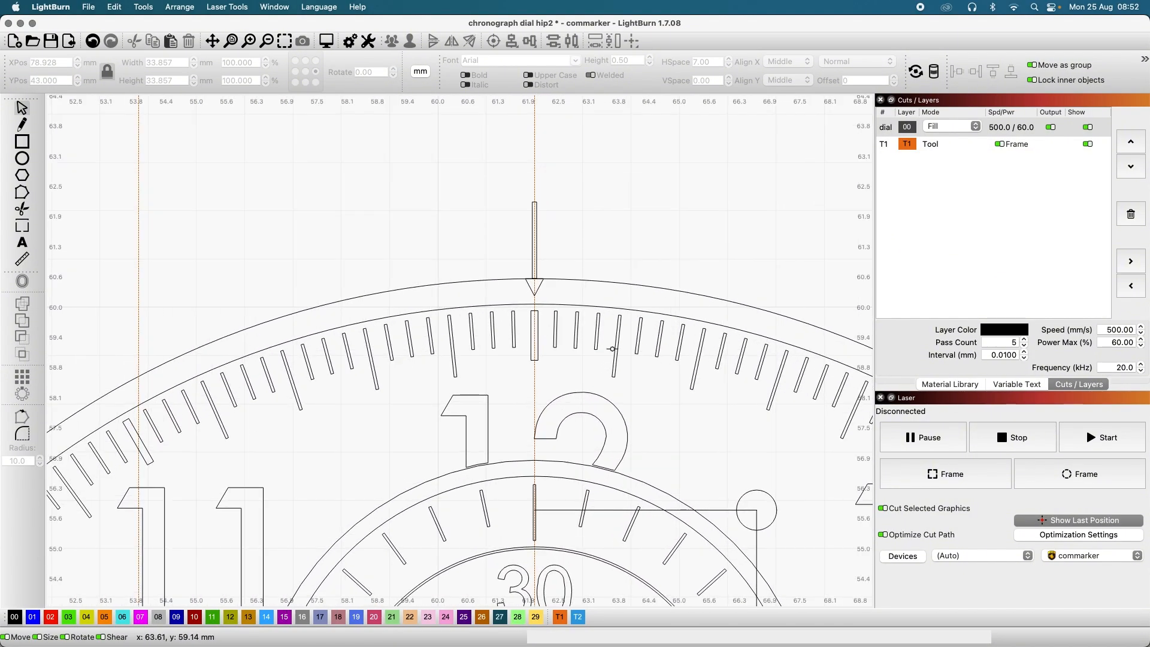
scroll(612, 348, "up", 2)
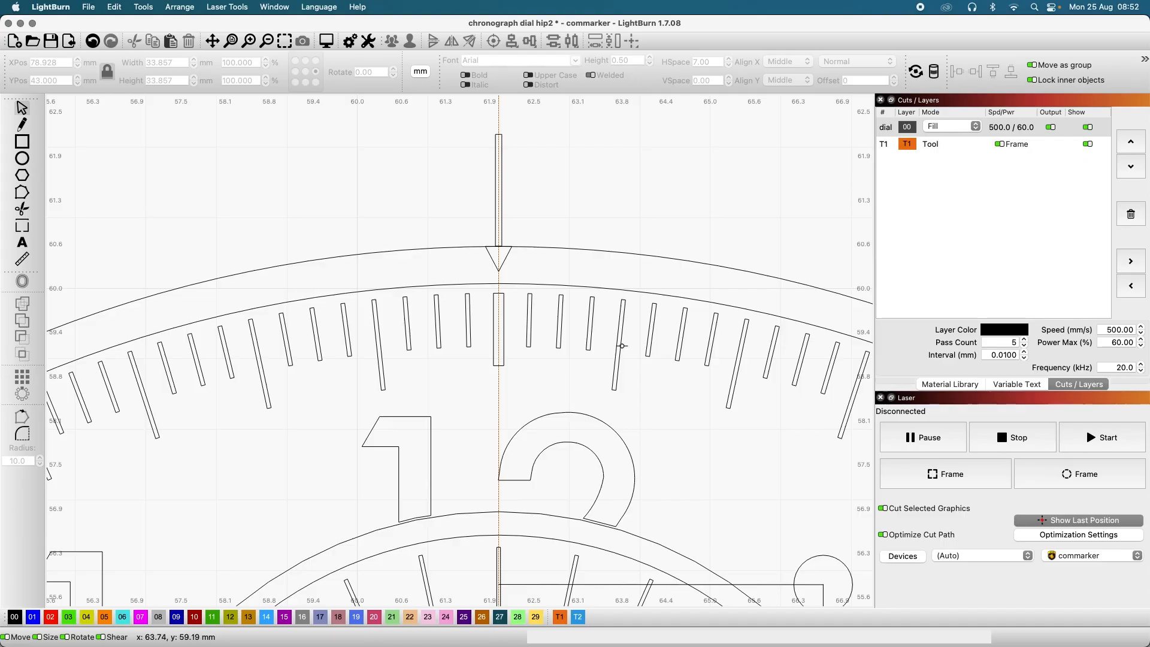
scroll(622, 345, "down", 3)
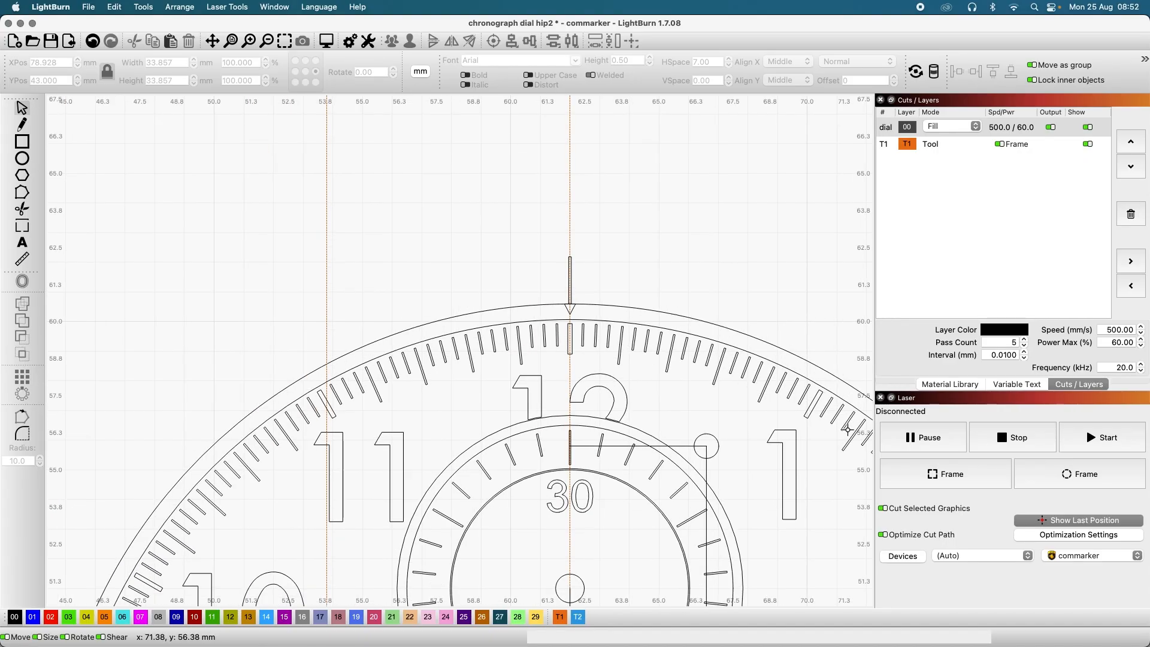
scroll(617, 343, "up", 3)
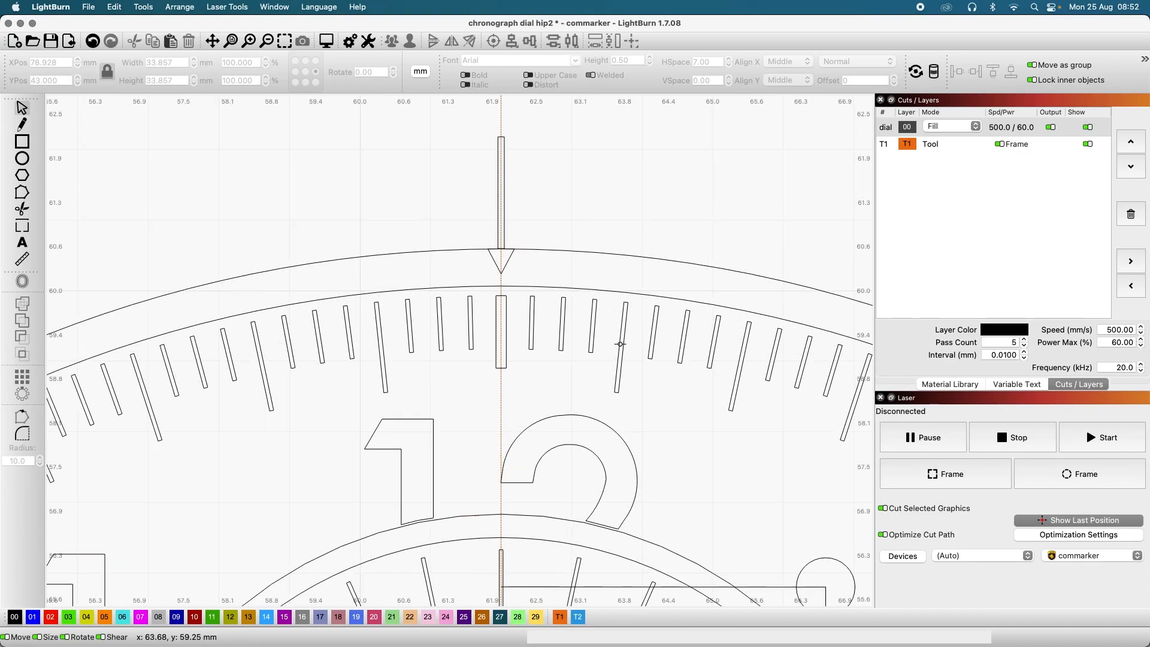
left_click(22, 142)
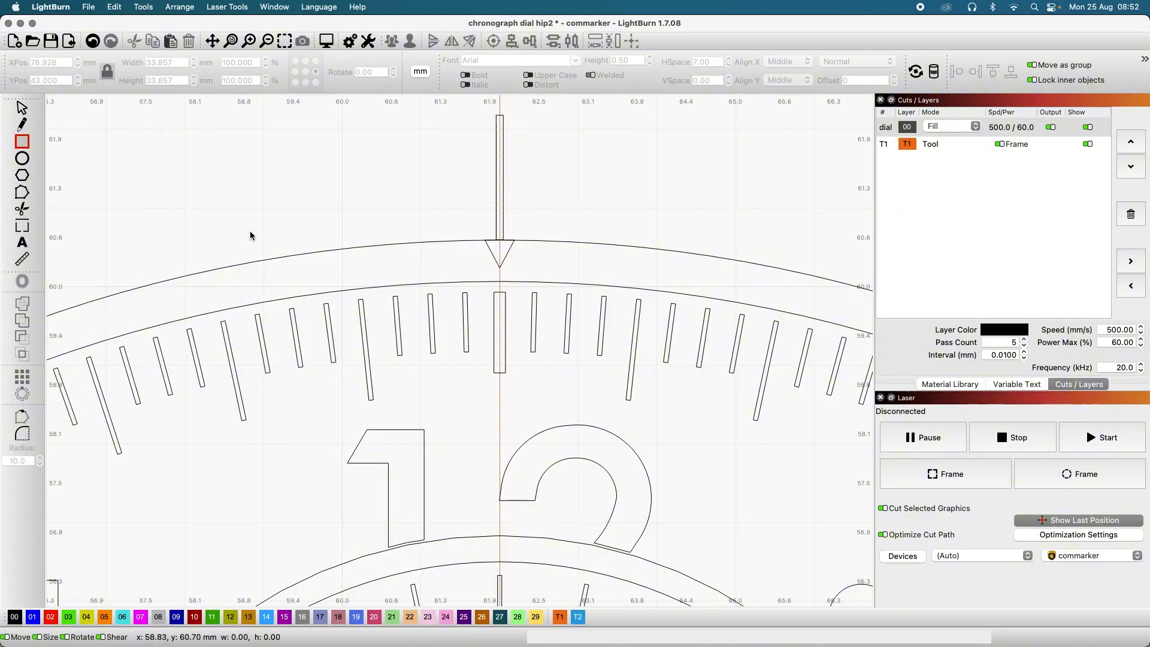
scroll(329, 329, "up", 3)
scroll(466, 342, "down", 4)
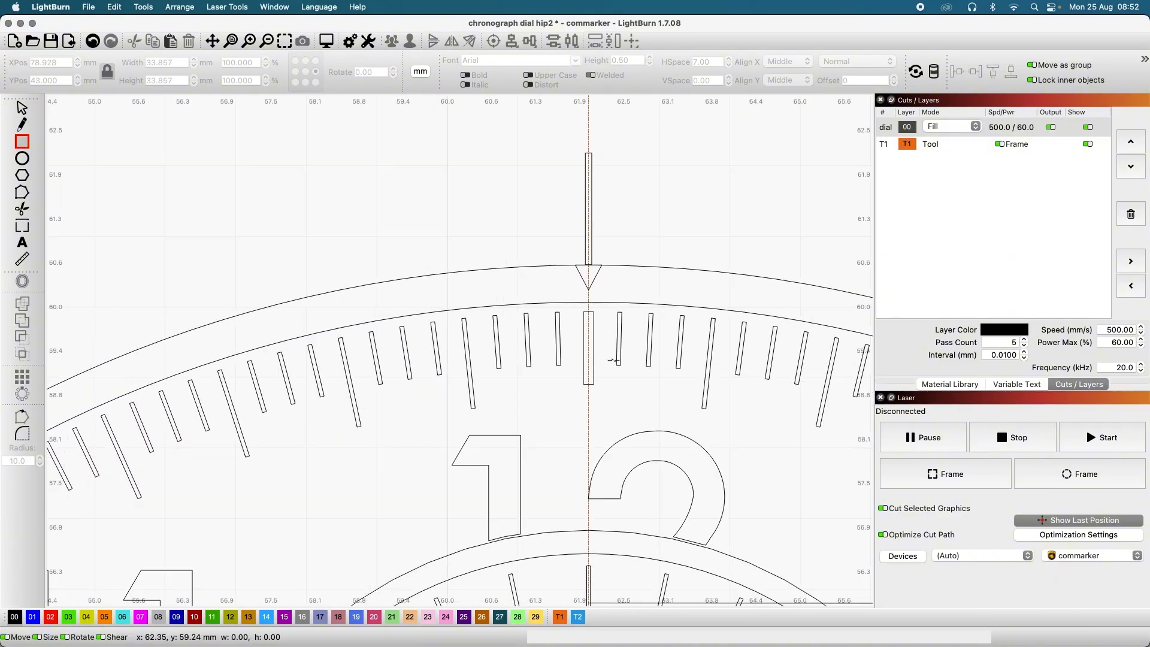
scroll(590, 324, "up", 4)
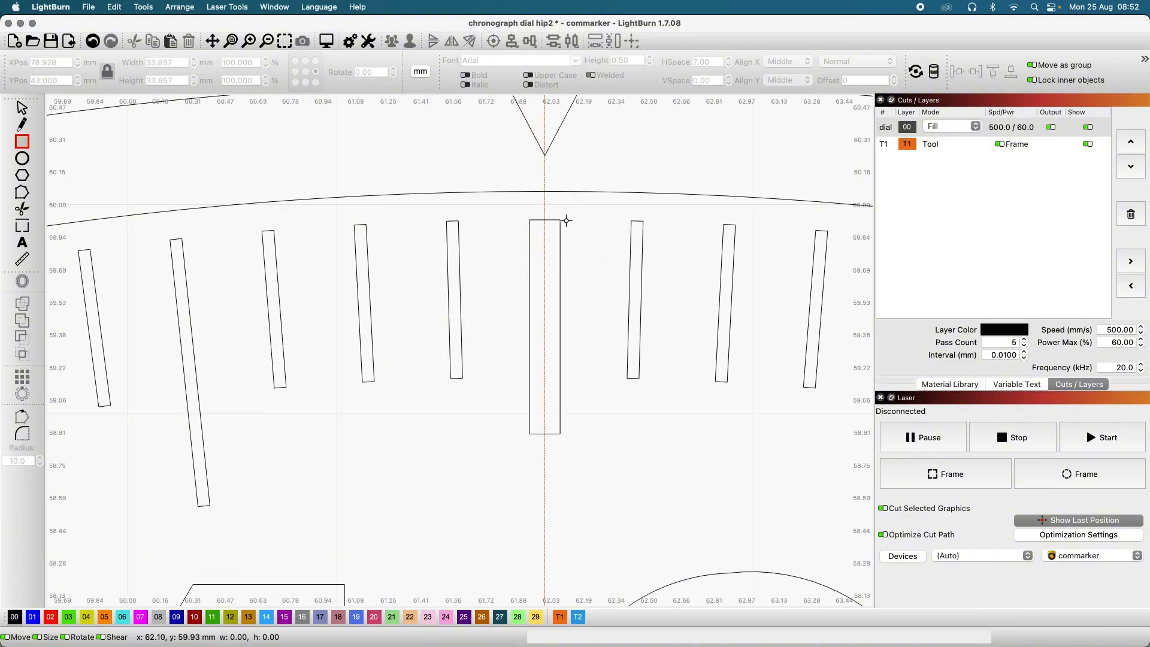
left_click_drag(561, 221, 528, 435)
left_click_drag(528, 436, 528, 434)
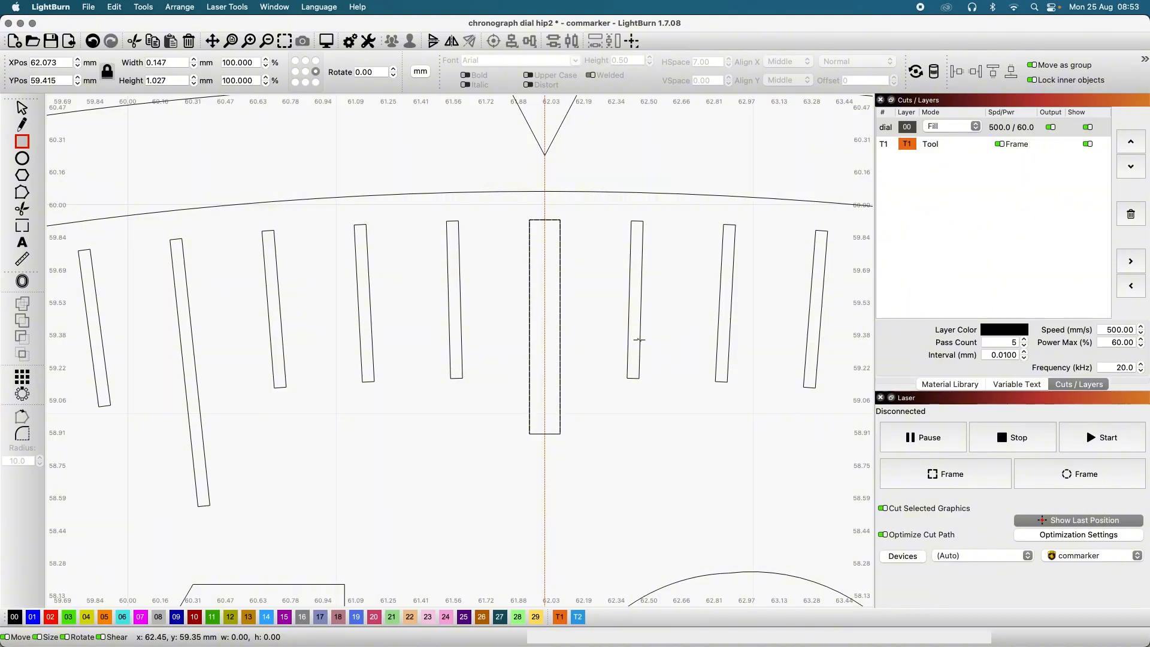
left_click(22, 108)
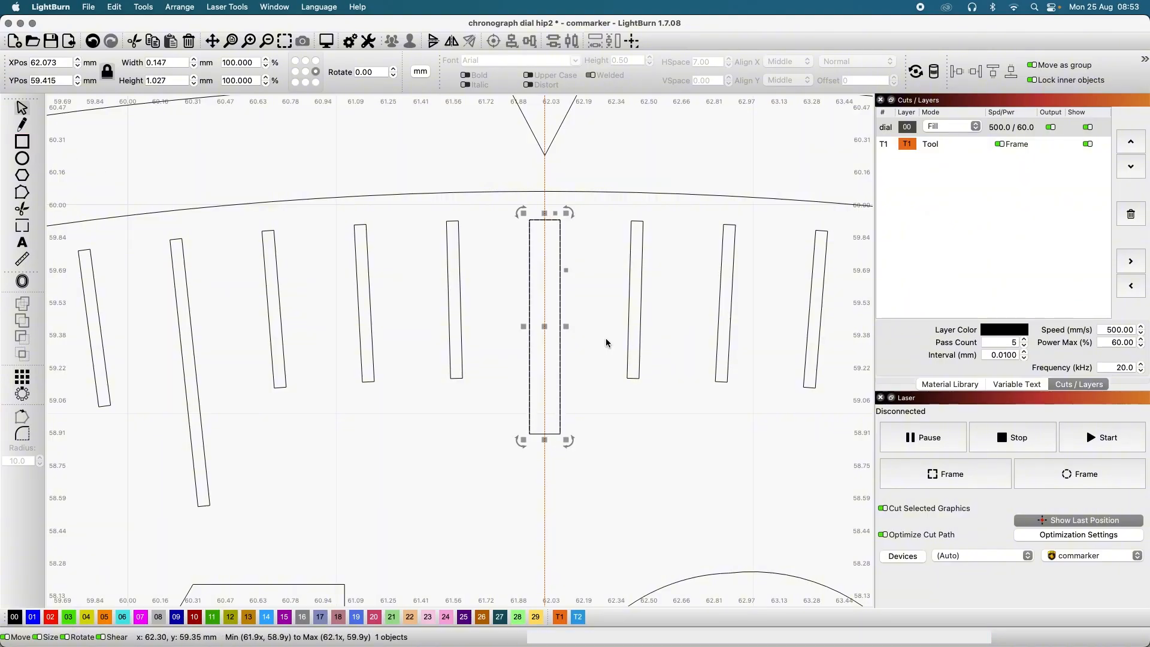
Step: Move the grouped outer minute track off the dial into empty workspace, centred at about X 20, Y 78 mm
left_click(640, 329)
scroll(649, 350, "down", 10)
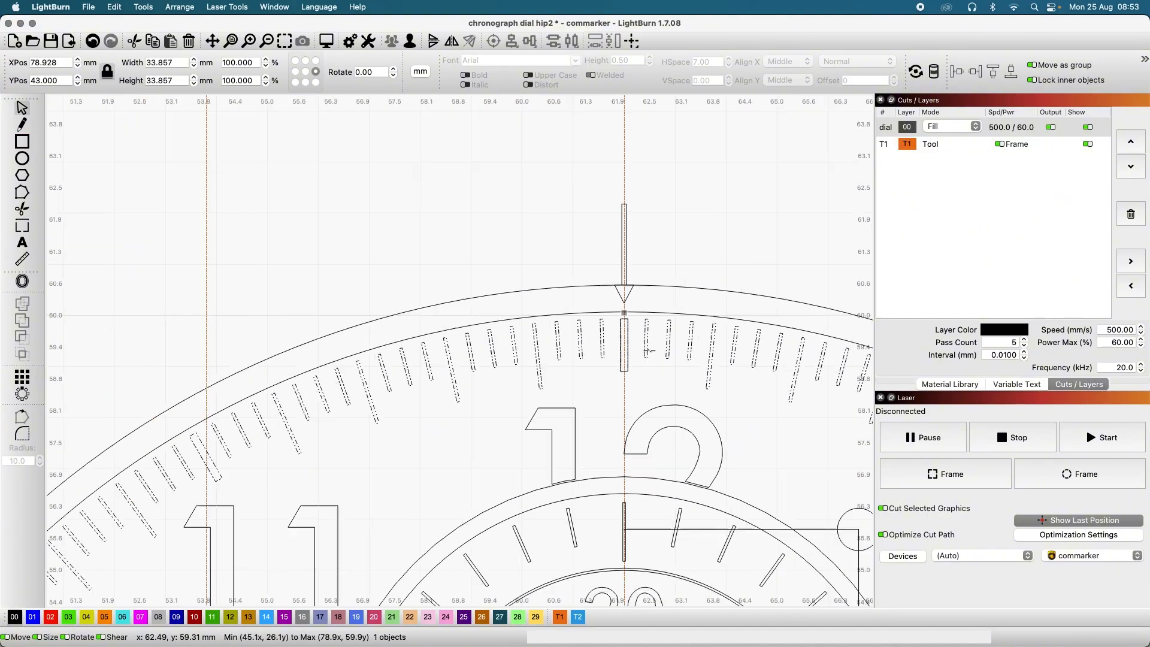
scroll(648, 350, "down", 3)
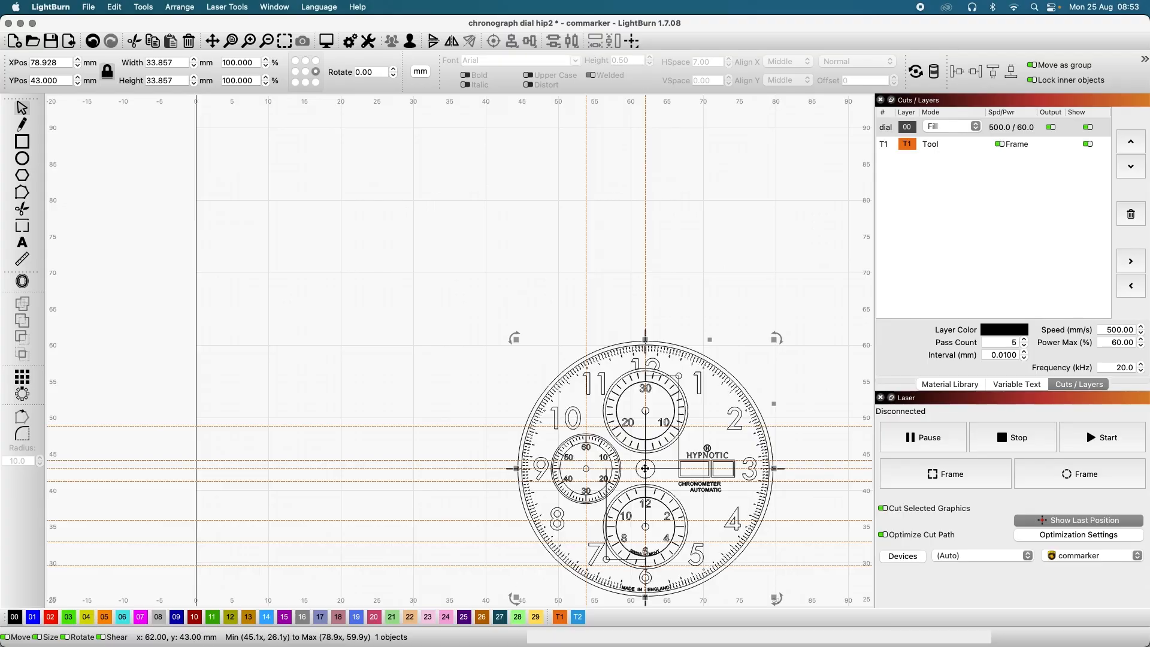
left_click_drag(645, 469, 343, 213)
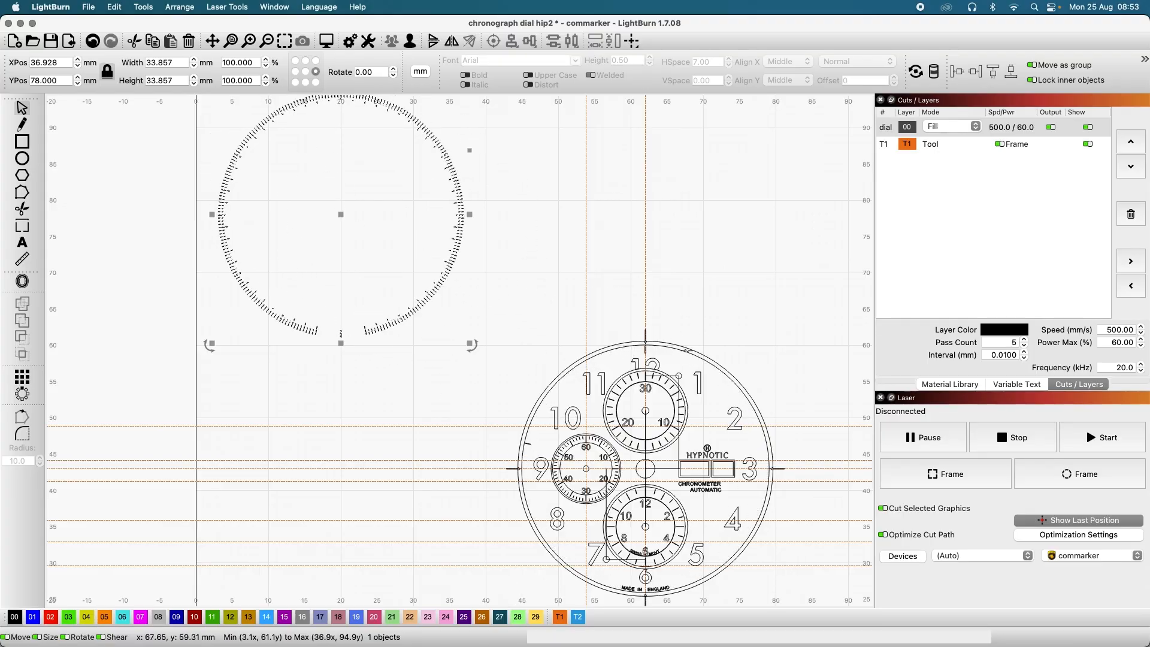
scroll(644, 350, "up", 10)
scroll(527, 350, "down", 10)
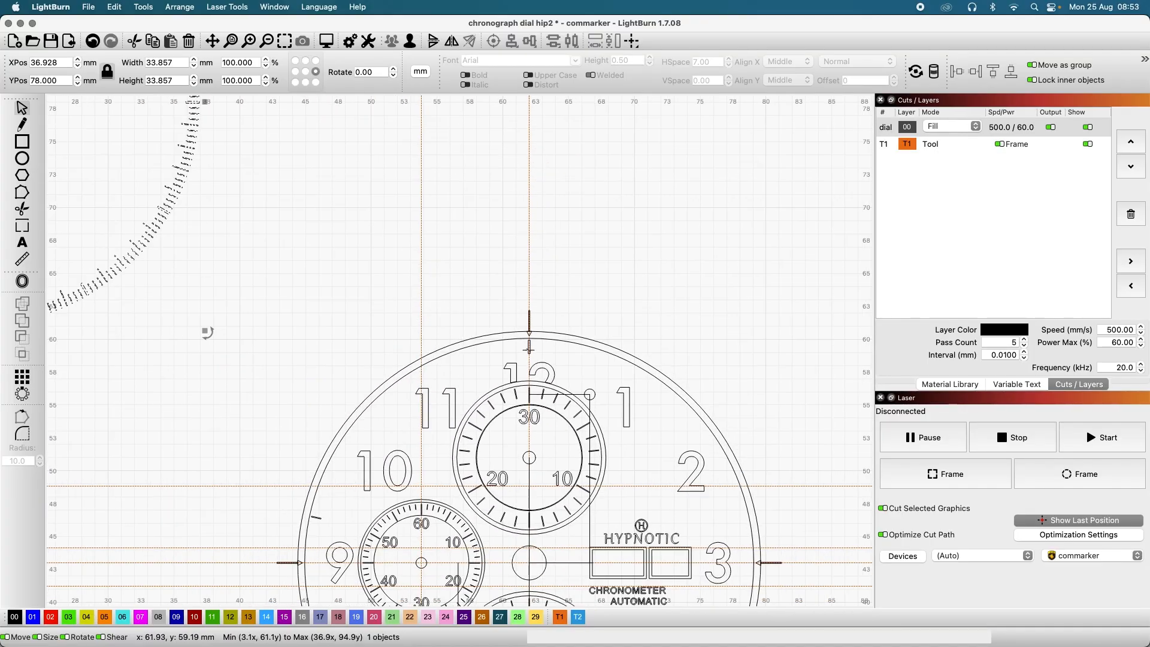
Step: Narrow the 12 o'clock marker rectangle symmetrically about its centre to about 0.04 mm wide
scroll(340, 514, "up", 5)
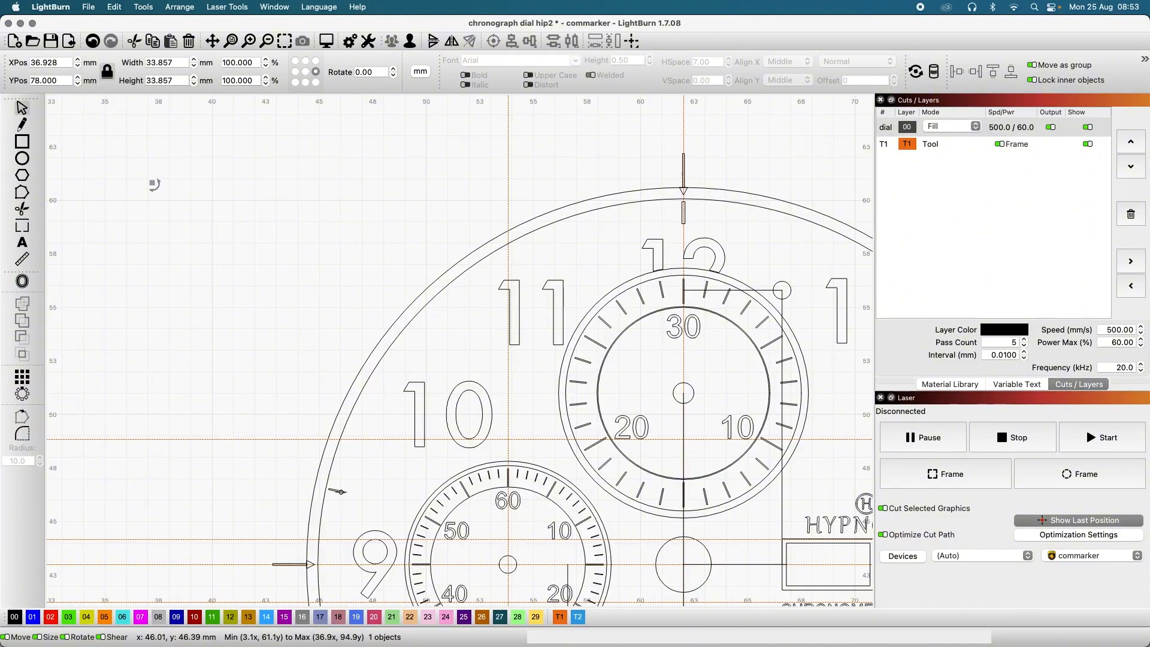
scroll(339, 492, "down", 3)
scroll(670, 247, "up", 8)
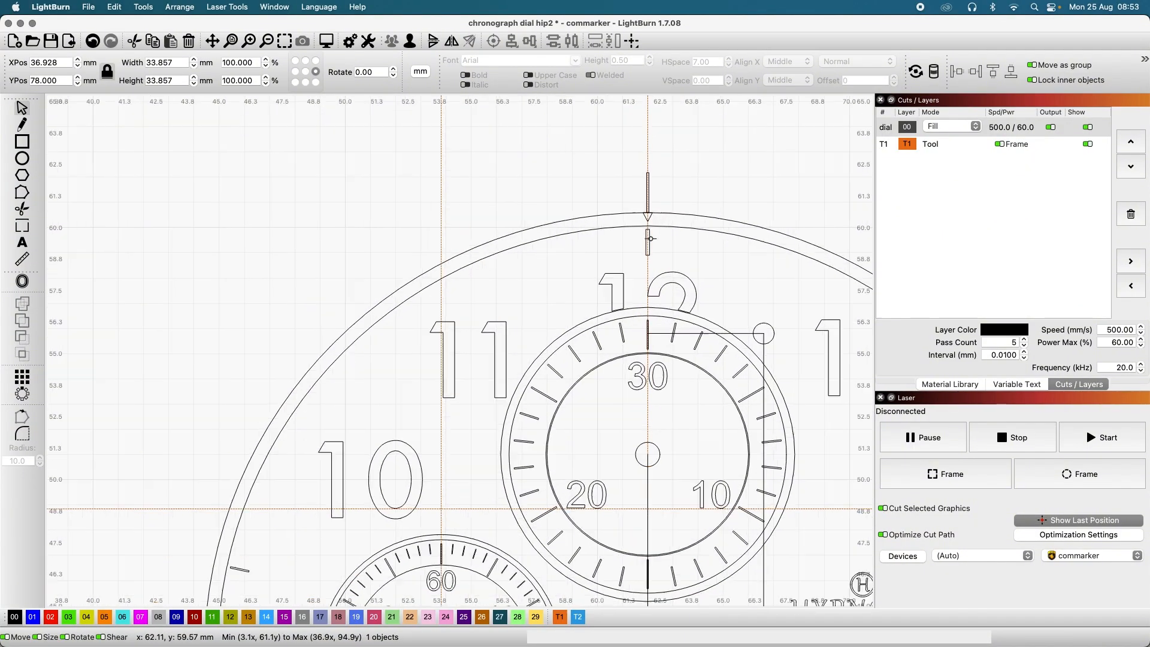
scroll(669, 242, "up", 3)
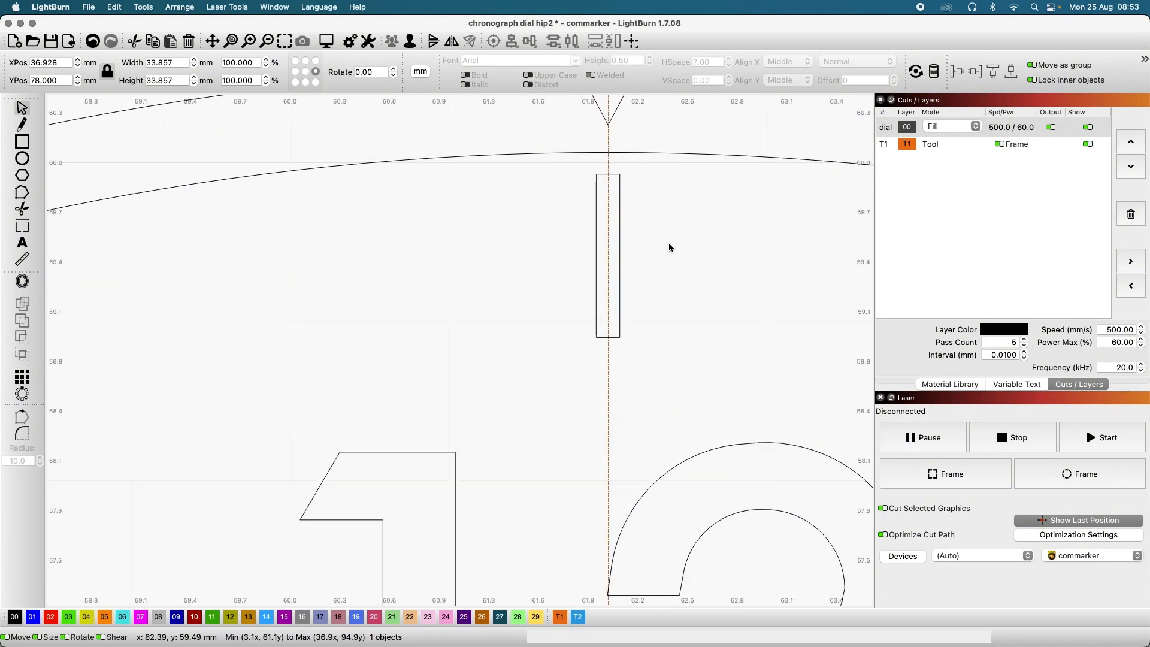
left_click(614, 240)
scroll(622, 254, "up", 2)
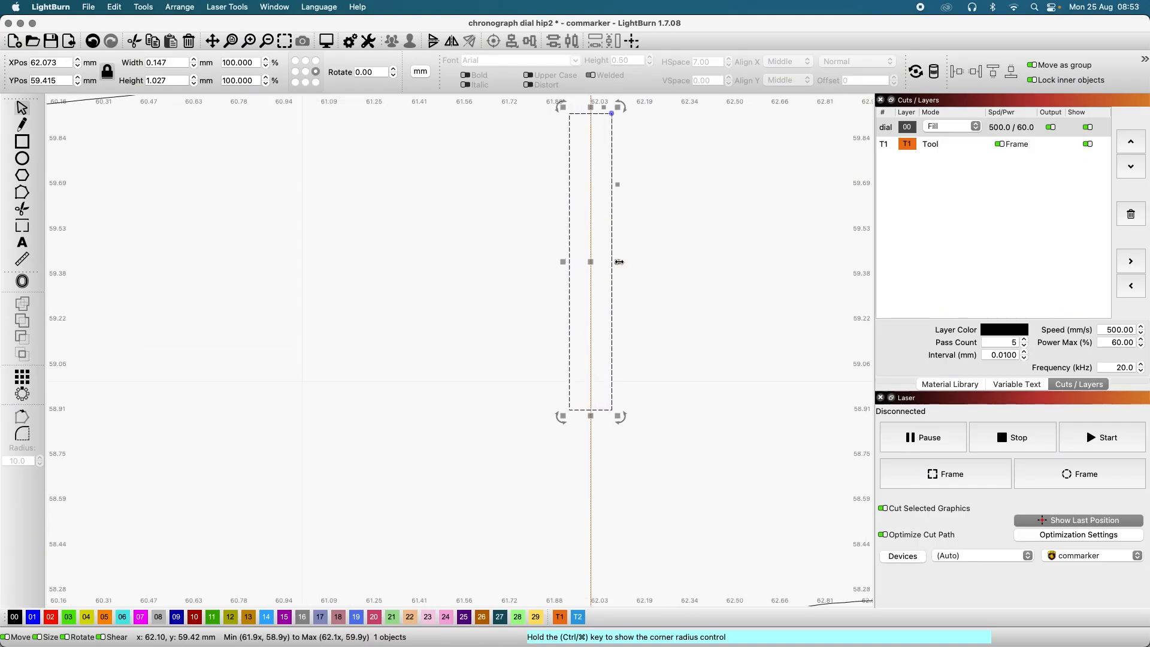
left_click_drag(619, 261, 610, 262)
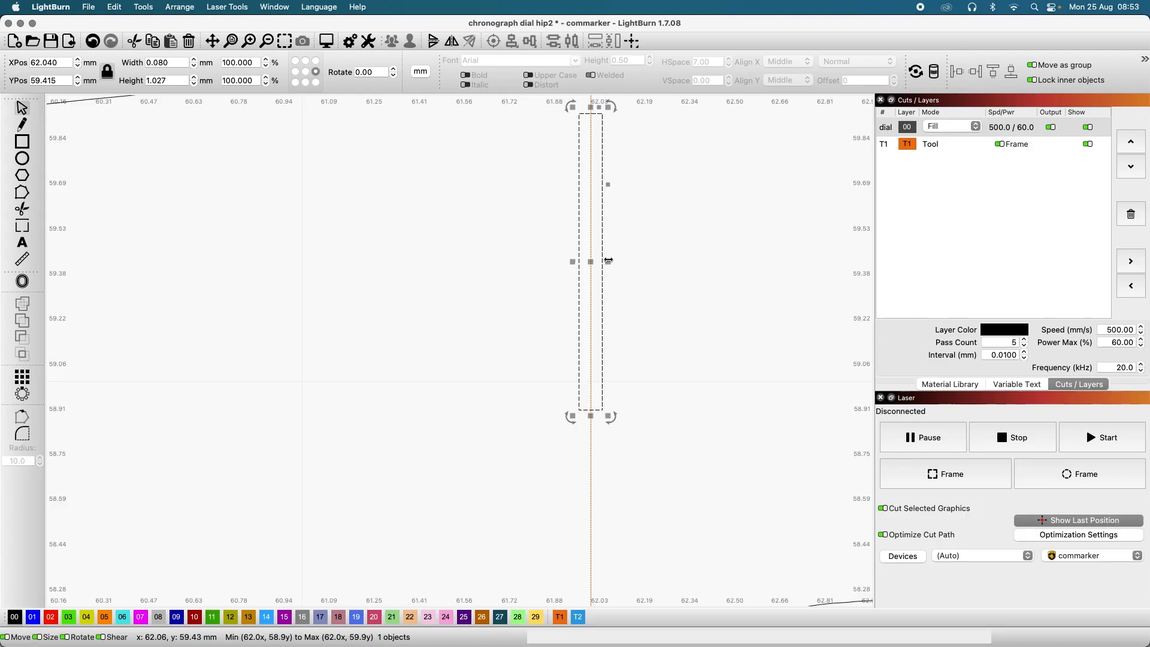
left_click_drag(609, 262, 601, 264)
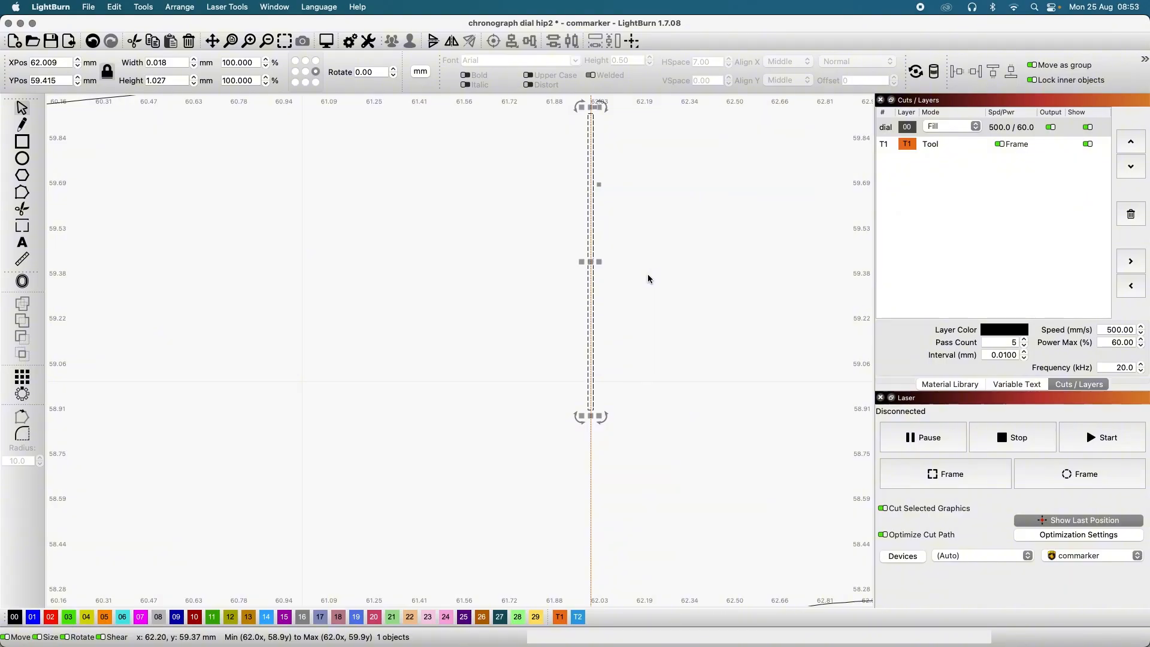
scroll(623, 250, "up", 2)
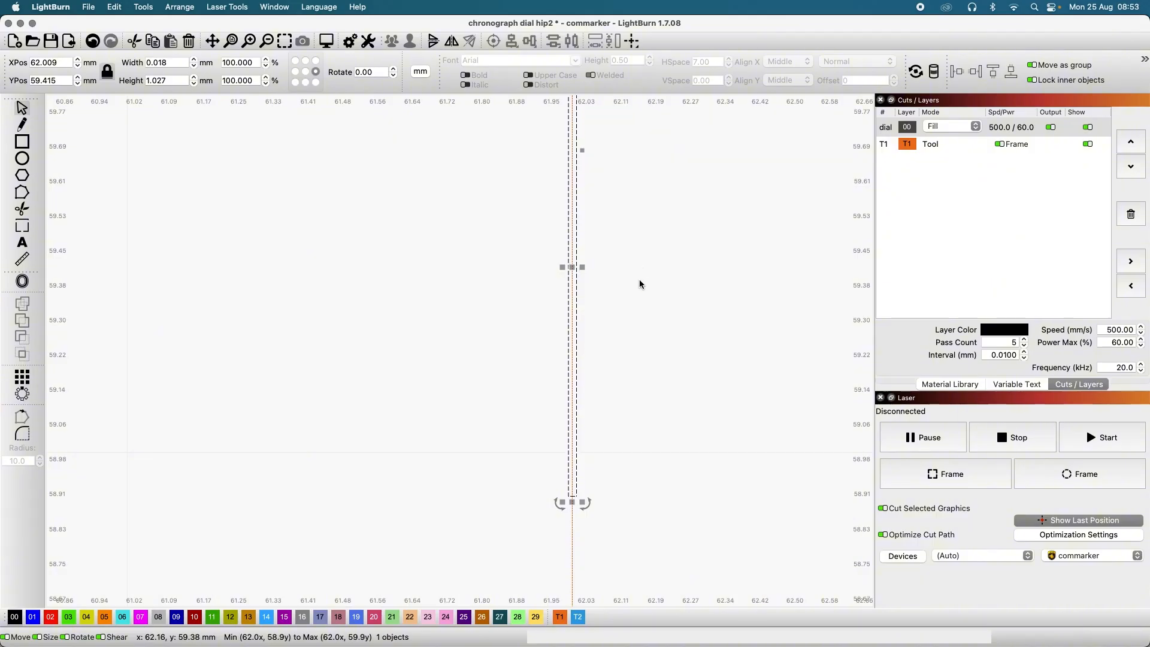
left_click_drag(582, 267, 588, 266)
scroll(670, 288, "down", 10)
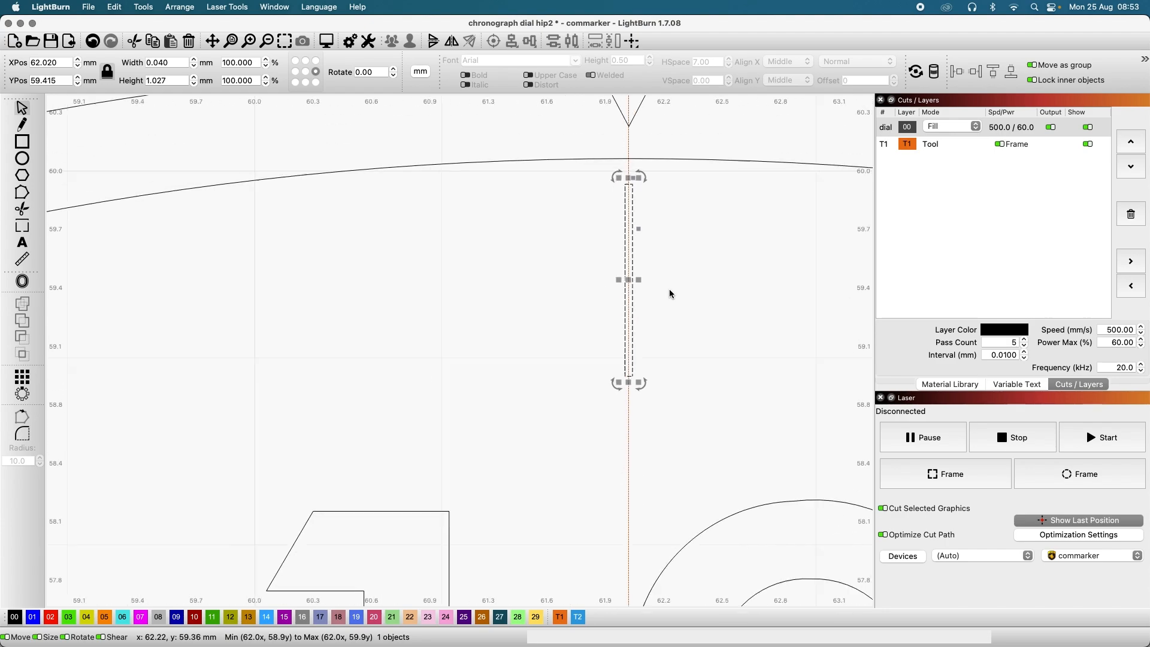
Step: Widen the 12 o'clock marker rectangle to about 0.064 mm and compare it with the upper subdial's markers
scroll(669, 288, "up", 3)
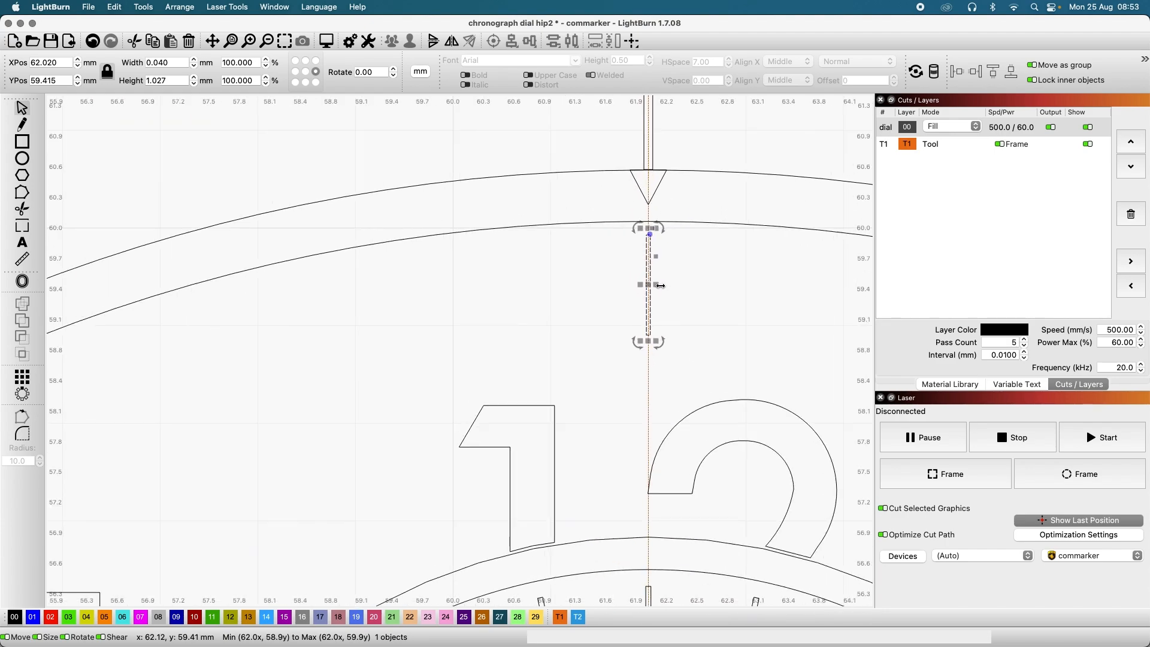
left_click_drag(658, 285, 659, 285)
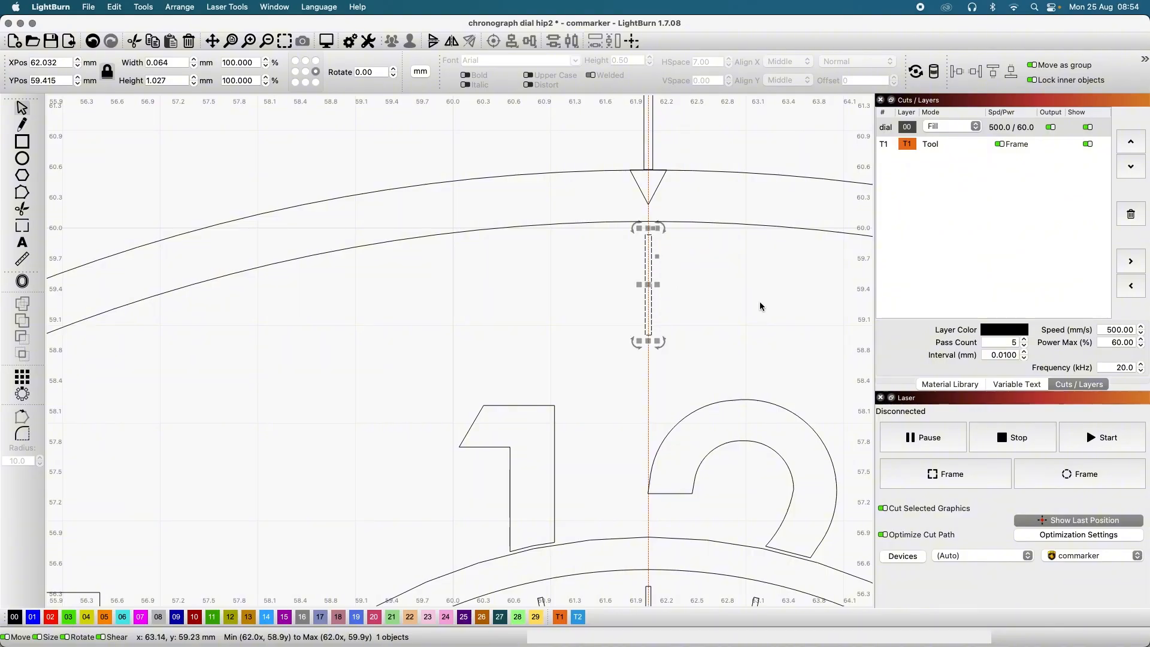
scroll(754, 303, "down", 4)
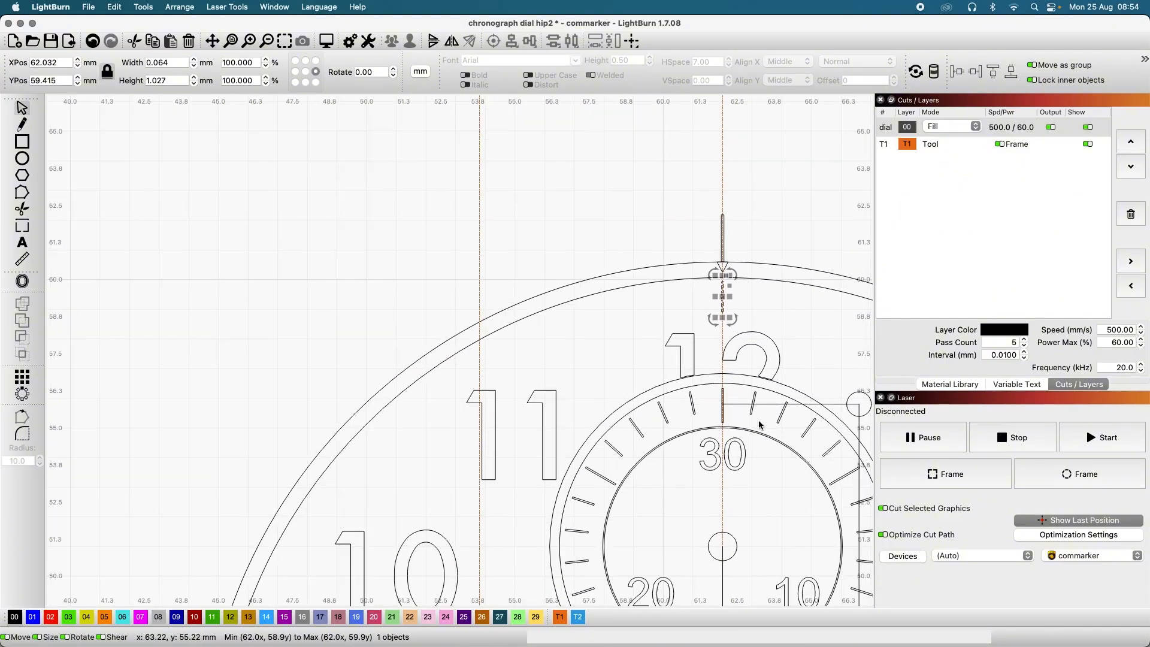
scroll(753, 405, "up", 4)
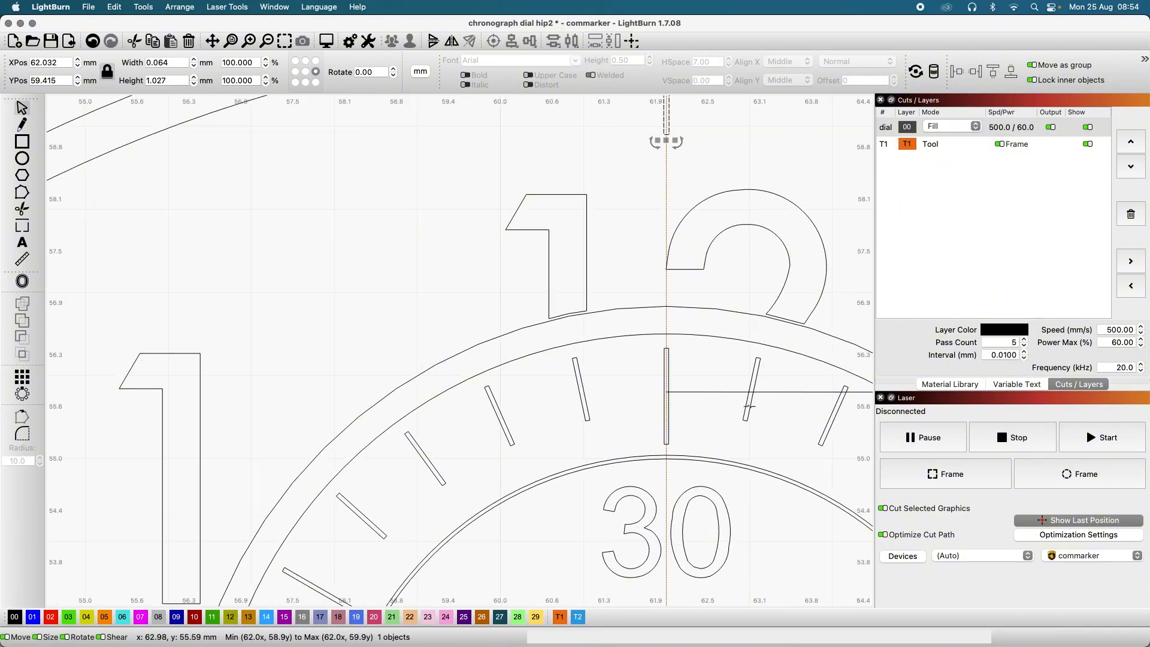
scroll(753, 374, "down", 4)
scroll(712, 239, "up", 6)
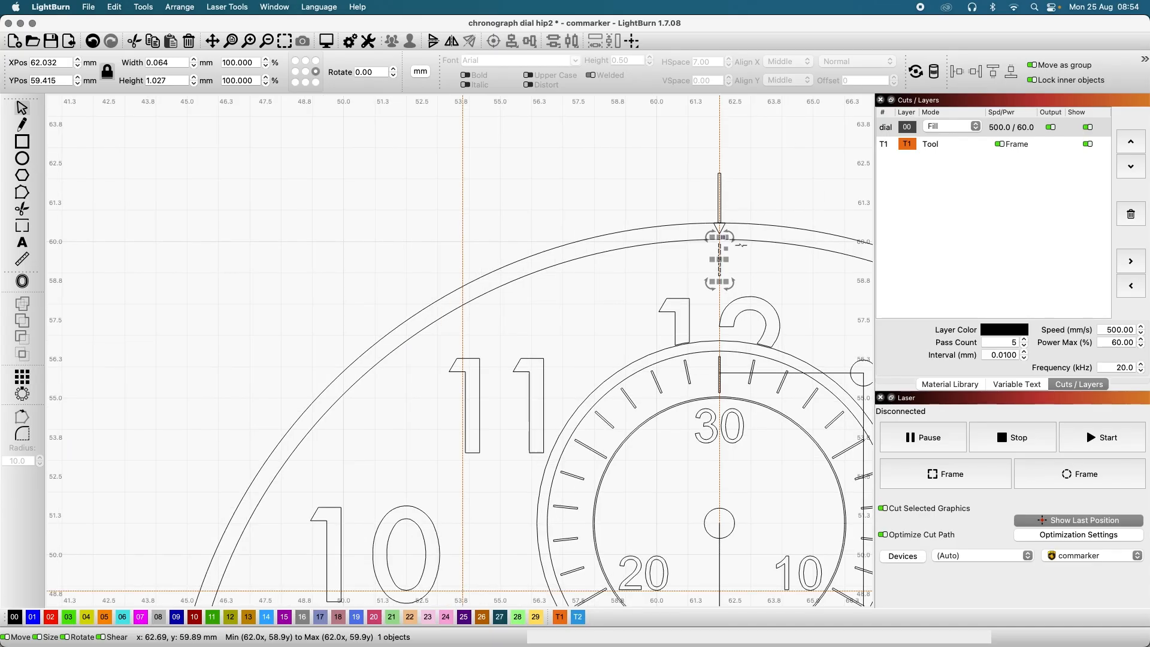
Step: Reduce the 12 o'clock marker rectangle's width to about 0.033 mm, keeping it centred on the vertical guide
scroll(673, 247, "up", 6)
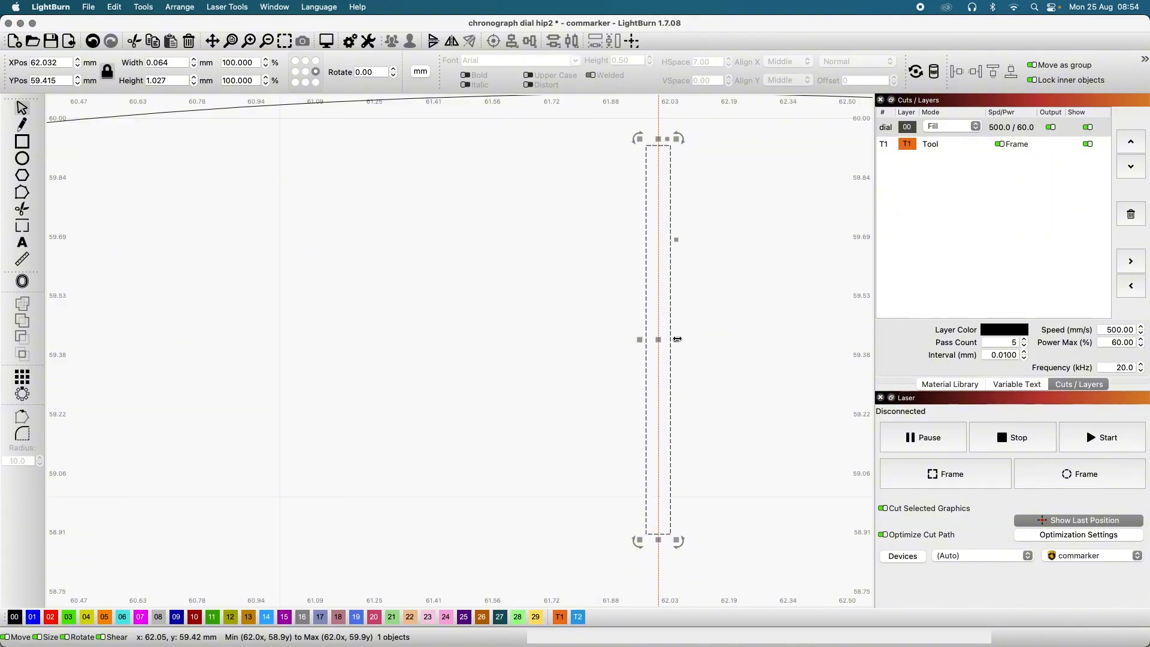
left_click_drag(676, 341, 672, 341)
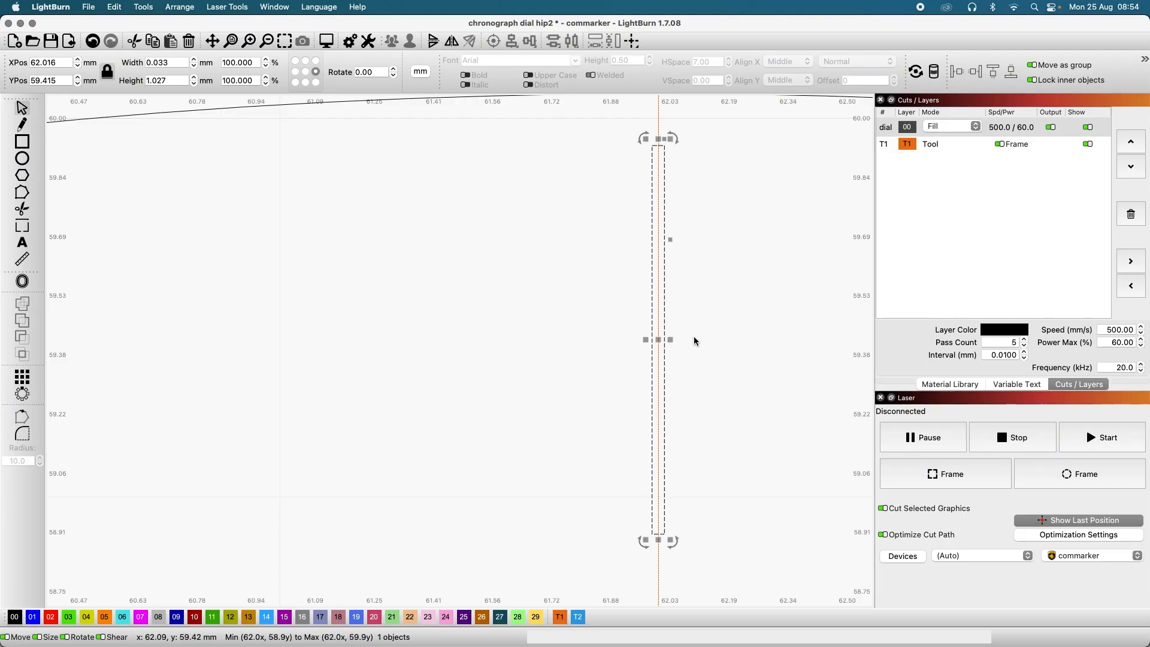
scroll(696, 336, "down", 5)
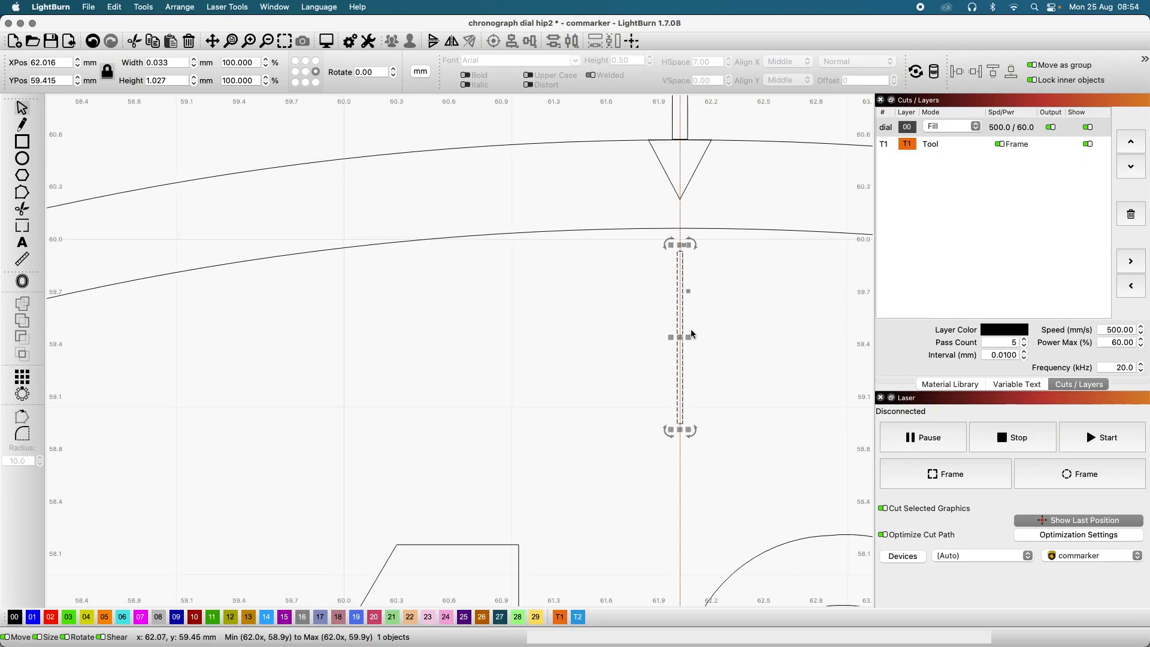
scroll(685, 338, "down", 8)
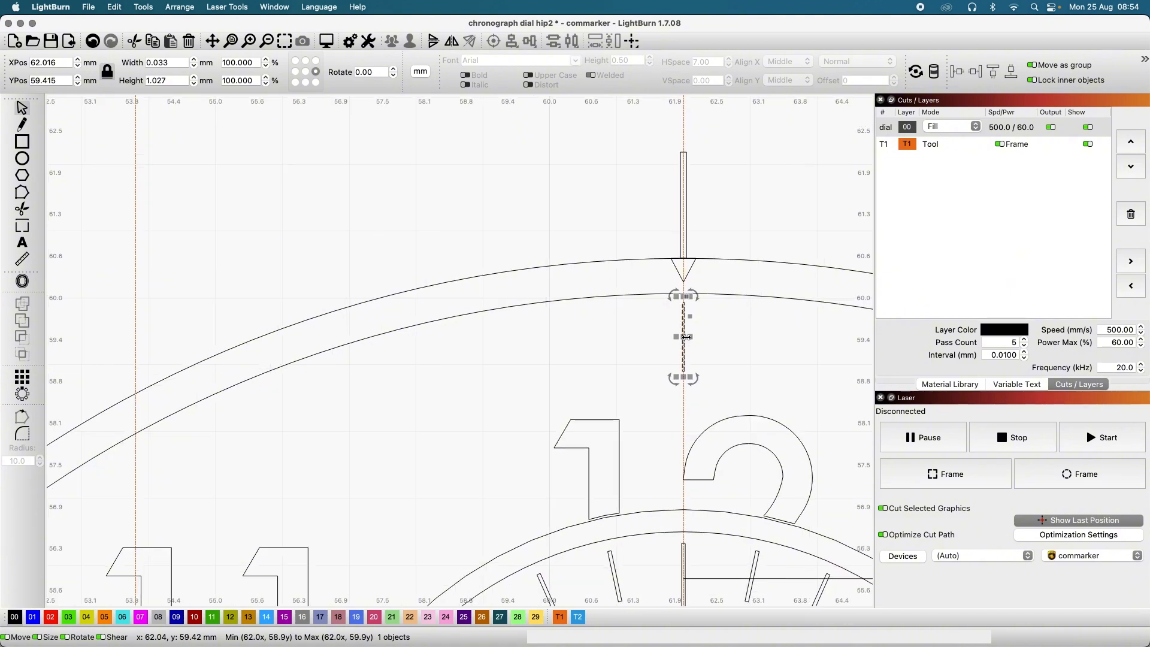
scroll(685, 337, "down", 2)
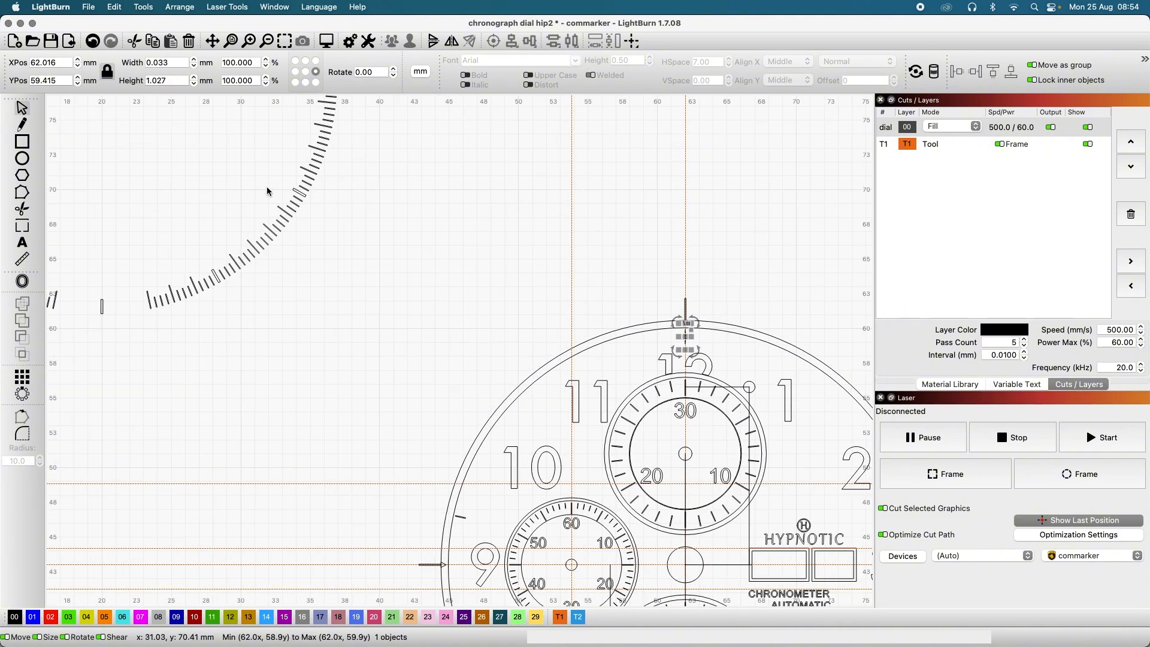
Step: Compare the marker with the old minute track's marks and widen it symmetrically to about 0.052 mm
scroll(267, 186, "up", 5)
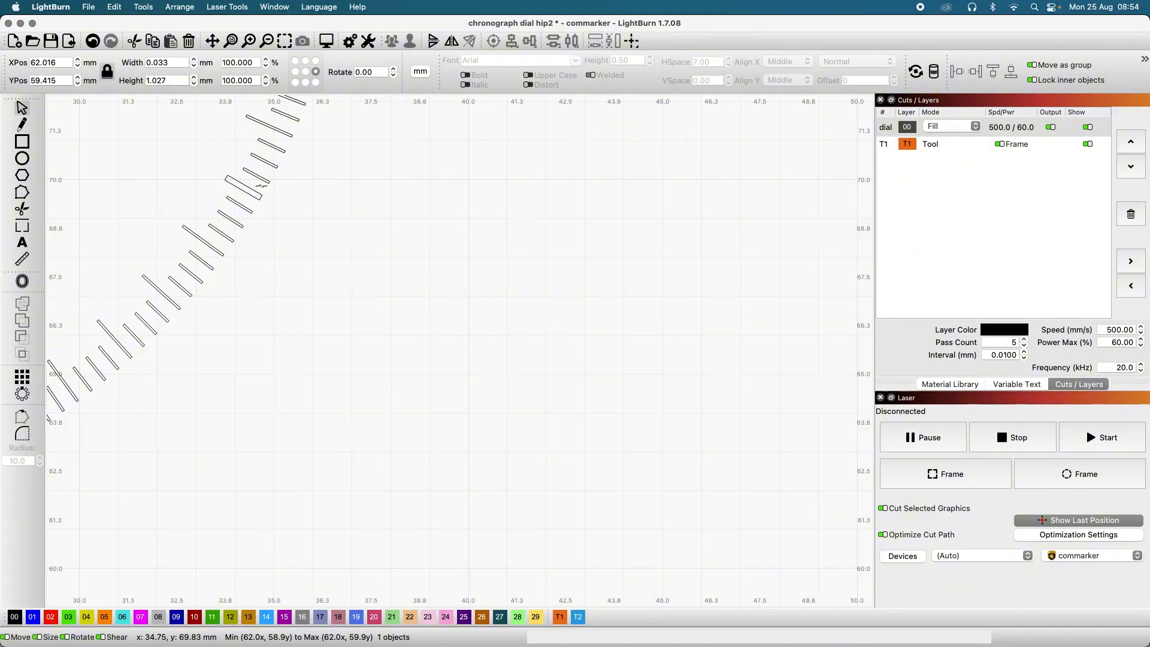
scroll(336, 213, "down", 5)
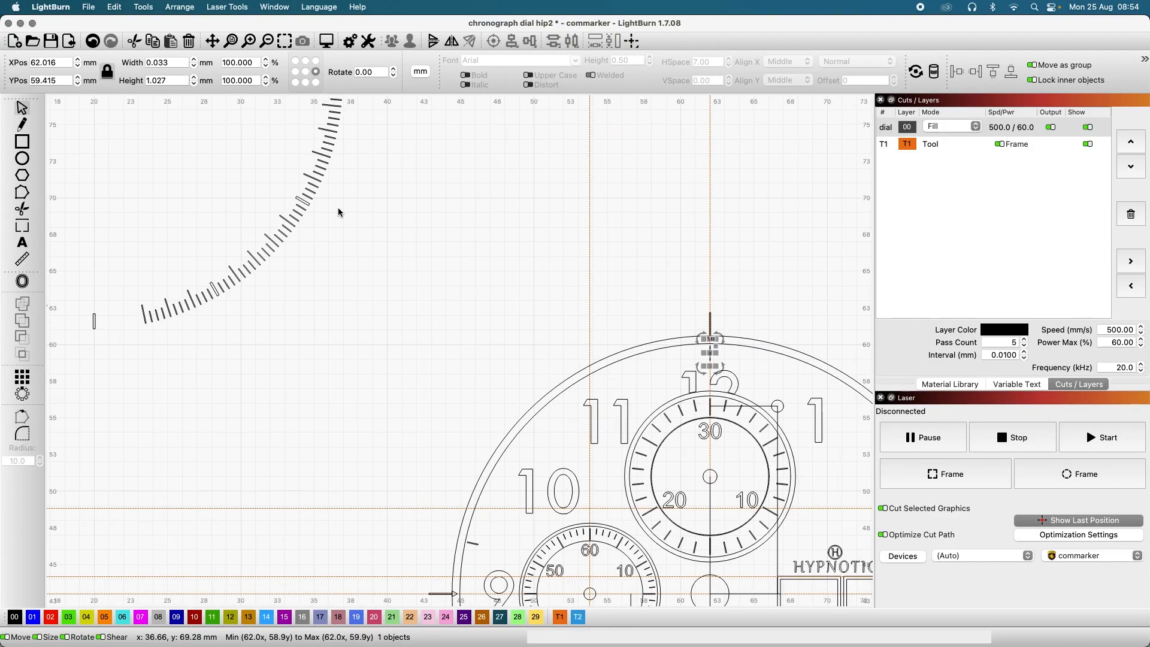
scroll(612, 313, "up", 10)
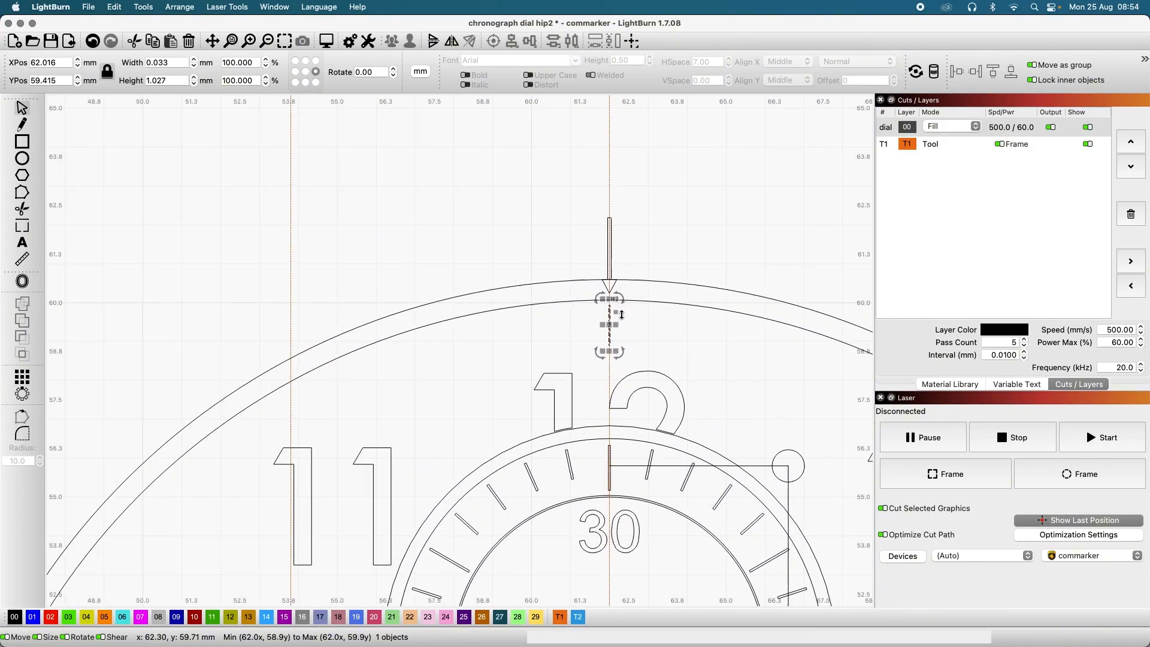
scroll(599, 352, "up", 3)
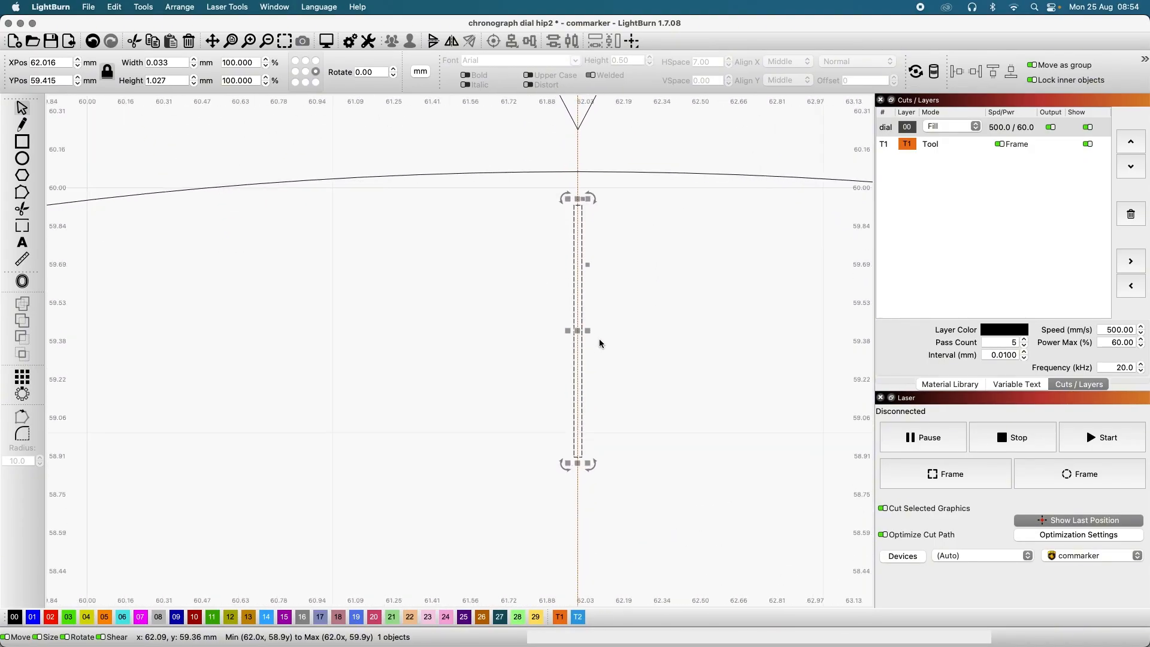
left_click_drag(588, 330, 590, 331)
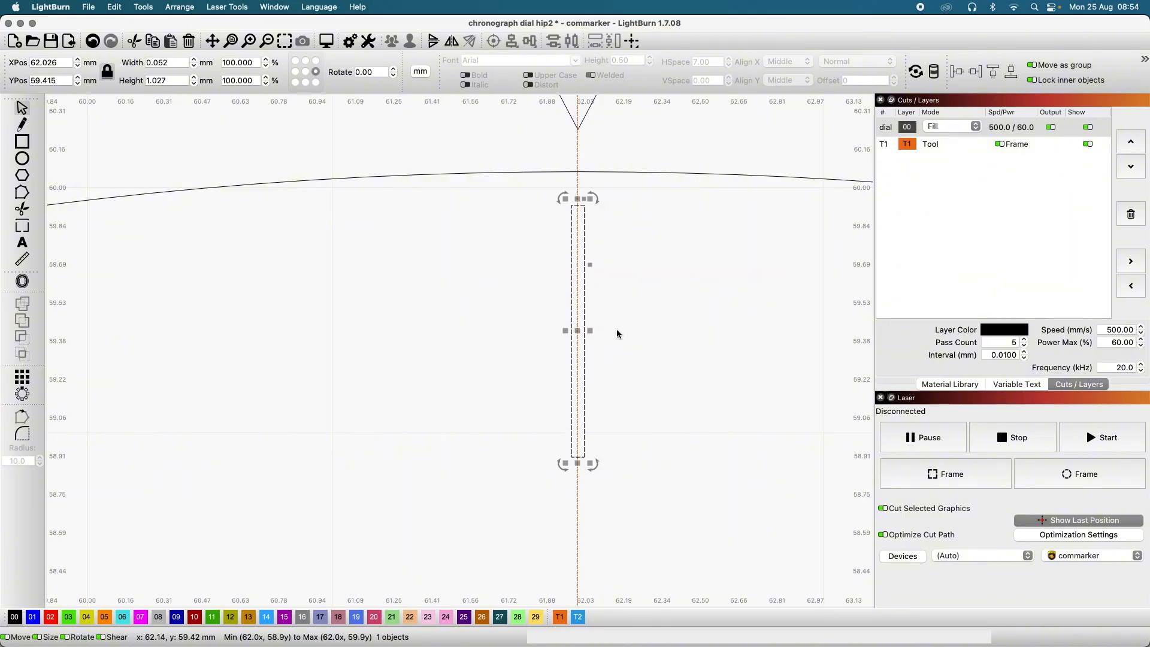
scroll(625, 333, "down", 15)
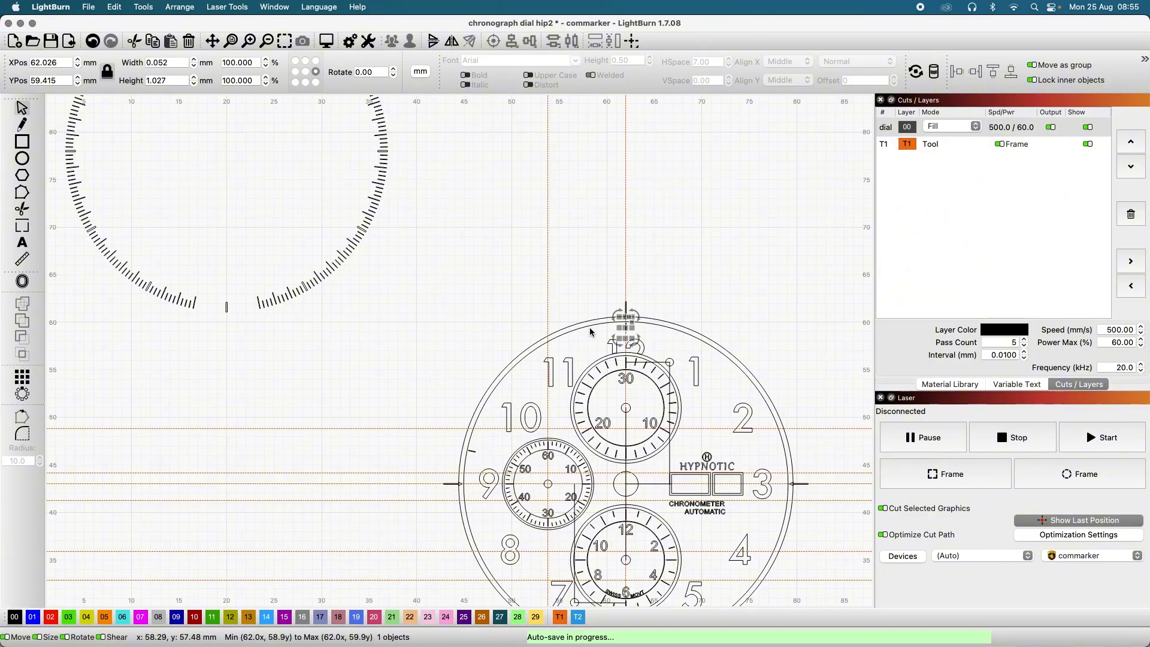
Step: Start a circular array of the 12 o'clock marker rectangle with 12 copies over 360 degrees
scroll(636, 331, "up", 12)
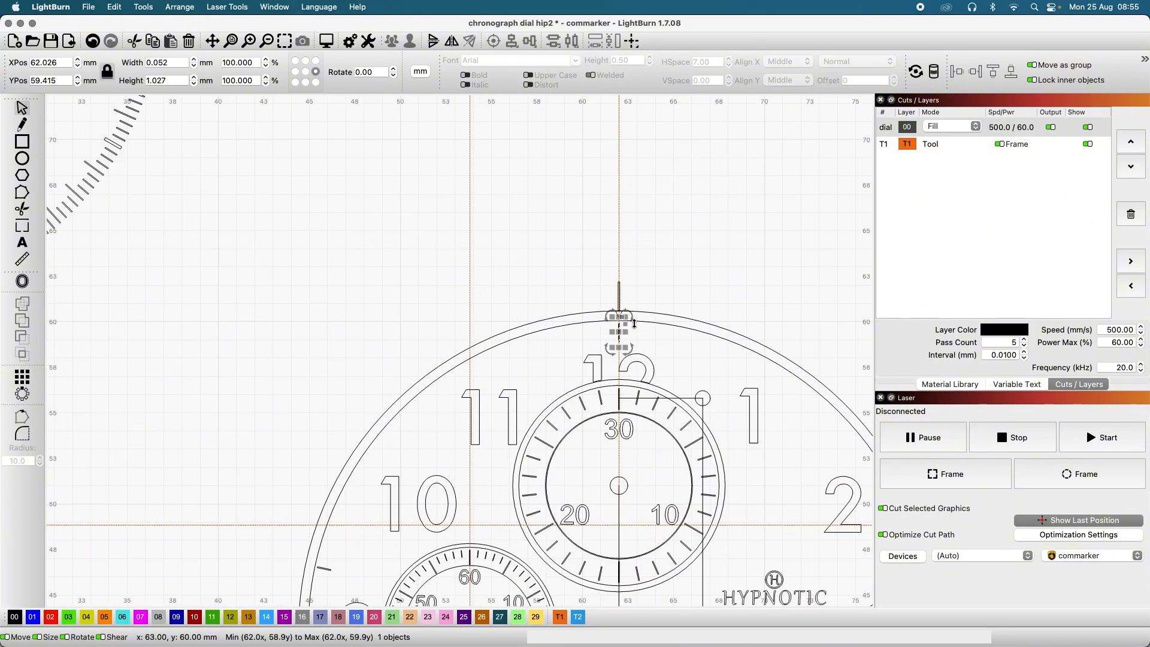
scroll(570, 354, "up", 3)
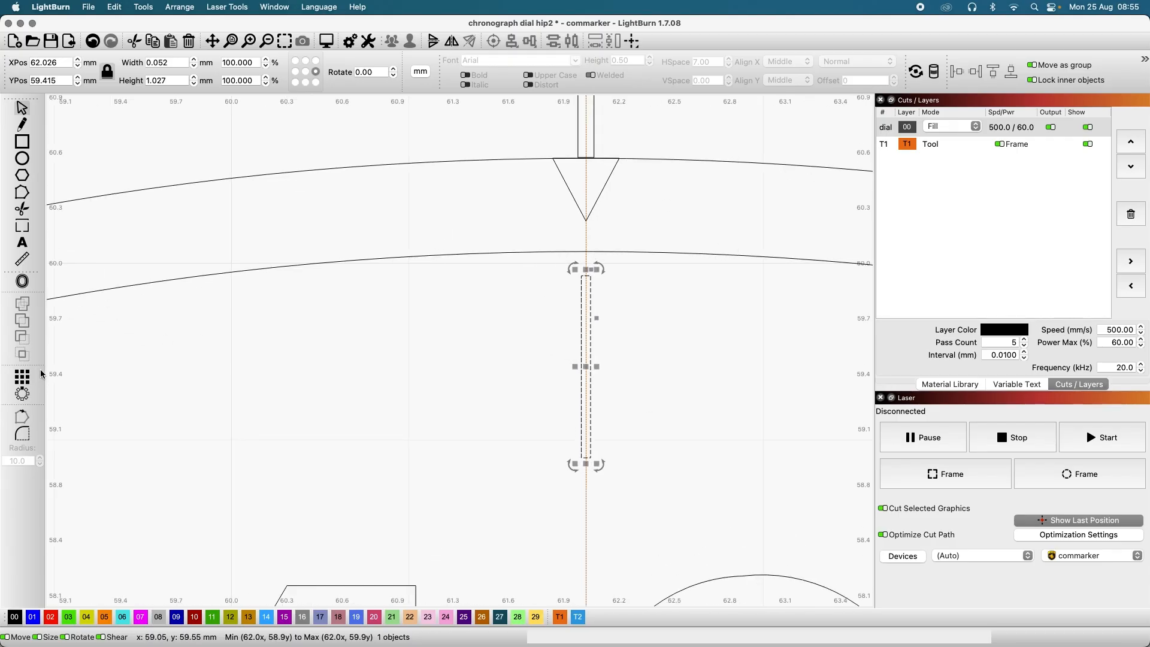
left_click(22, 394)
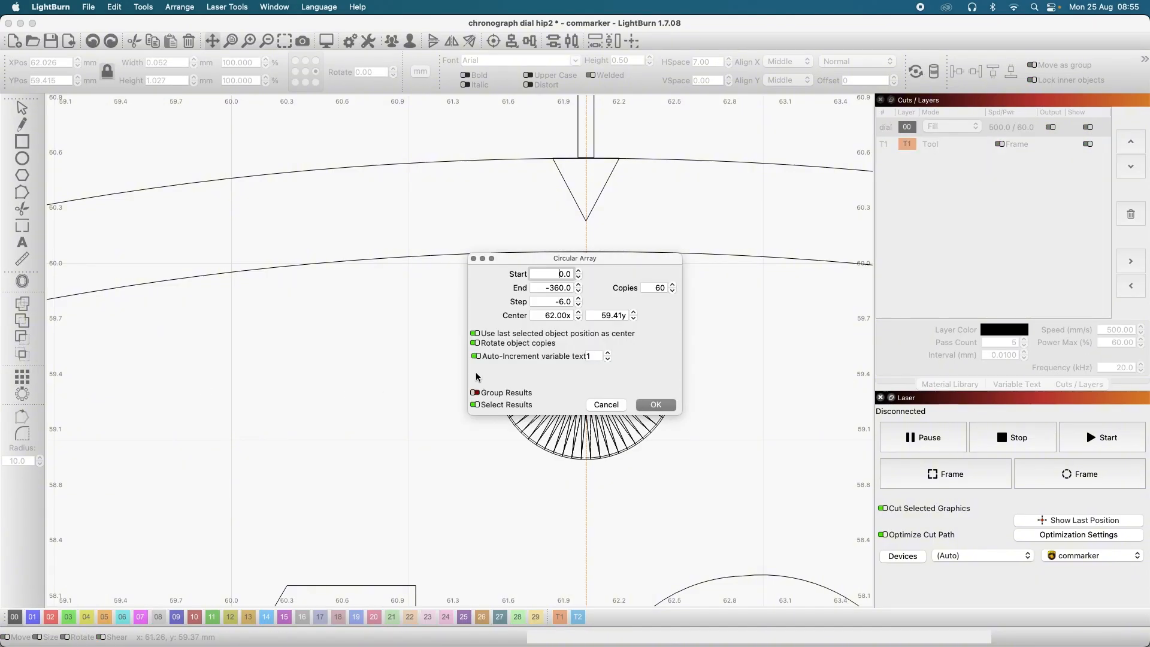
left_click(653, 288)
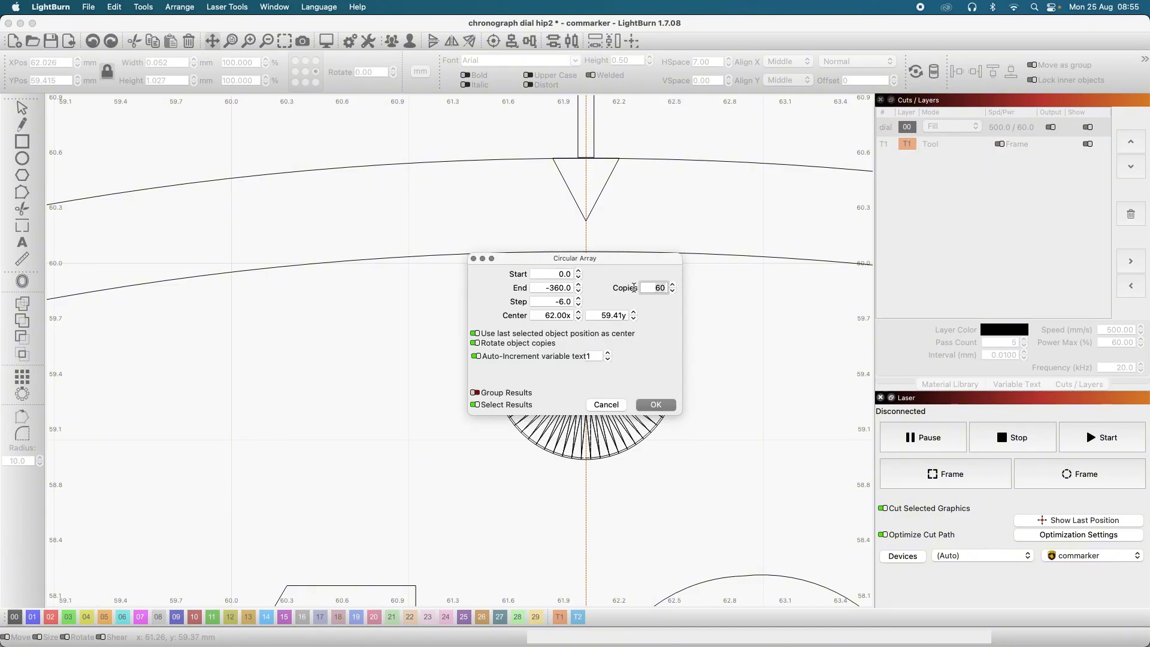
key("Delete")
key("Delete")
type("12")
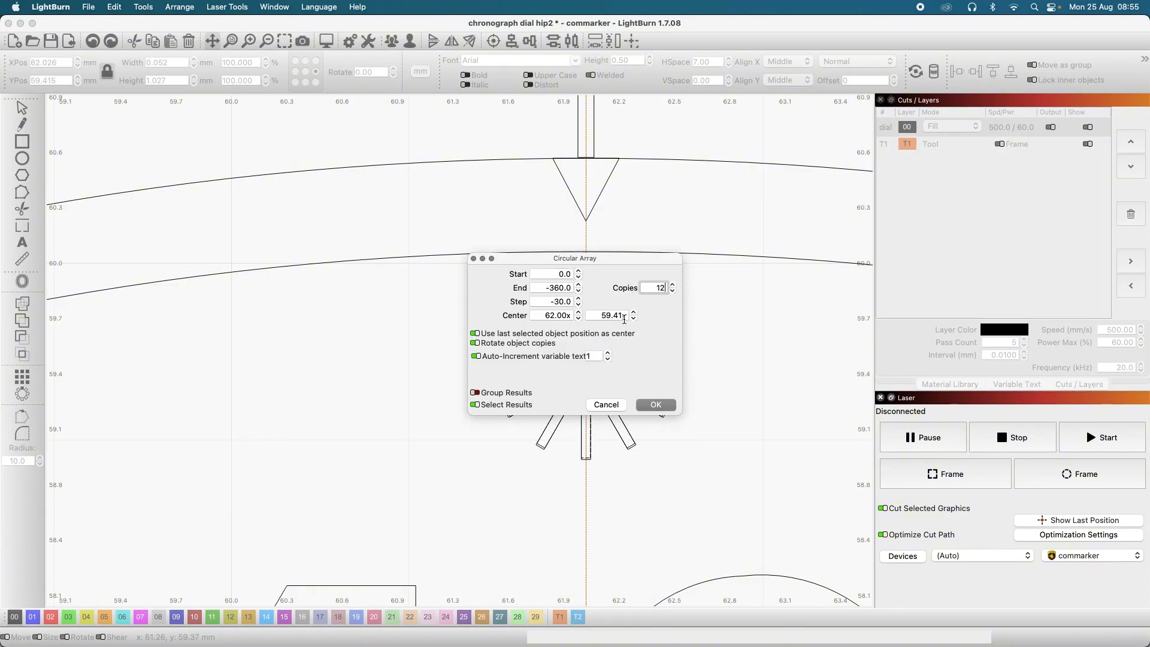
Step: Lower the array's centre to Y 43 mm, at the middle of the dial, and create the 12 rotated markers
left_click(623, 317)
key("BackSpace")
key("BackSpace")
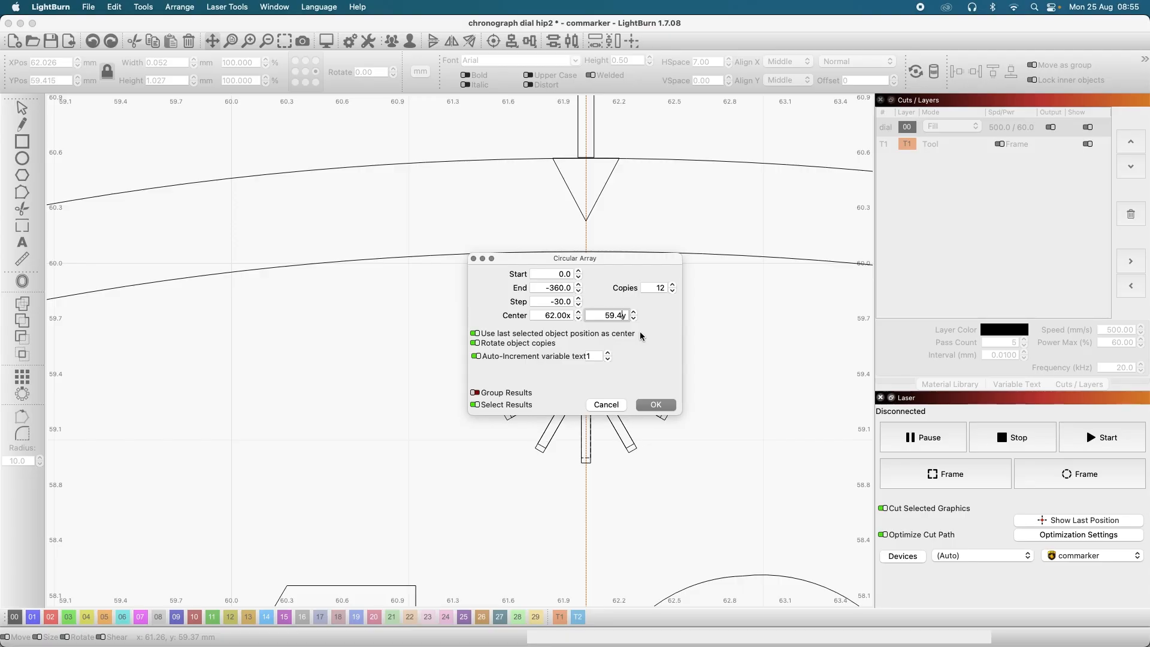
left_click(633, 319)
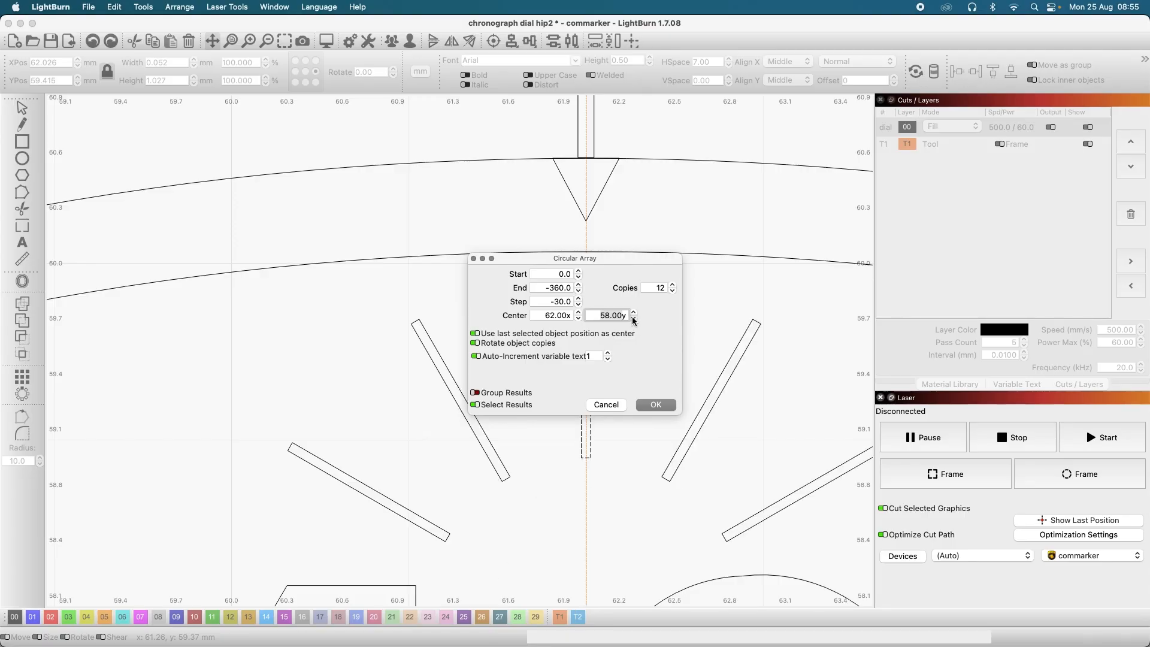
left_click(633, 319)
left_click(633, 318)
left_click(633, 319)
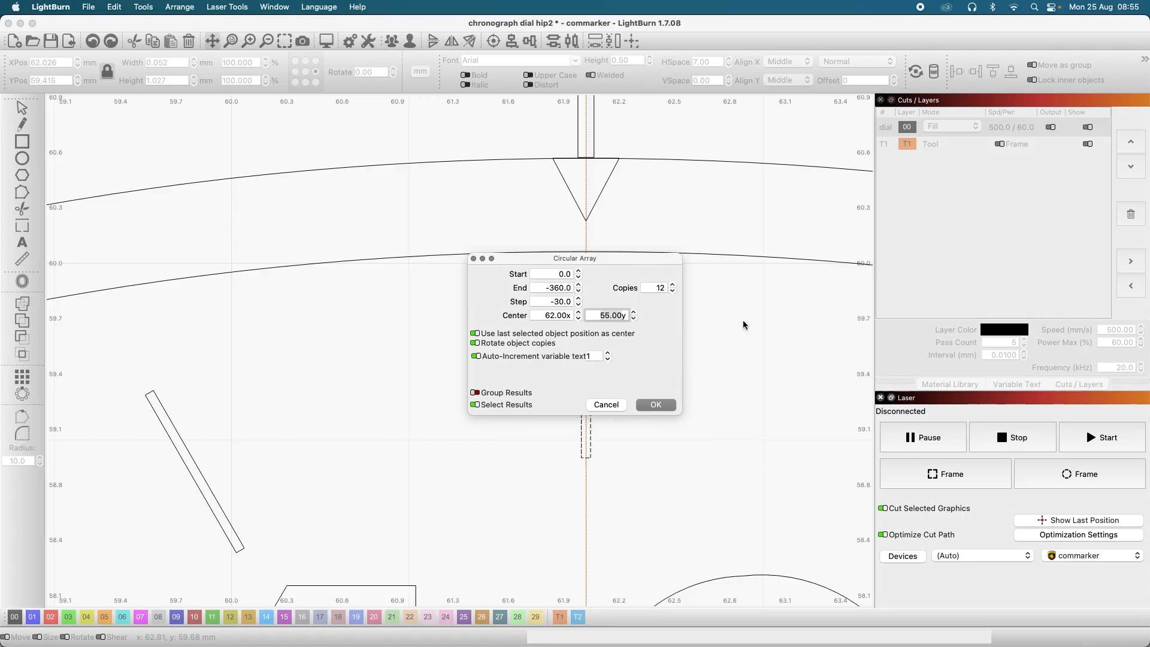
scroll(779, 332, "down", 8)
scroll(796, 350, "down", 5)
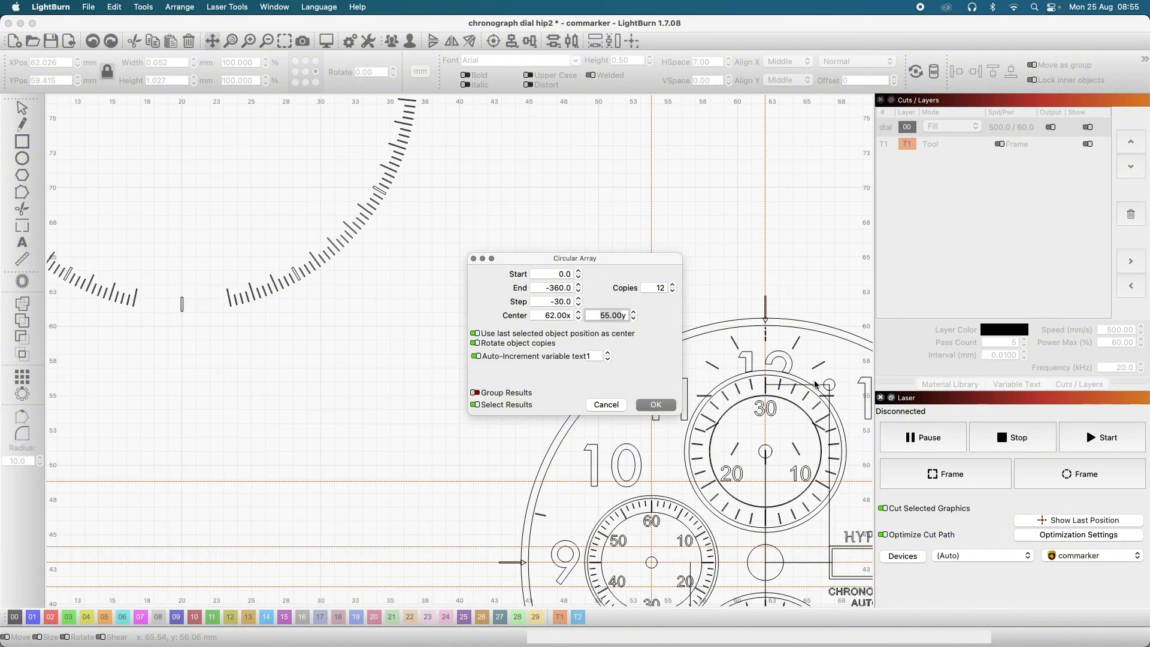
left_click(633, 318)
left_click(633, 318)
left_click(634, 318)
left_click(633, 319)
left_click(634, 319)
left_click(634, 318)
left_click(634, 318)
left_click(634, 319)
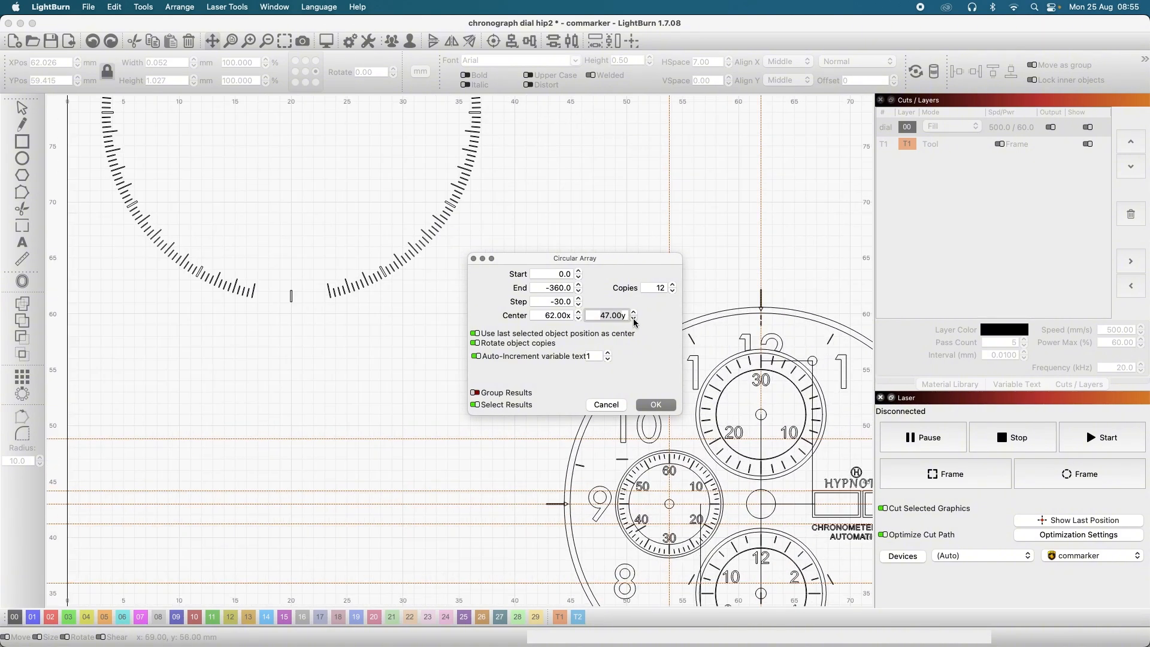
left_click(633, 319)
left_click(634, 319)
left_click(634, 318)
left_click(633, 319)
left_click(656, 405)
scroll(559, 332, "down", 3)
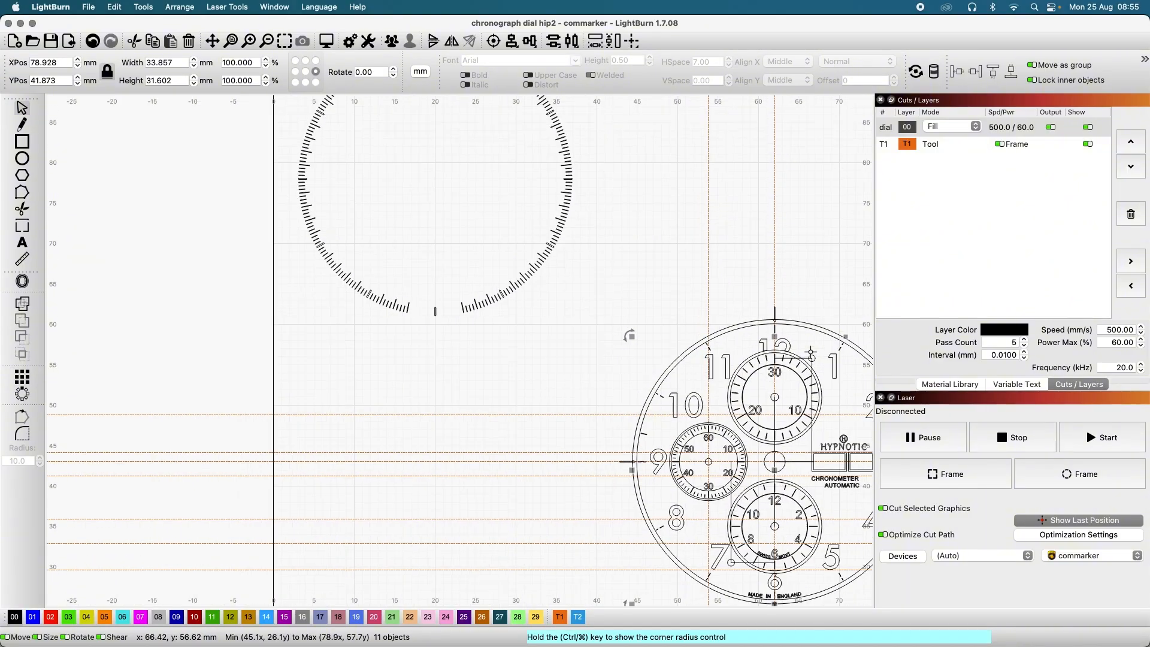
Step: Examine the 12 arrayed hour markers around the dial, especially at the 3 o'clock and 12 o'clock positions
scroll(848, 380, "up", 5)
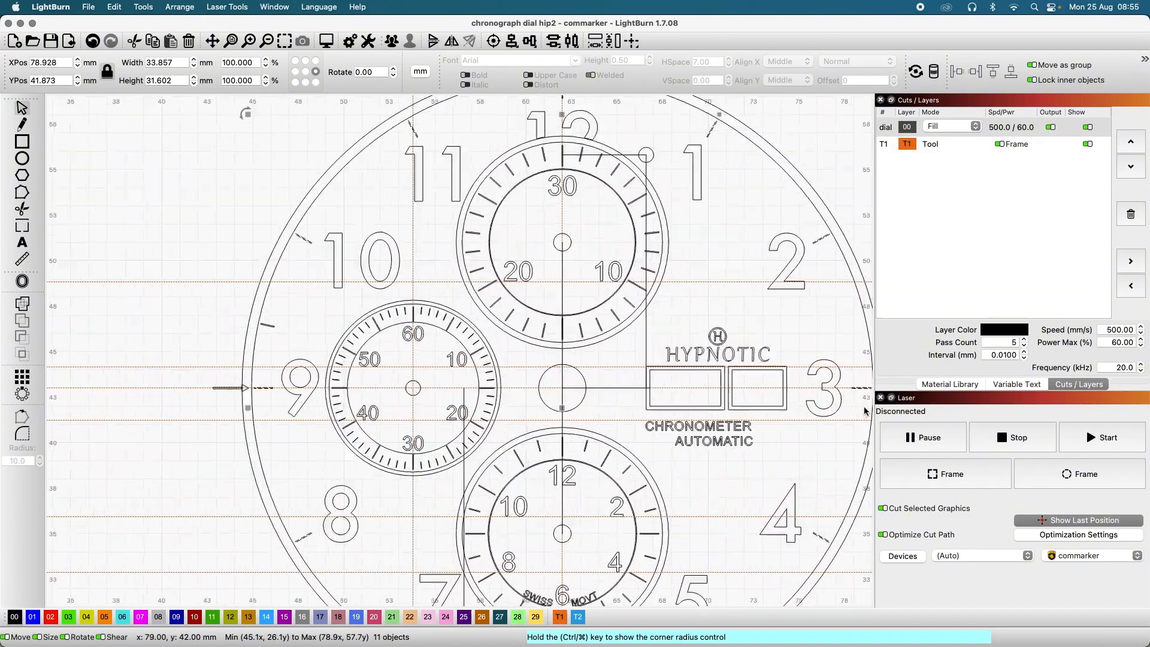
left_click_drag(763, 282, 573, 353)
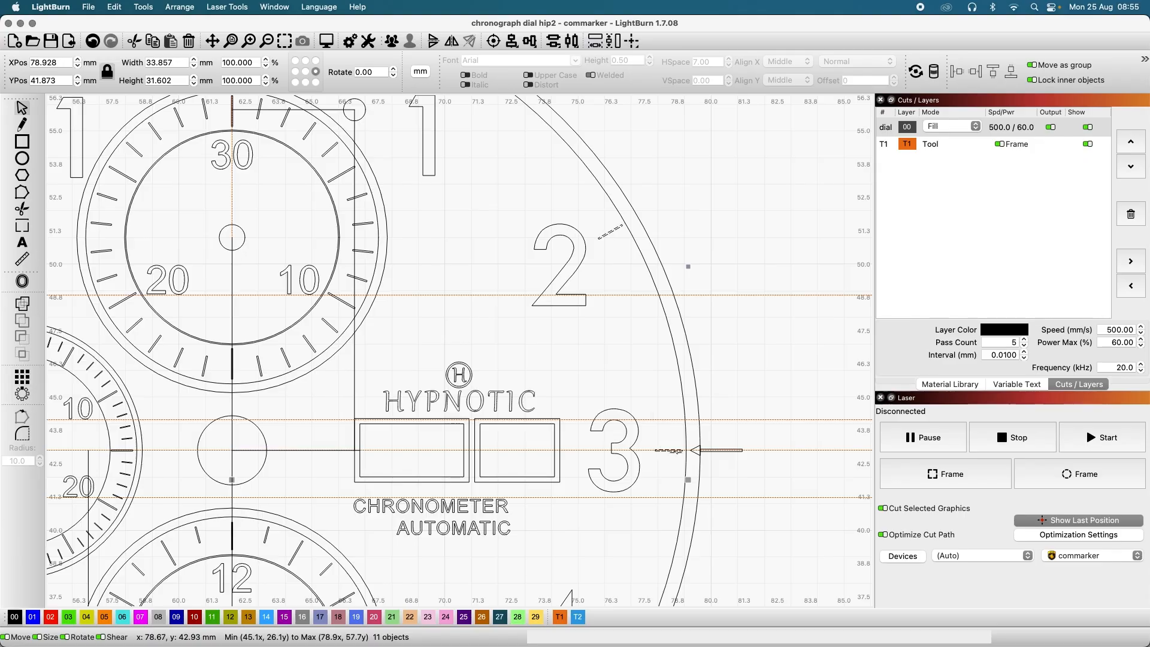
scroll(640, 413, "down", 8)
scroll(640, 413, "left", 6)
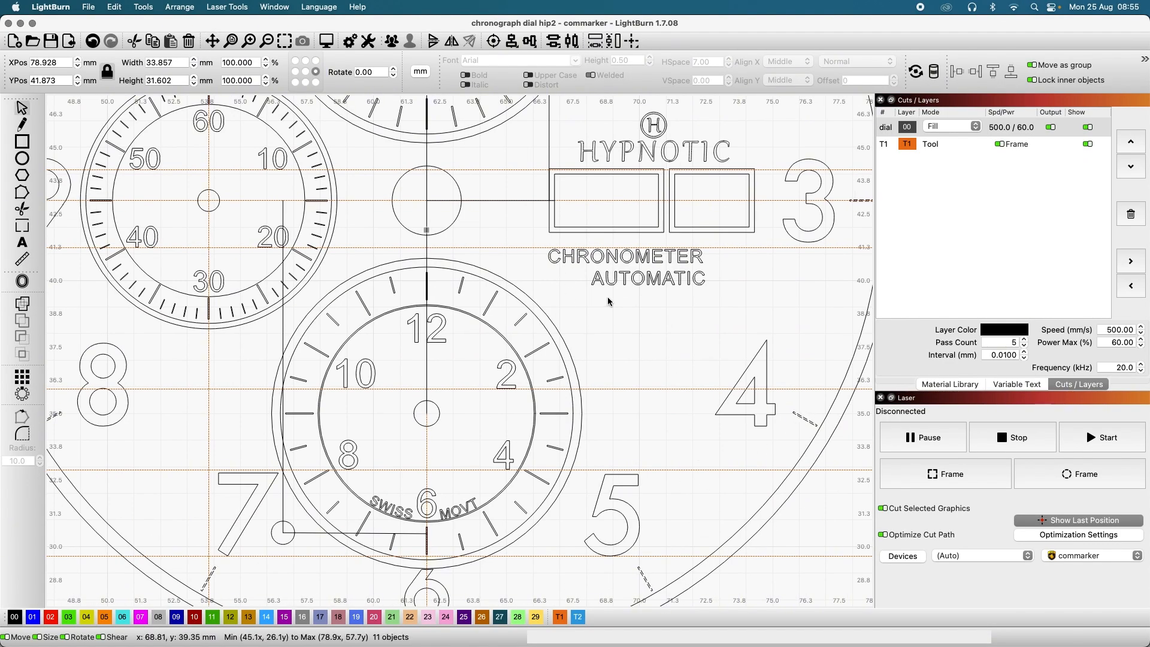
scroll(603, 297, "down", 5)
scroll(605, 298, "down", 3)
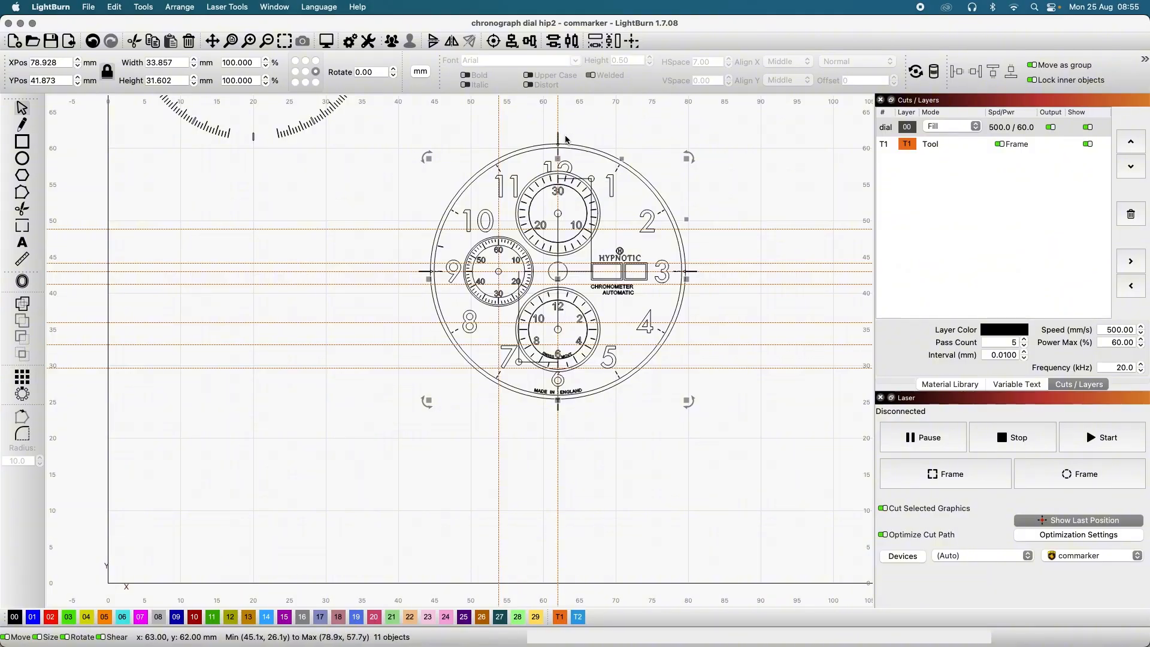
scroll(565, 140, "up", 10)
scroll(565, 140, "up", 4)
scroll(533, 214, "up", 6)
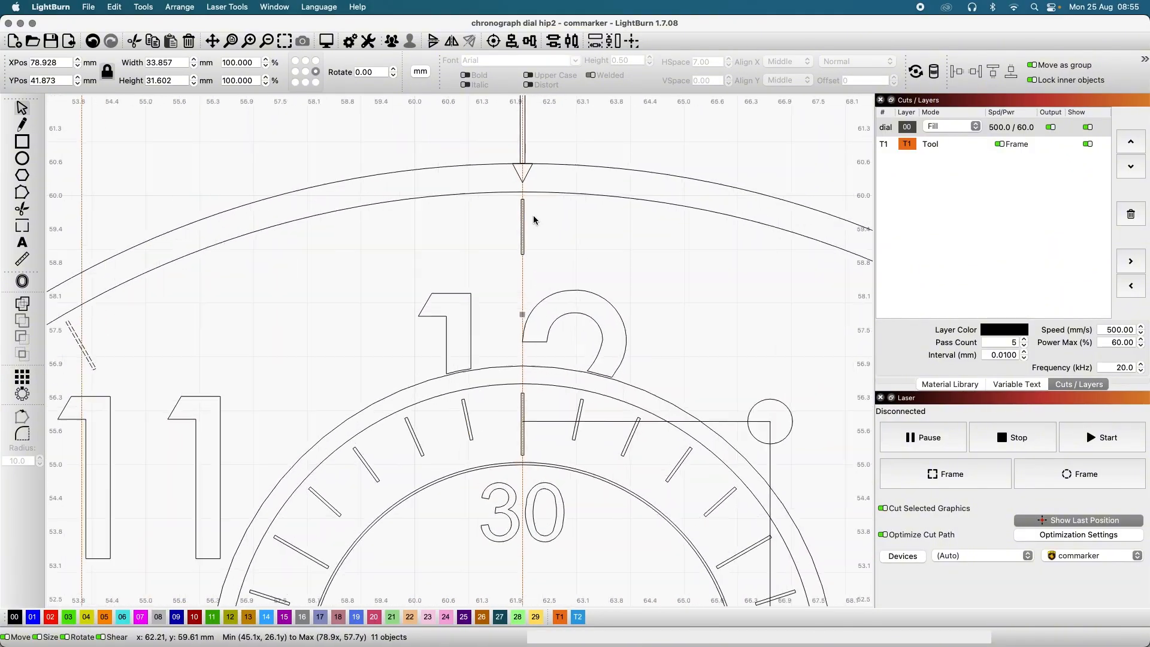
Step: Try duplicating the 12 o'clock marker and widening the copy symmetrically to about 0.104 mm
left_click(515, 240)
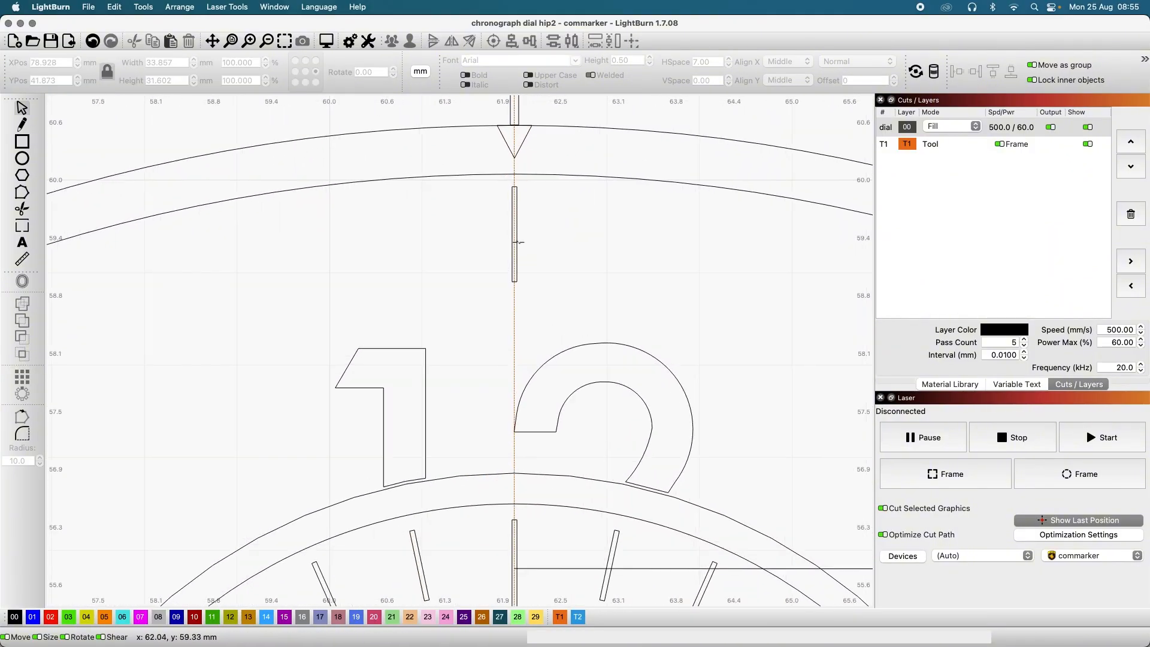
right_click(517, 242)
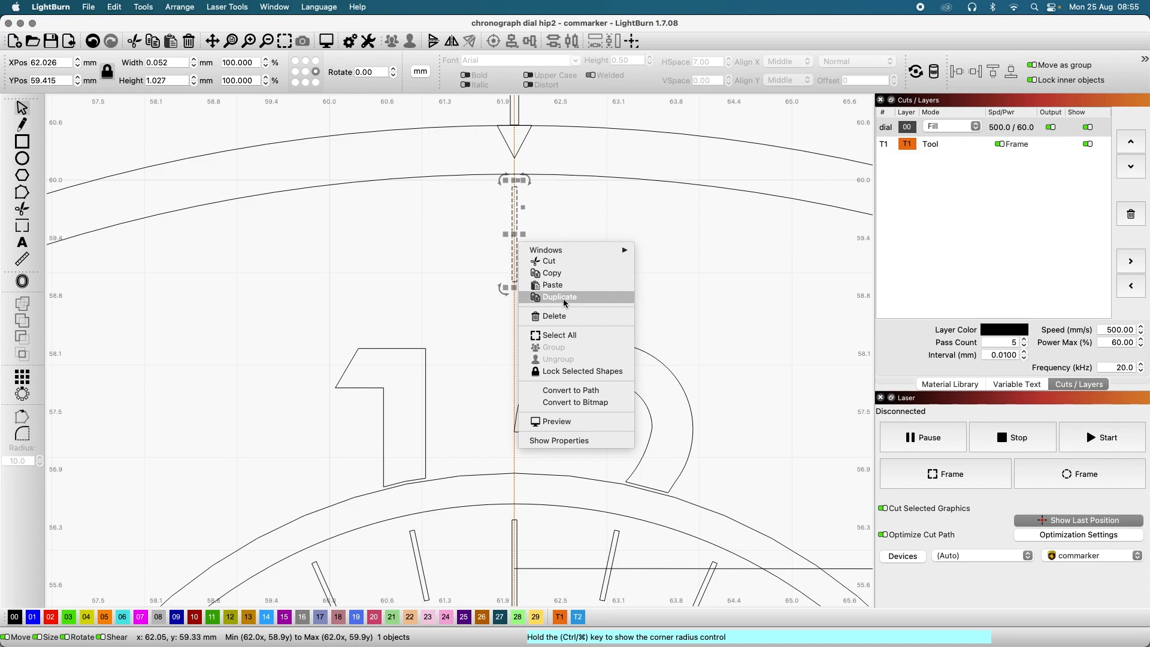
left_click(554, 295)
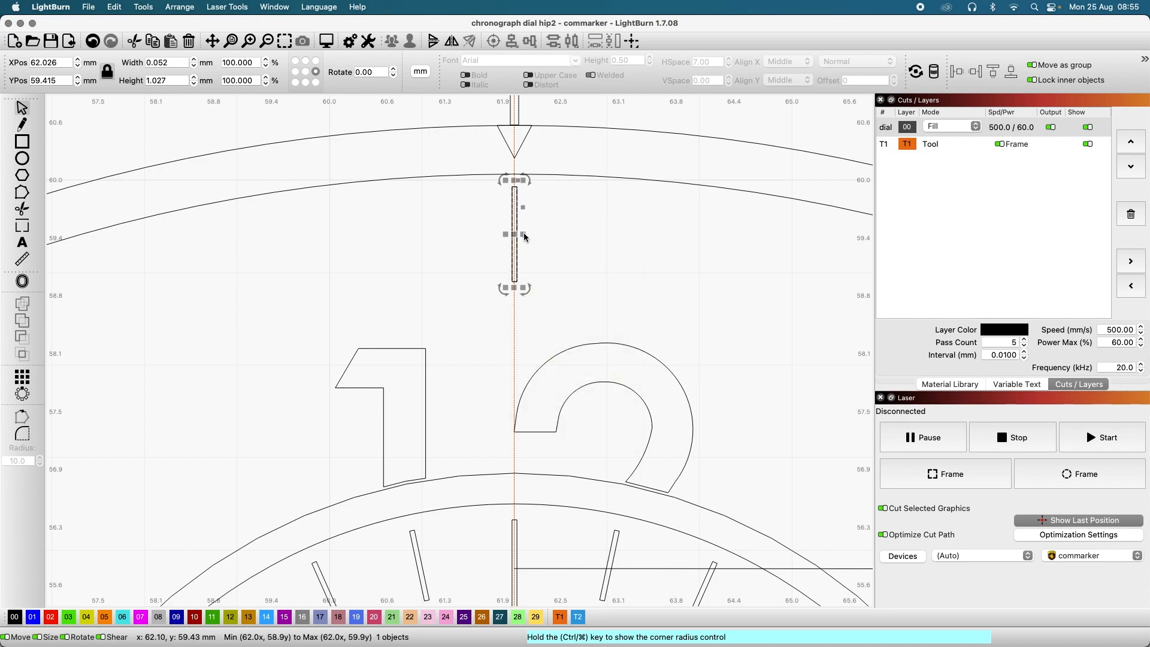
left_click_drag(522, 234, 526, 233)
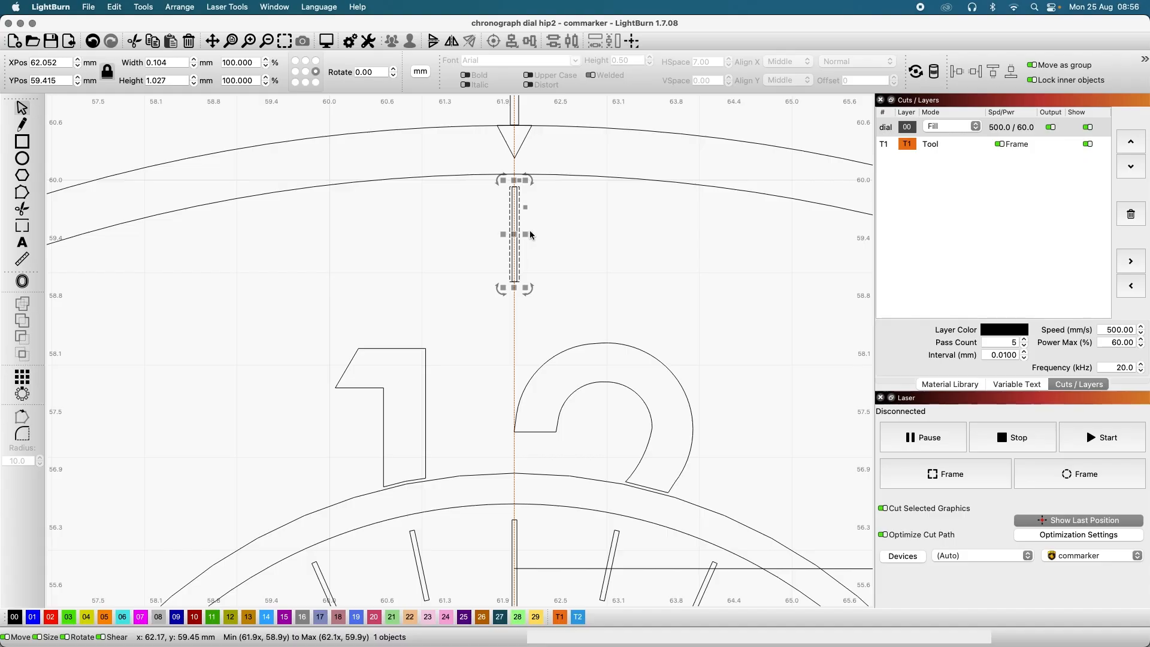
Step: Undo the widened duplicate and the 12-copy circular array, leaving only the original 12 o'clock marker
left_click(93, 41)
left_click(94, 41)
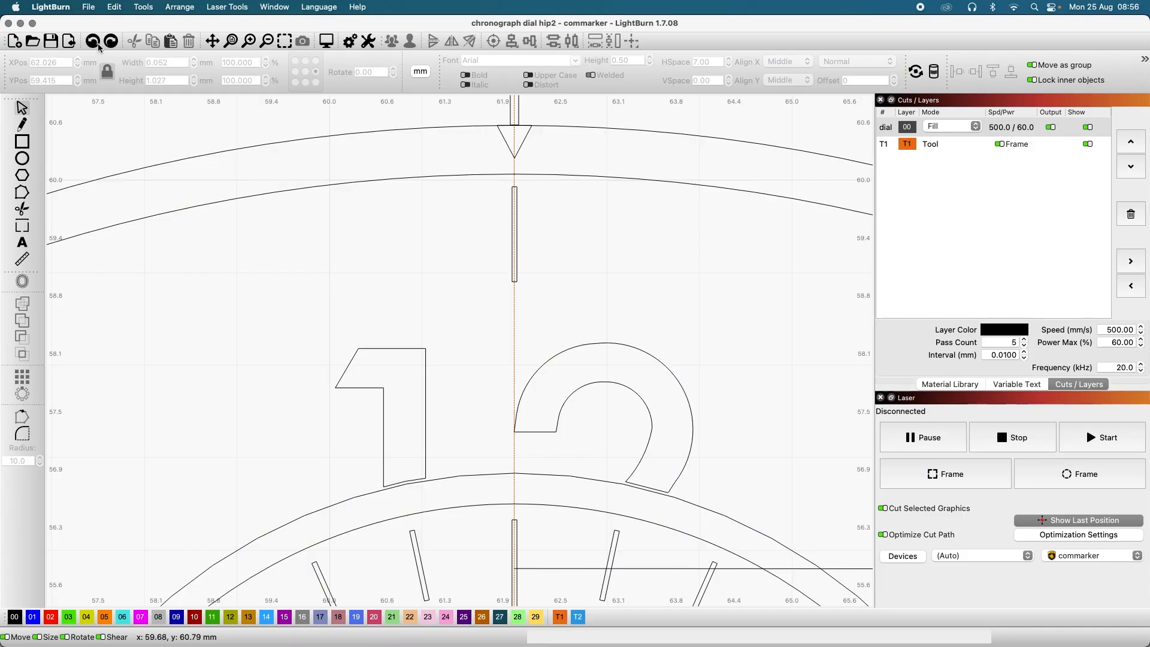
left_click(94, 42)
left_click(94, 42)
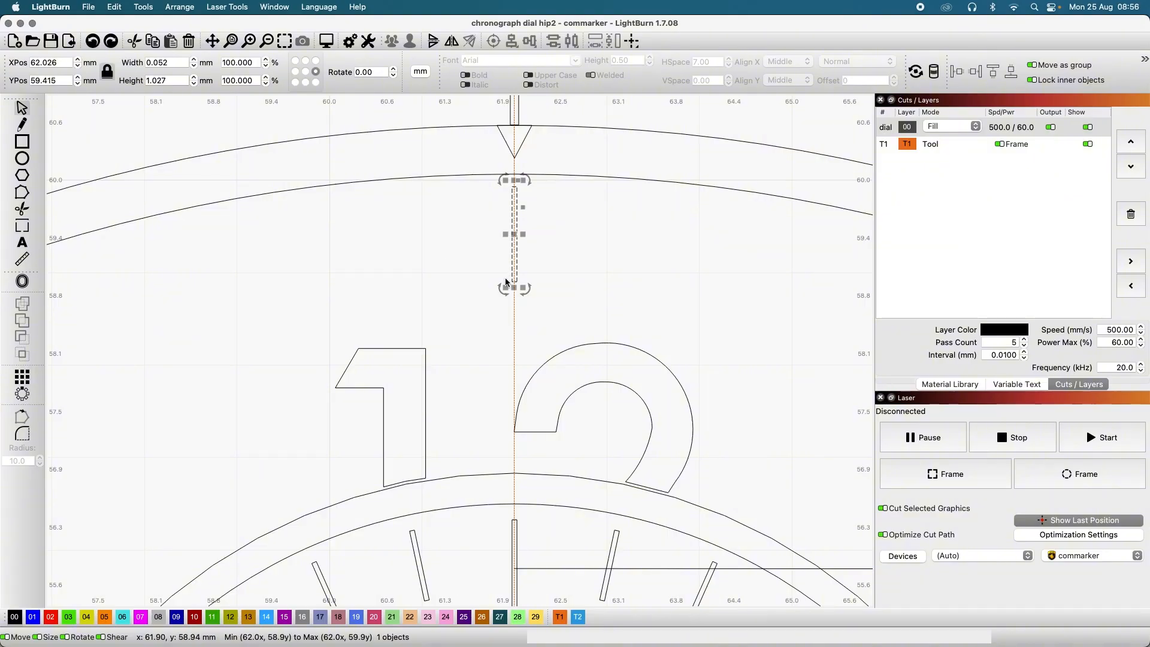
Step: Widen the 12 o'clock marker symmetrically about the vertical guide to 0.100 mm
scroll(522, 237, "up", 2)
scroll(523, 238, "up", 1)
left_click_drag(519, 232, 523, 232)
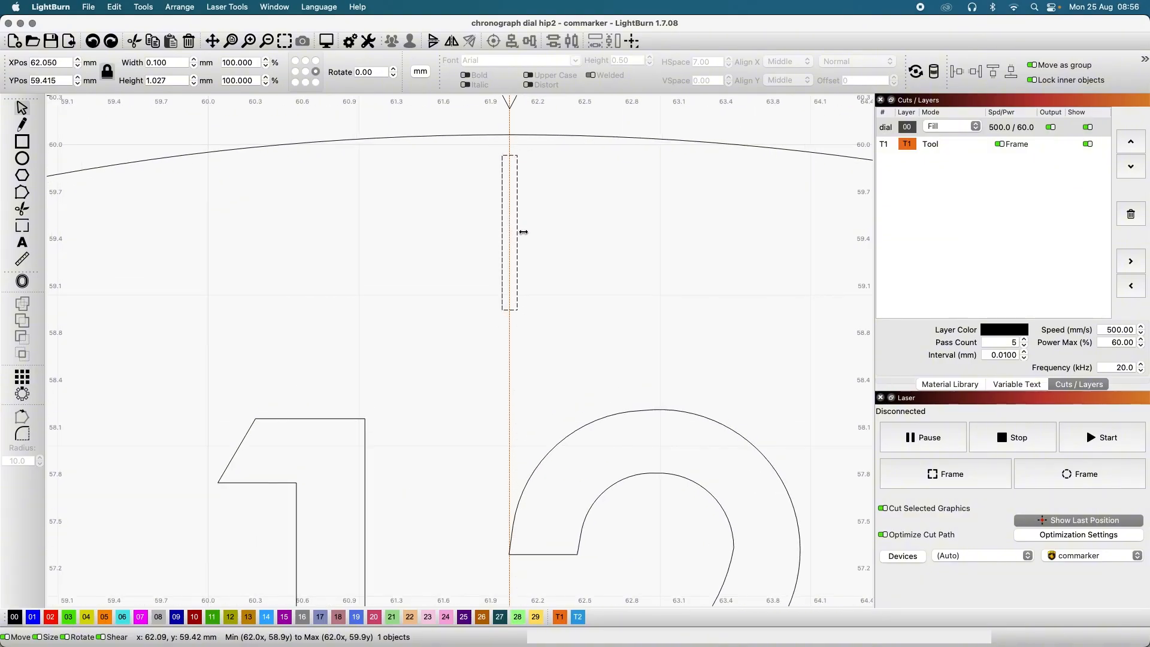
Step: Create a circular array of 12 copies of the widened marker over 360 degrees, centred at Y 43 mm
left_click(22, 394)
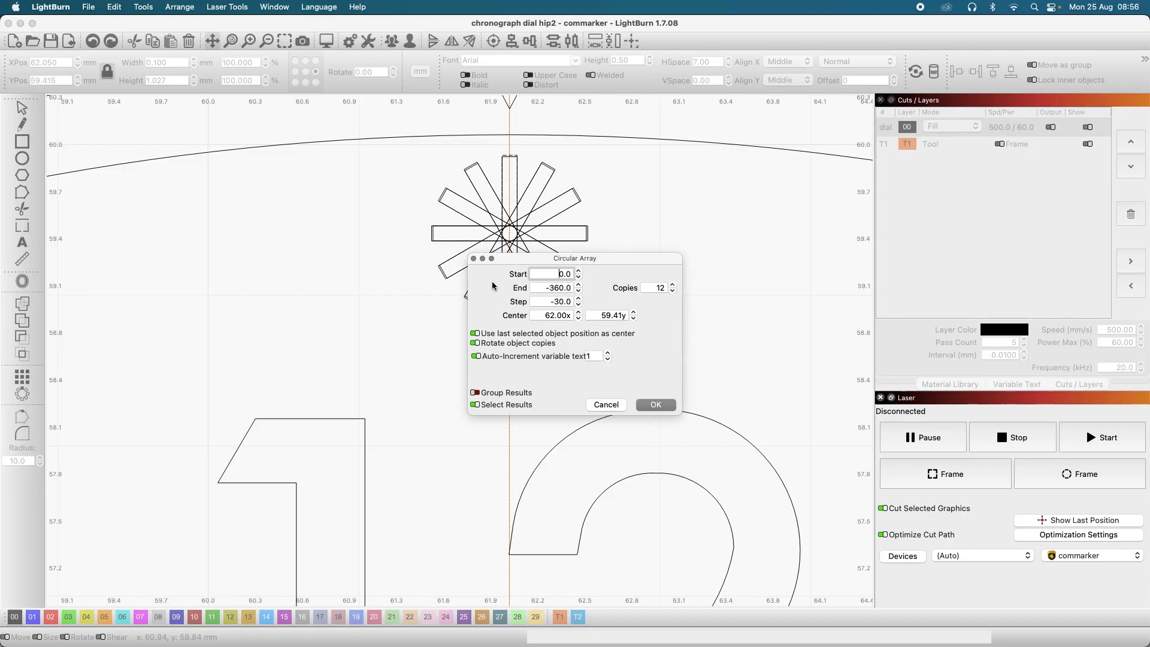
left_click(621, 316)
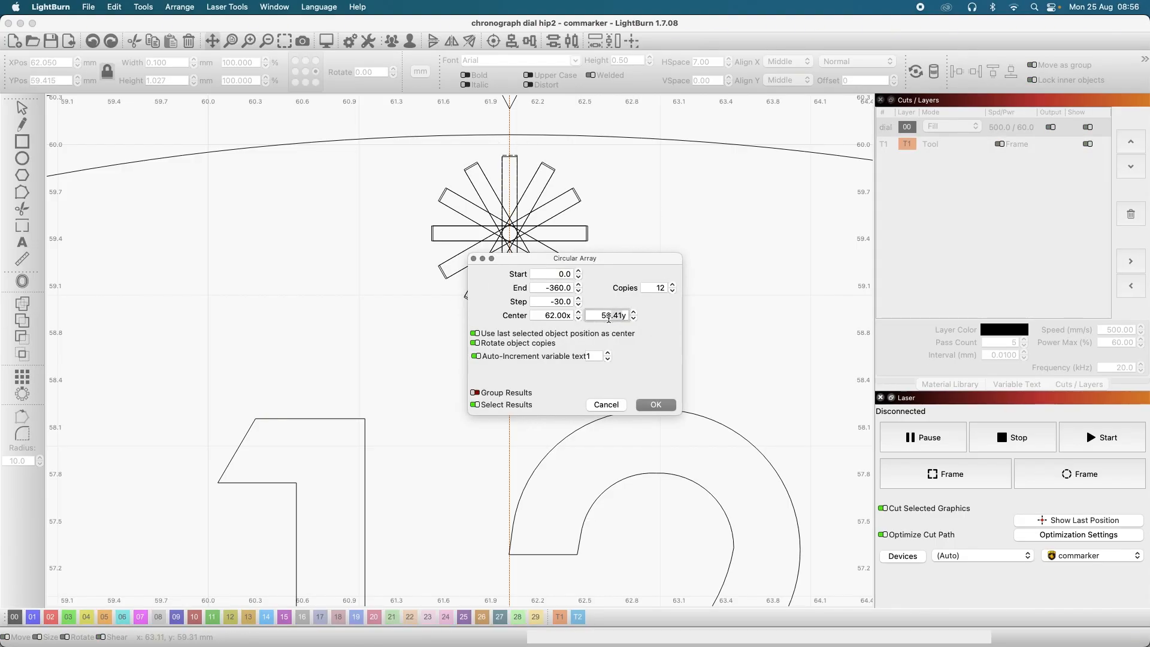
key("BackSpace")
key("BackSpace")
key("BackSpace")
key("BackSpace")
key("BackSpace")
type("43y")
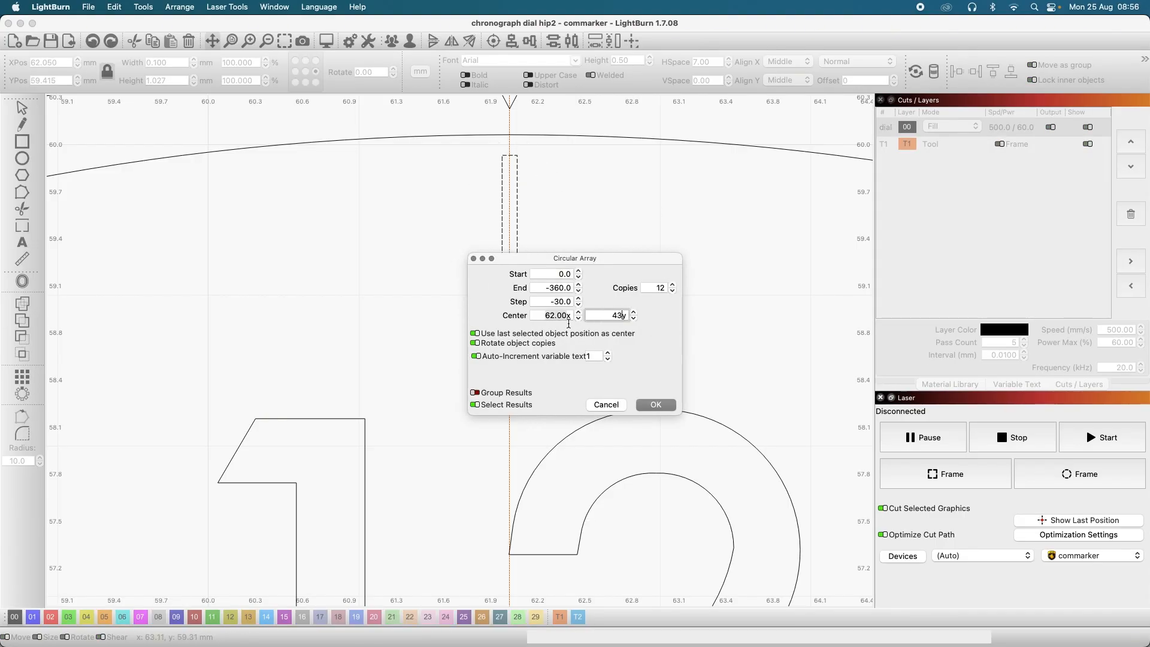
left_click(657, 406)
scroll(612, 262, "down", 5)
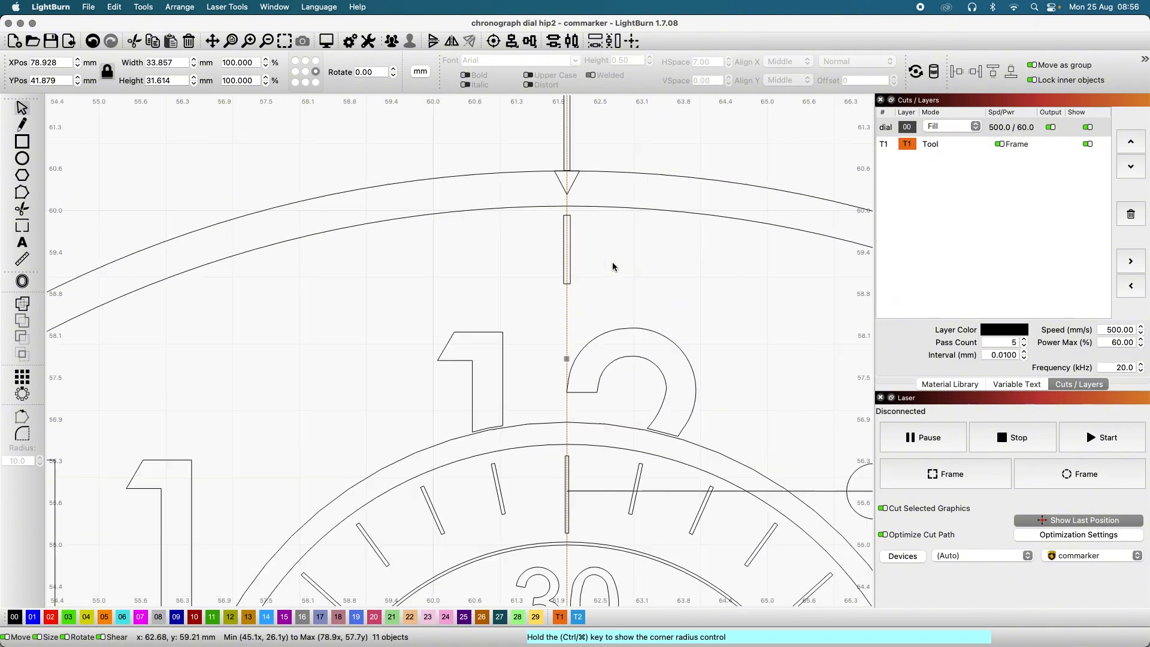
scroll(612, 261, "down", 3)
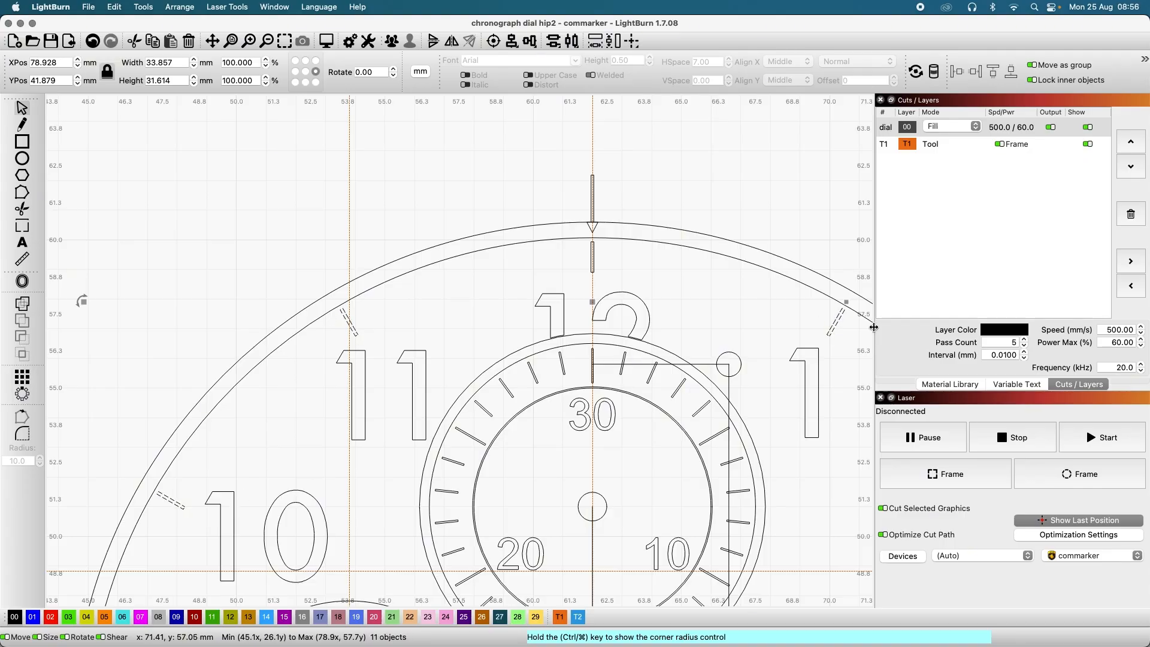
Step: Duplicate the 12 o'clock marker in place and narrow the copy symmetrically to about 0.046 mm
scroll(603, 238, "up", 4)
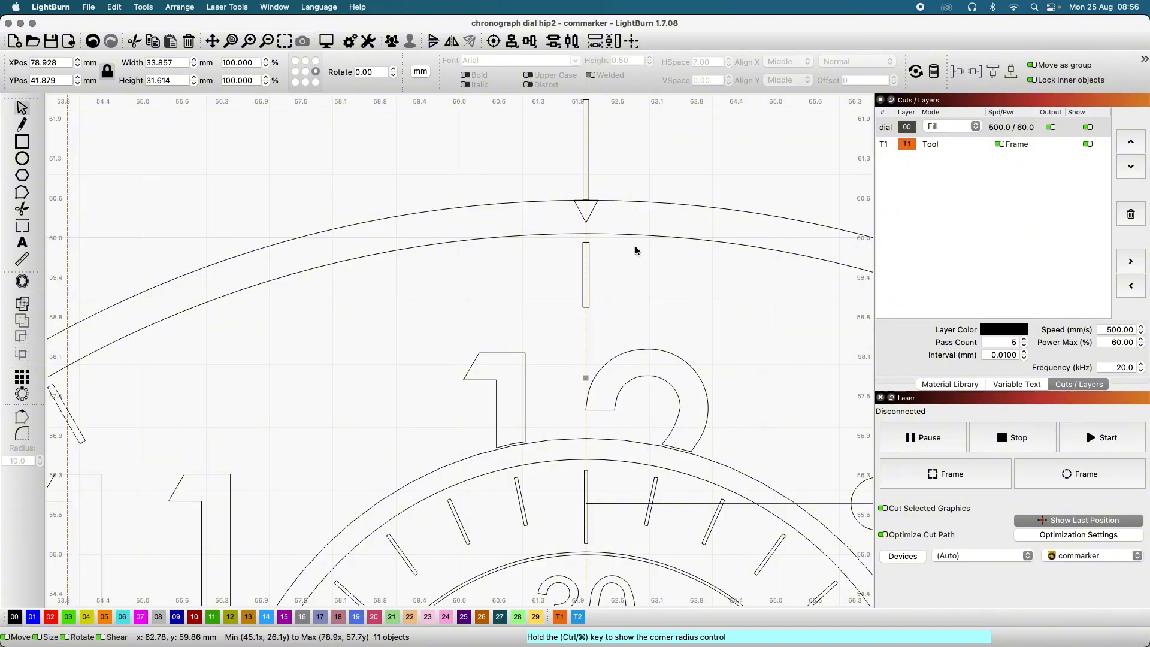
scroll(635, 246, "up", 2)
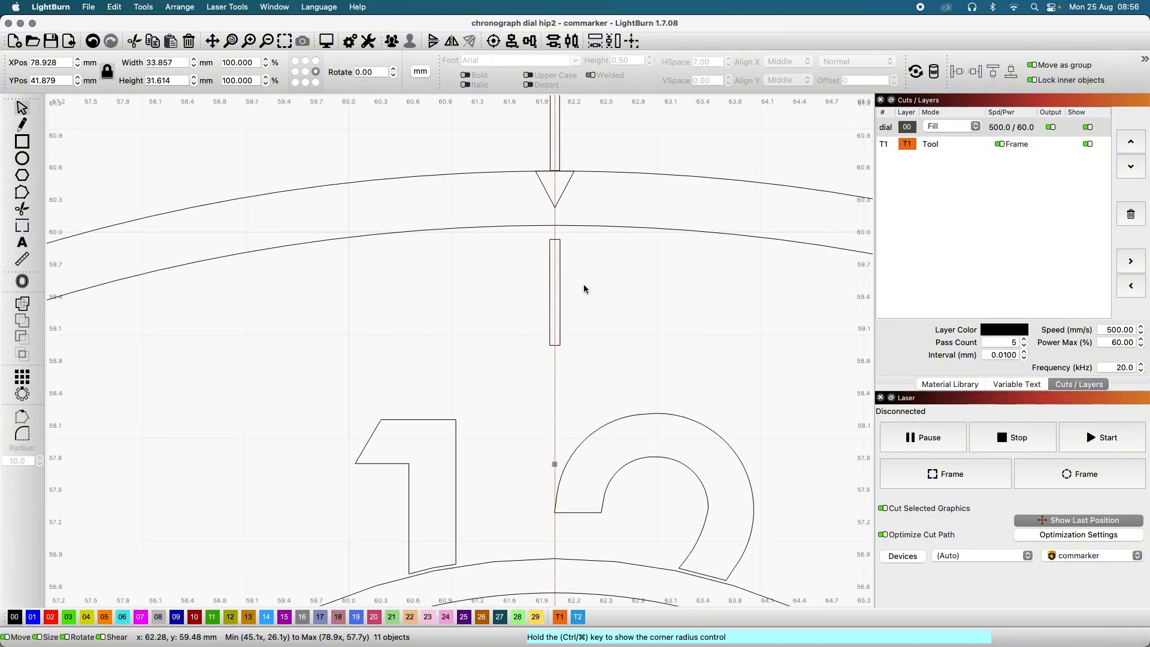
scroll(562, 300, "up", 2)
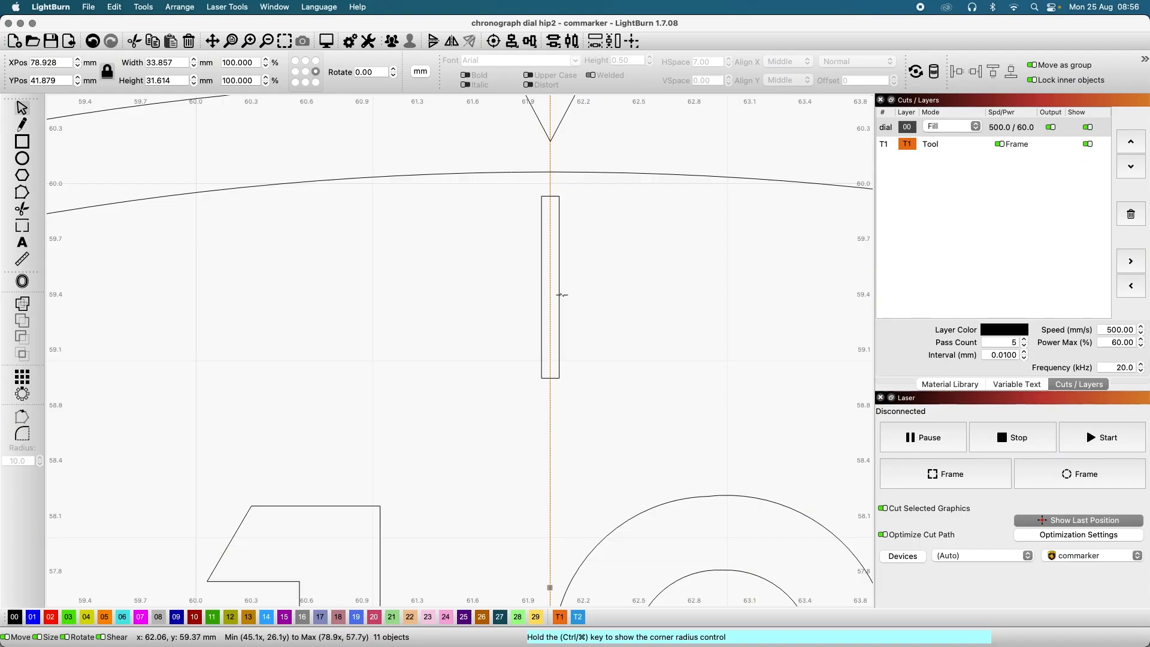
left_click(560, 295)
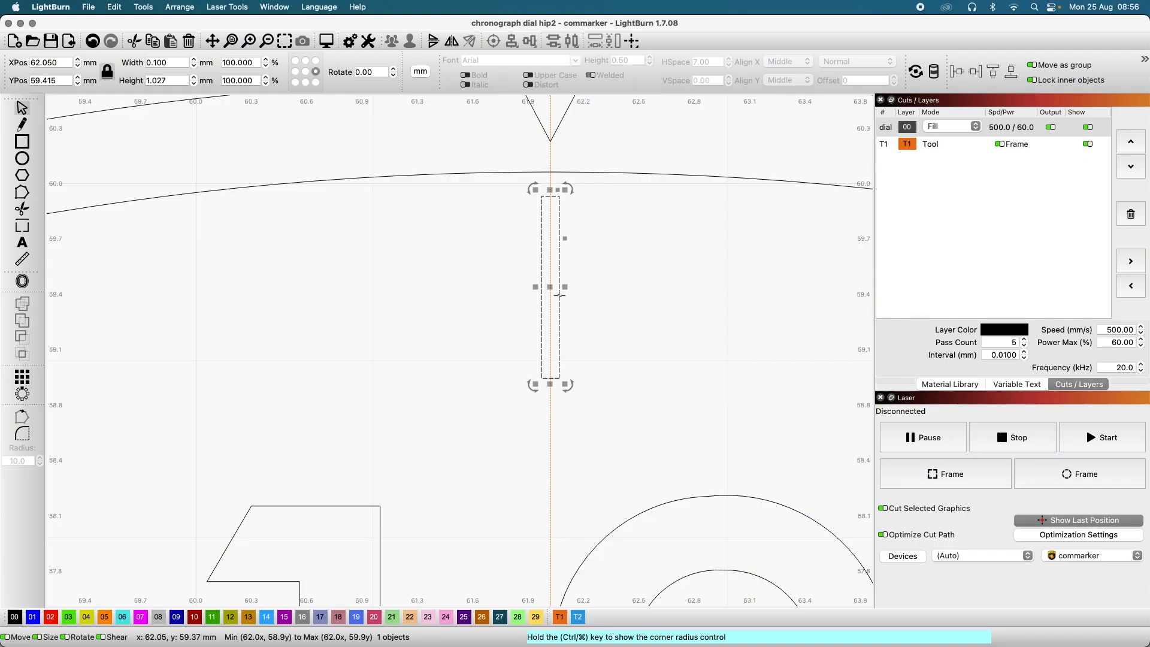
right_click(560, 295)
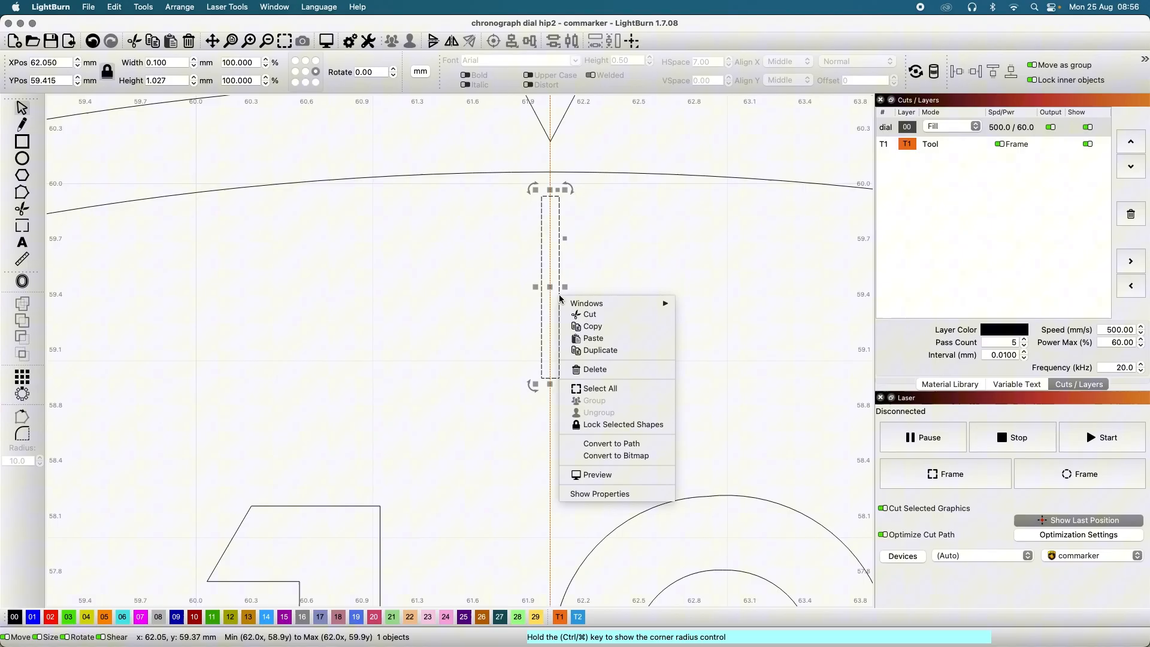
left_click(584, 351)
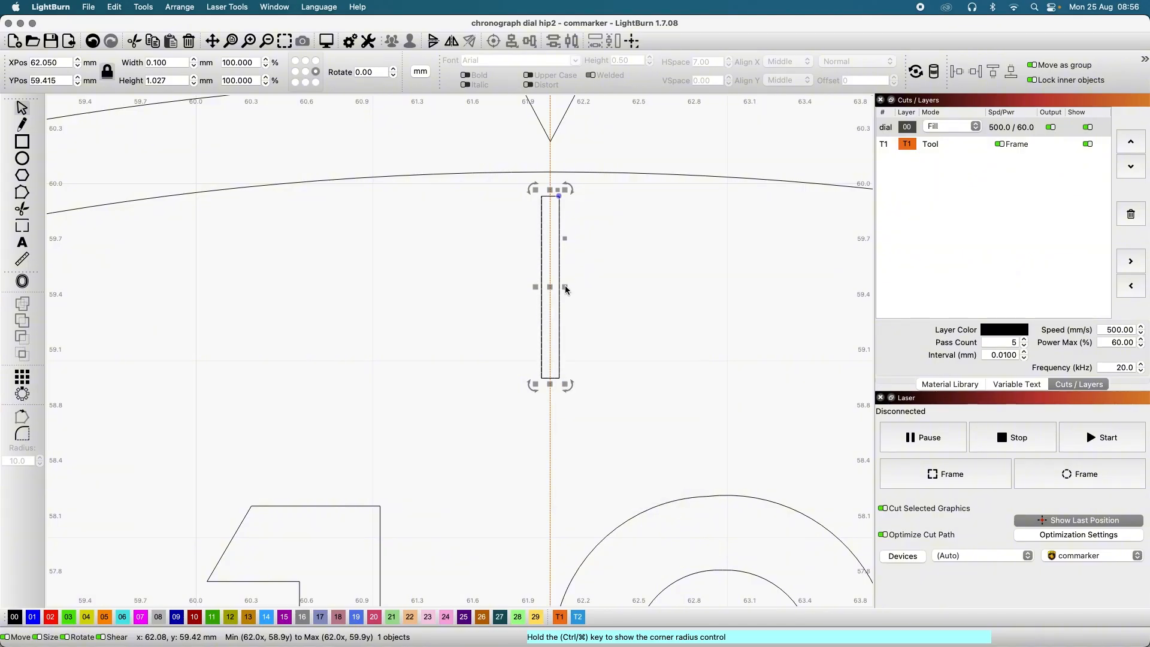
left_click_drag(565, 285, 561, 288)
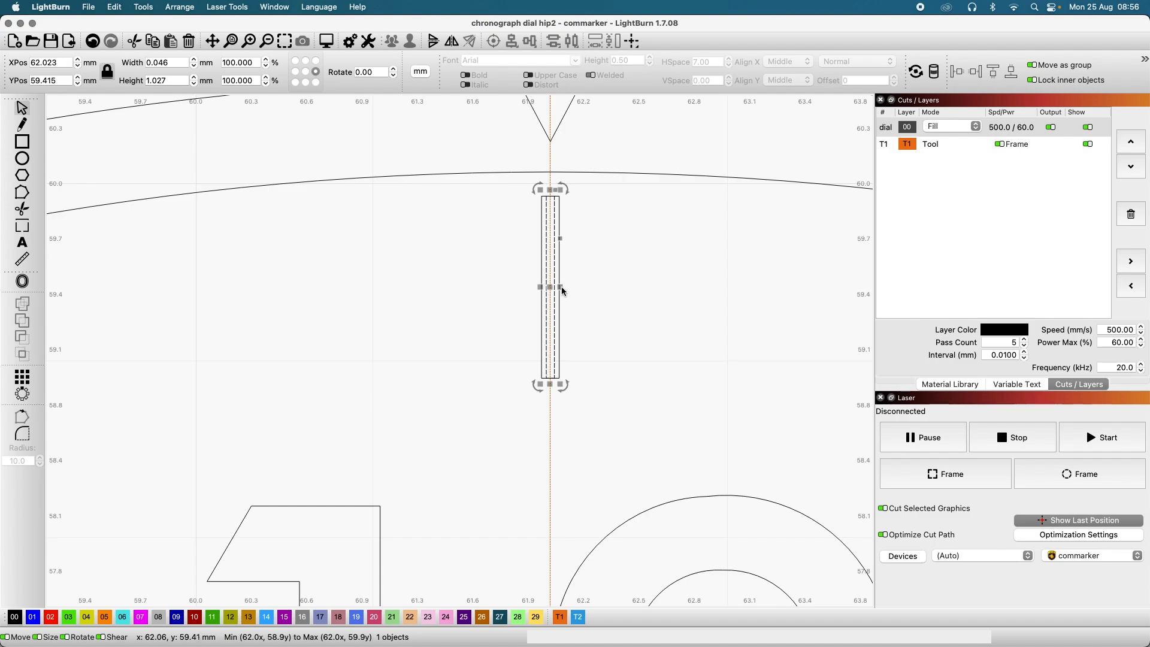
Step: Start a circular array of the narrow 12 o'clock marker with 60 copies over 360 degrees
scroll(574, 331, "down", 5)
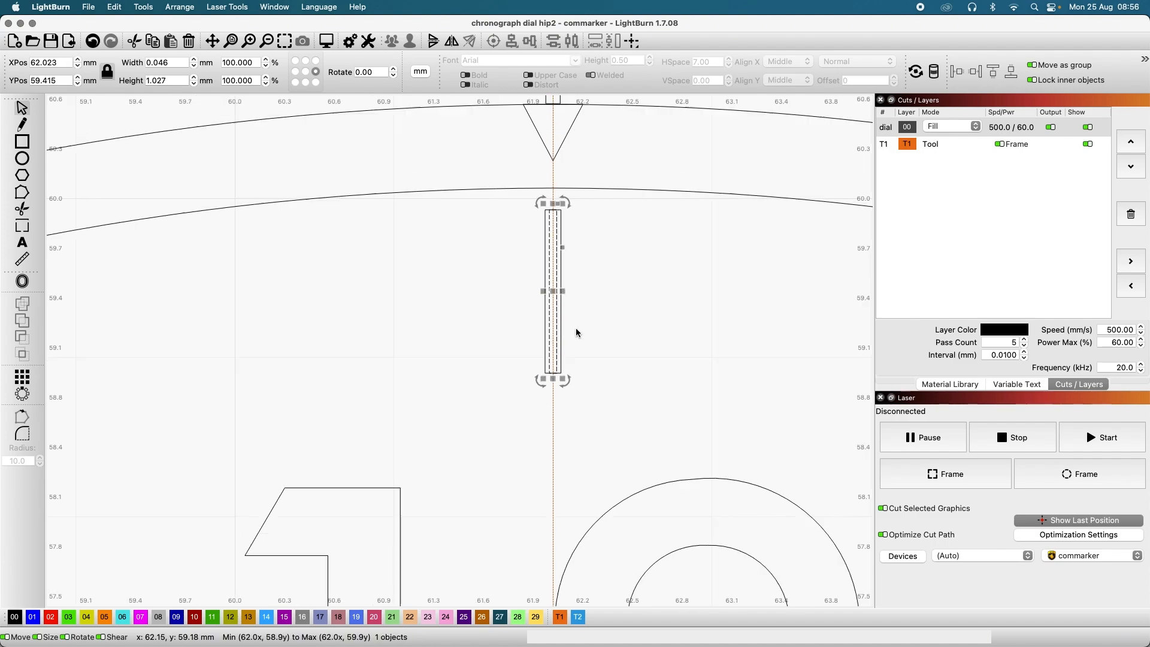
scroll(335, 406, "down", 1)
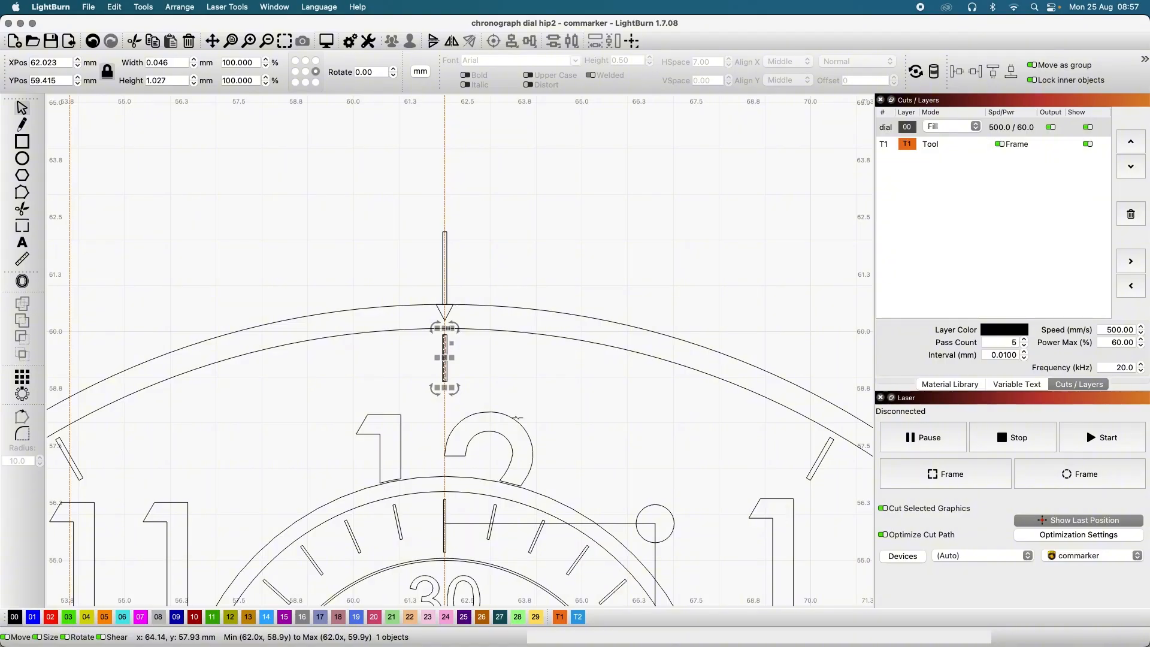
scroll(441, 361, "up", 3)
scroll(455, 355, "up", 2)
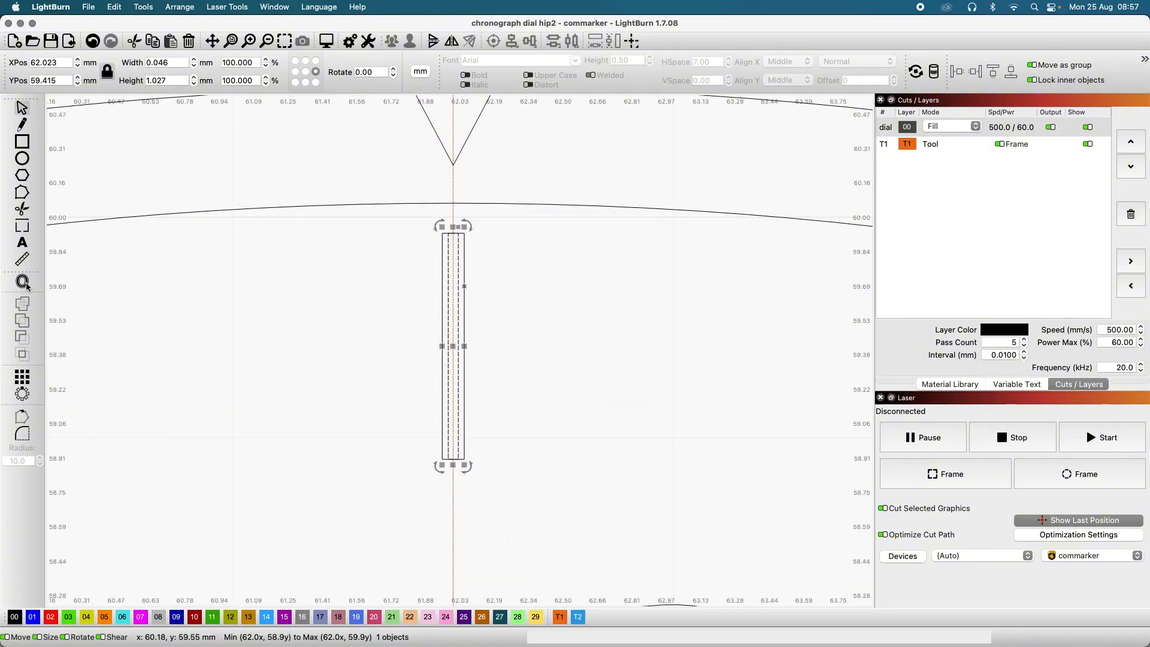
left_click(21, 394)
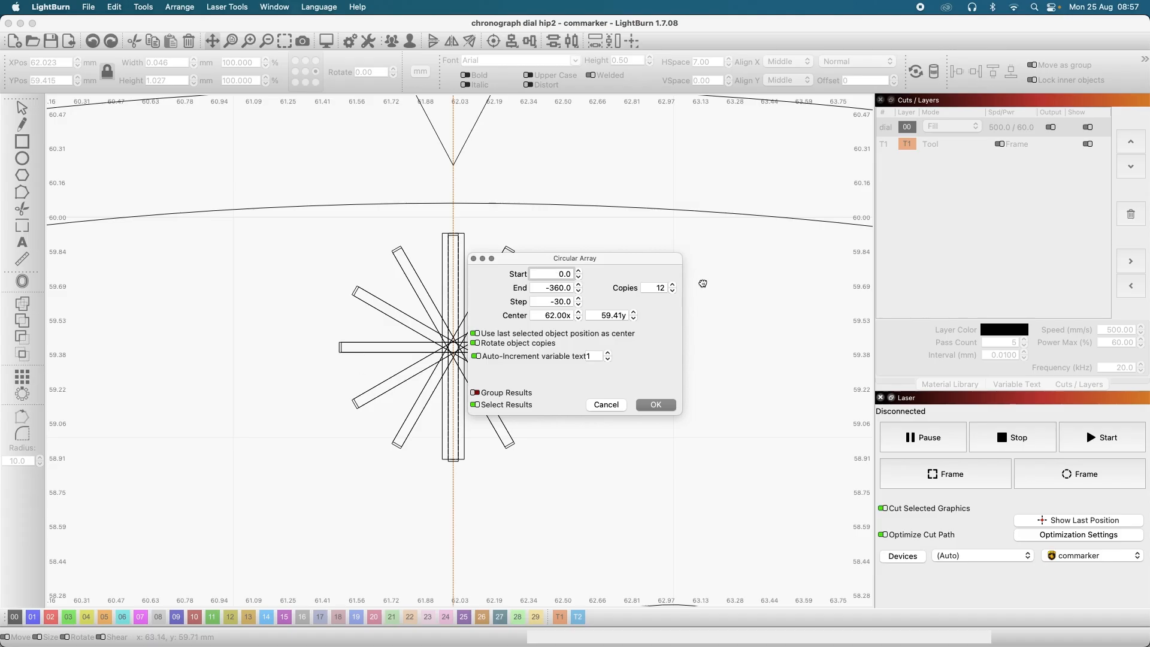
left_click(666, 288)
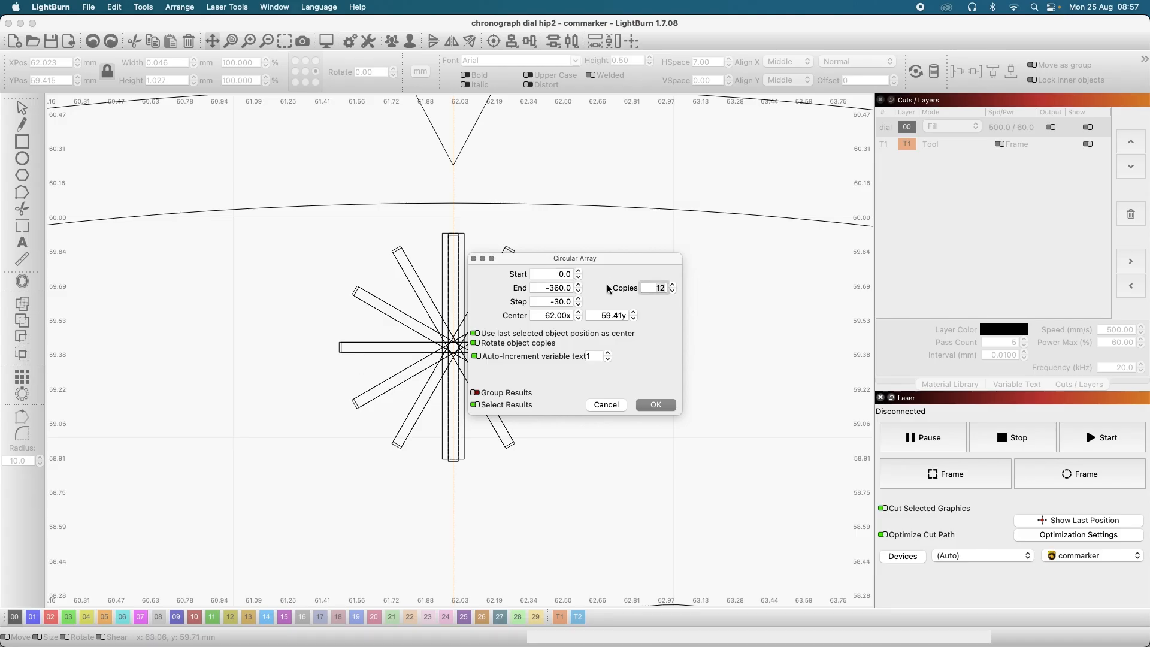
key("BackSpace")
key("BackSpace")
type("60")
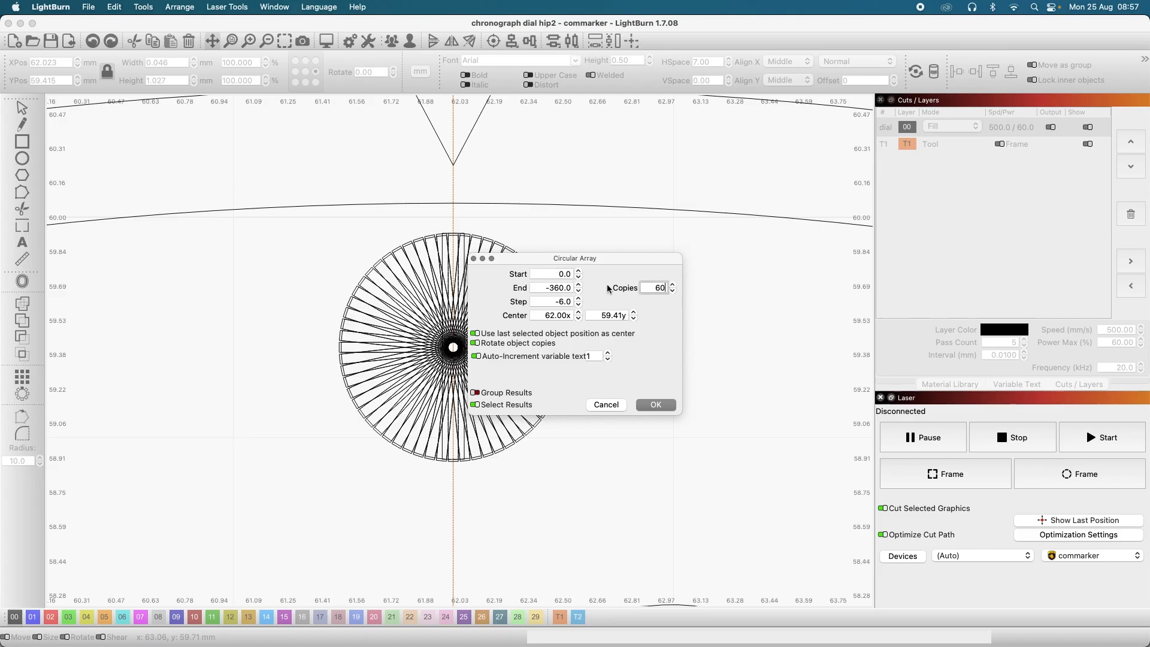
Step: Set the array's centre to Y 43 mm and create the narrow minute markers around the dial
double_click(623, 316)
type("4")
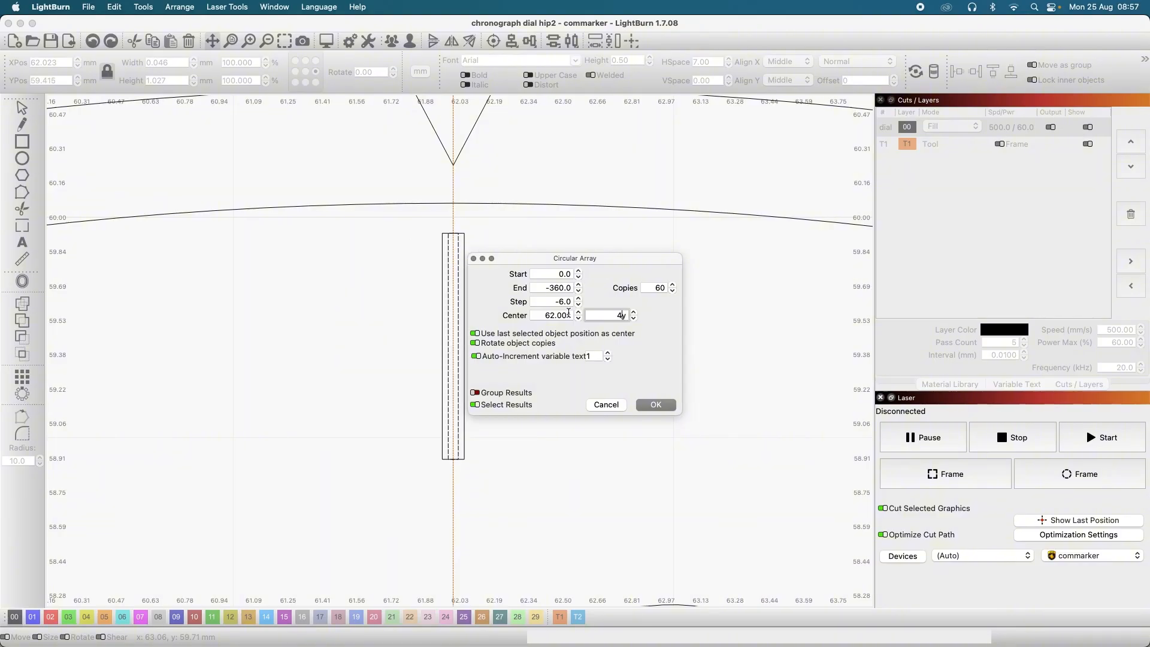
type("3")
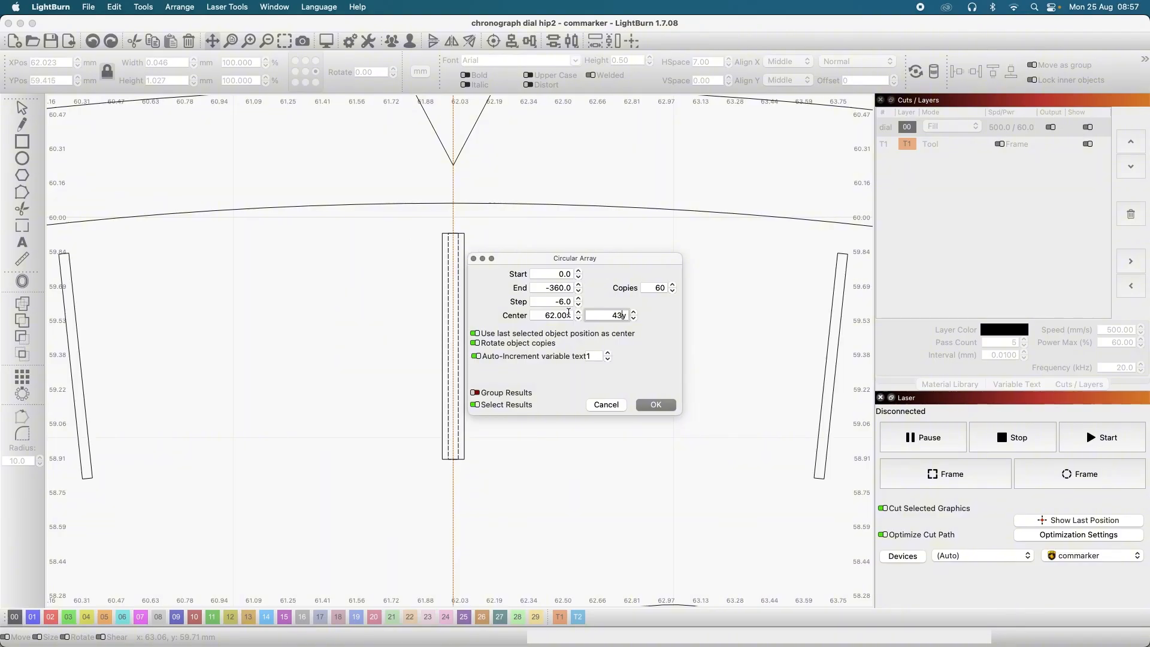
left_click(654, 405)
scroll(700, 396, "down", 10)
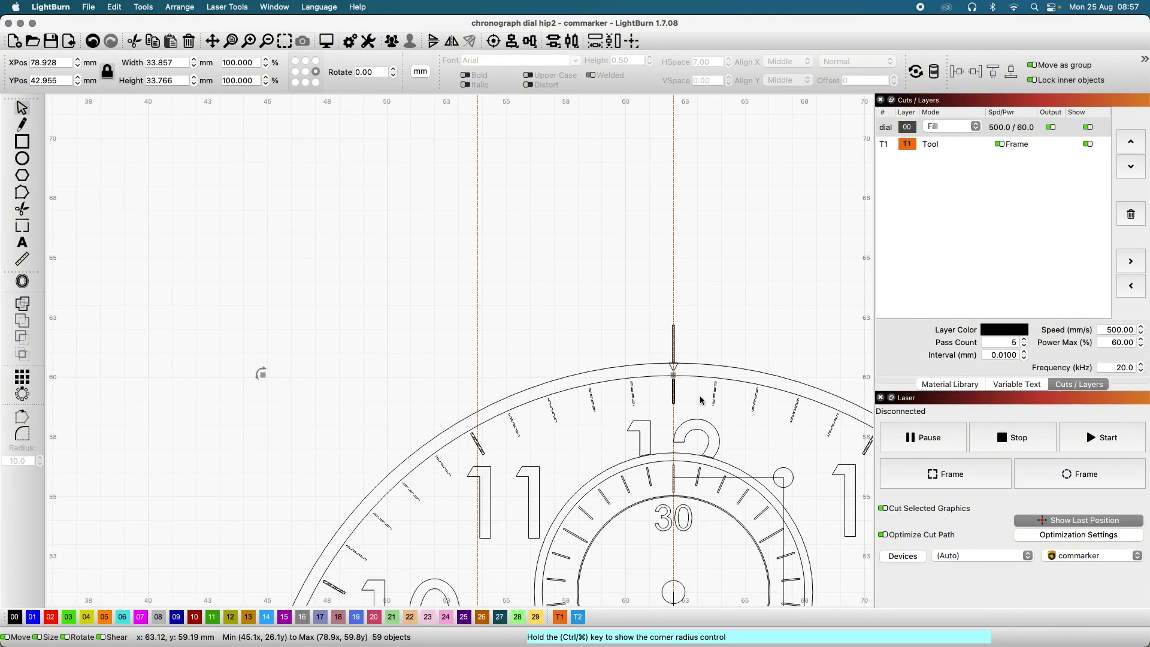
scroll(700, 395, "down", 5)
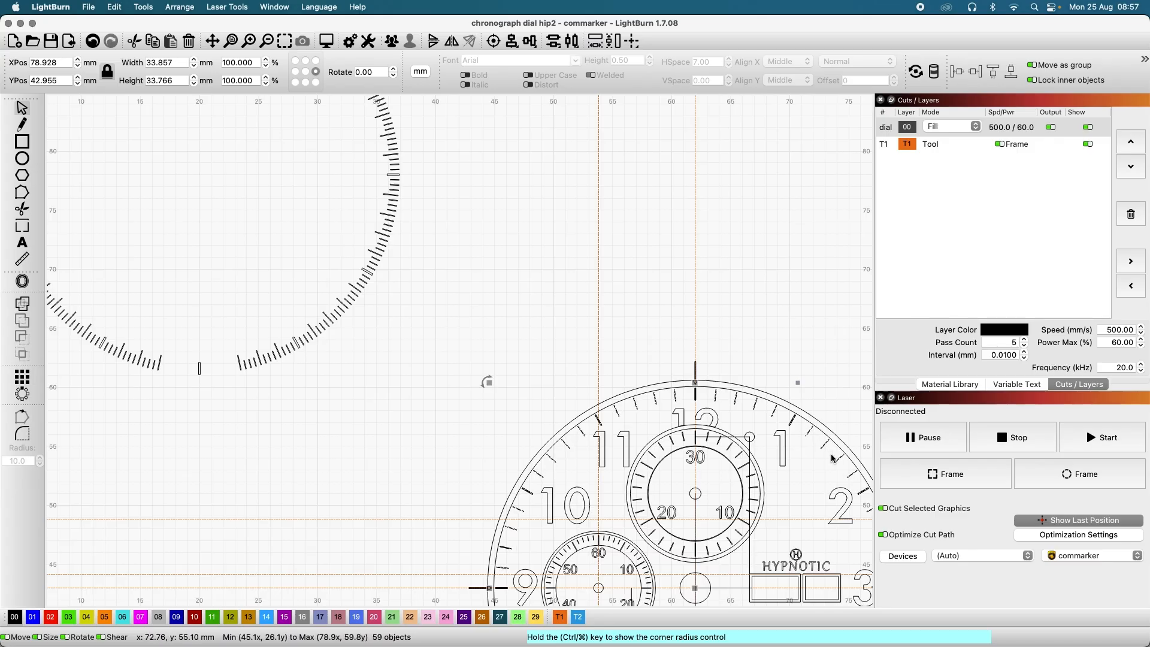
scroll(777, 449, "down", 1)
scroll(778, 449, "down", 5)
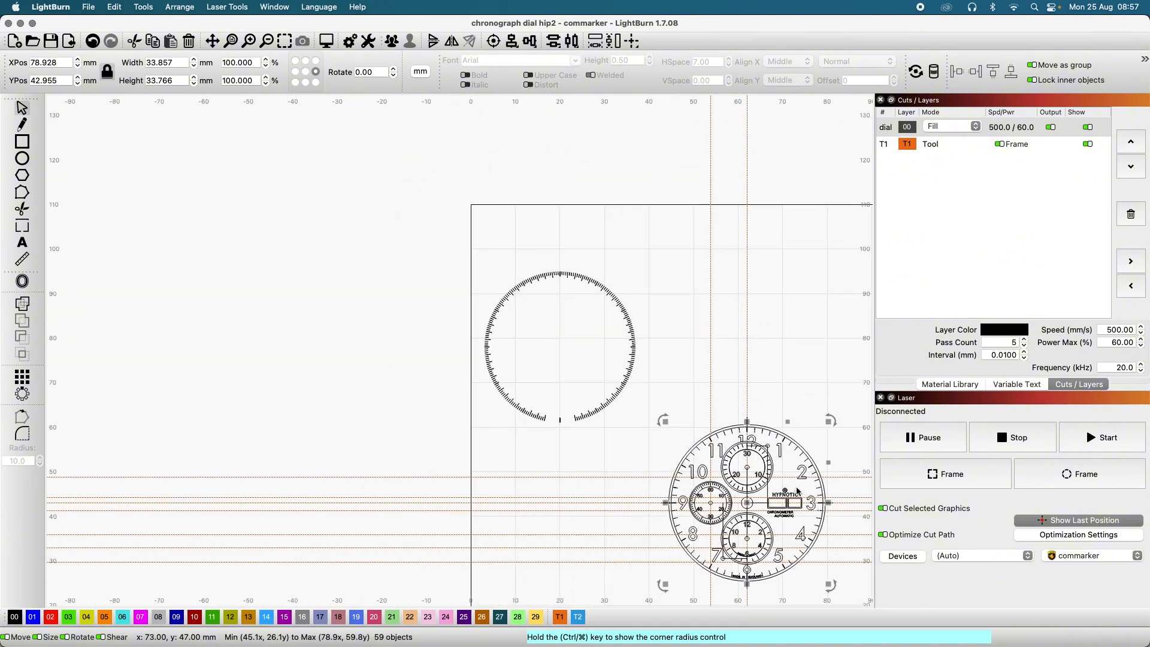
Step: Examine the spacing and width of the new hour and minute markers around the dial, especially the overlapping ones at 12 o'clock
scroll(809, 481, "up", 4)
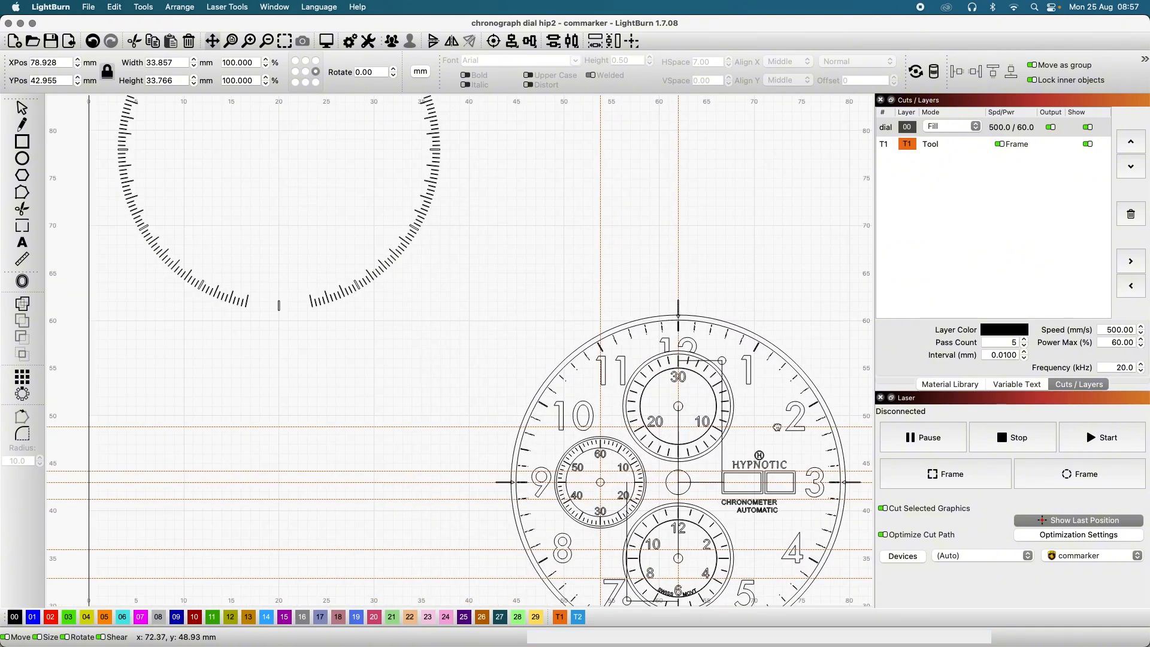
scroll(788, 461, "up", 4)
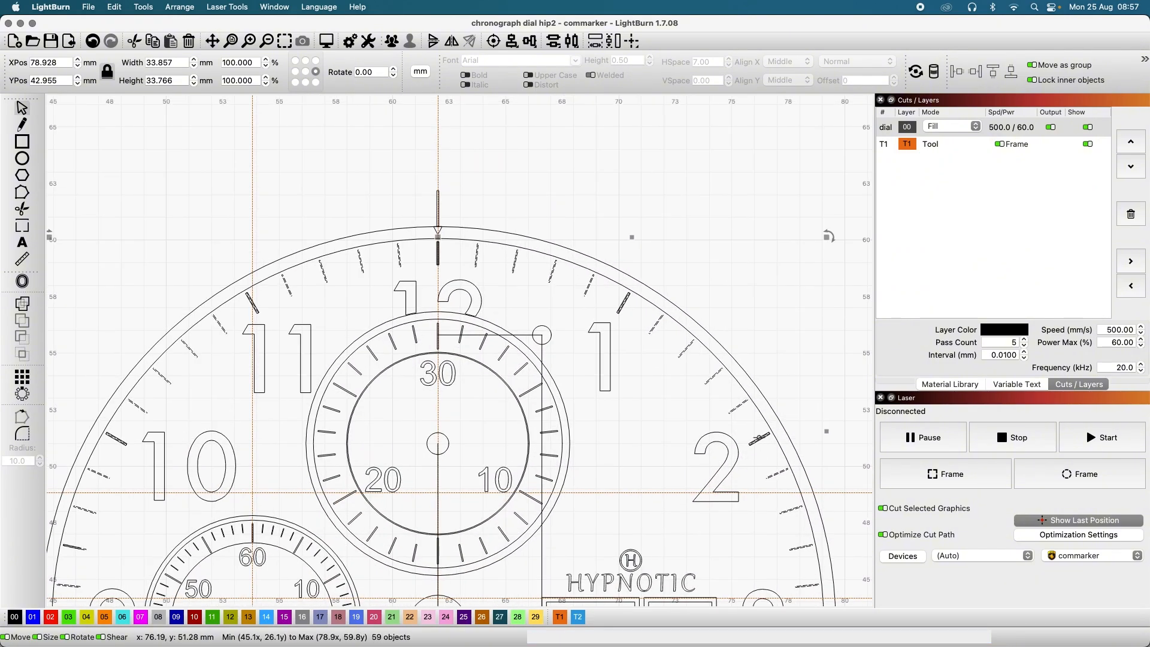
scroll(683, 360, "down", 4)
scroll(574, 337, "up", 2)
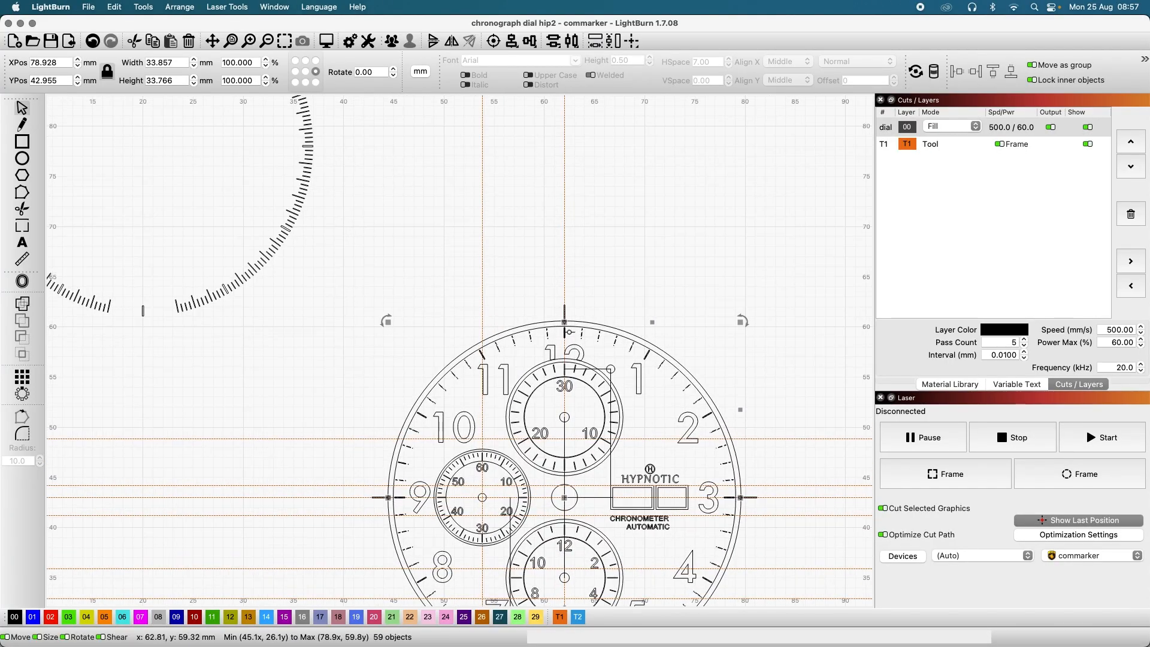
scroll(566, 330, "up", 15)
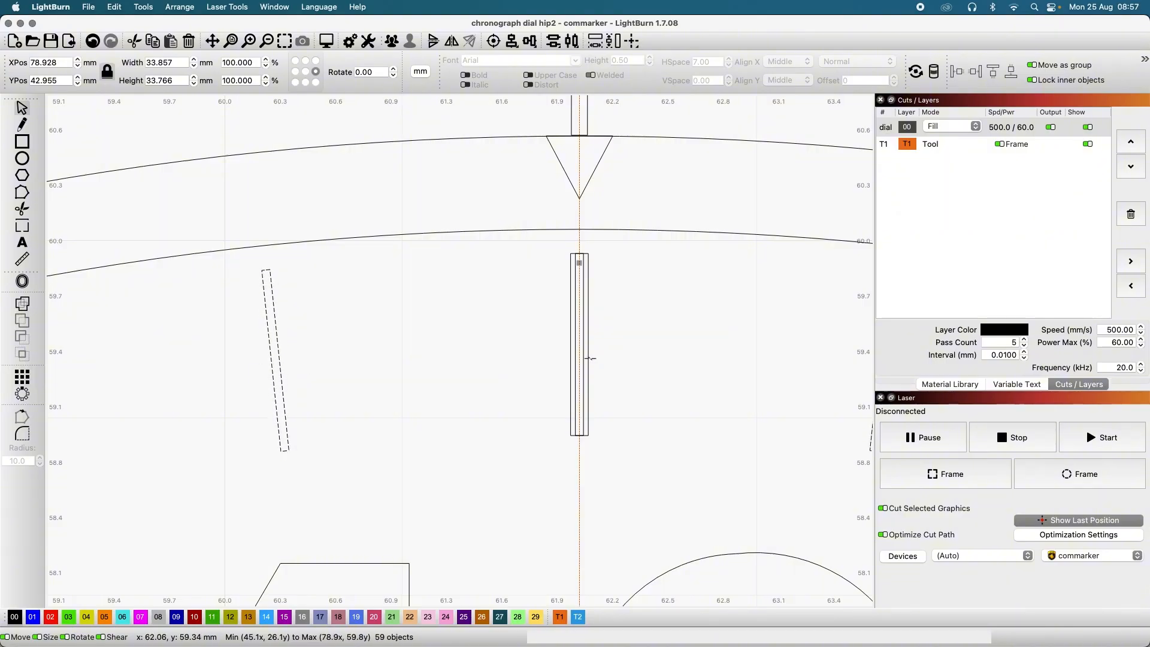
scroll(375, 374, "down", 4)
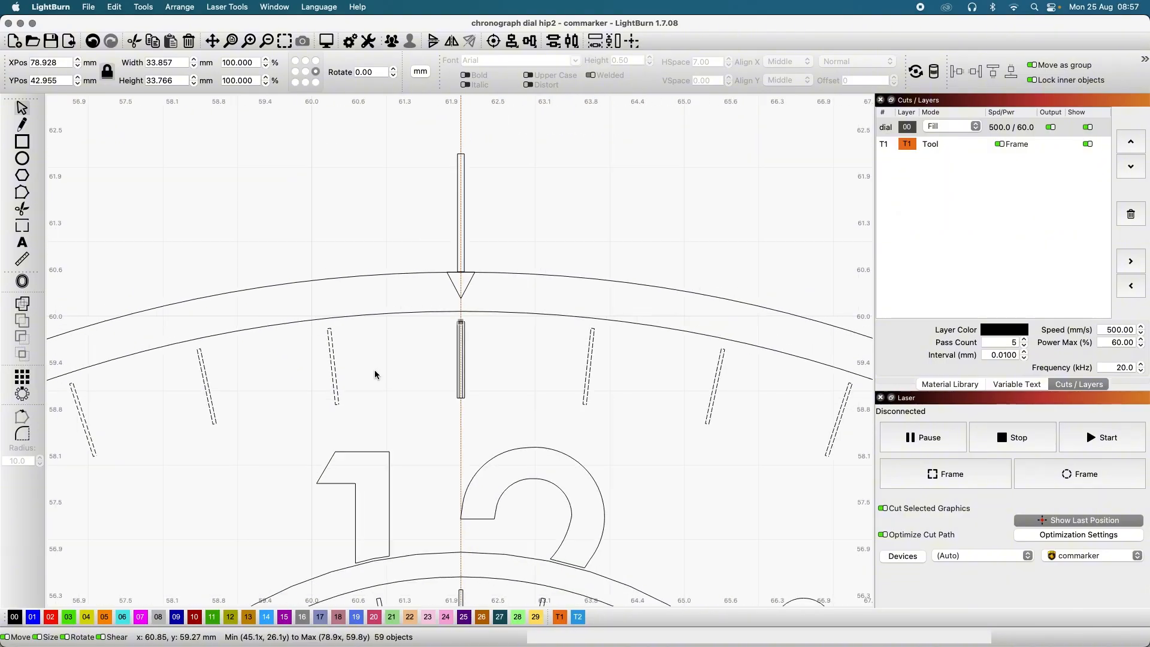
scroll(680, 388, "down", 5)
scroll(680, 388, "down", 2)
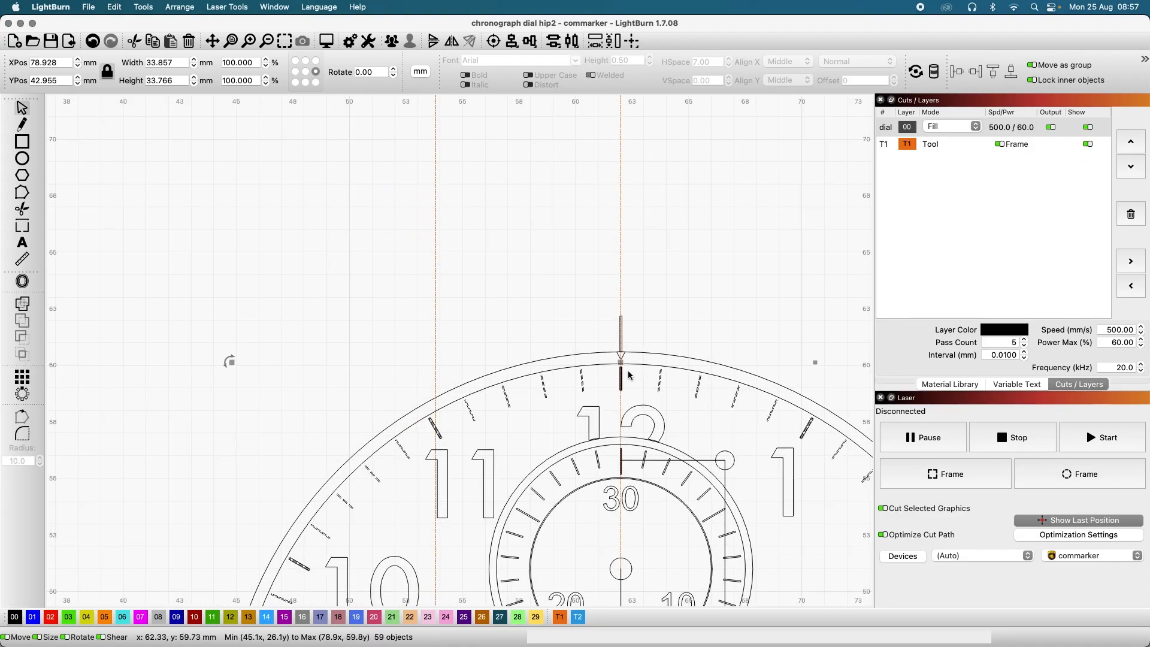
Step: Duplicate the narrow 12 o'clock marker in place and lengthen the copy inward to about 1.239 mm
scroll(613, 386, "up", 8)
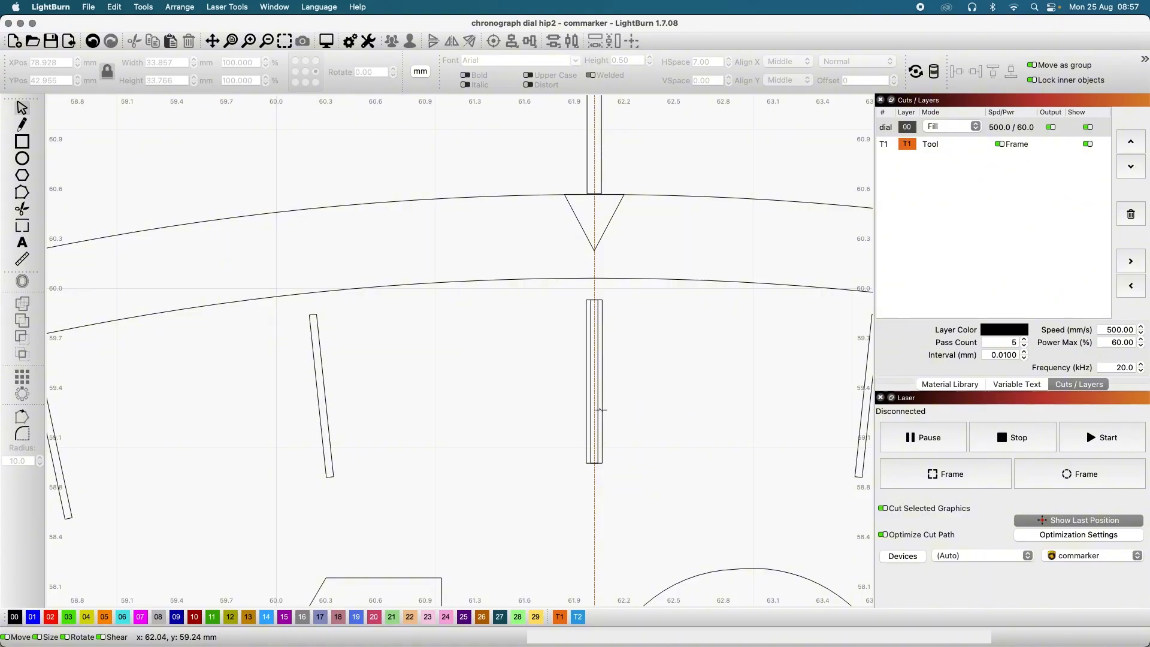
left_click(597, 412)
scroll(597, 412, "up", 2)
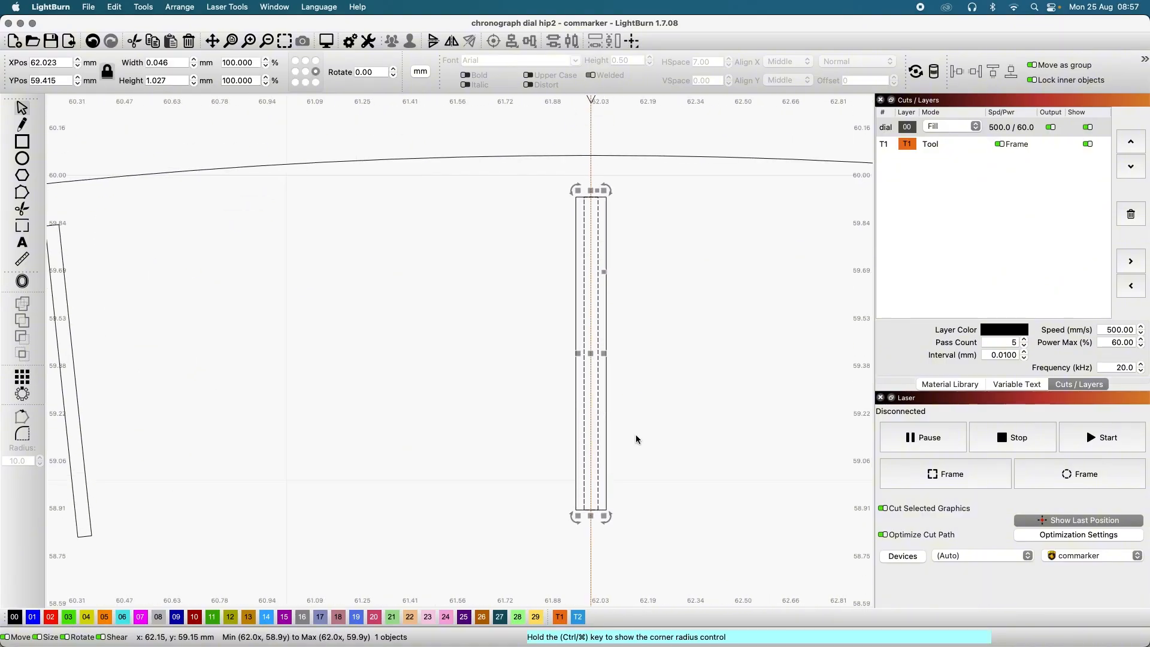
right_click(598, 468)
left_click(653, 315)
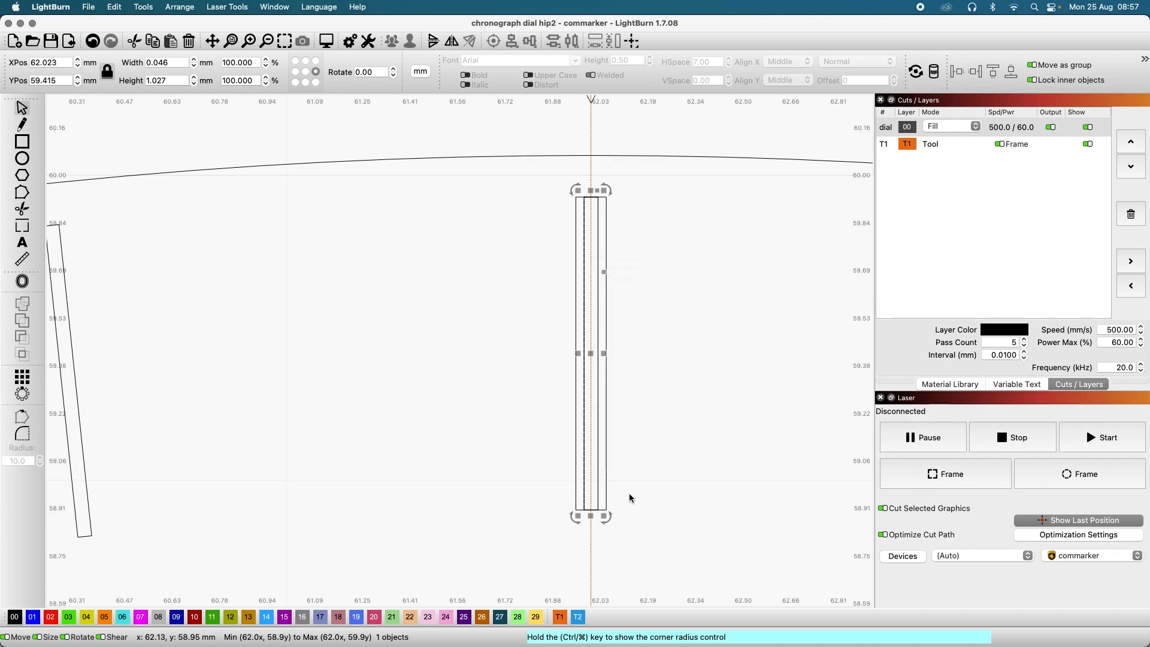
left_click_drag(591, 514, 591, 583)
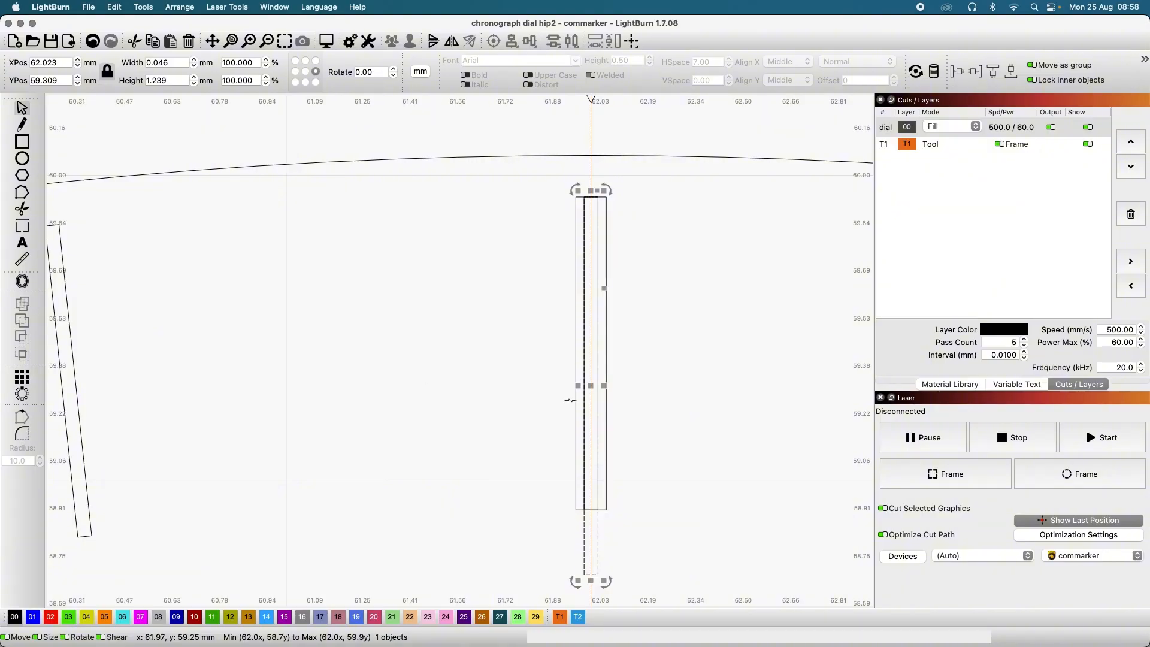
left_click(22, 393)
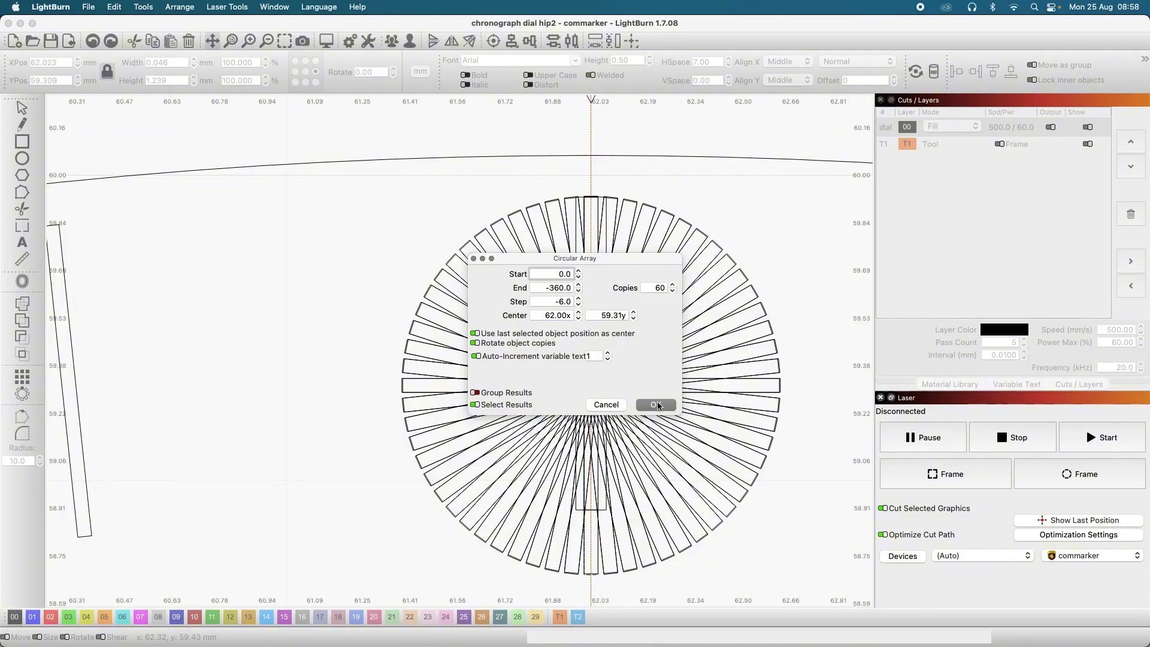
left_click(607, 405)
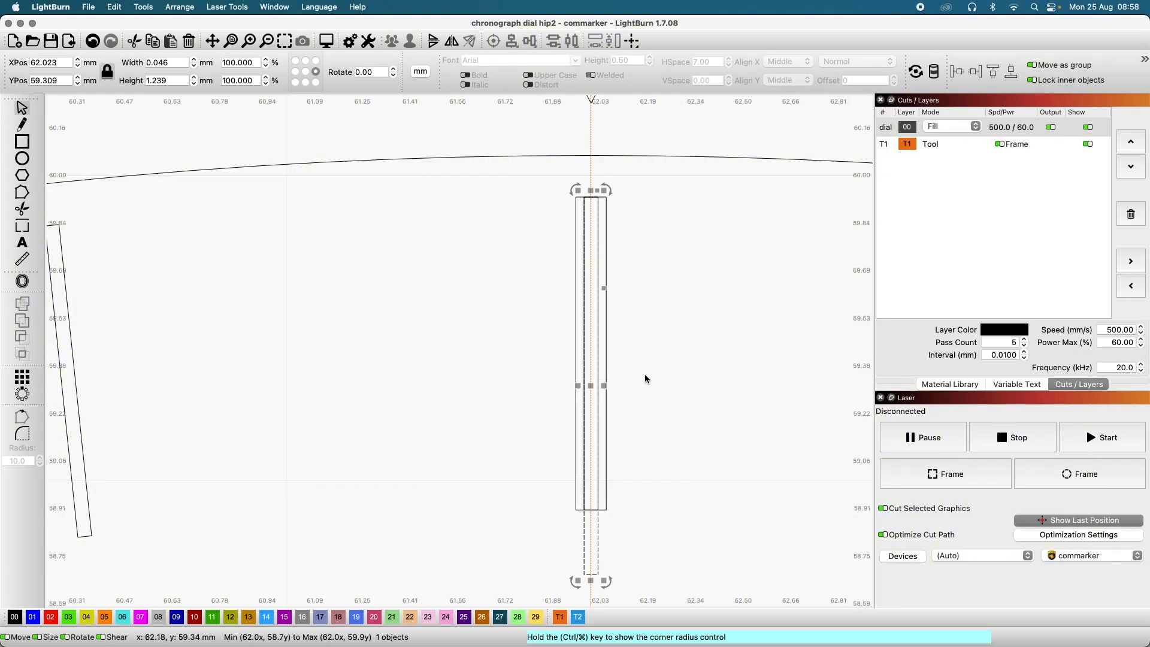
Step: Compare the subdivisions of the separate reference minute ring with the markers around the dial's 12 o'clock position
scroll(644, 374, "down", 5)
scroll(645, 375, "down", 4)
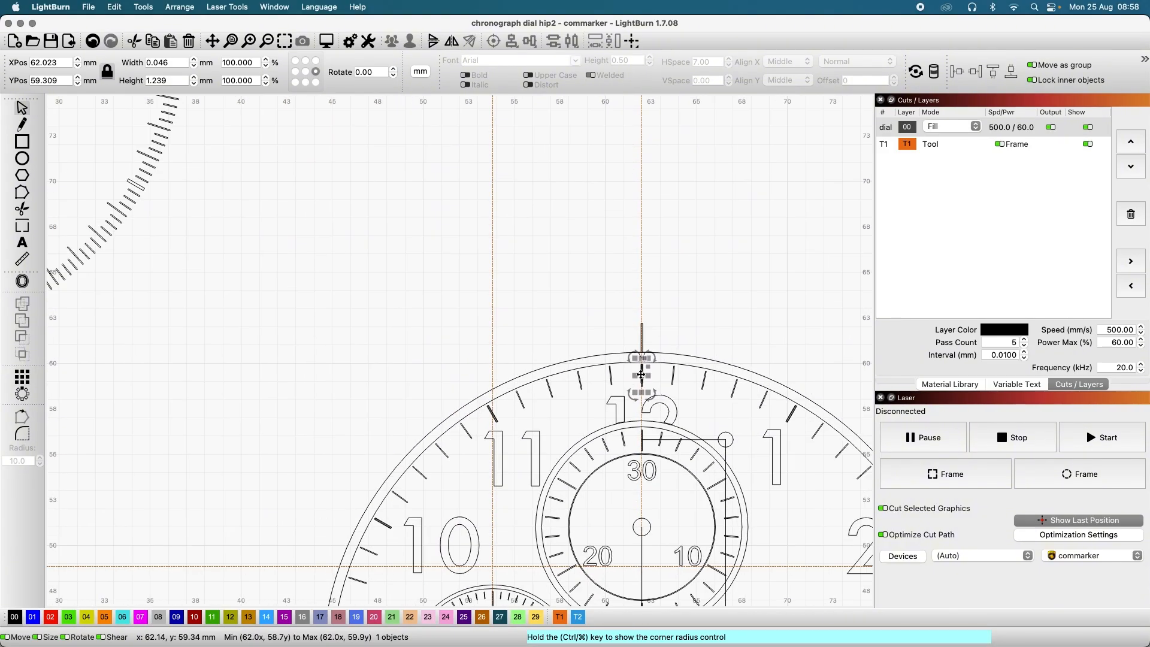
scroll(136, 191, "up", 3)
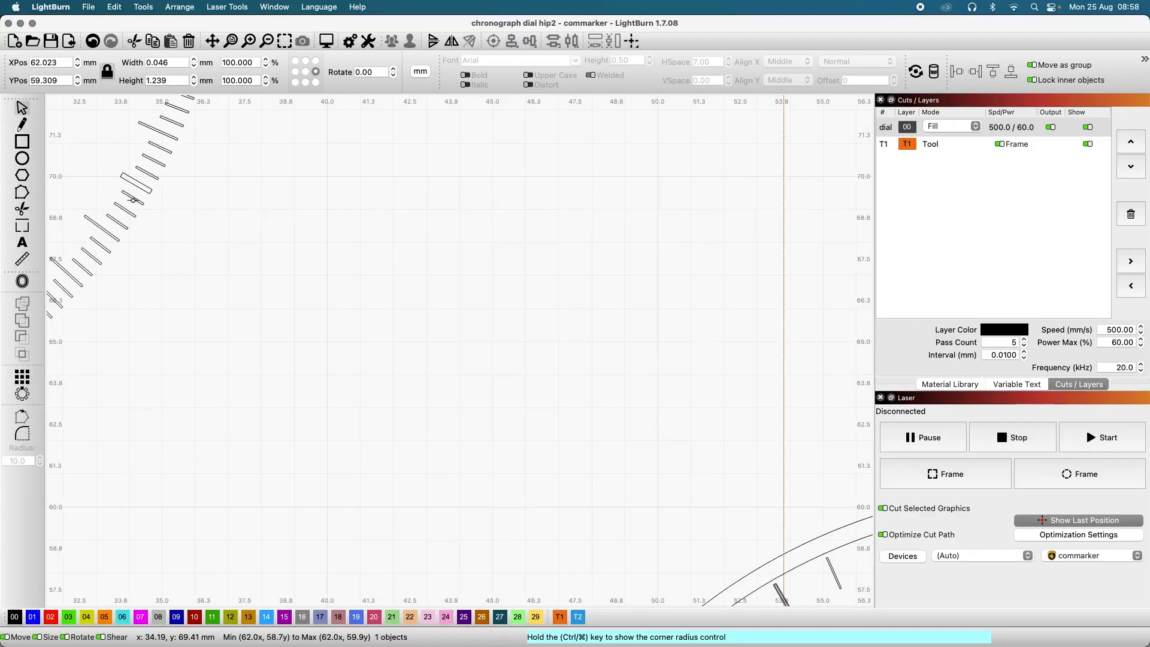
scroll(301, 251, "down", 3)
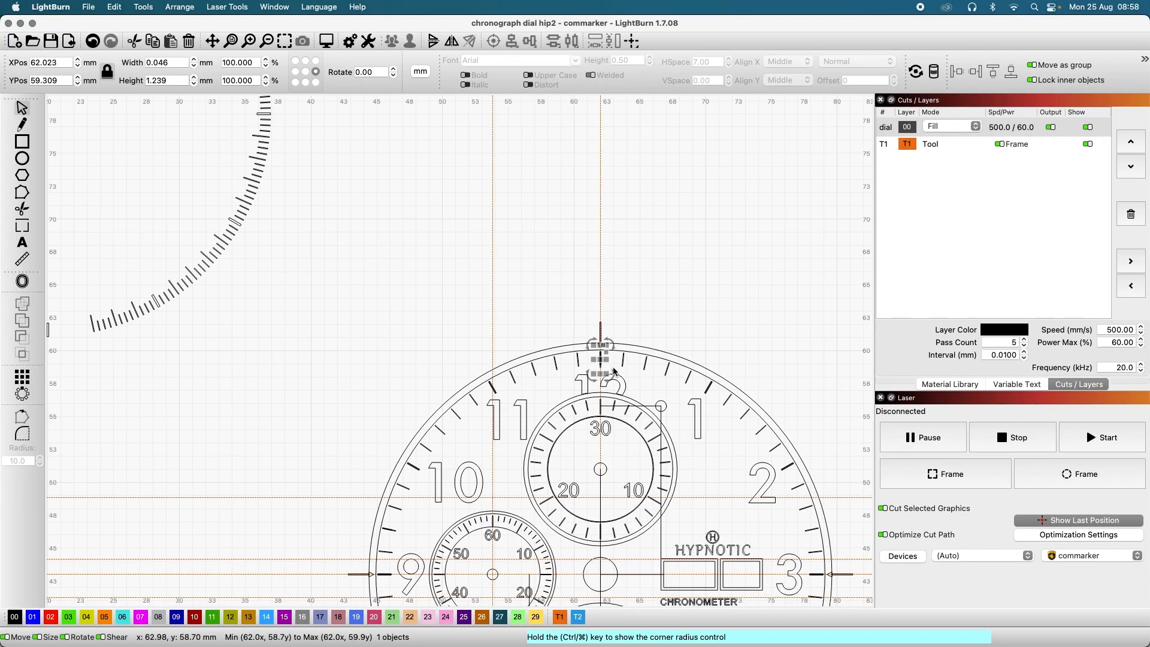
scroll(594, 354, "up", 4)
scroll(593, 360, "up", 2)
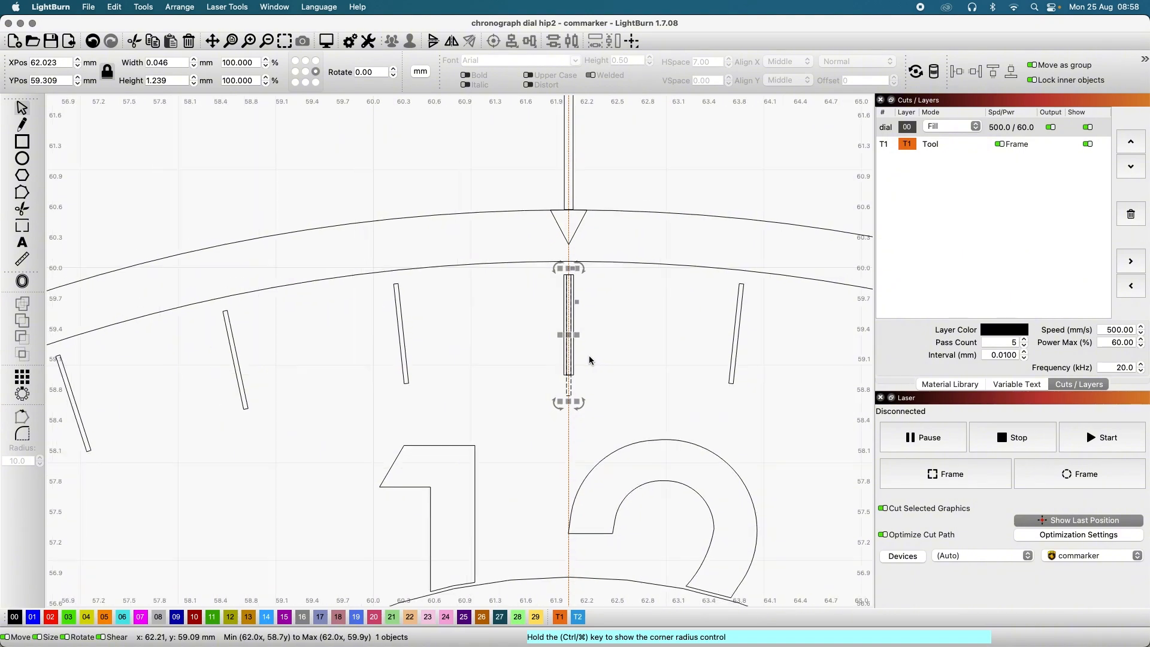
scroll(582, 341, "up", 1)
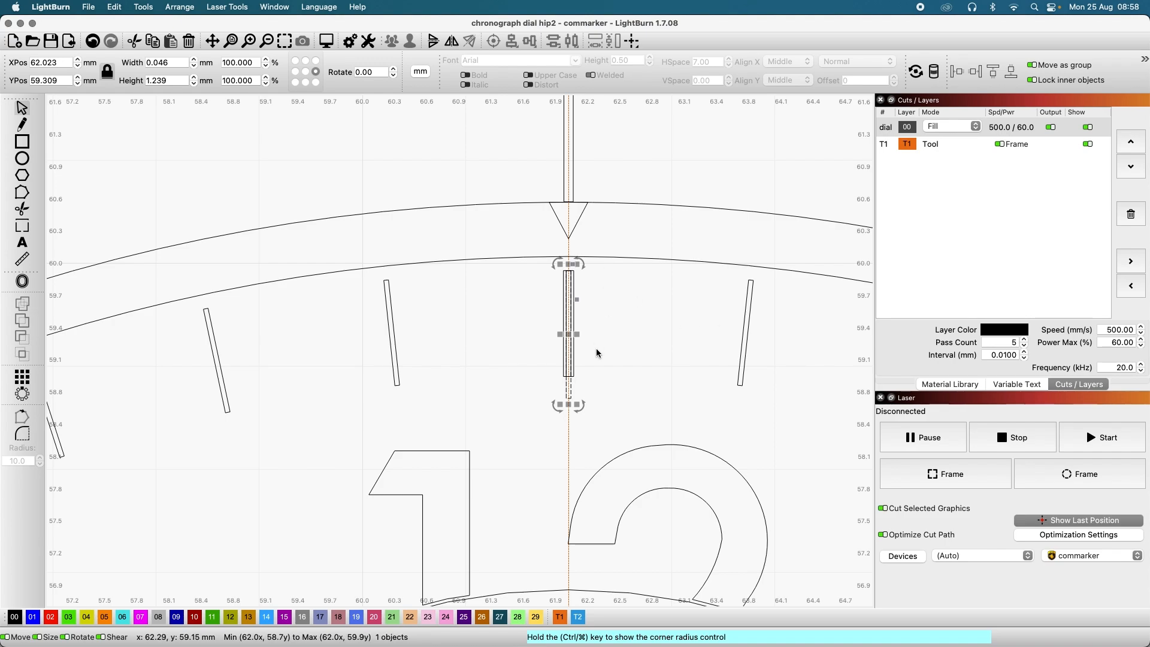
scroll(587, 351, "up", 3)
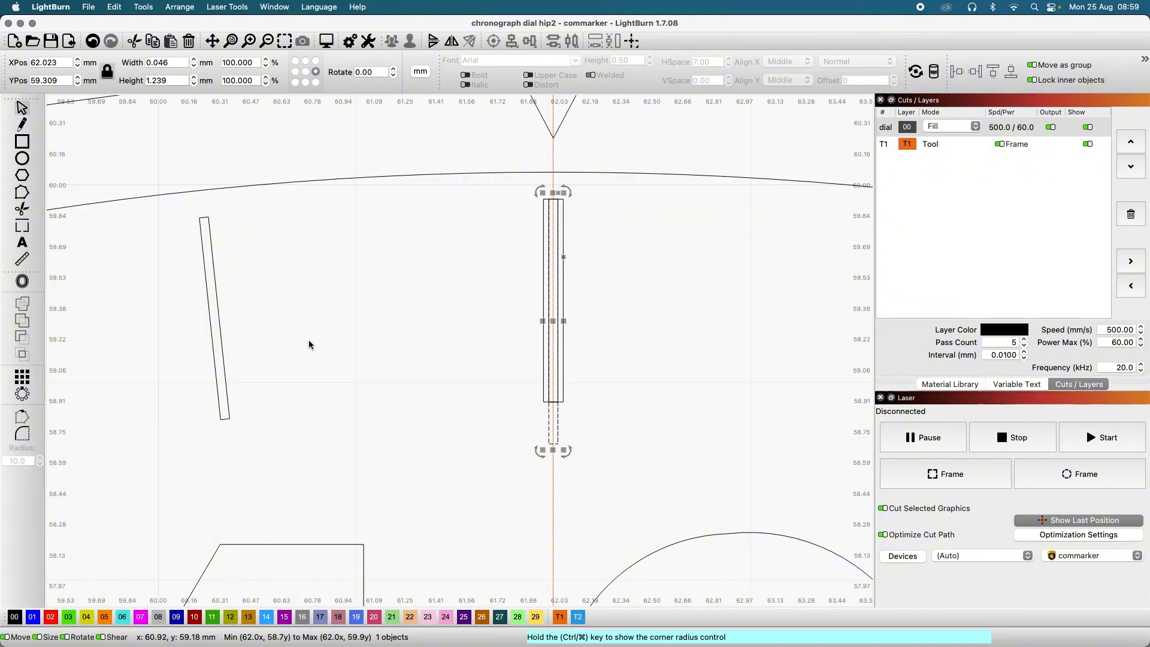
Step: Preview a circular array of the lengthened marker over 360 degrees with 180 copies, centred at Y 43 mm
left_click(23, 394)
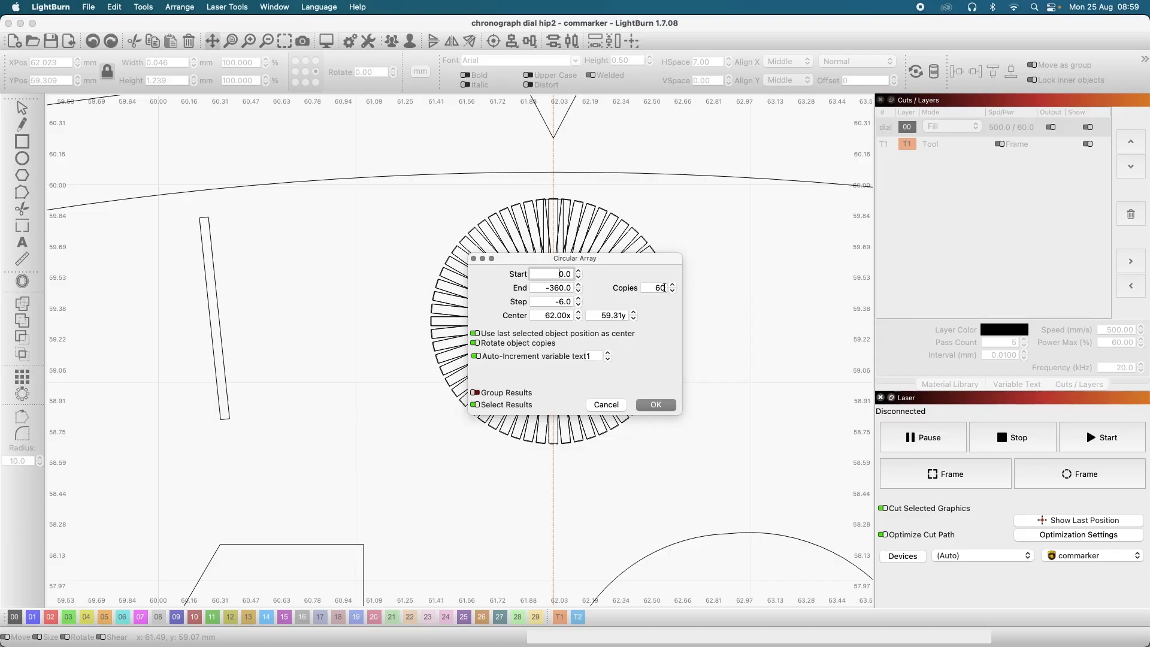
left_click(623, 318)
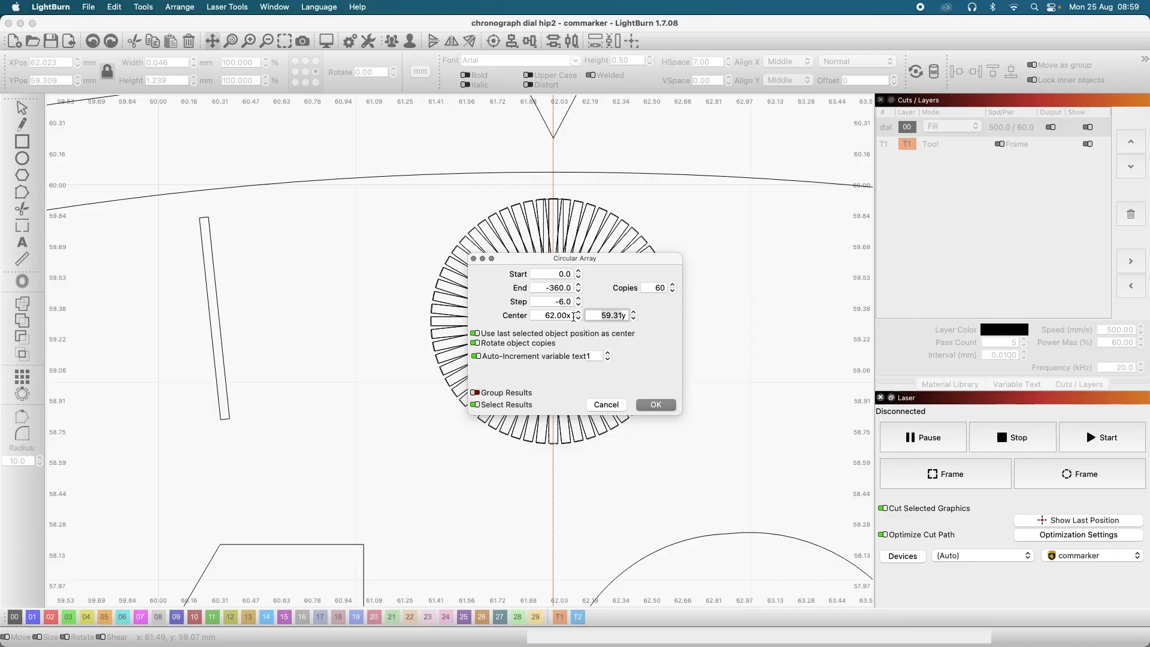
type("43y")
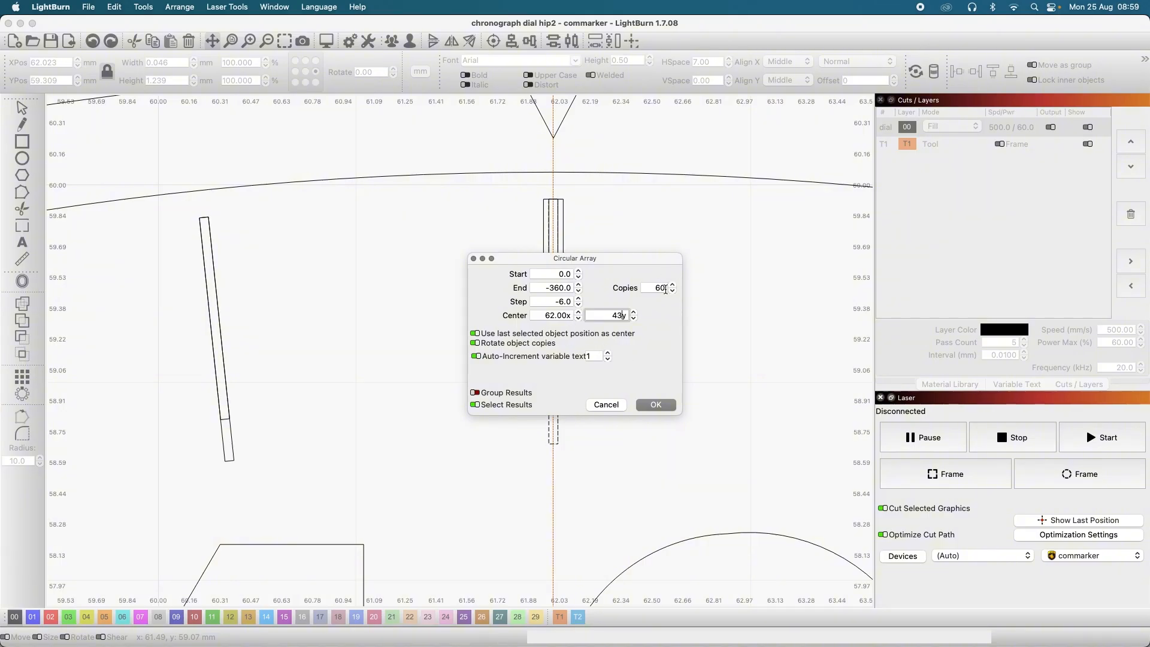
left_click(665, 289)
key("BackSpace")
key("BackSpace")
type("18")
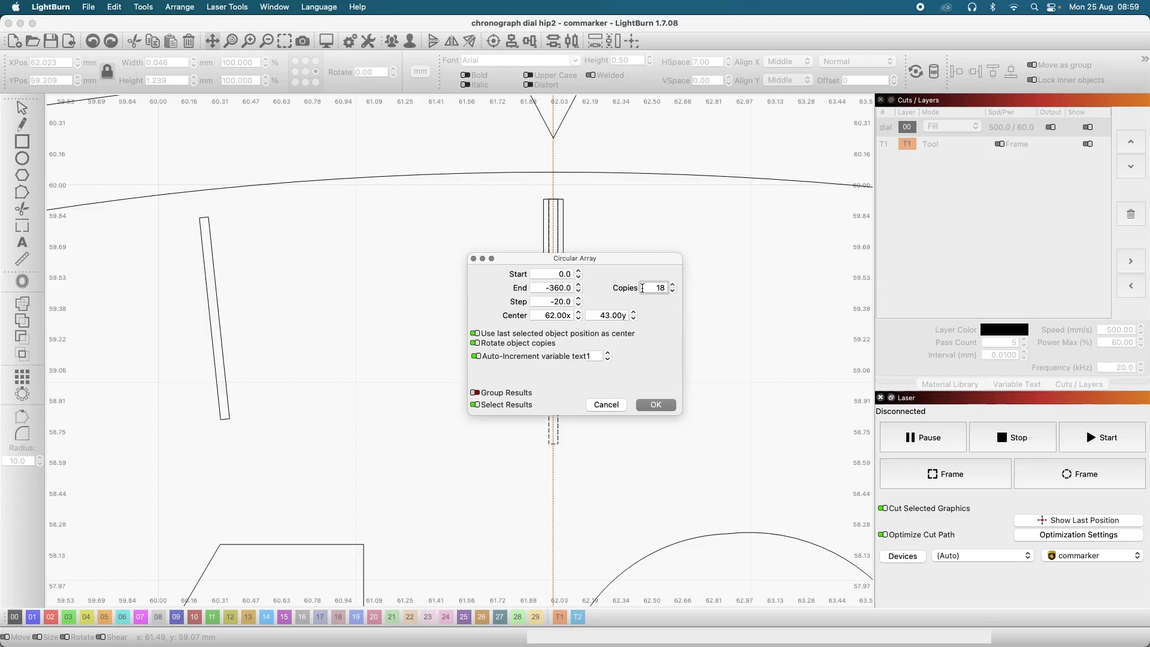
type("0")
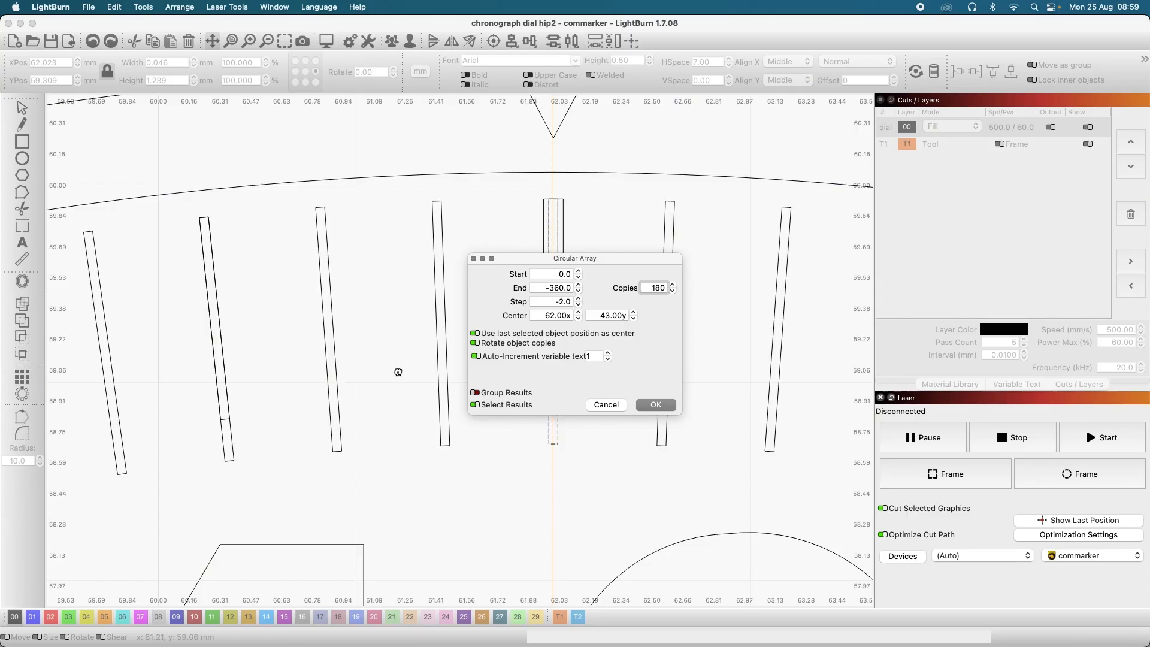
scroll(401, 389, "down", 4)
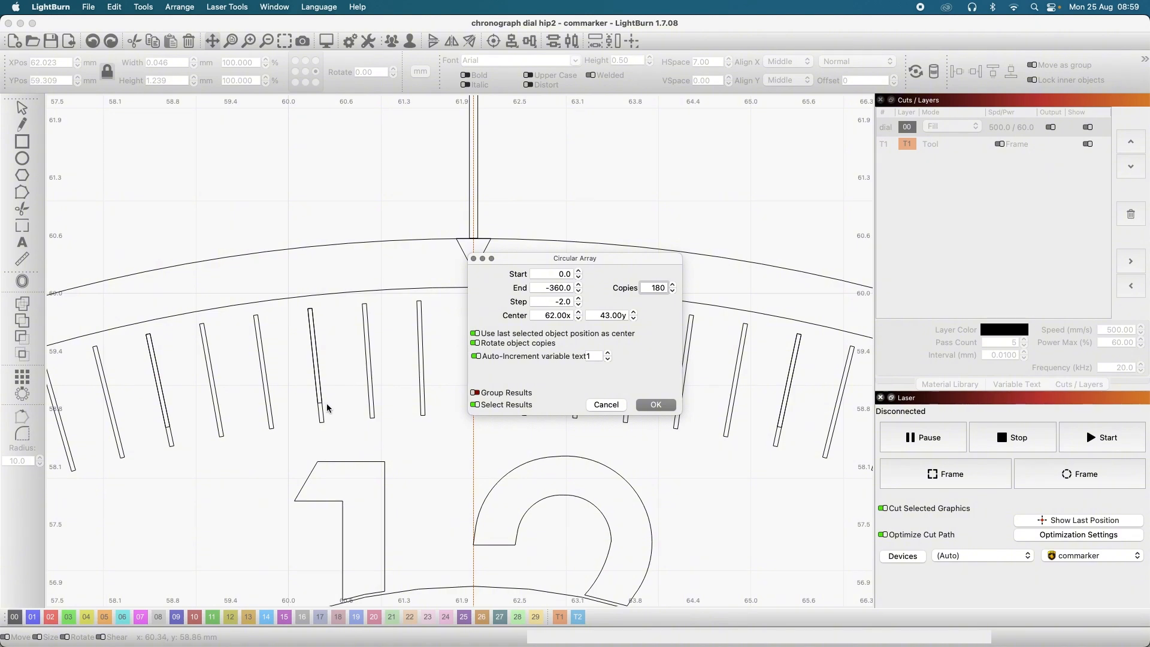
scroll(424, 387, "down", 2)
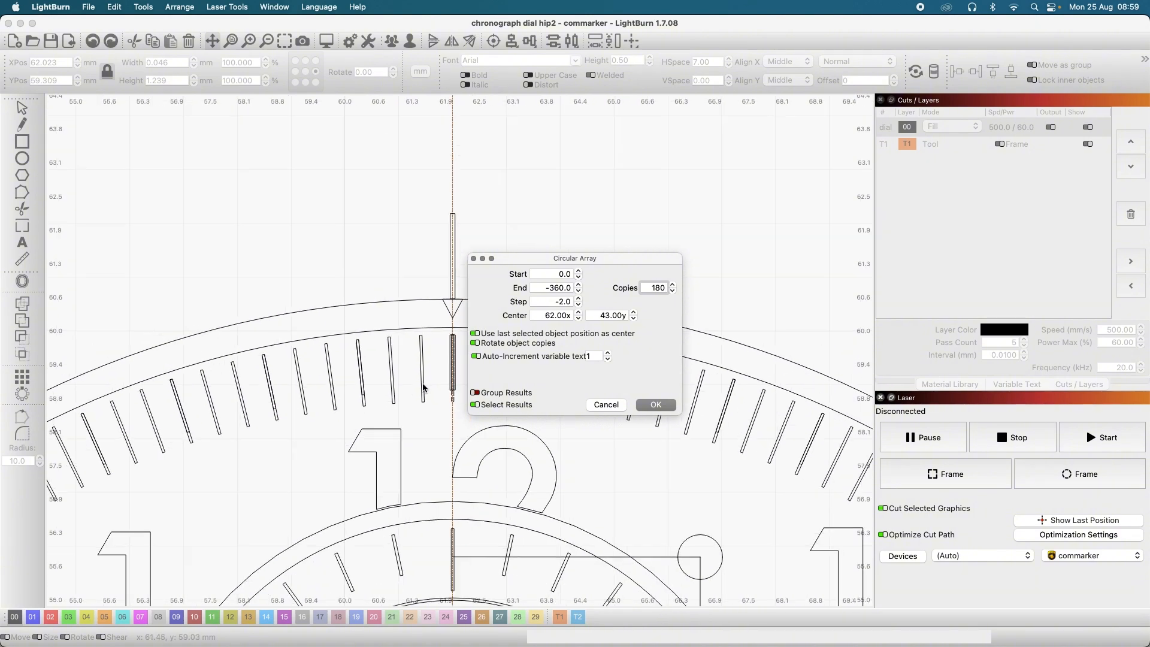
scroll(435, 388, "up", 1)
scroll(434, 388, "up", 1)
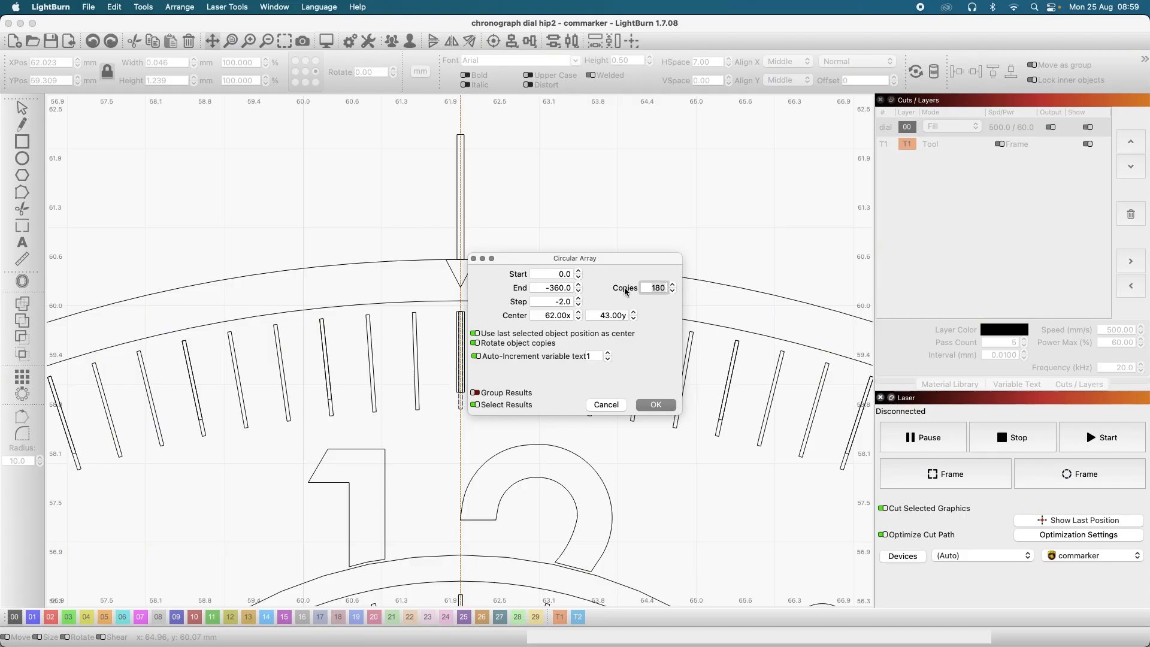
Step: Try 240 and 300 copies in the circular array, check the marker spacing in the preview, and cancel the array
type("240")
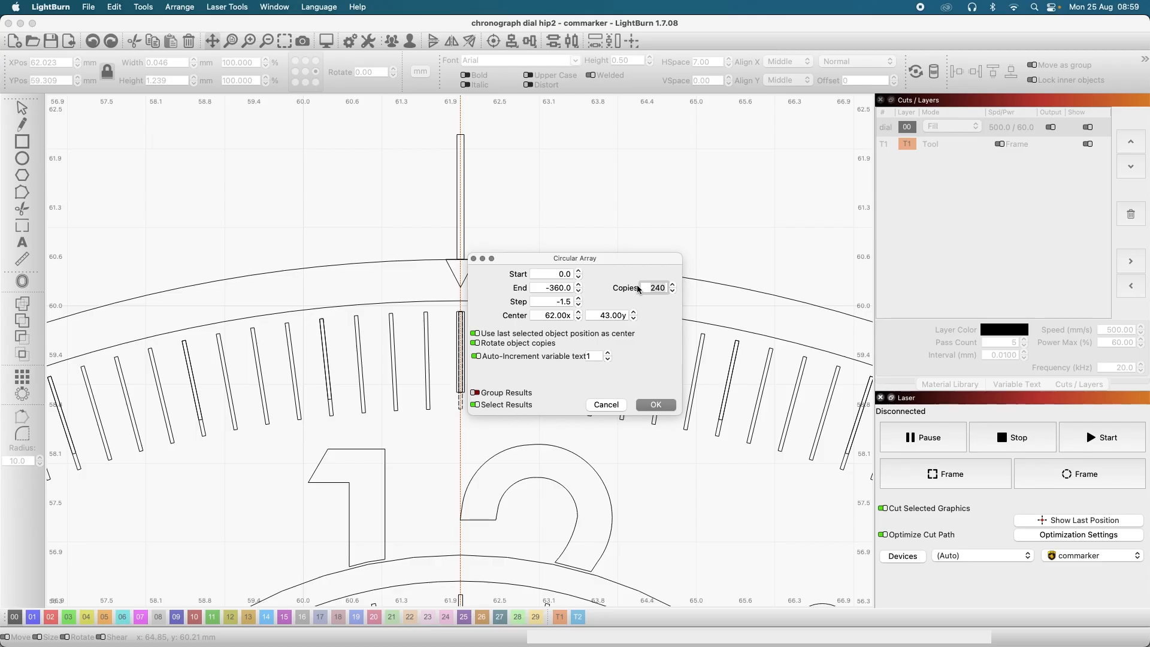
key("BackSpace")
key("BackSpace")
key("BackSpace")
type("300")
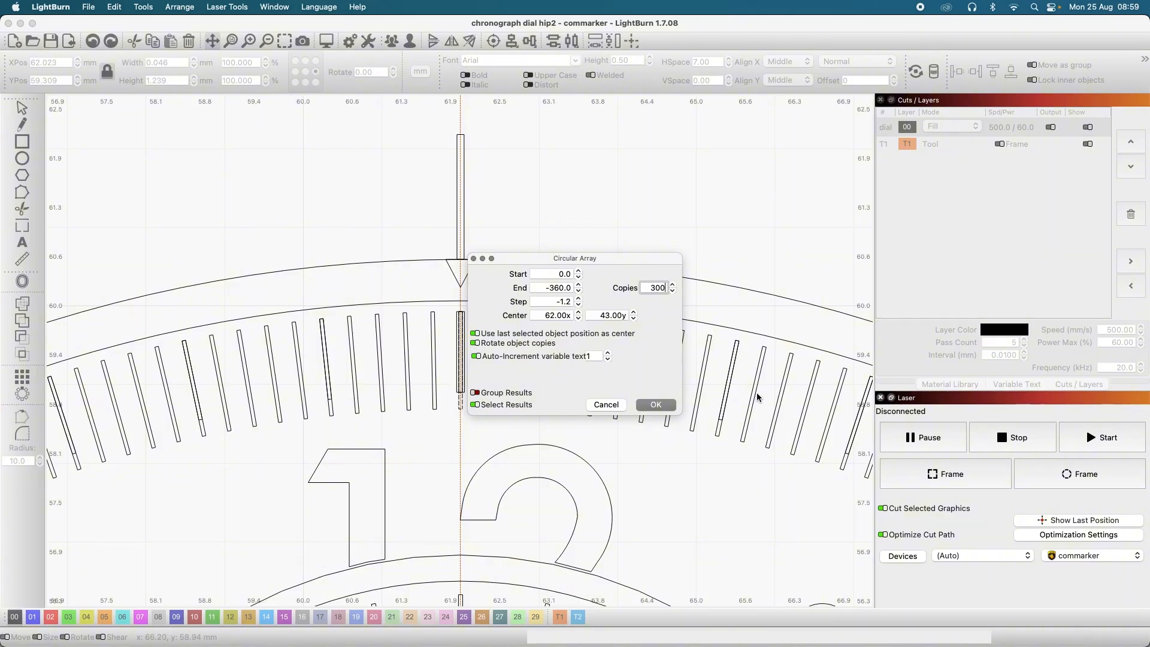
scroll(756, 393, "down", 3)
scroll(757, 393, "down", 5)
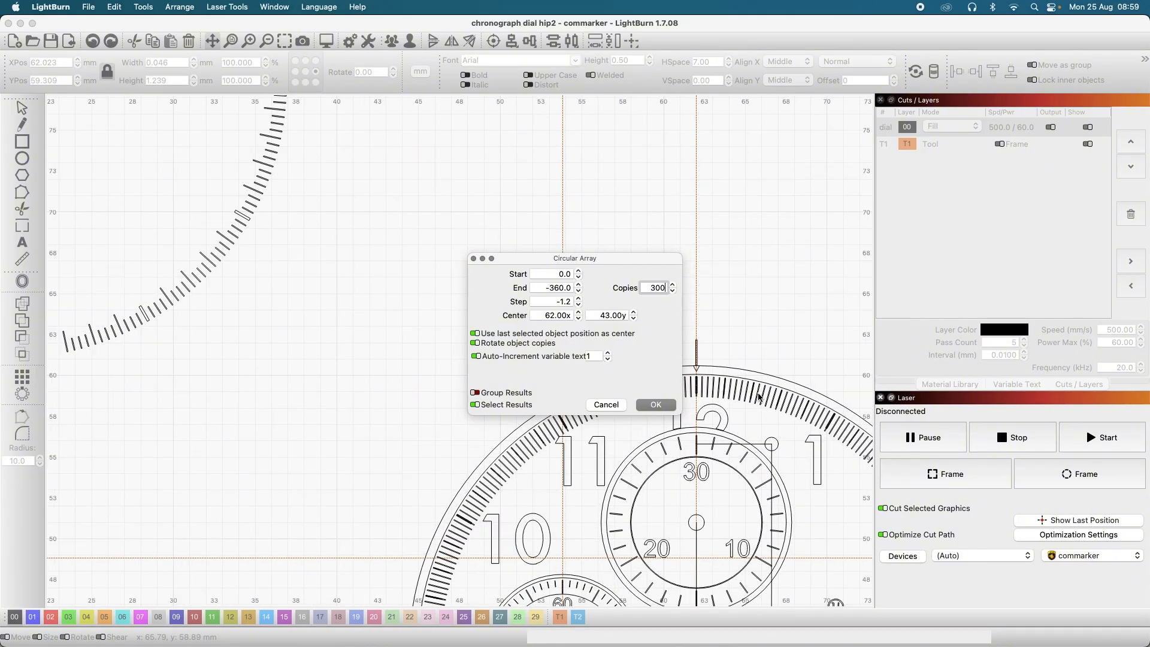
scroll(821, 451, "up", 5)
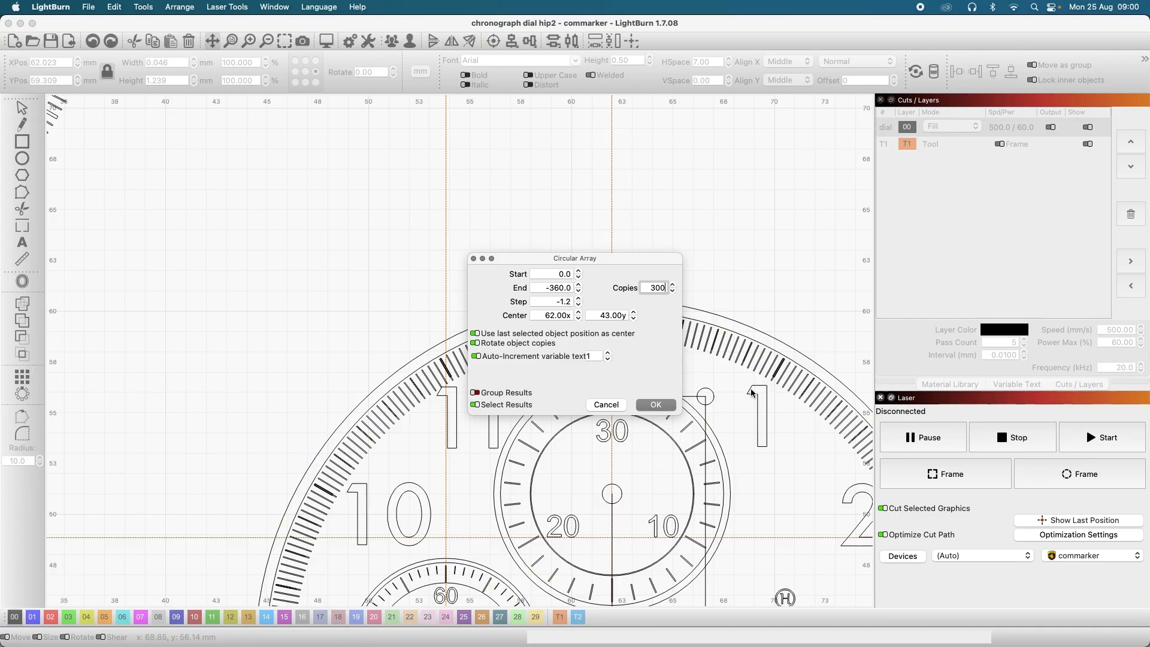
scroll(742, 352, "up", 5)
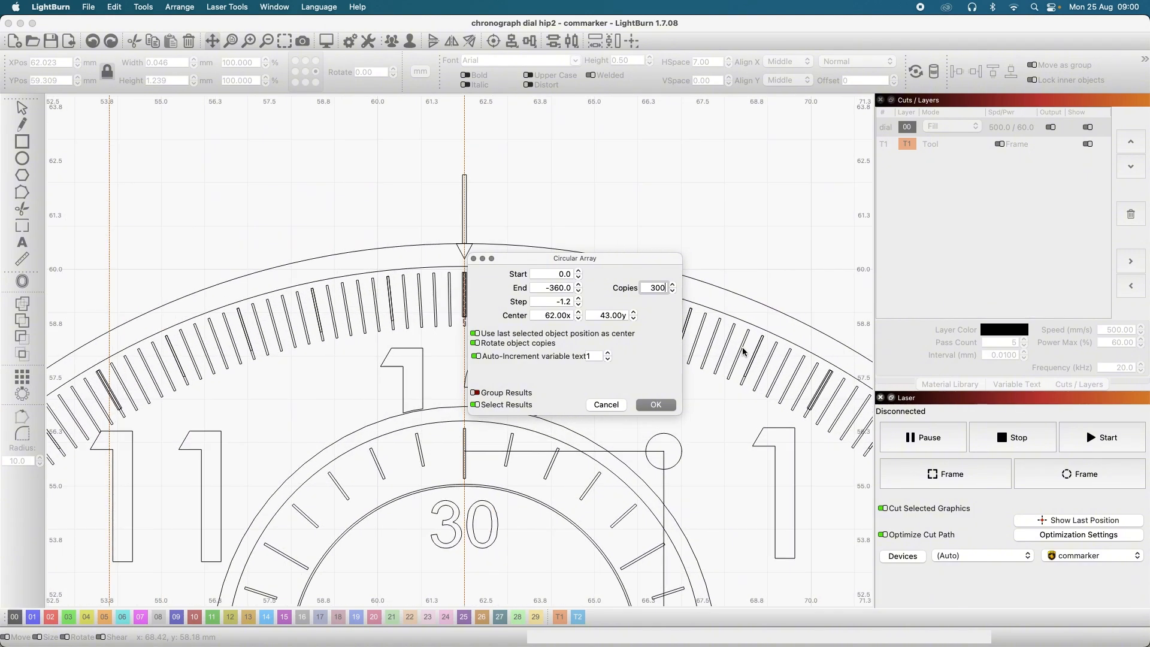
scroll(741, 364, "up", 2)
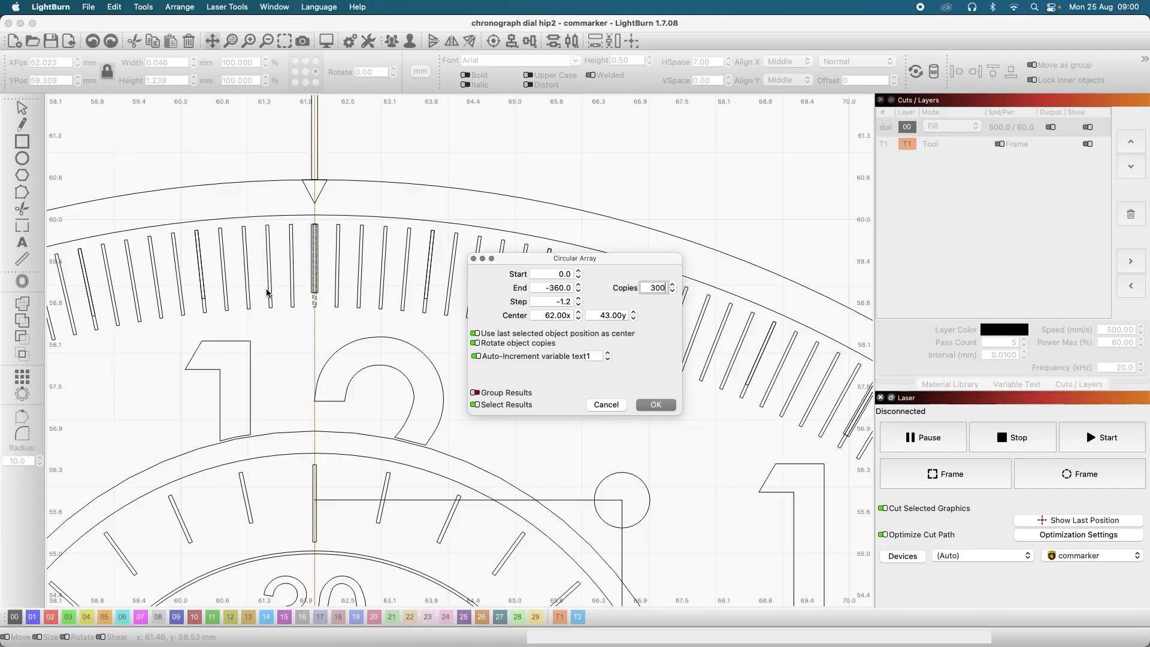
left_click(605, 405)
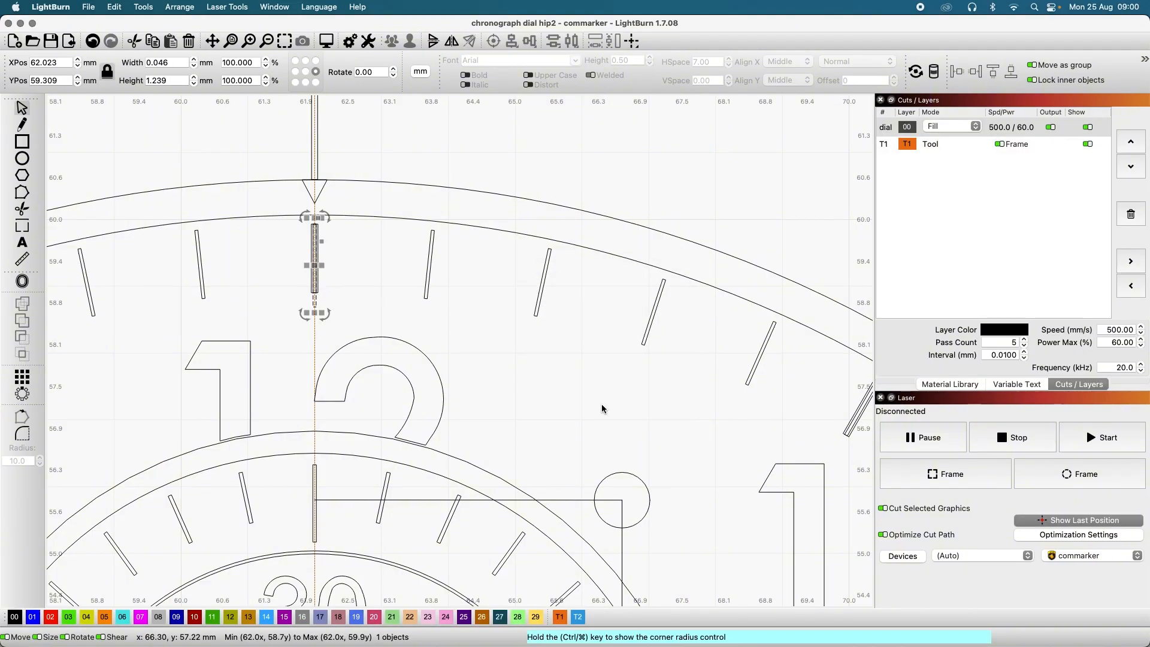
Step: Undo the marker lengthening, copies and both circular arrays back to the single narrow marker at 12 o'clock
left_click(88, 39)
left_click(88, 40)
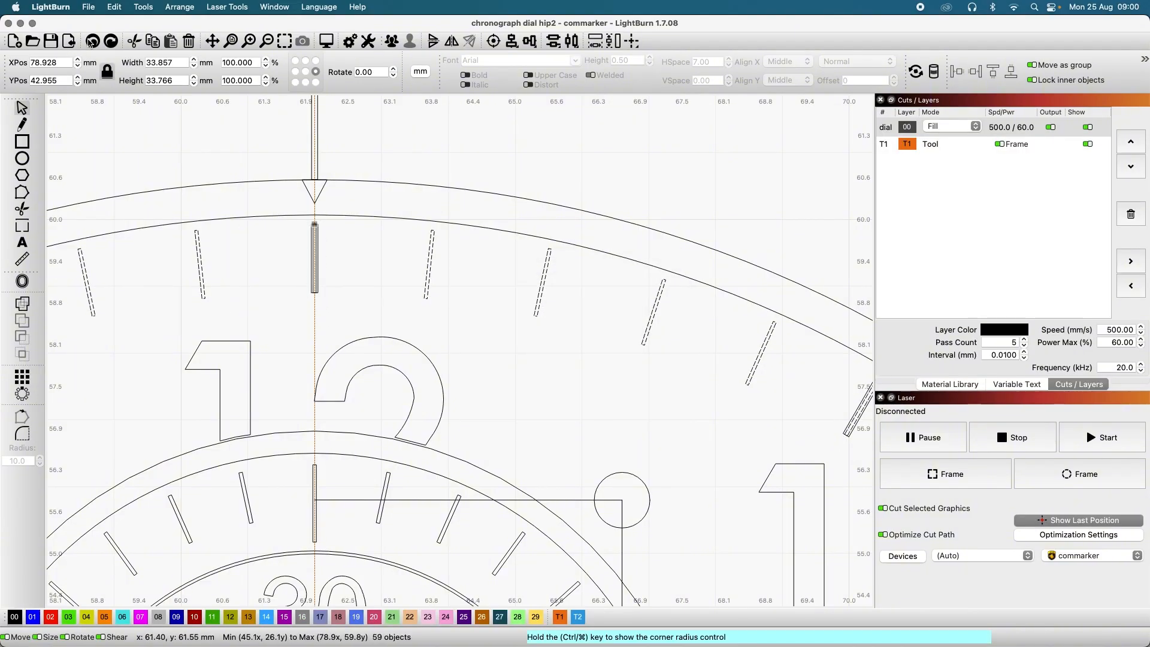
left_click(88, 40)
left_click(88, 39)
left_click(88, 40)
left_click(88, 40)
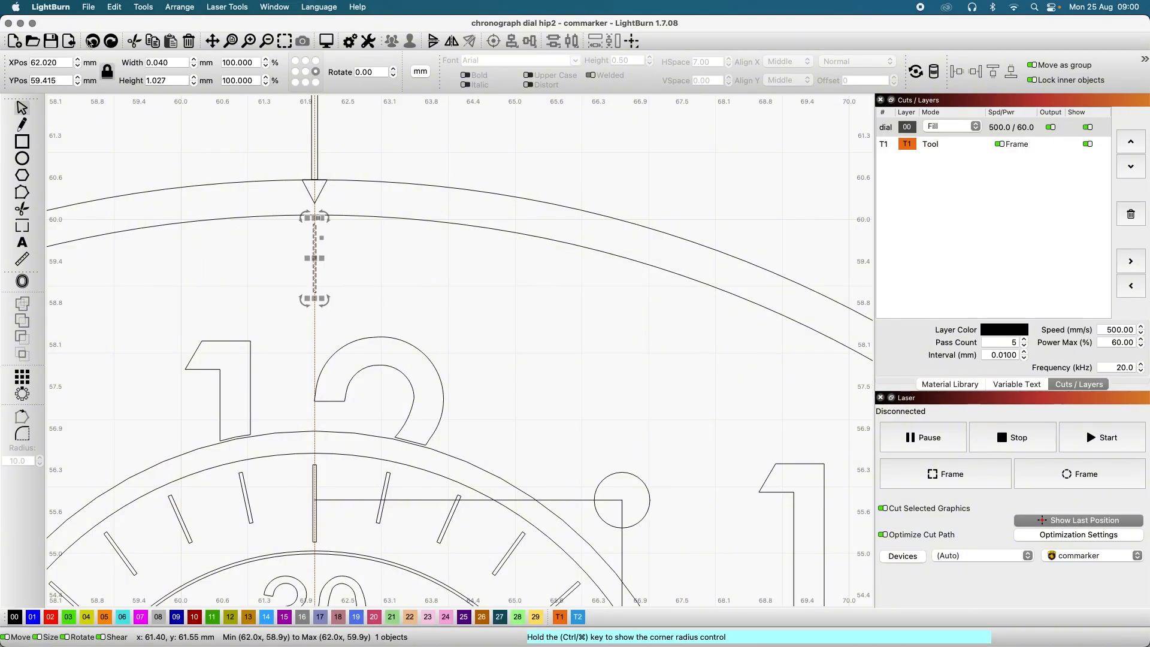
Step: Undo the remaining edits and the ungrouping of the outer minute track markers, and save the project
left_click(89, 41)
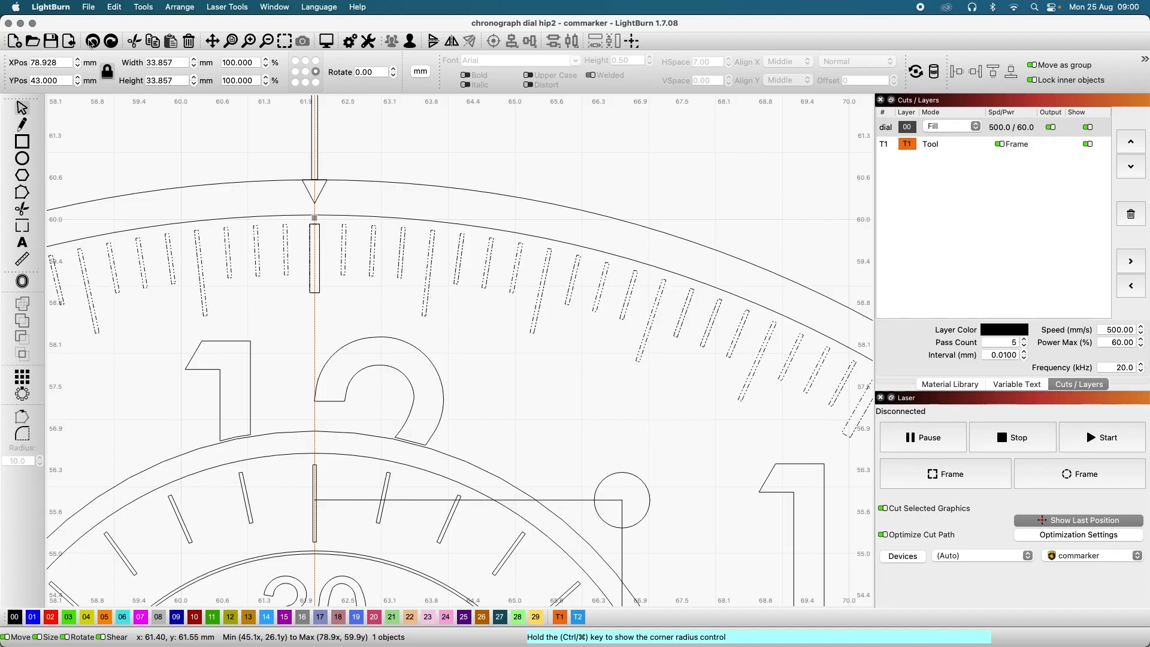
scroll(556, 345, "down", 10)
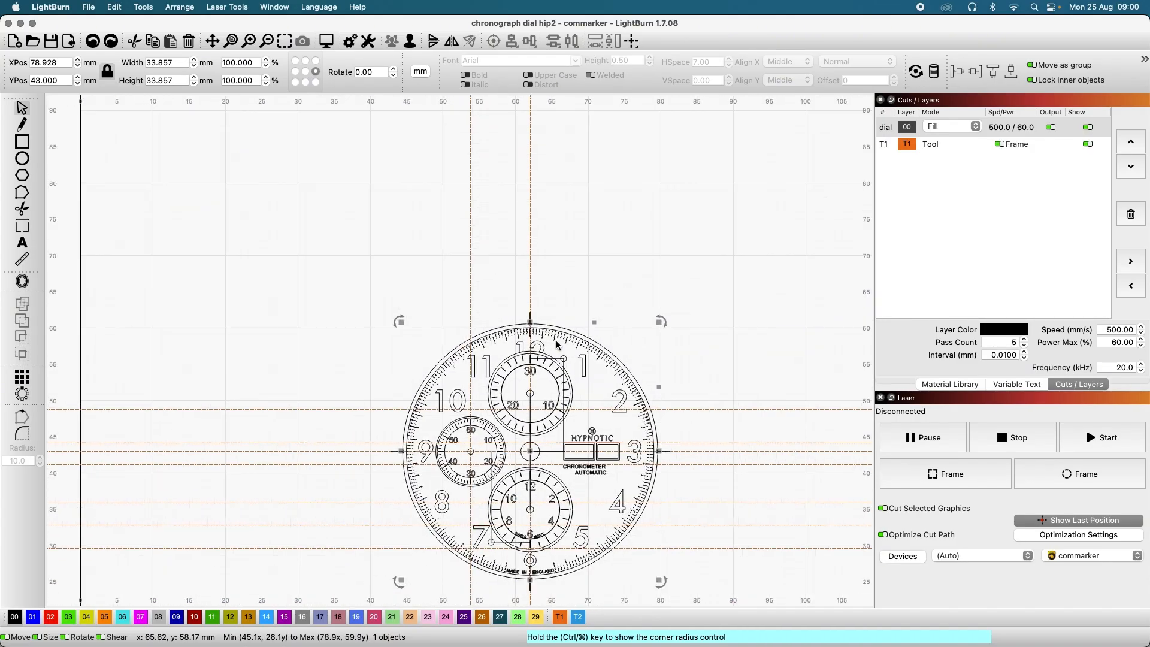
scroll(581, 497, "up", 5)
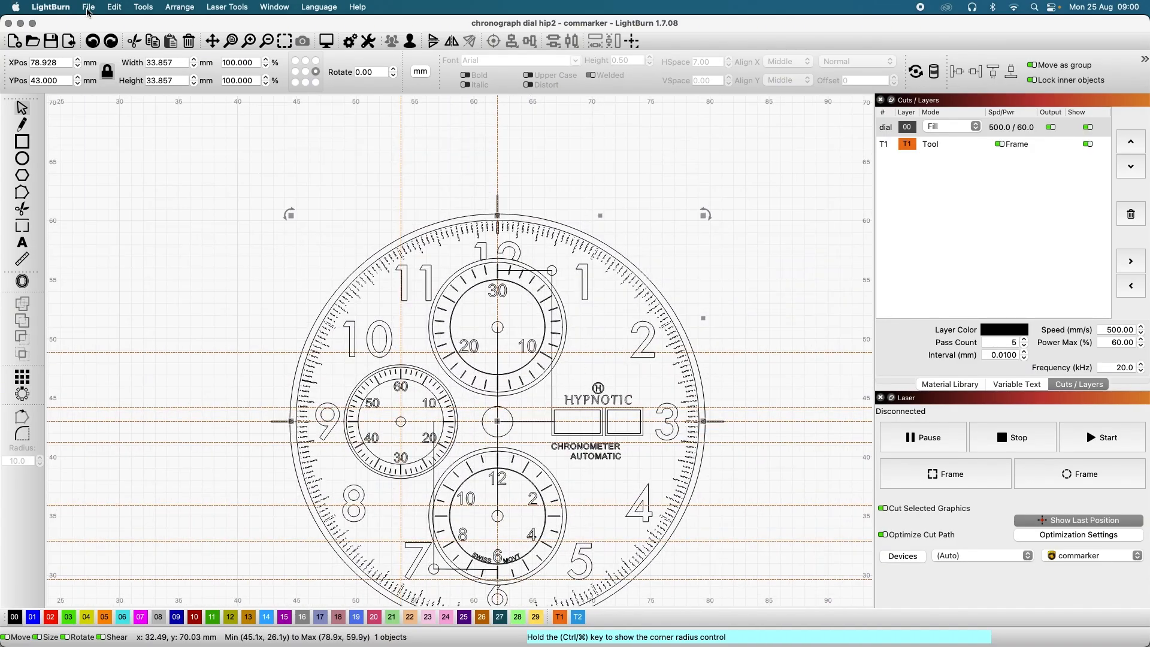
left_click(88, 7)
left_click(119, 120)
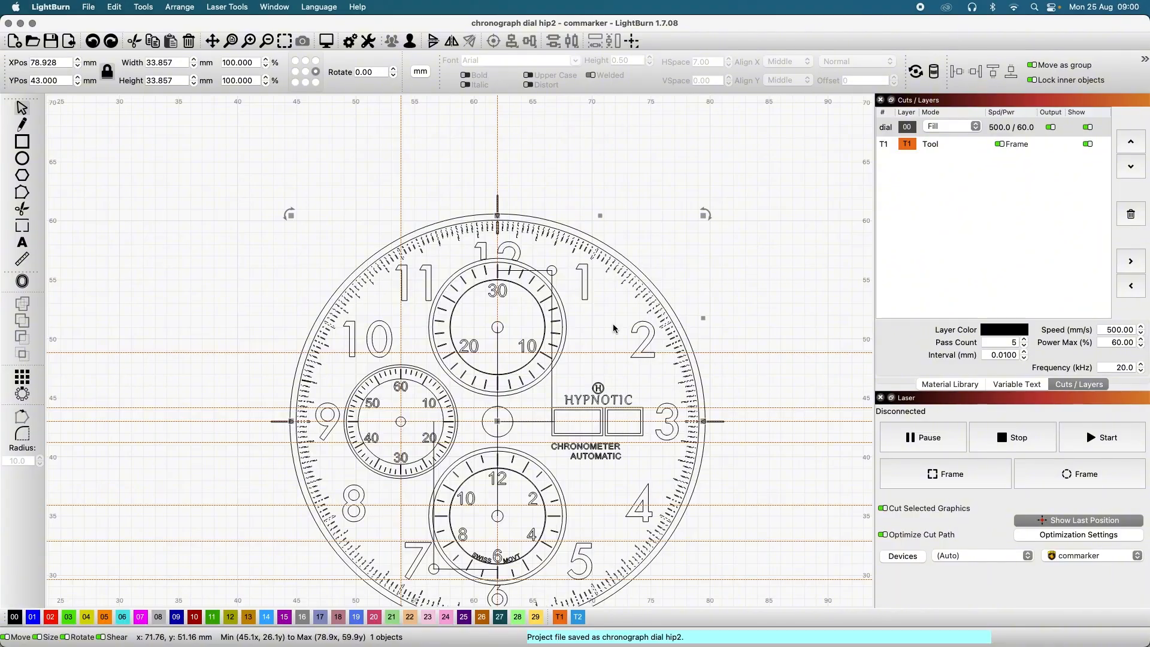
Step: Ungroup the marker ring of the 12-hour subdial and select only its 12 o'clock marker
scroll(396, 320, "up", 5)
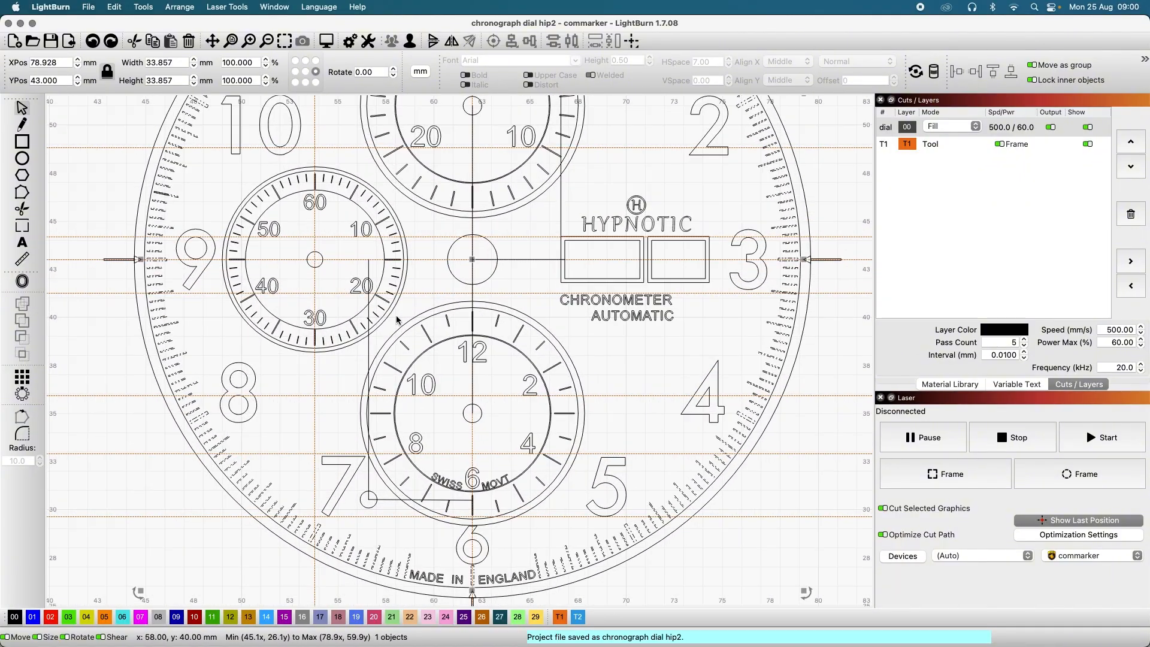
scroll(397, 320, "up", 5)
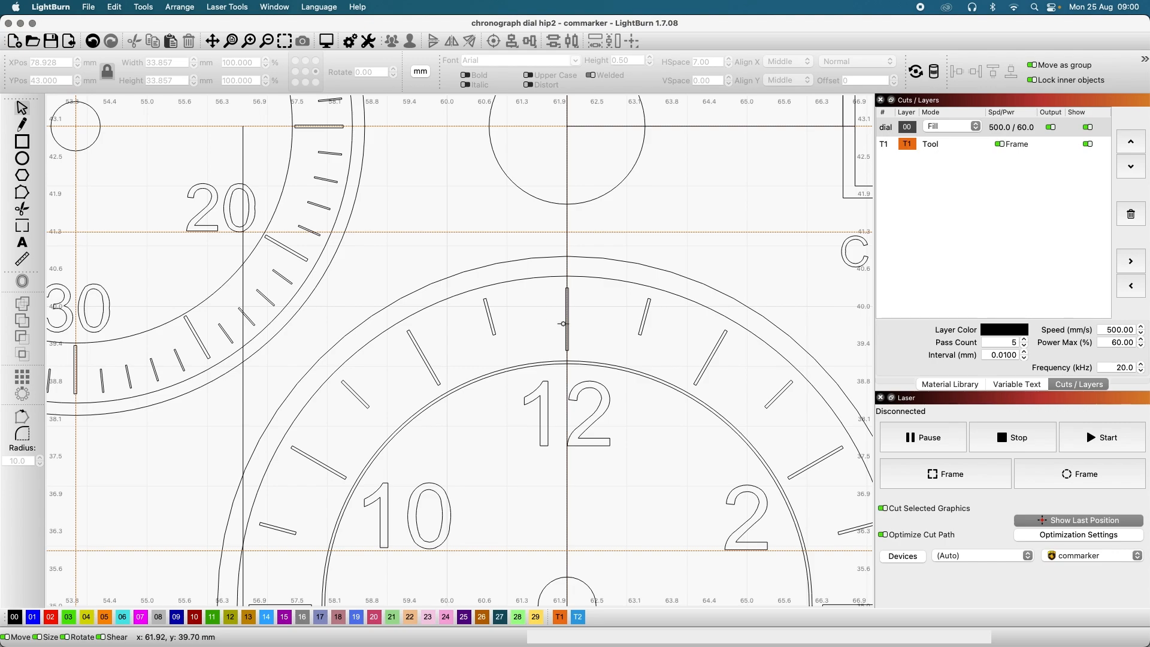
left_click(567, 322)
scroll(567, 330, "up", 3)
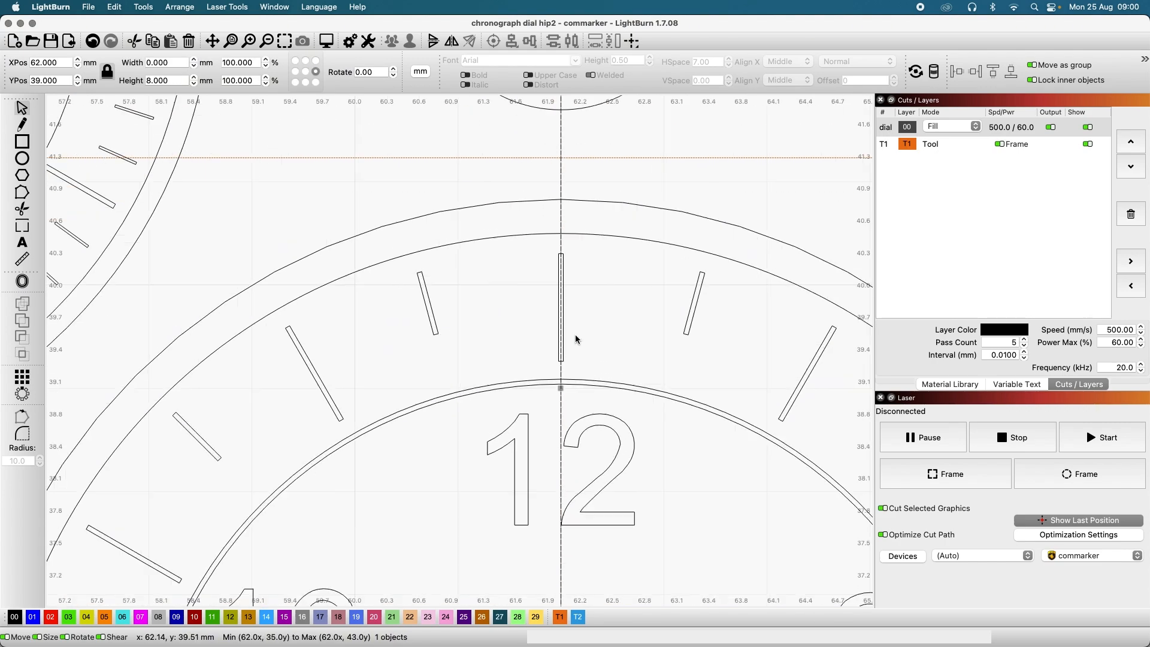
left_click(561, 346)
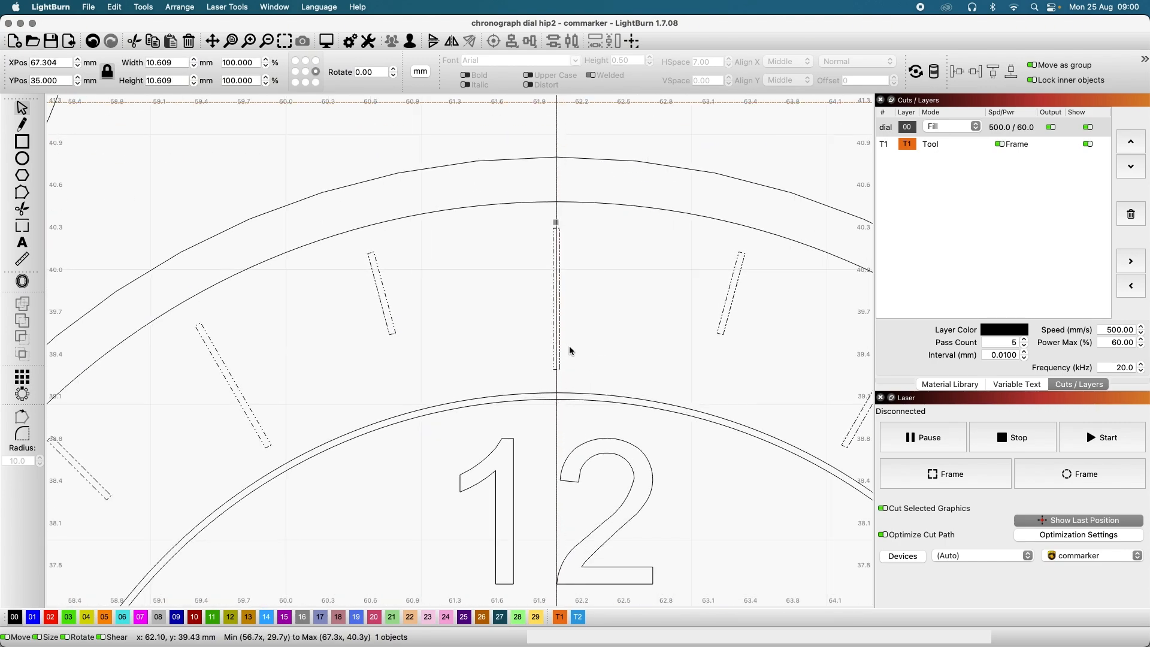
right_click(562, 344)
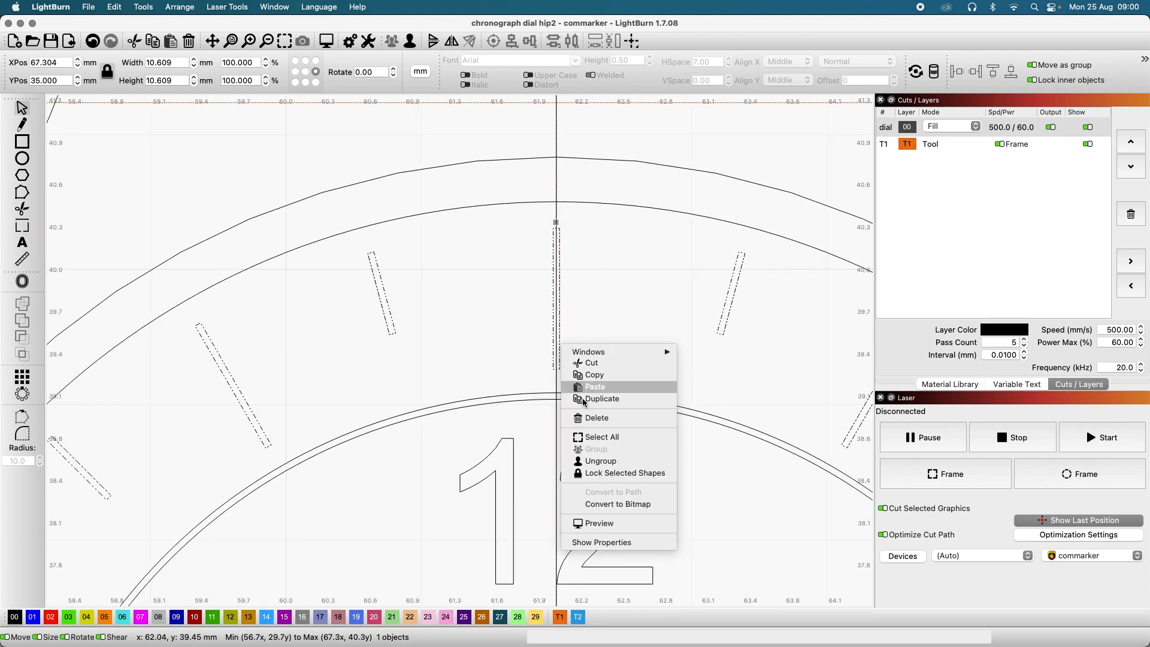
left_click(602, 462)
left_click(631, 355)
left_click(558, 336)
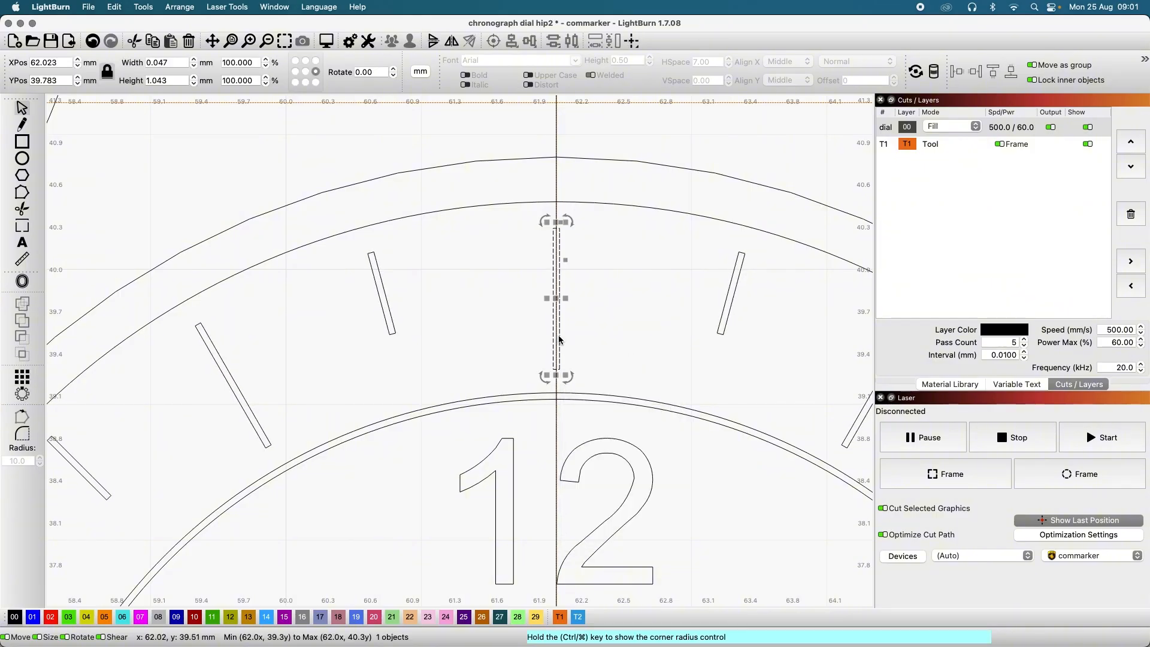
left_click(22, 393)
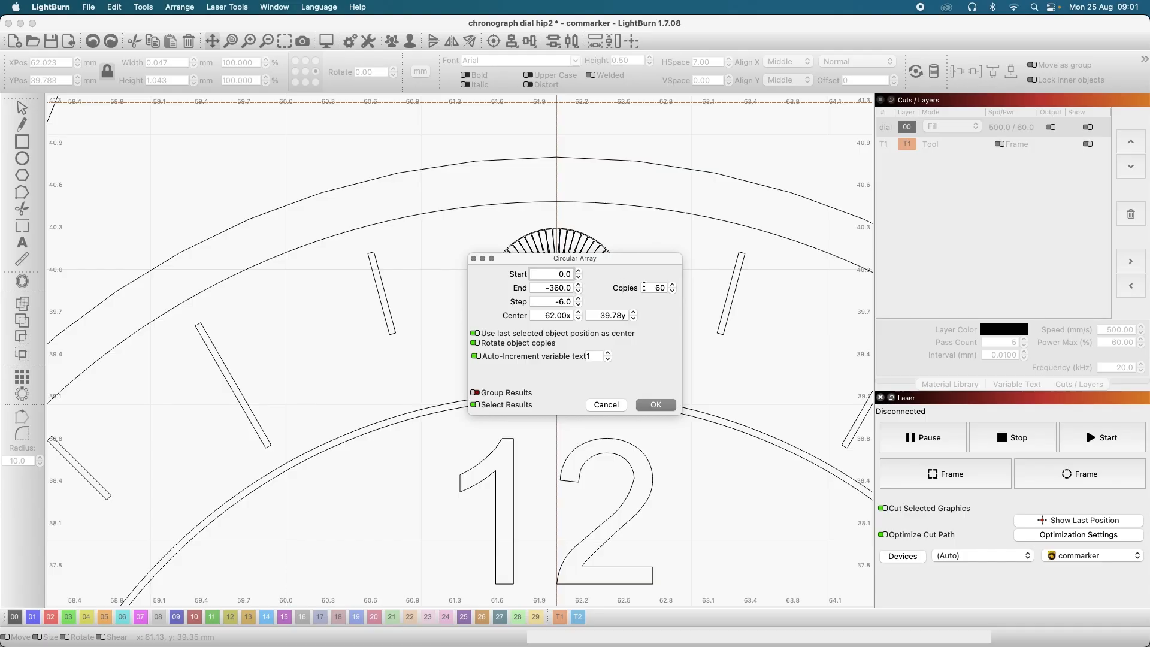
scroll(841, 346, "down", 10)
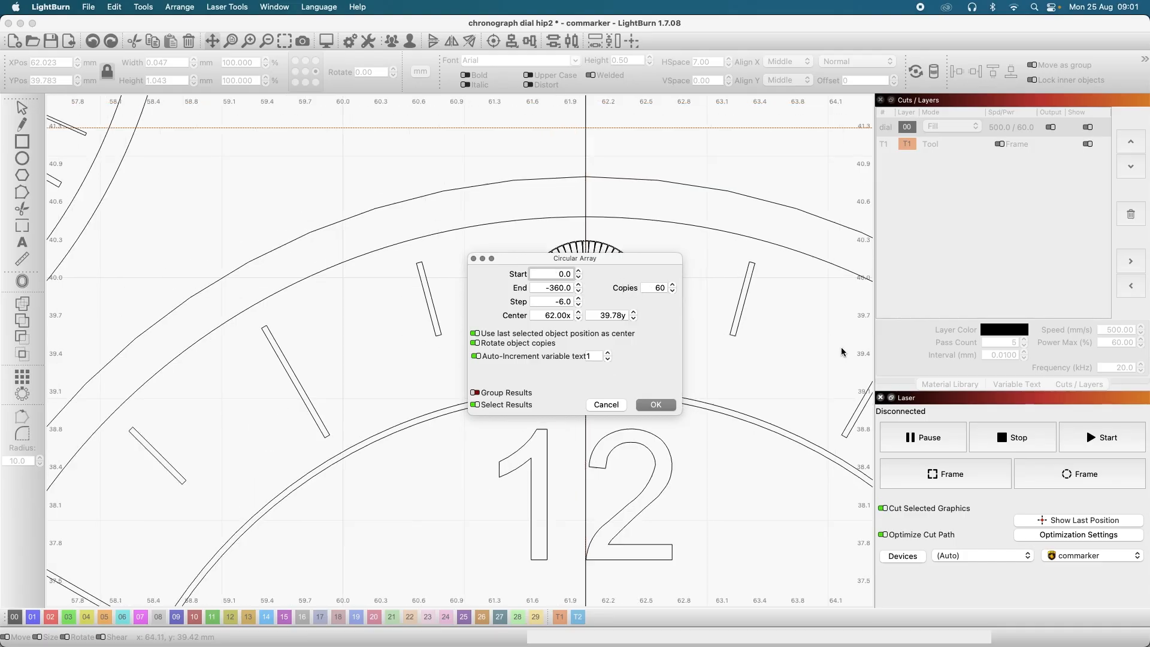
scroll(841, 351, "down", 5)
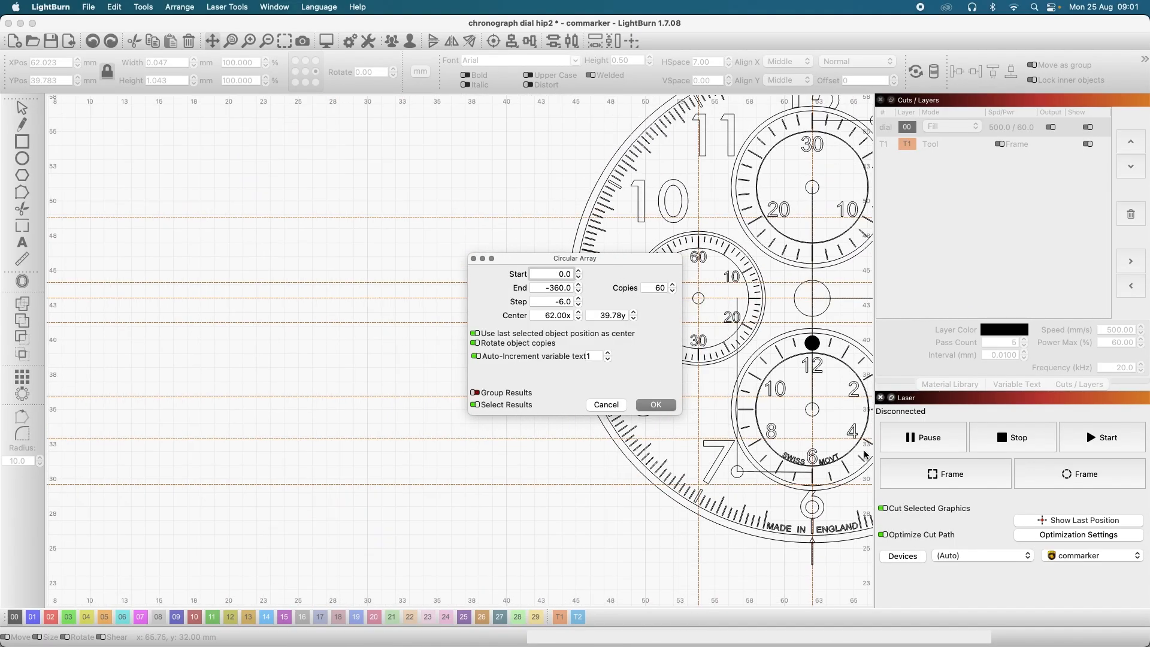
scroll(864, 455, "up", 6)
scroll(864, 455, "up", 3)
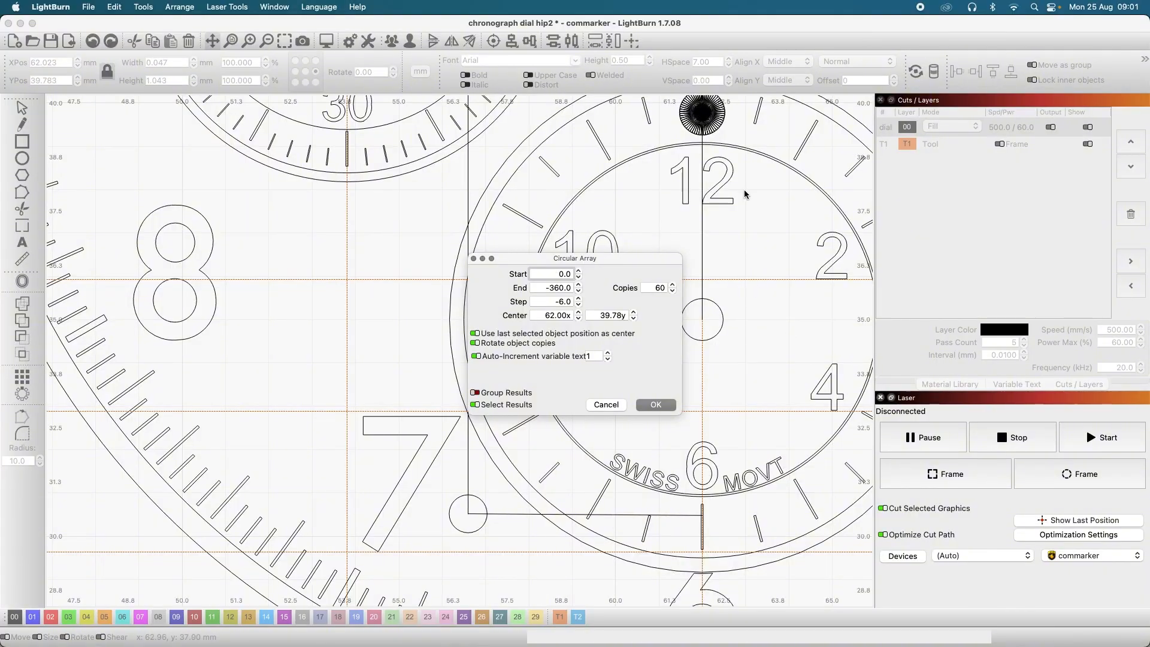
scroll(799, 146, "down", 4)
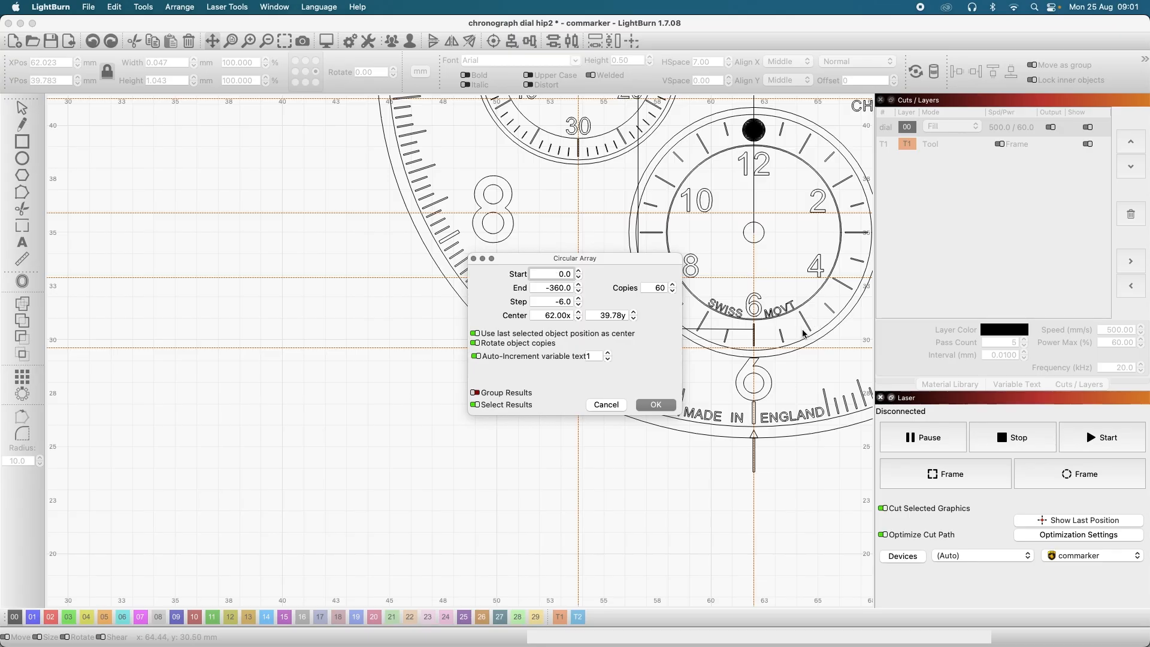
scroll(801, 115, "up", 3)
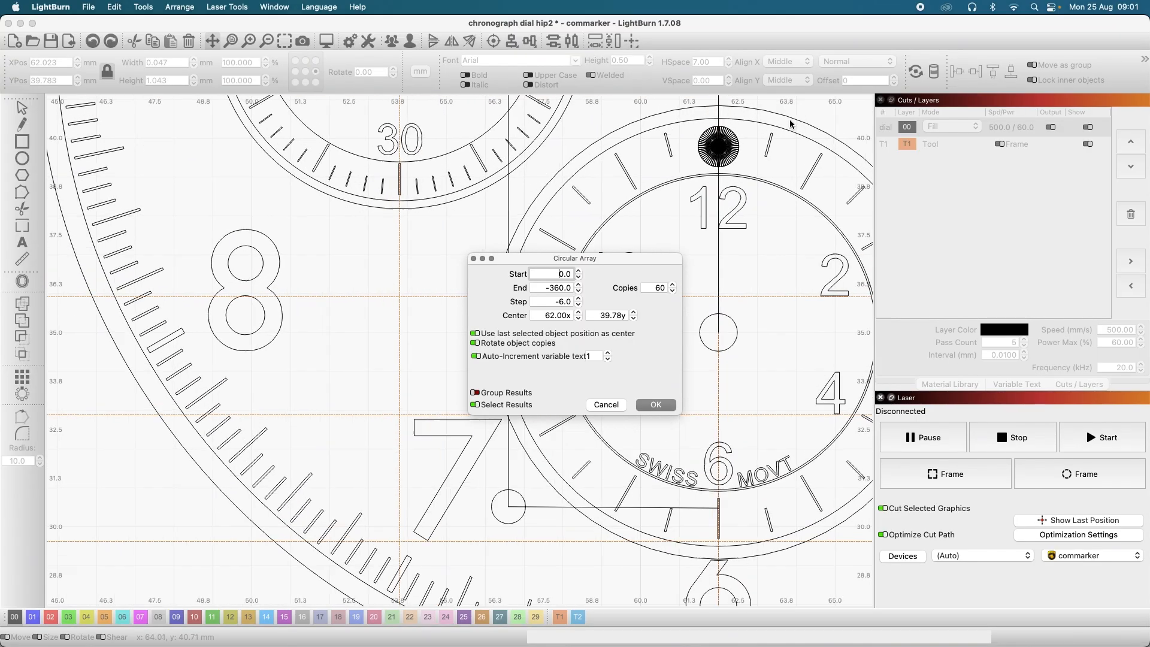
scroll(790, 124, "up", 5)
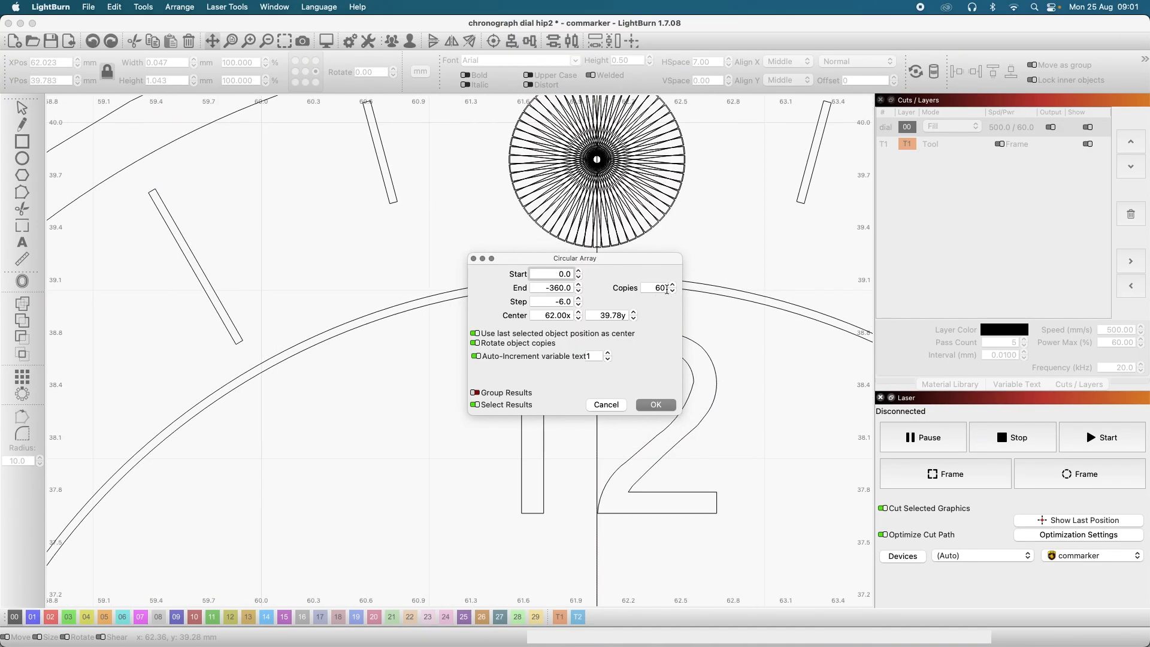
double_click(667, 289)
type("12")
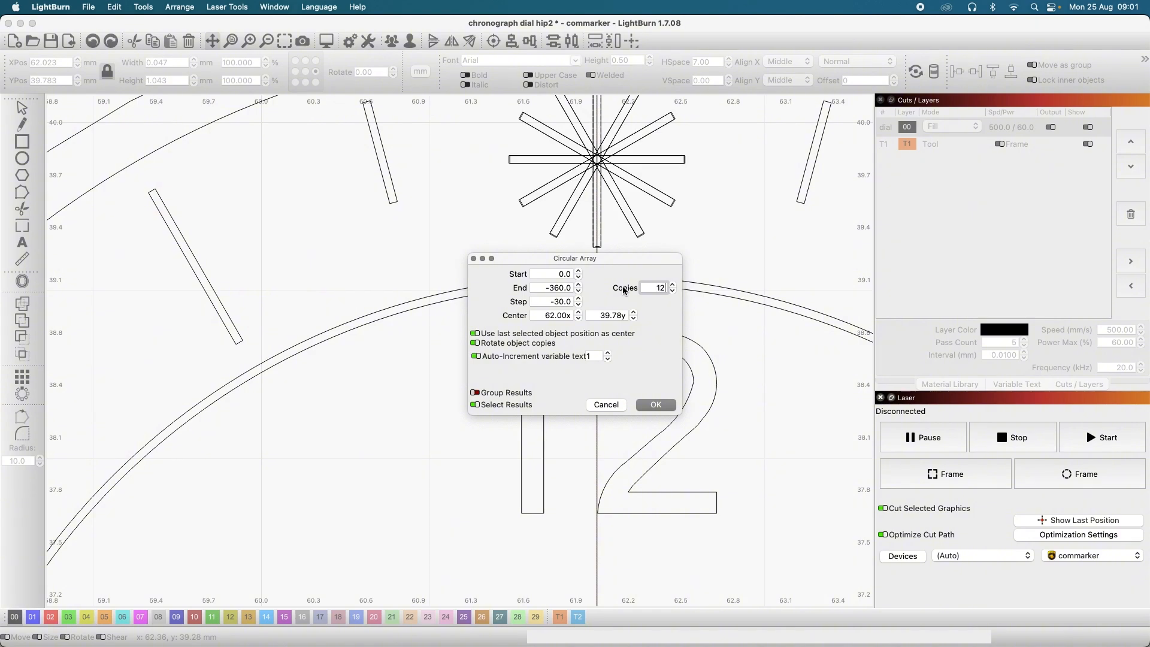
left_click(622, 316)
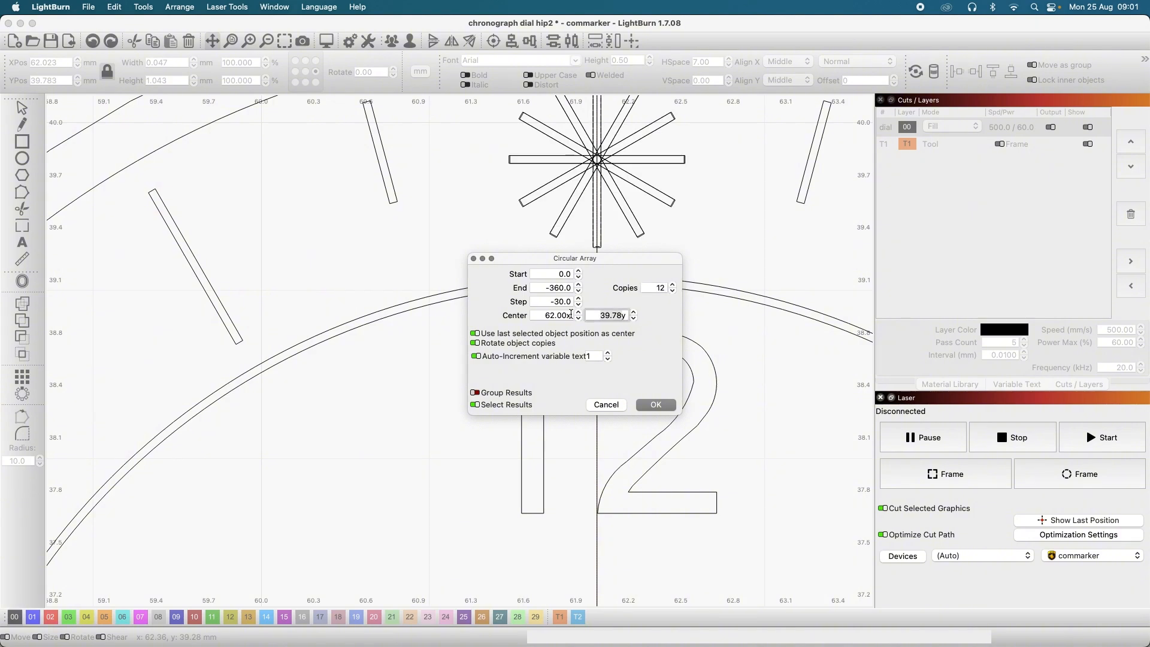
type("0y")
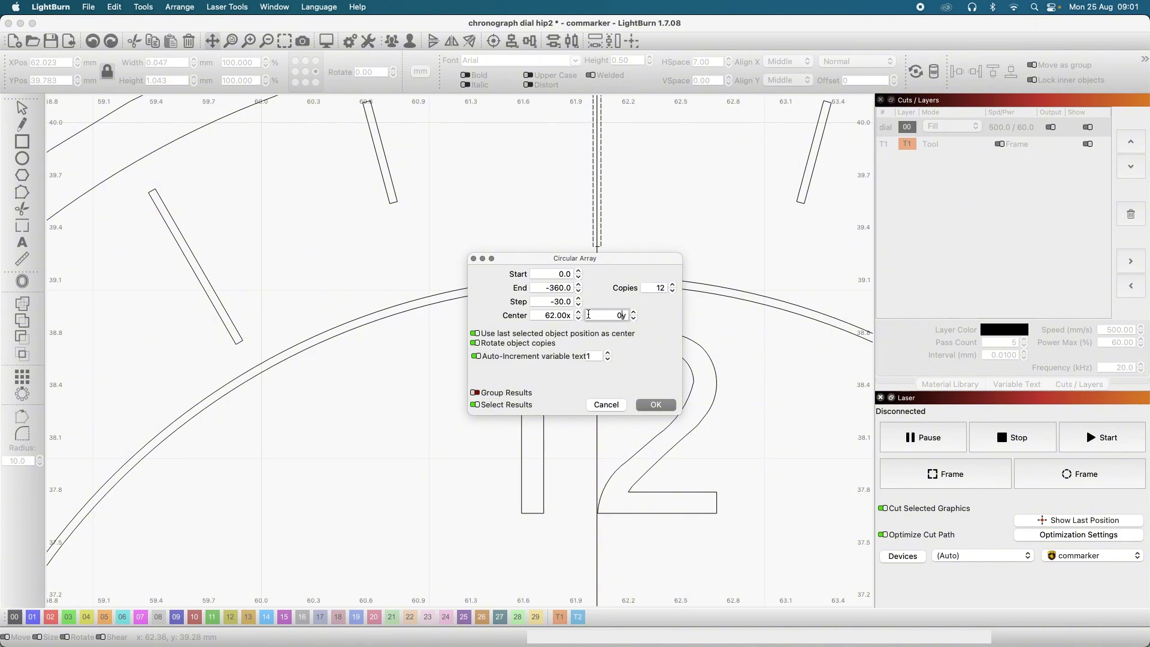
left_click(634, 319)
left_click(633, 312)
left_click(606, 405)
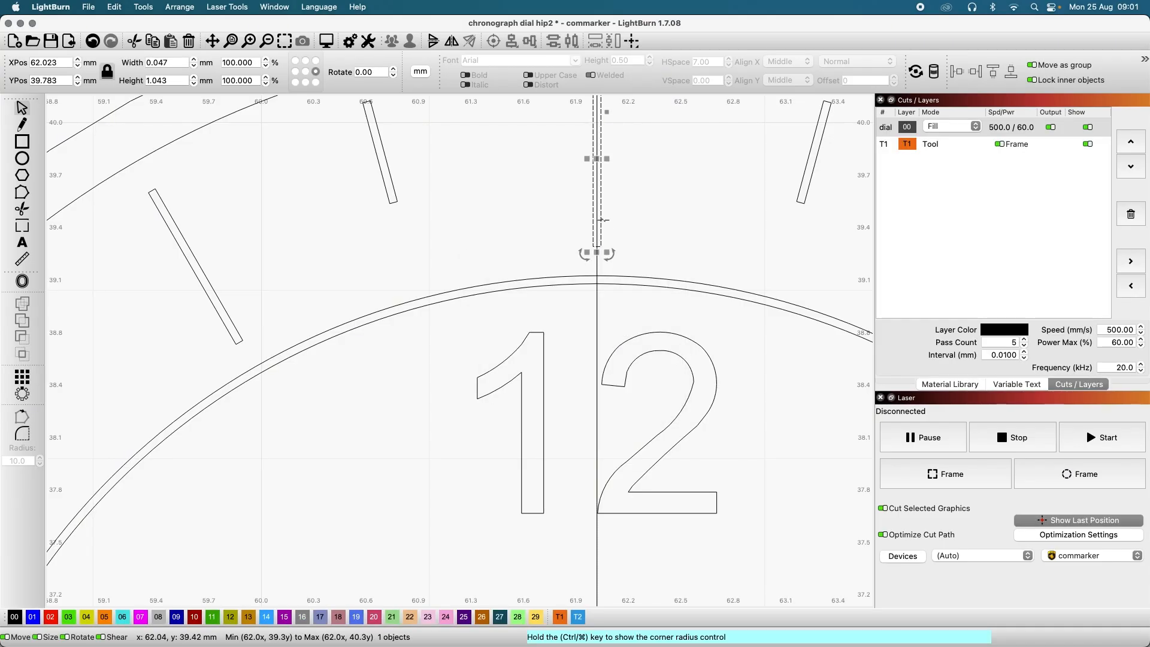
Step: Preview a circular array of the subdial's 12 o'clock marker over 360 degrees with 12 copies, centred at Y 35 mm
left_click(22, 393)
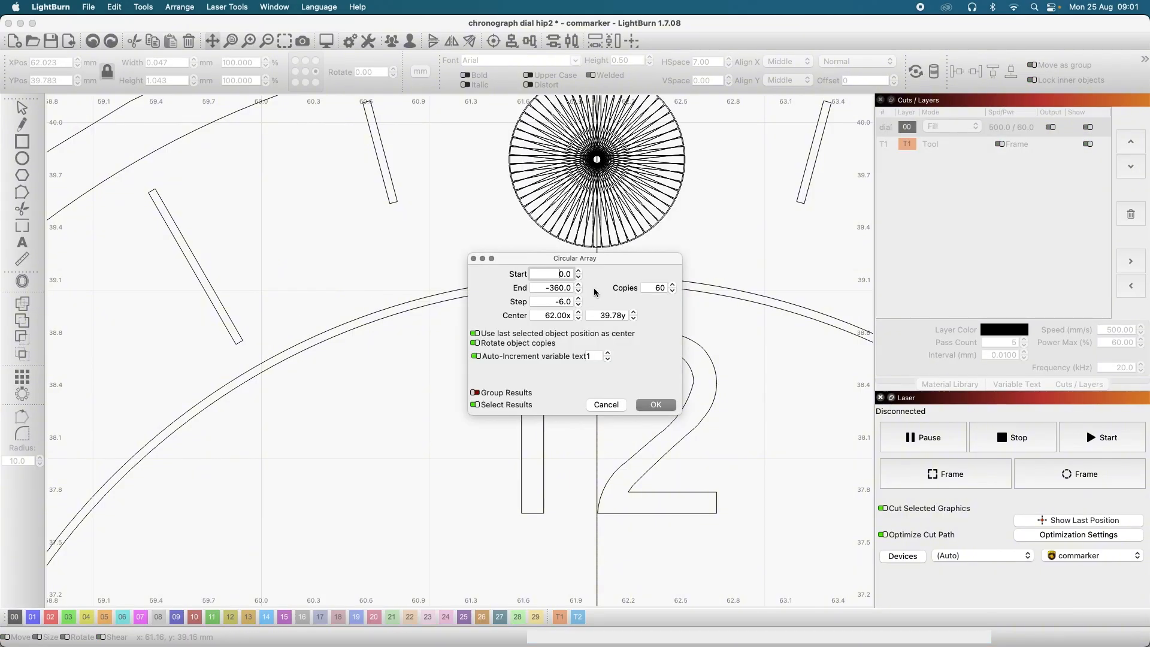
left_click(665, 288)
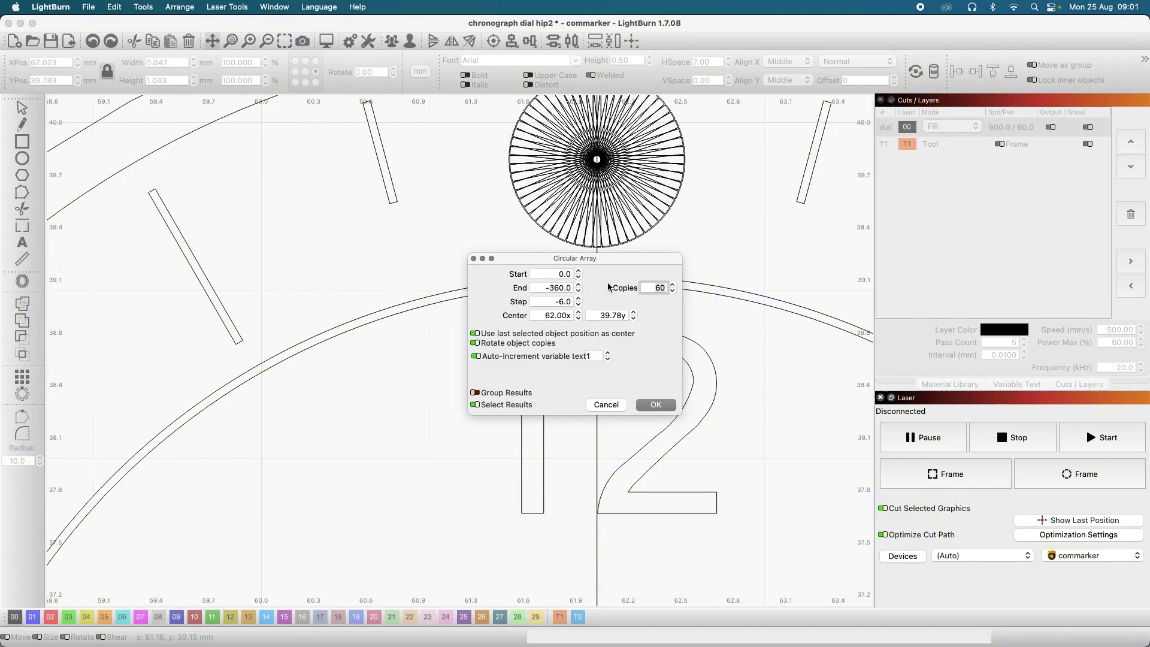
type("12")
left_click(623, 317)
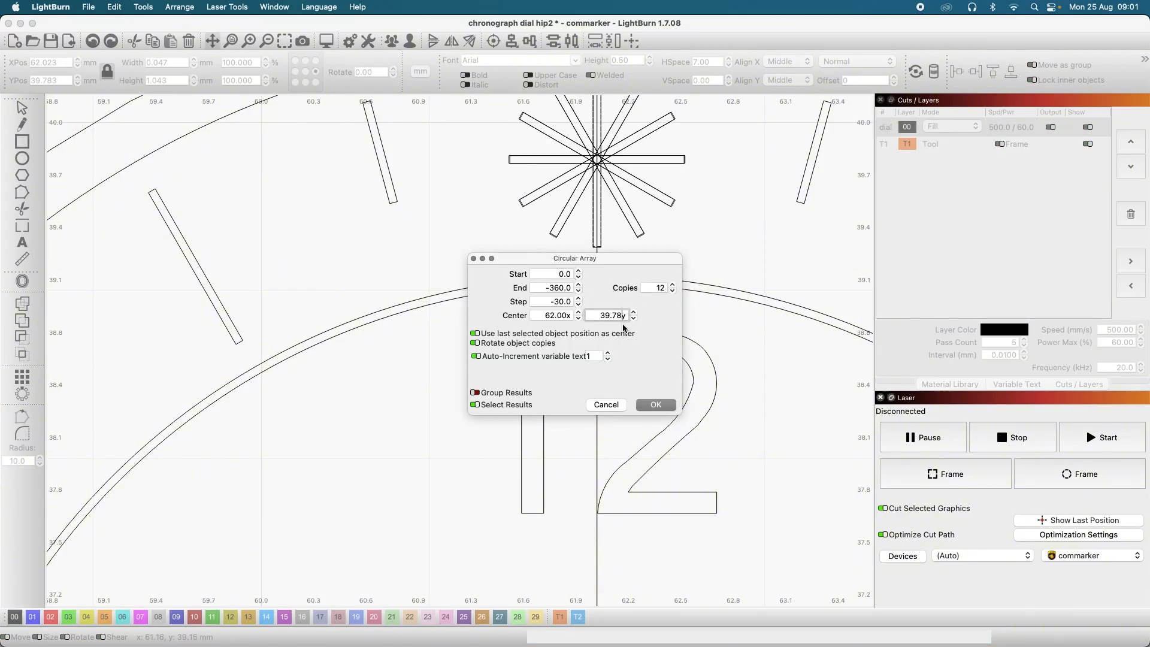
key("BackSpace")
key("BackSpace")
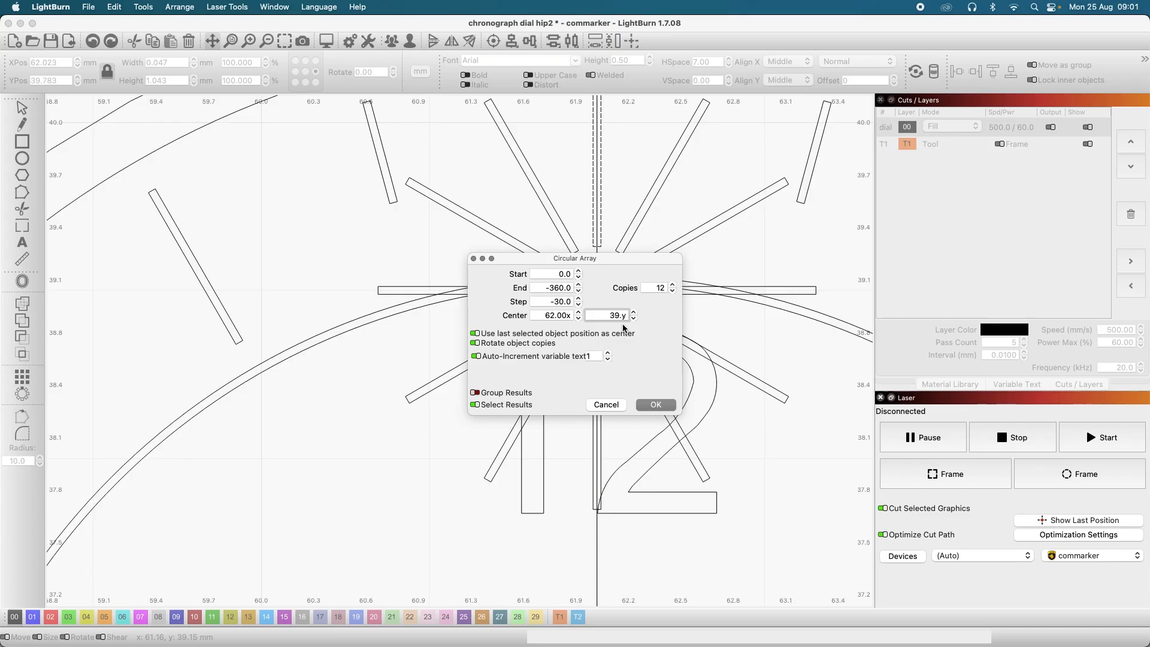
left_click(634, 319)
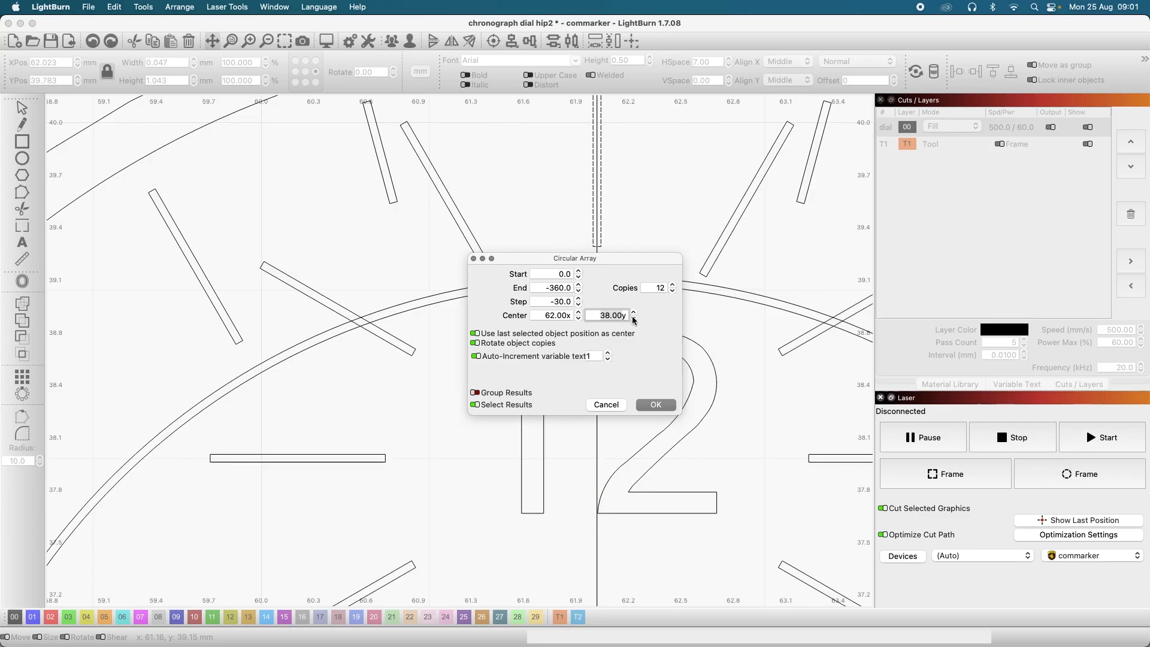
left_click(634, 319)
left_click(633, 319)
left_click(633, 319)
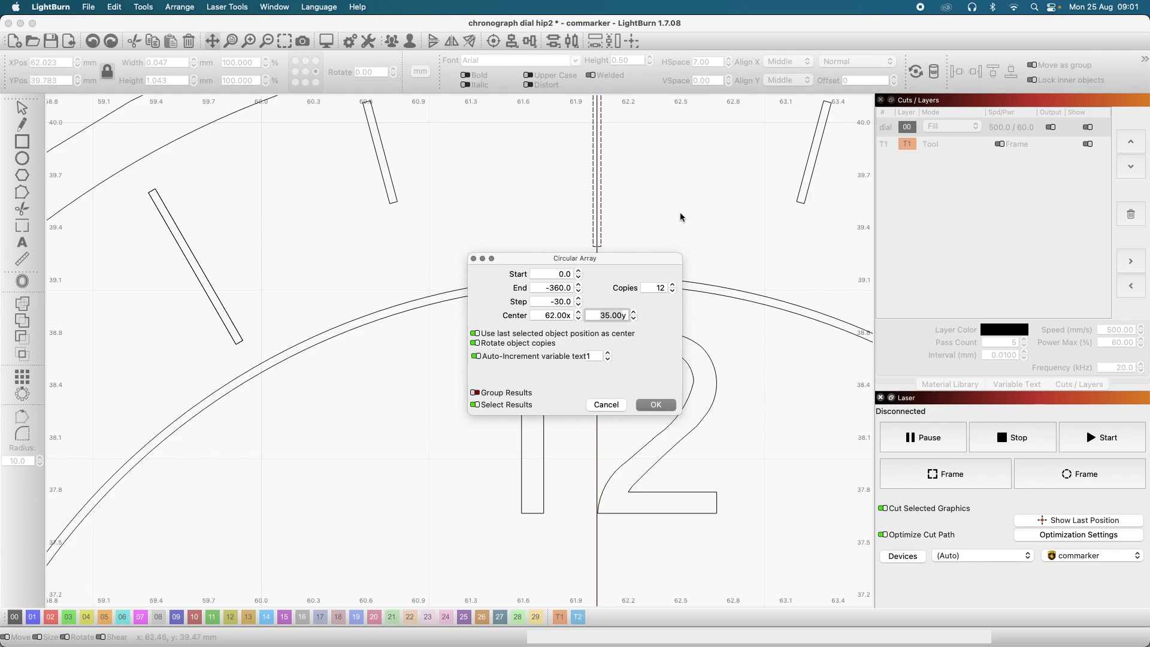
Step: Check the previewed marker positions around the 12-hour subdial and cancel the circular array
scroll(781, 304, "down", 10)
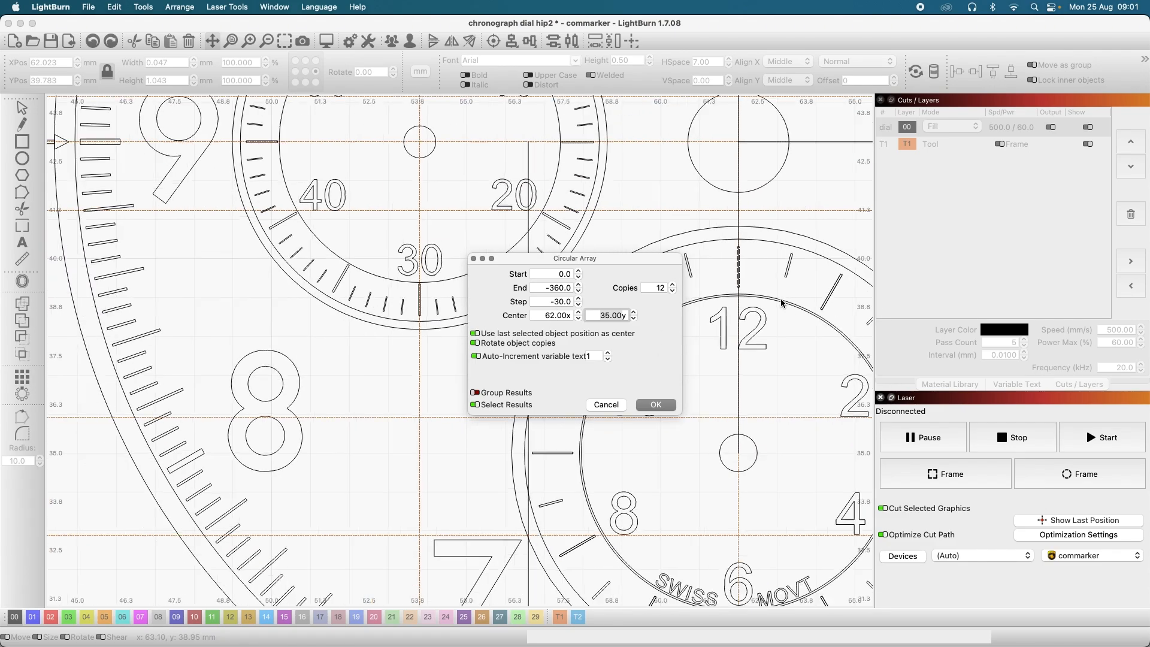
scroll(791, 367, "down", 5)
scroll(811, 450, "up", 10)
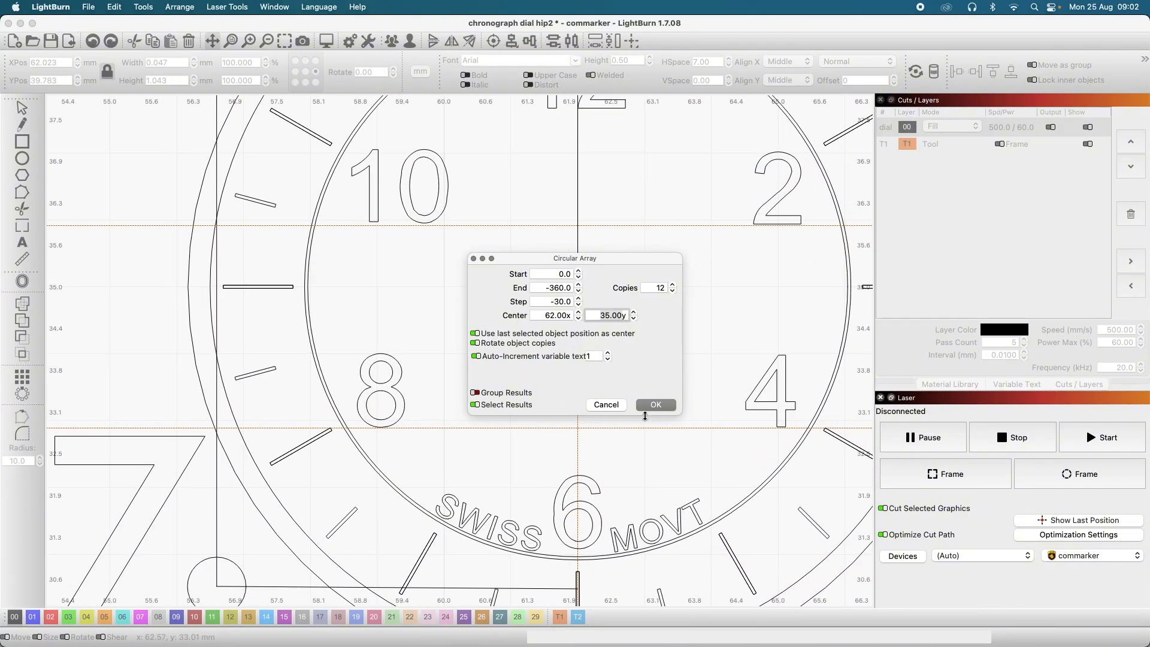
left_click(617, 409)
Step: Look over the markers on the subdials and outer track, and switch to the Sellita SW500 technical brochure PDF in Chrome
scroll(639, 339, "down", 6)
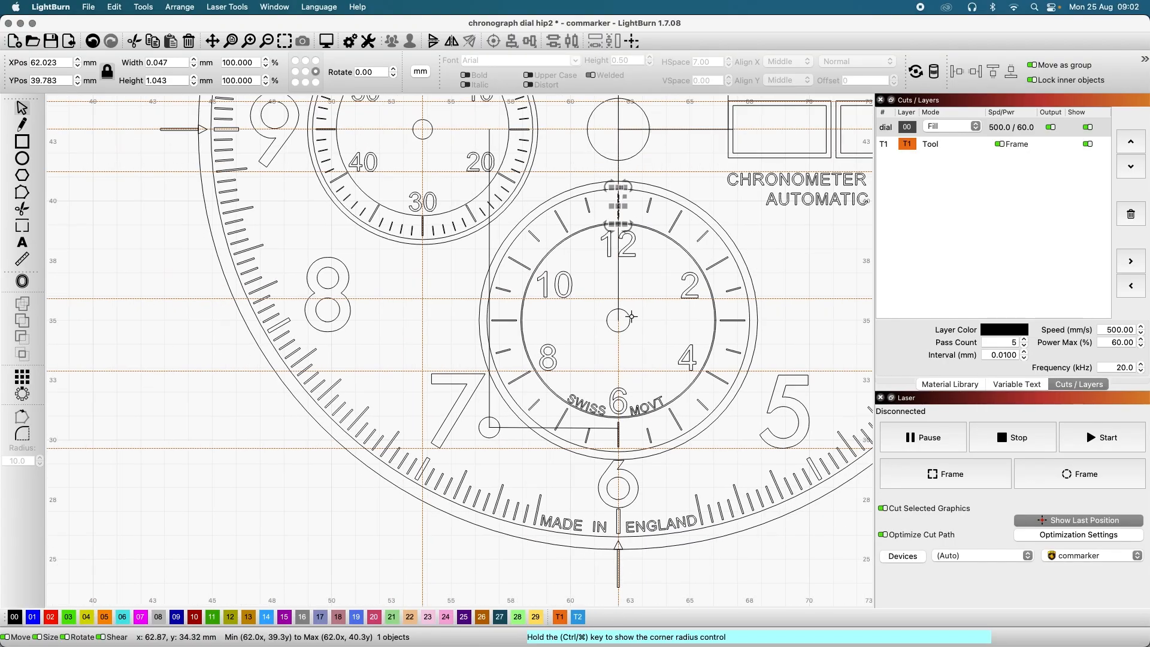
scroll(667, 225, "up", 2)
scroll(665, 215, "up", 5)
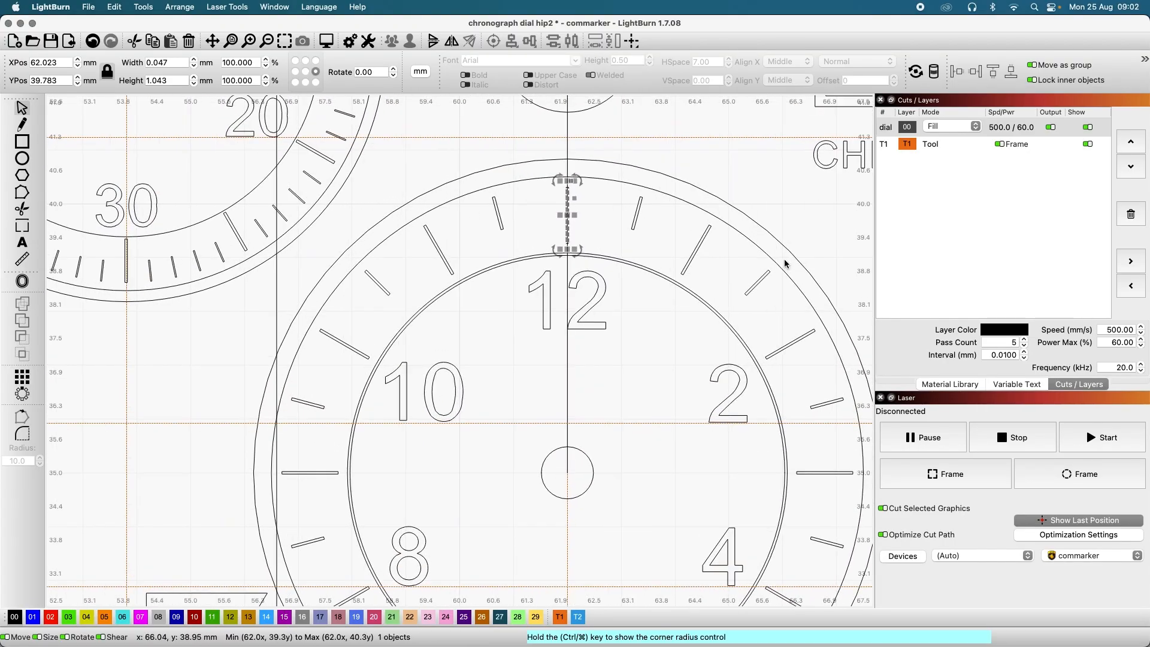
scroll(785, 259, "down", 5)
scroll(786, 260, "down", 5)
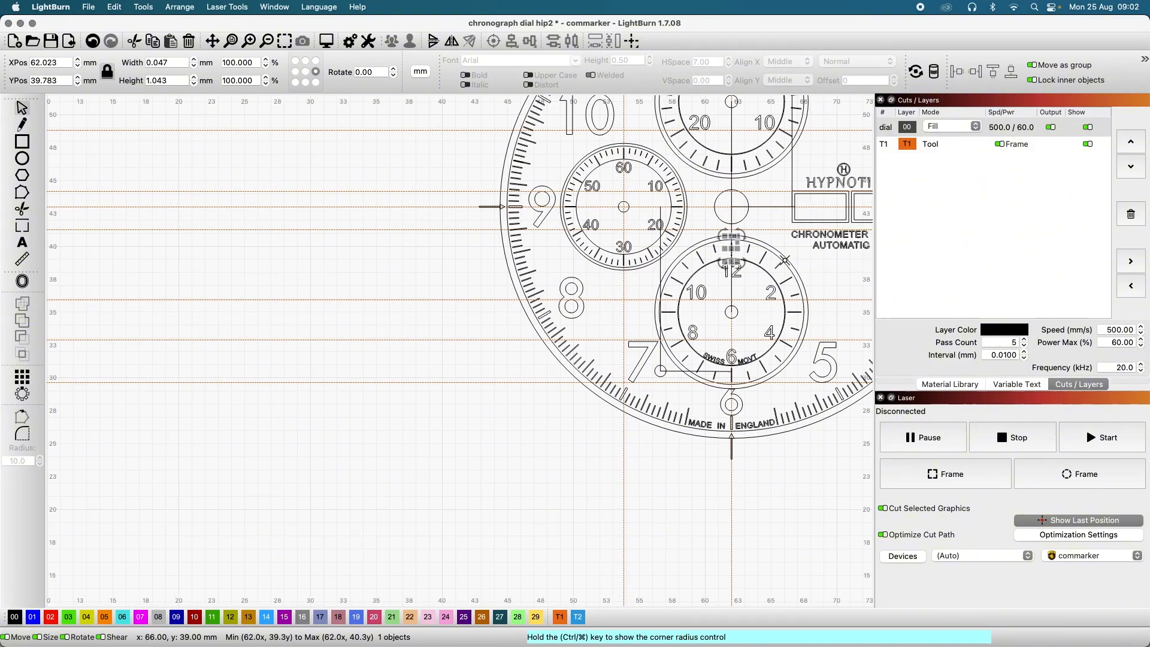
scroll(785, 260, "down", 3)
scroll(762, 171, "up", 9)
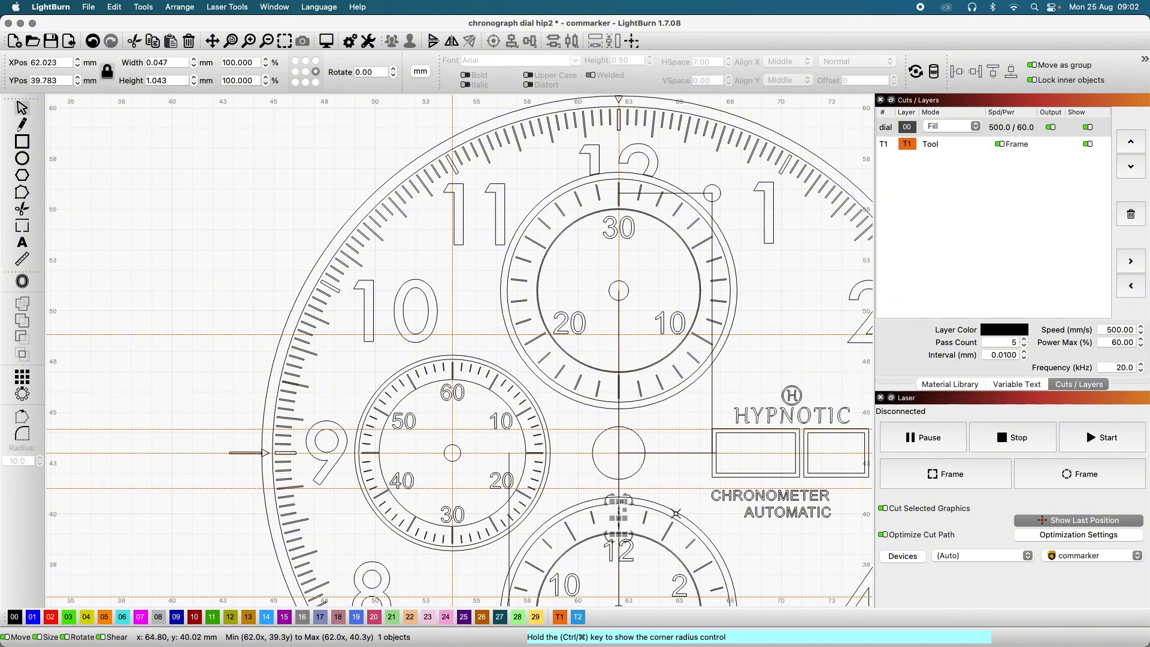
mouse_move(560, 644)
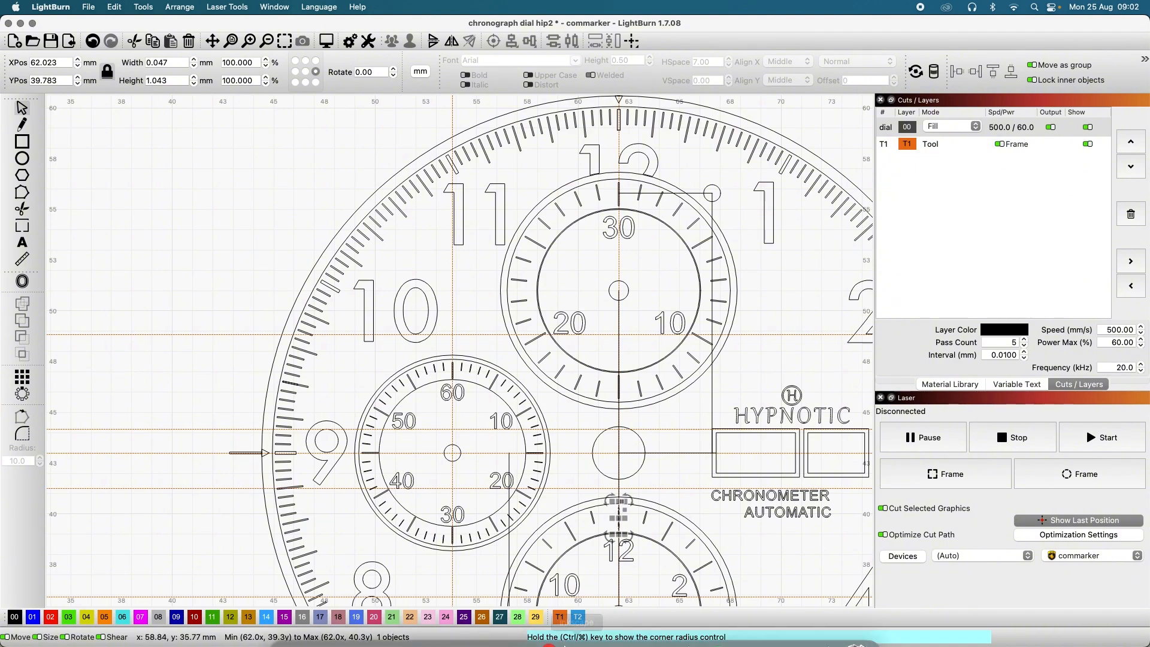
left_click(619, 629)
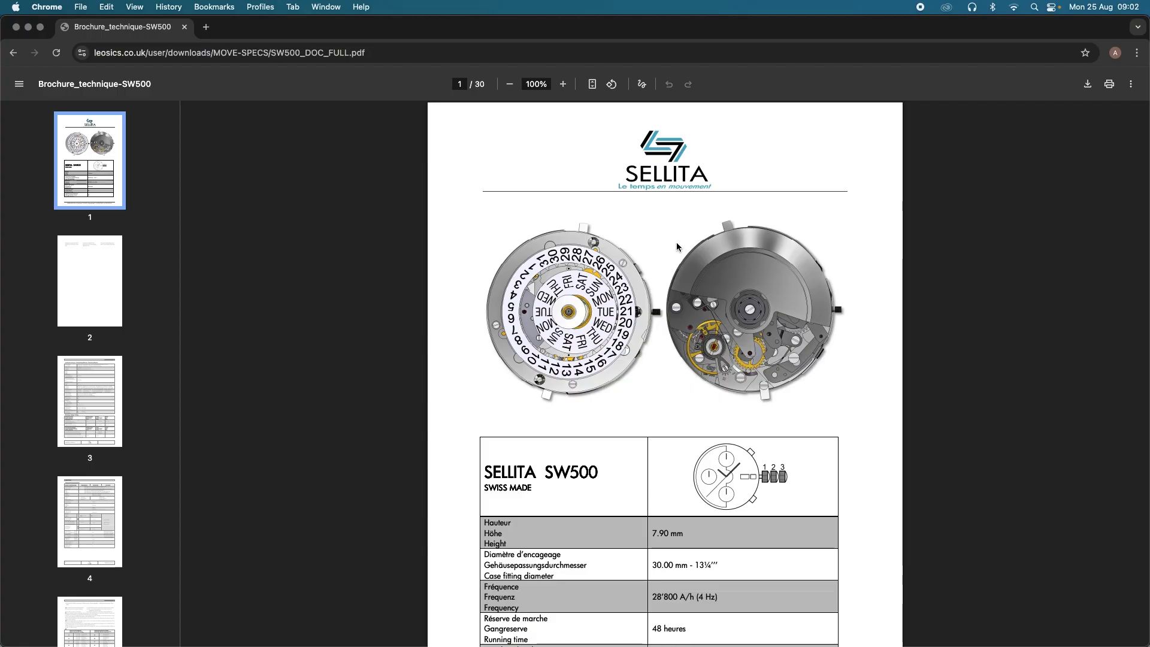
Step: Look through the general specifications, component lists and part illustrations in the SW500 brochure
scroll(768, 319, "down", 10)
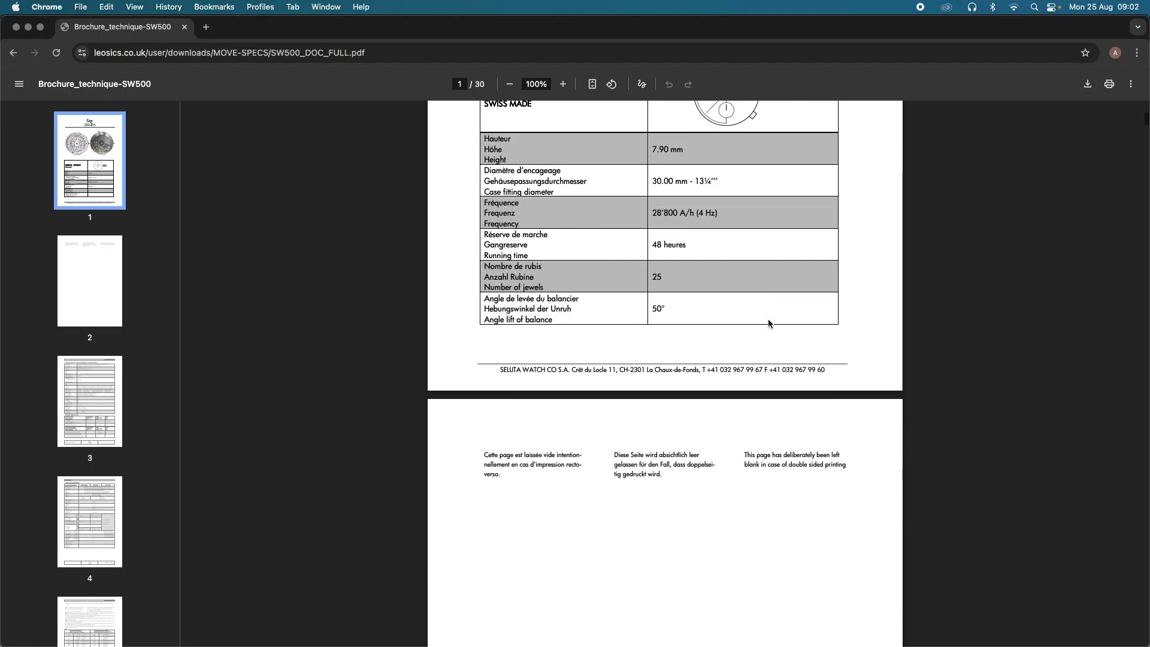
scroll(768, 320, "down", 15)
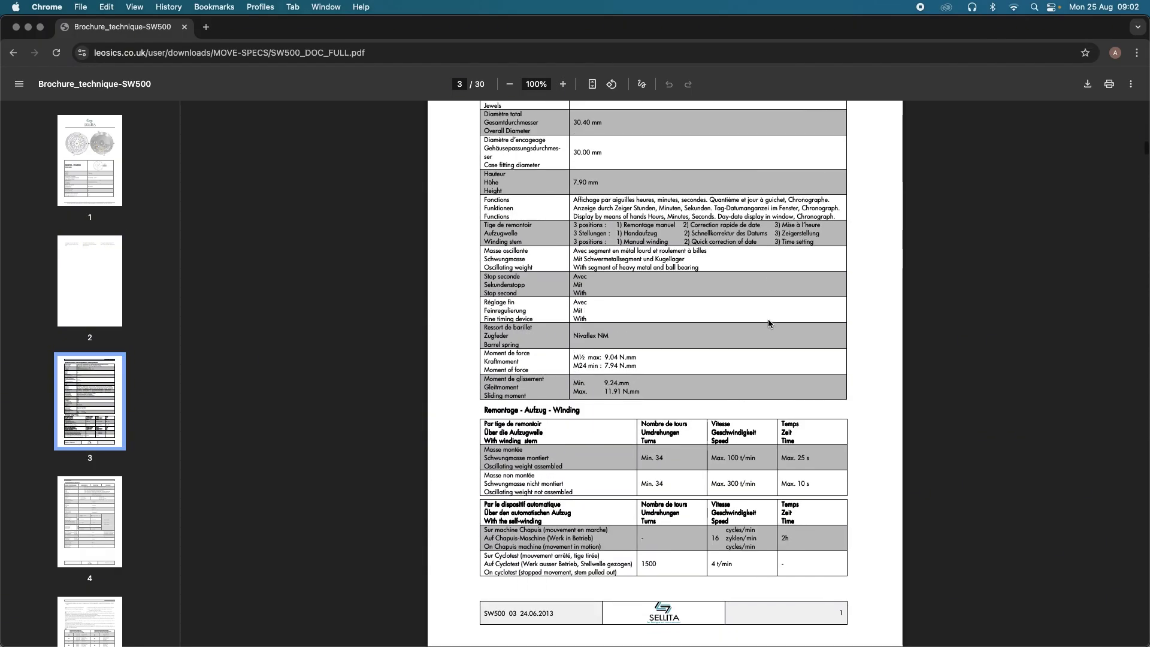
scroll(768, 320, "up", 20)
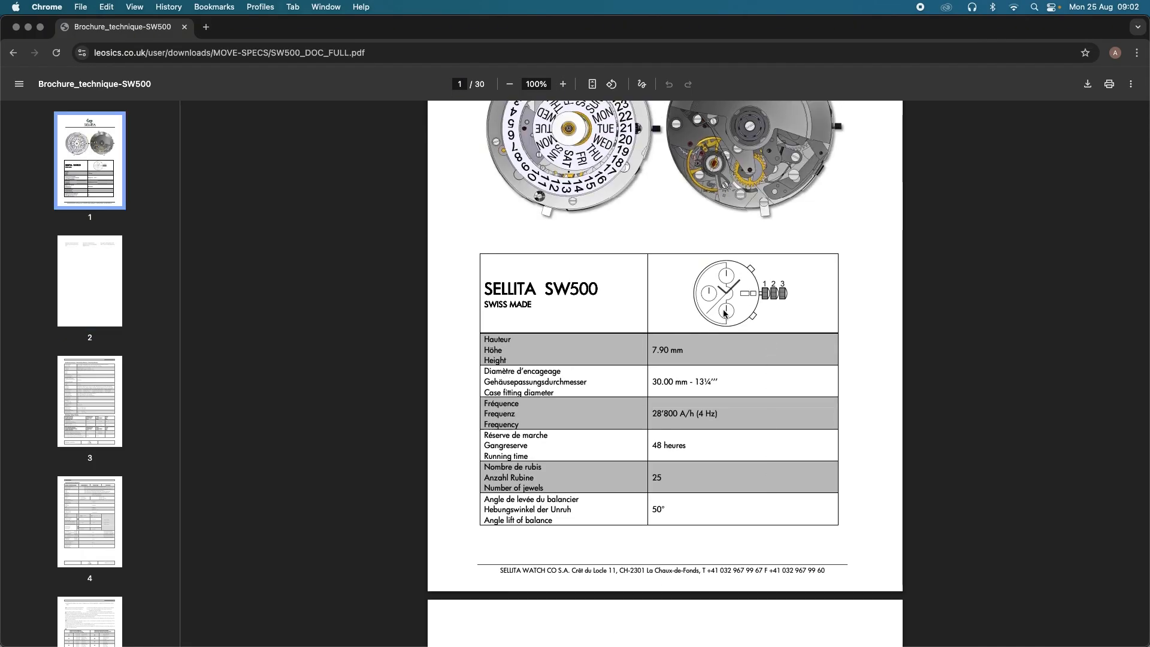
scroll(764, 347, "down", 20)
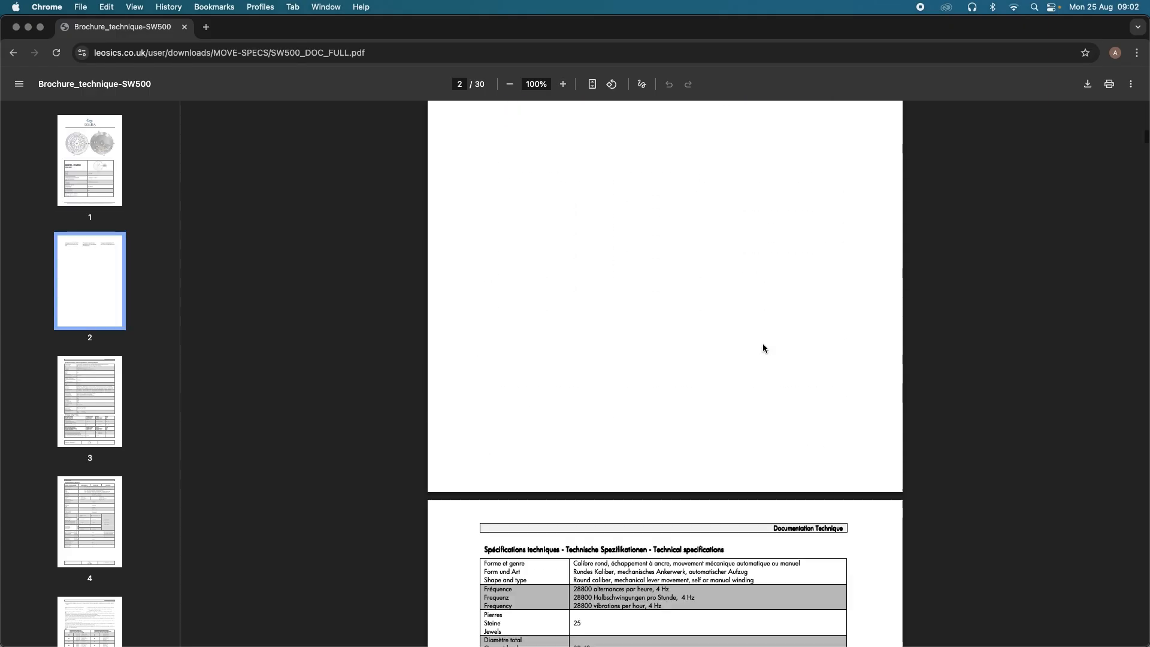
scroll(763, 348, "down", 20)
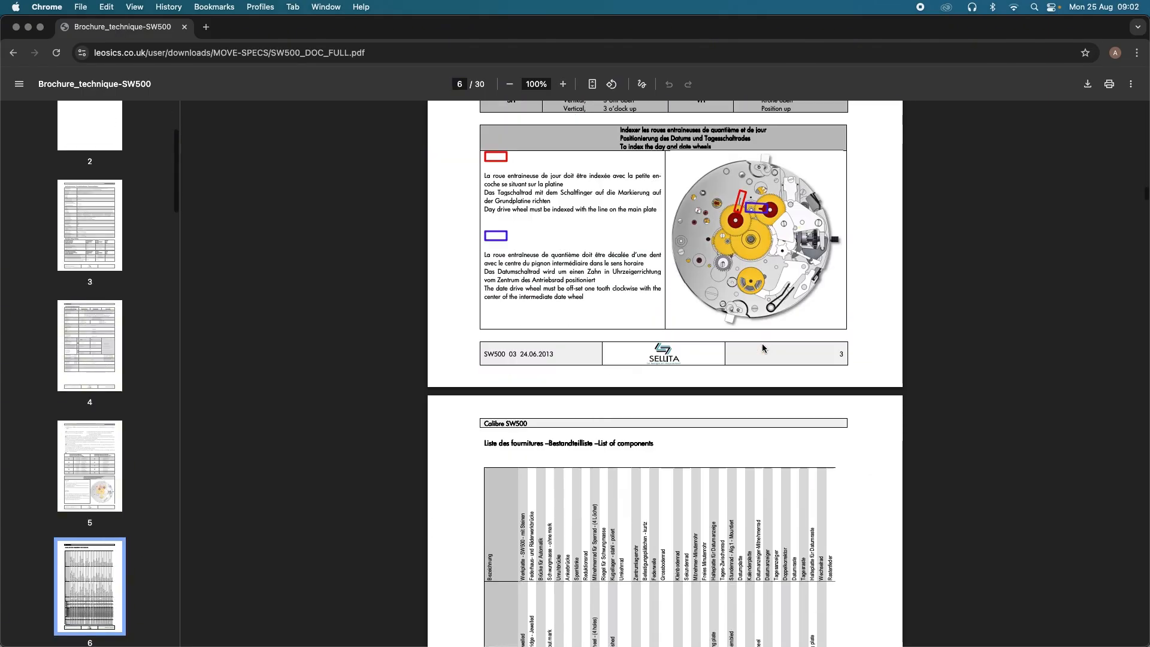
scroll(762, 348, "down", 20)
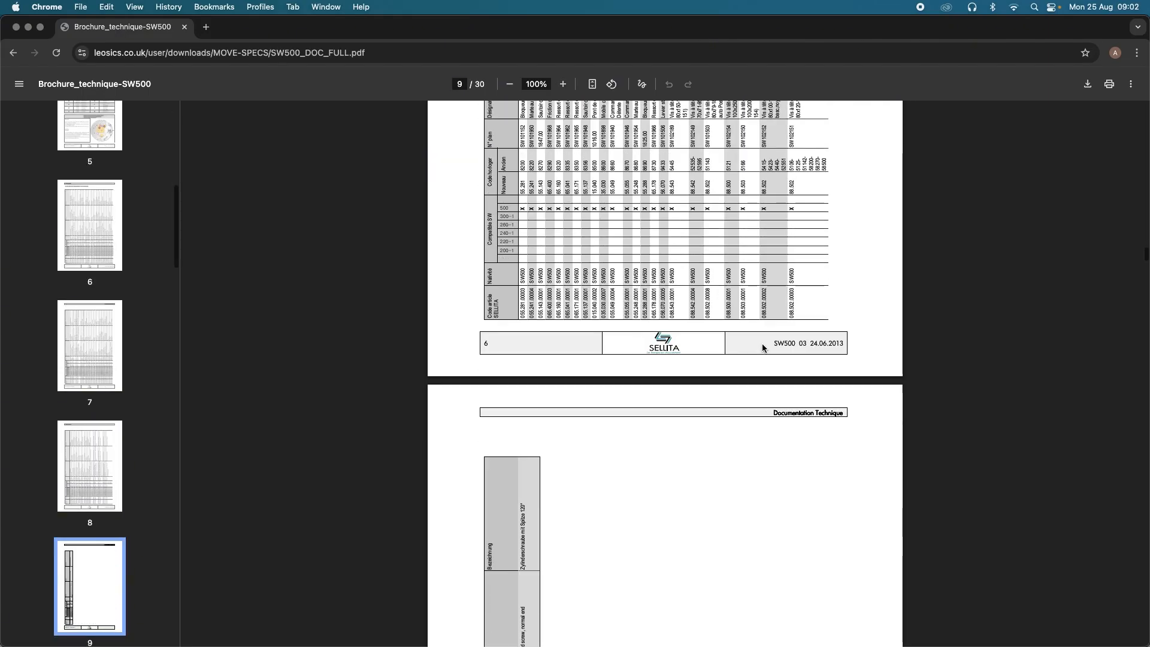
scroll(762, 347, "down", 18)
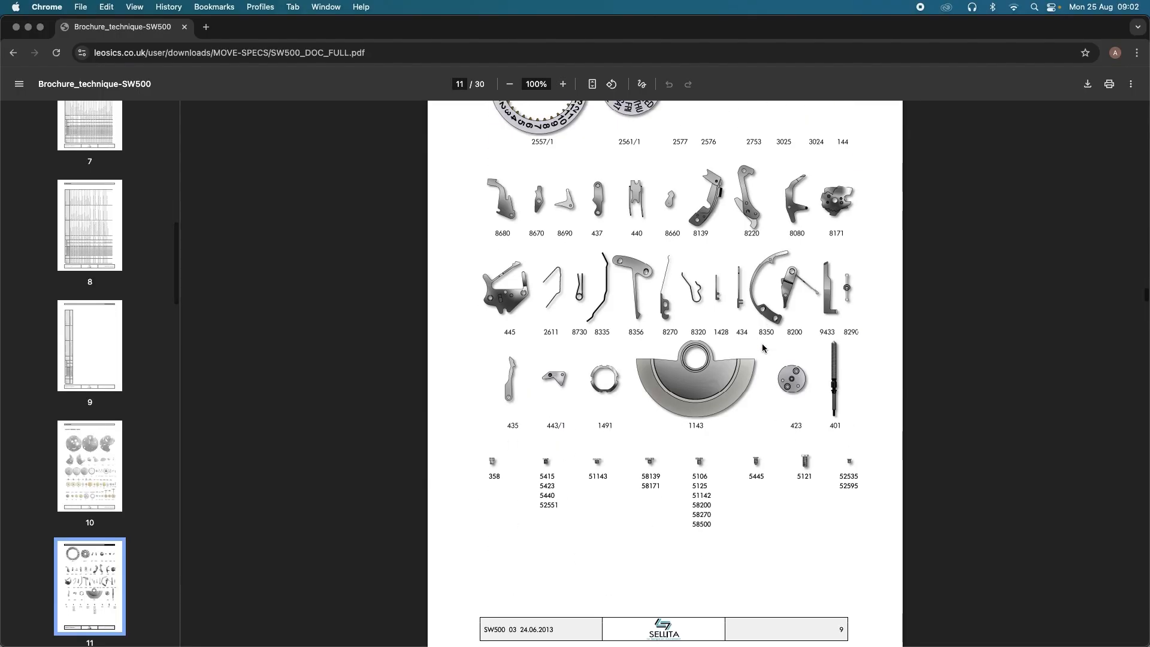
Step: Examine the exploded assembly diagrams, from the hand setting mechanism to the date and hour counter mechanism and the oscillating weight
scroll(762, 346, "down", 15)
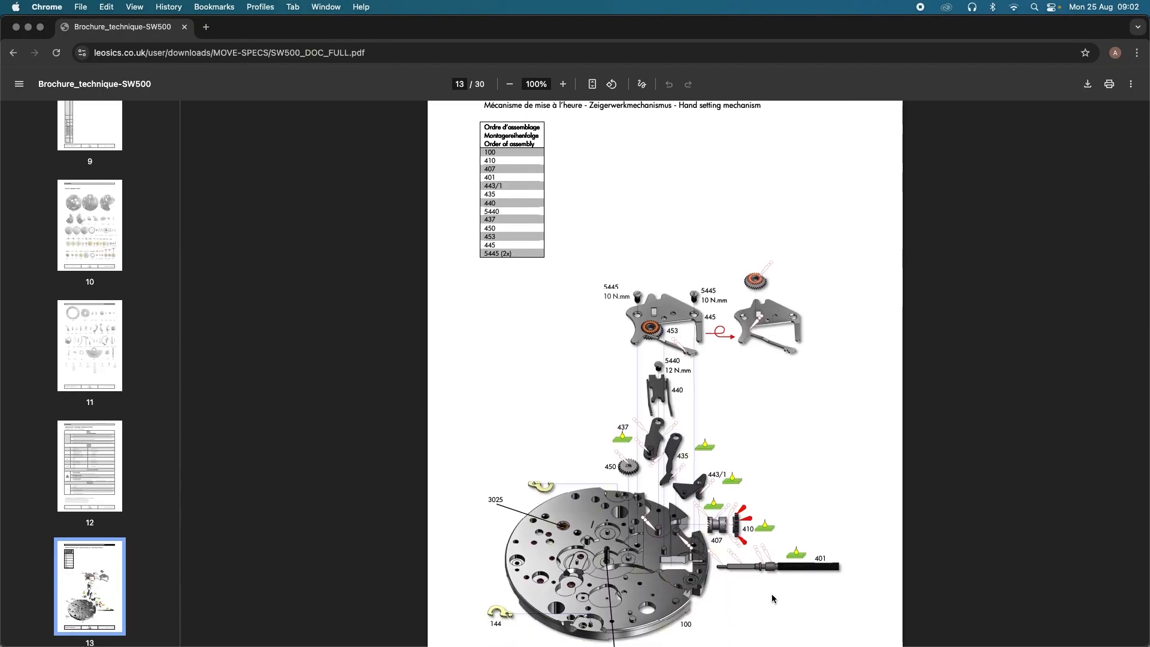
scroll(724, 490, "down", 9)
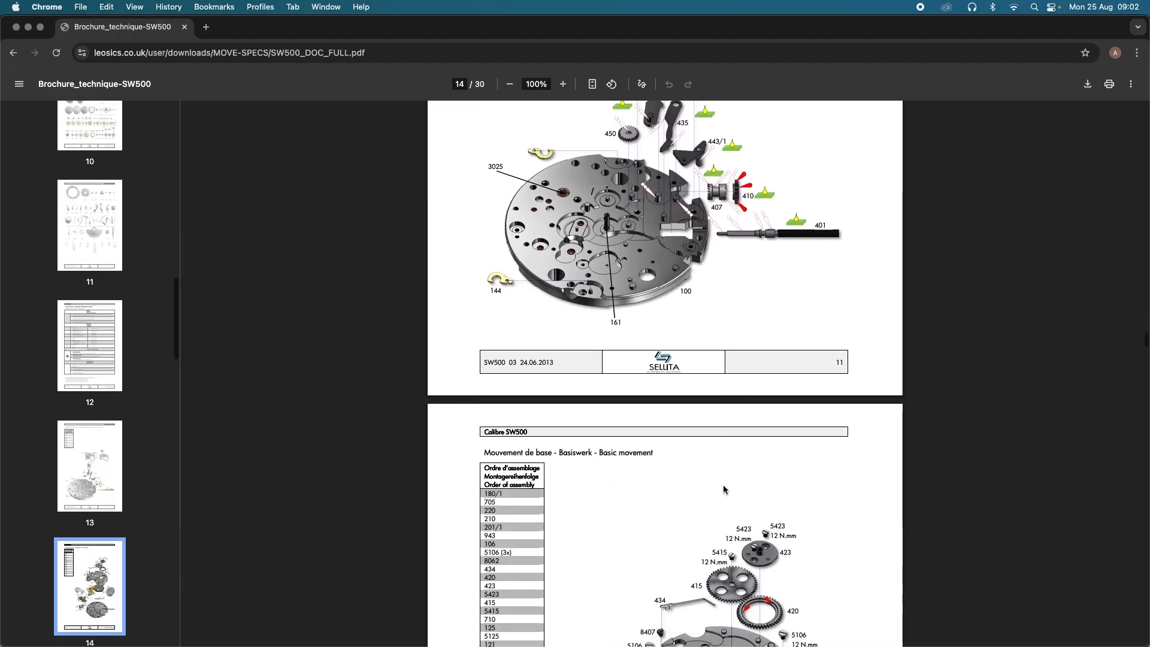
scroll(725, 490, "down", 4)
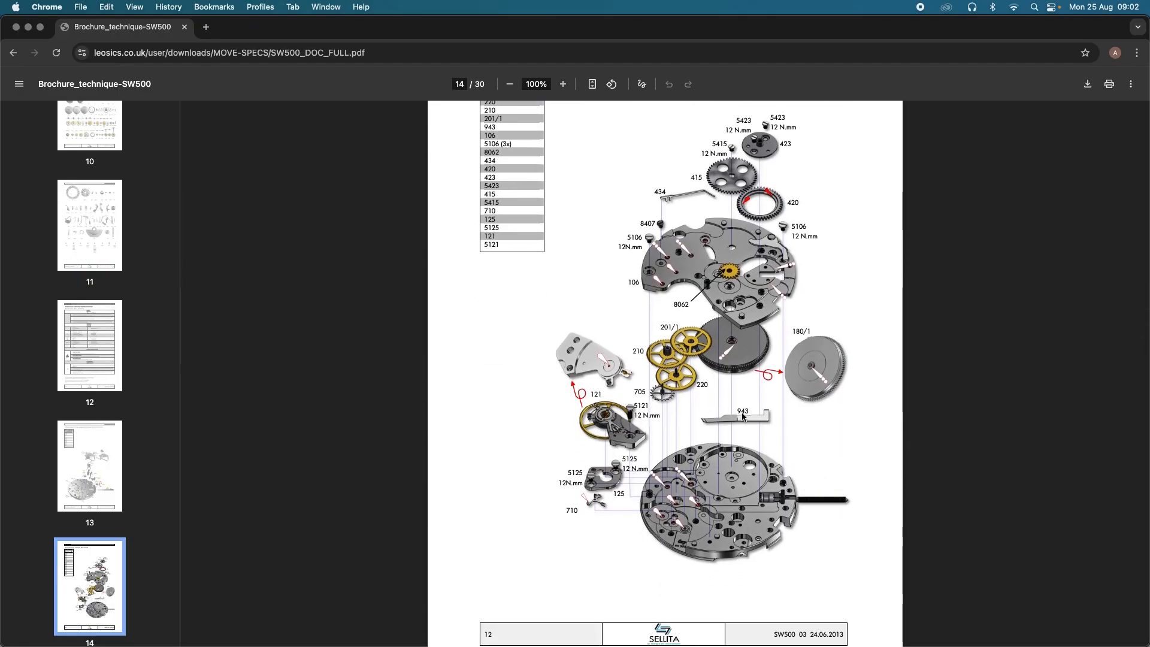
scroll(764, 440, "down", 15)
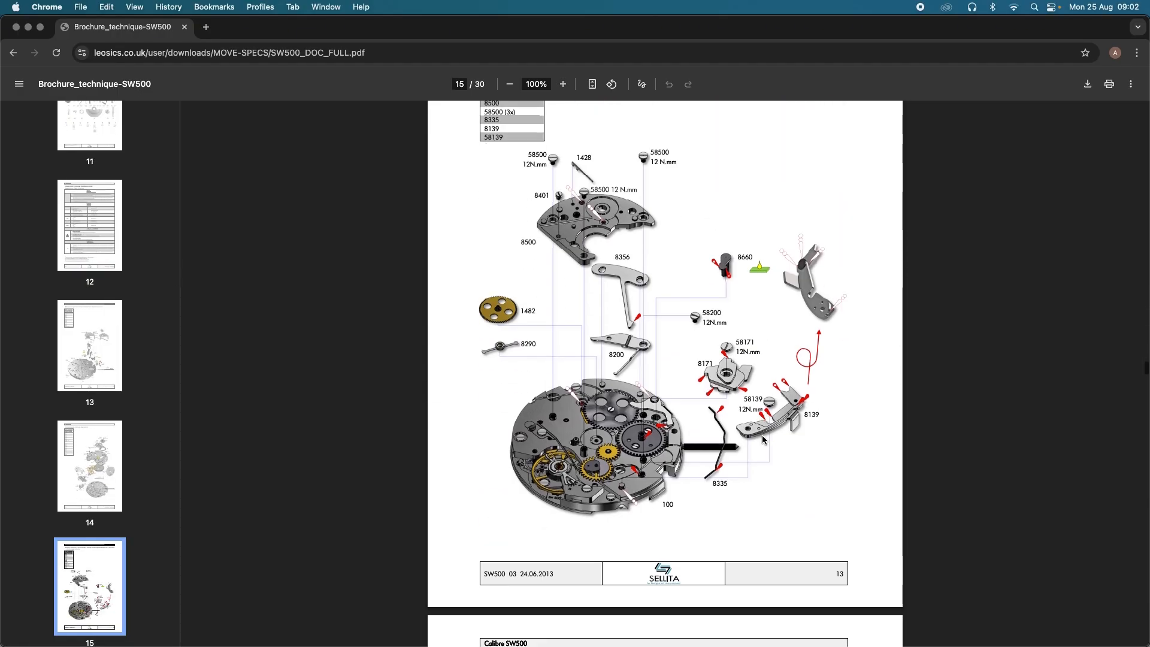
scroll(763, 440, "down", 10)
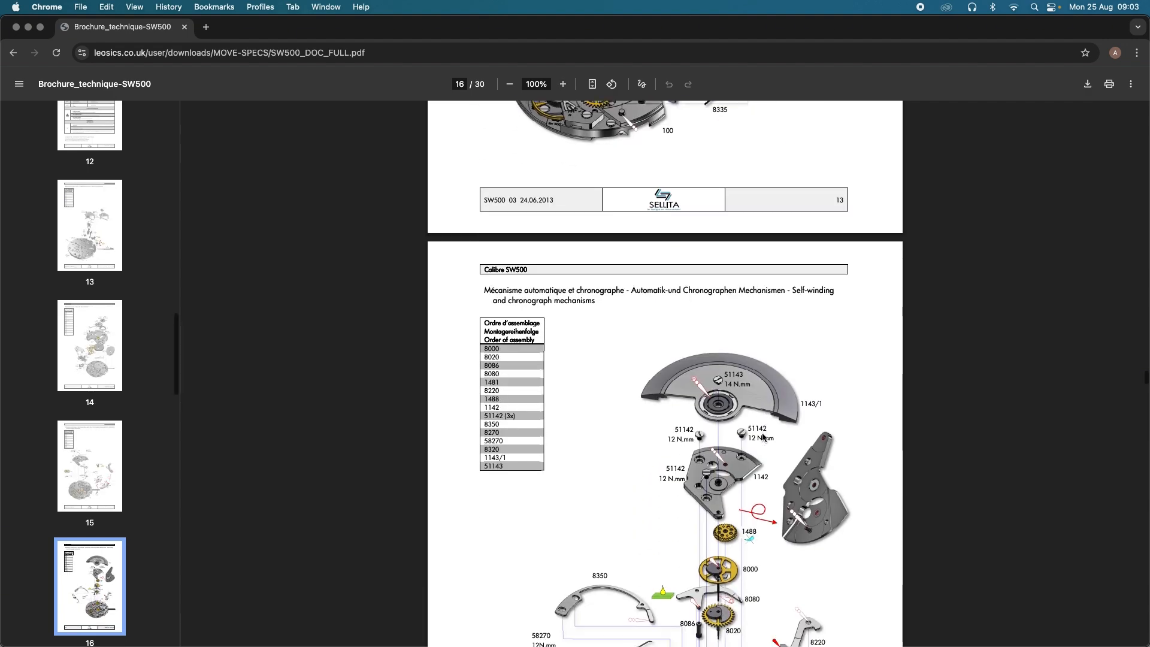
scroll(762, 435, "down", 7)
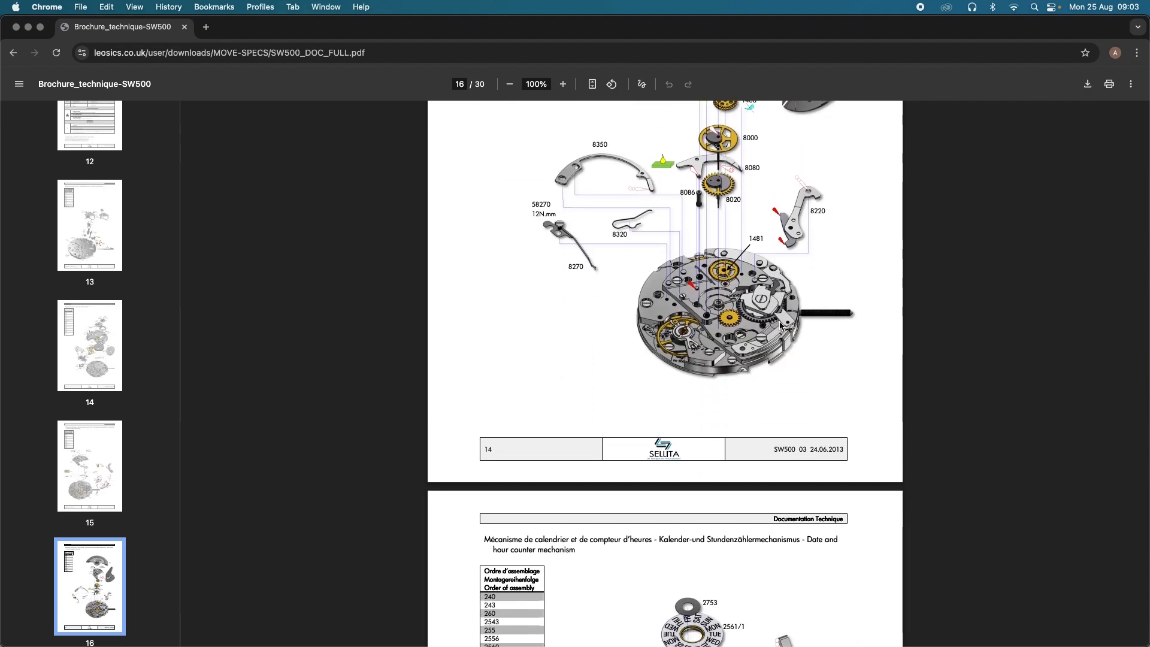
scroll(816, 342, "down", 5)
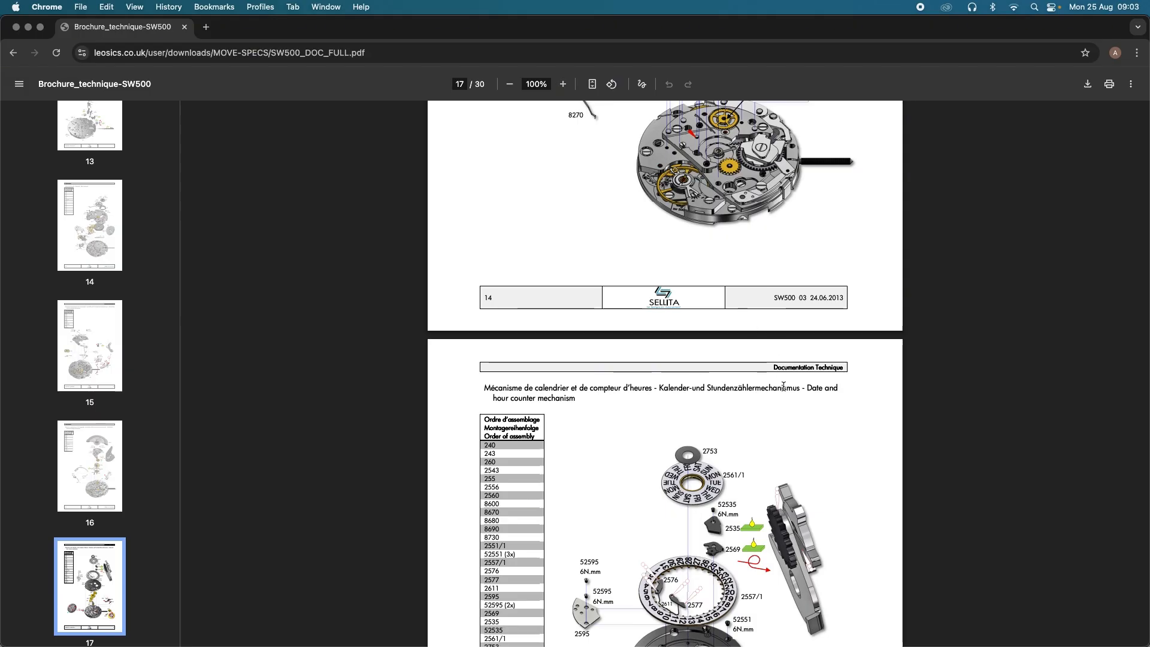
scroll(820, 456, "down", 7)
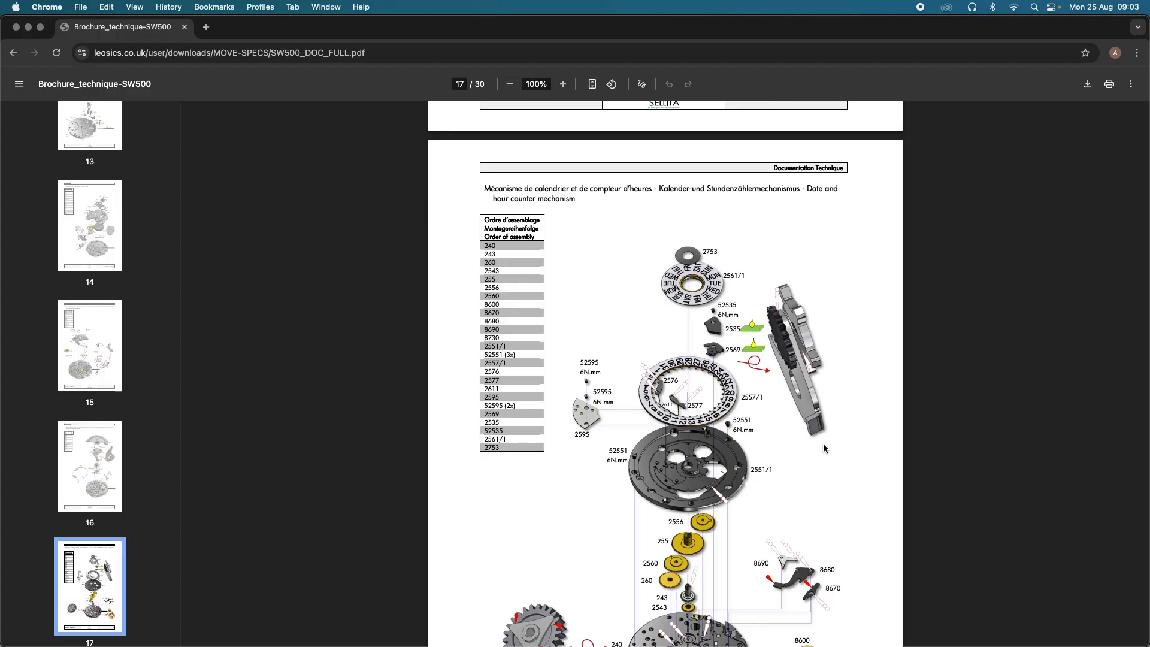
scroll(823, 443, "down", 12)
scroll(875, 443, "down", 20)
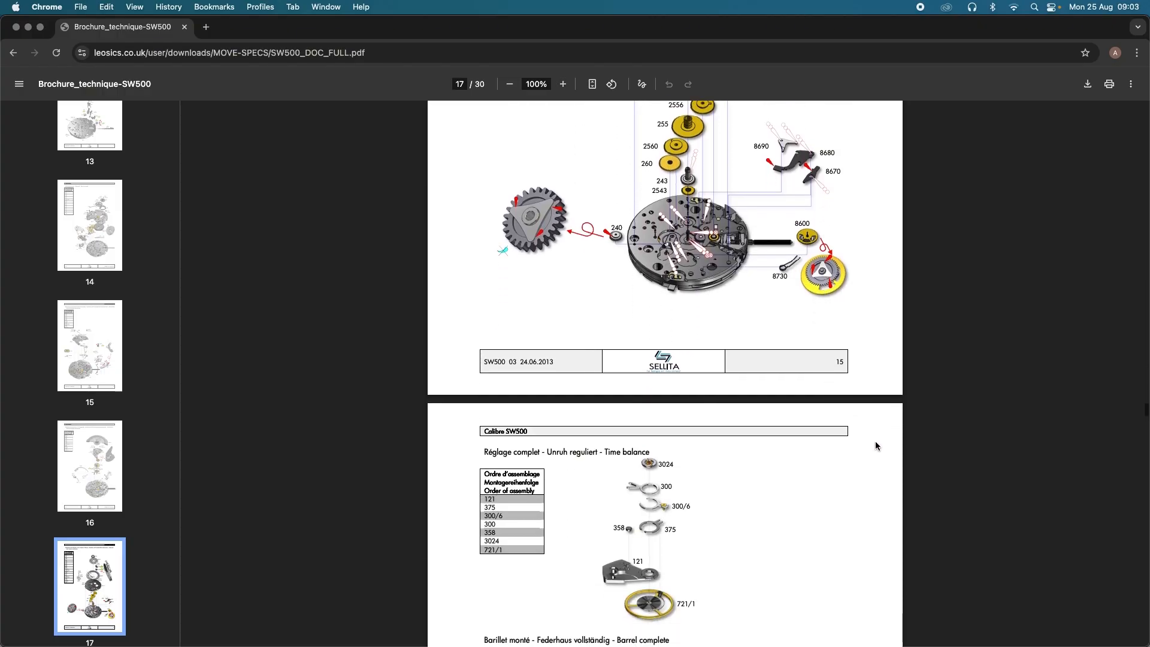
scroll(875, 441, "down", 2)
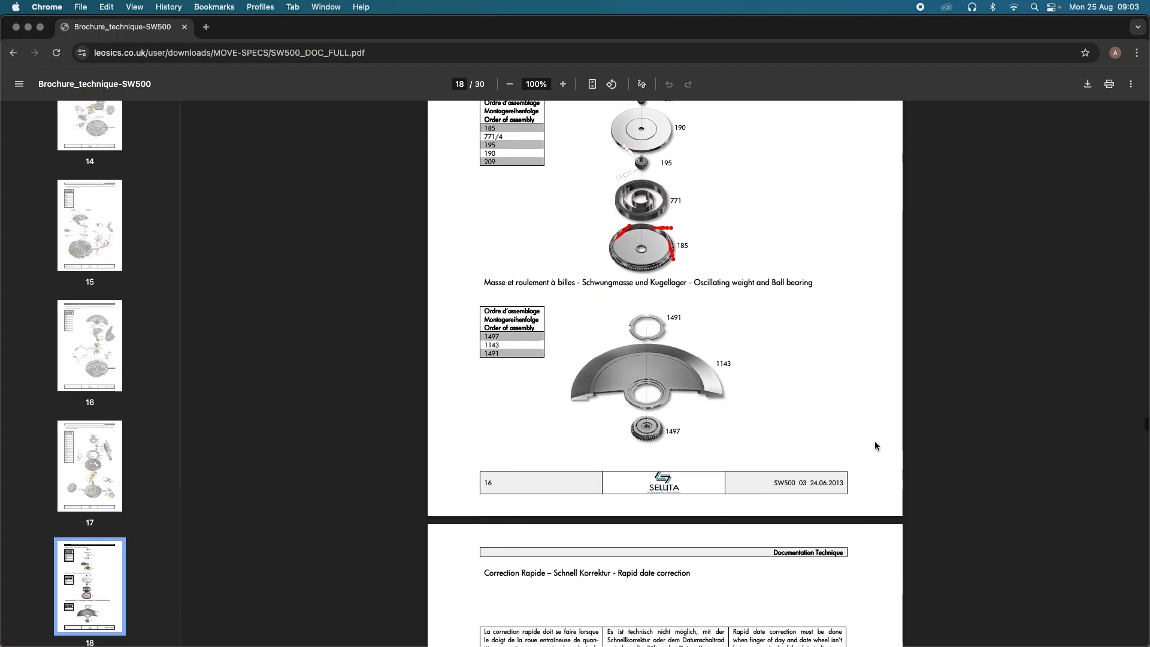
Step: Find the "Indications for Dial" drawing on page 25 and examine its hand-fitting positions, centre hole and calendar window dimensions
scroll(874, 446, "down", 20)
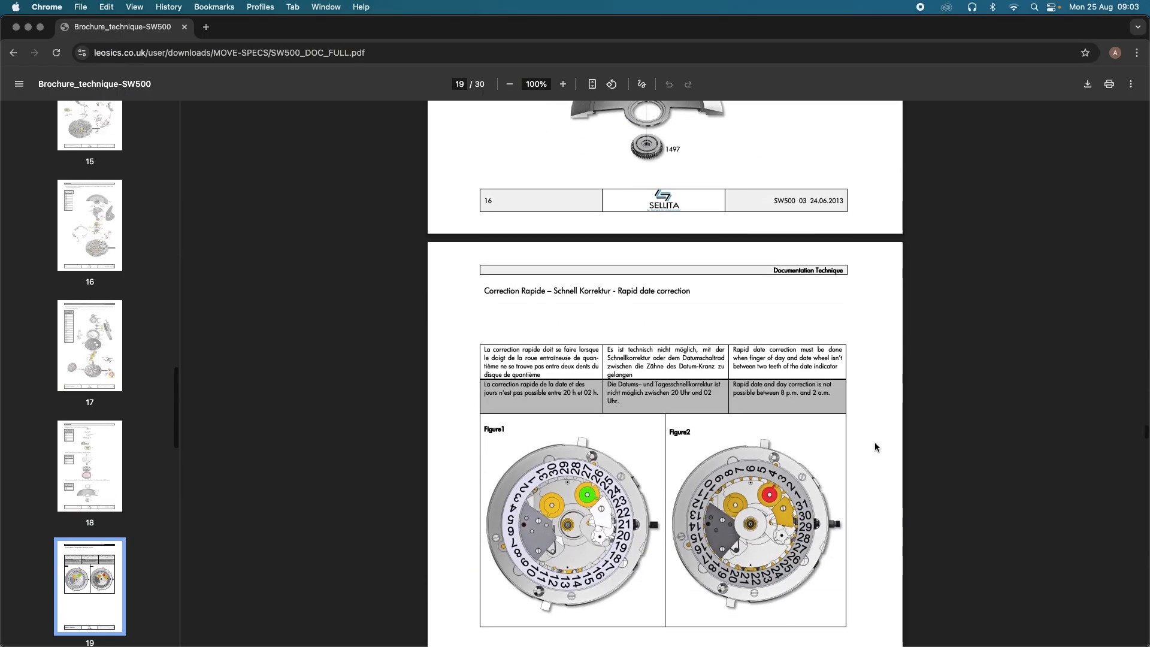
scroll(874, 446, "down", 16)
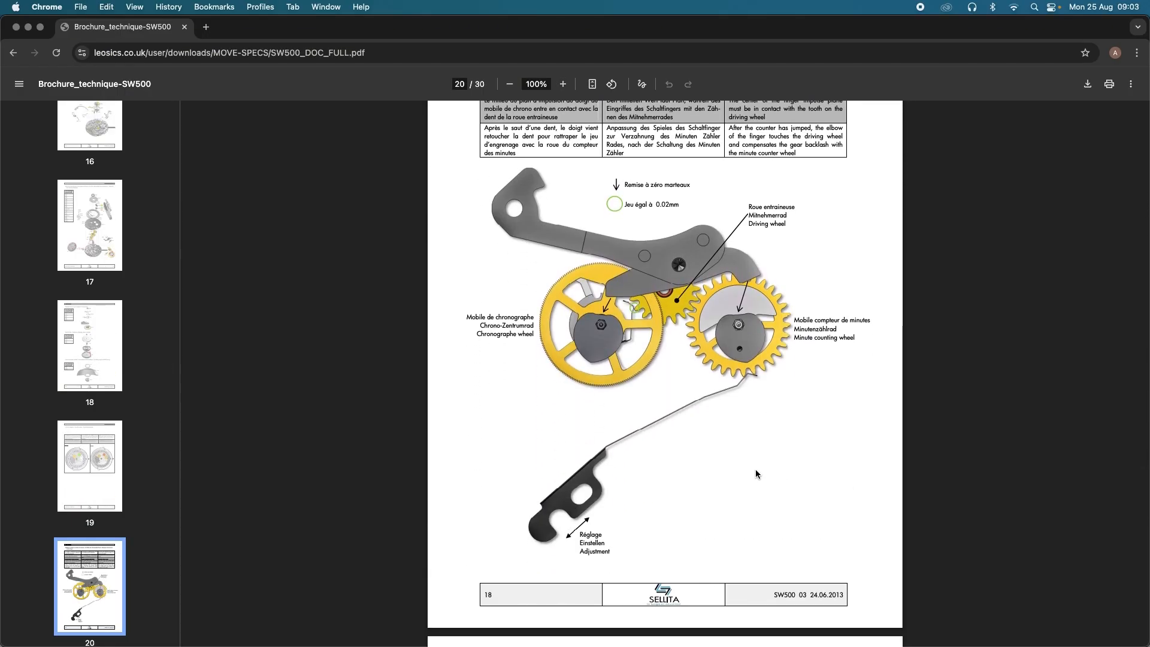
scroll(756, 468, "down", 20)
scroll(772, 469, "down", 20)
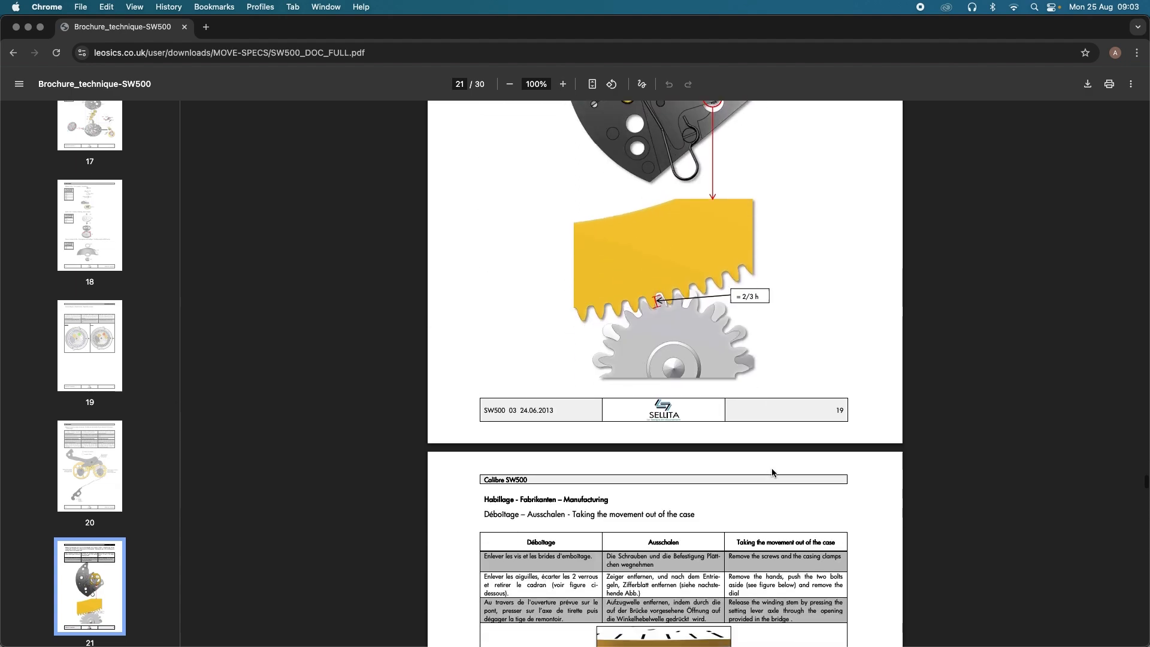
scroll(707, 429, "down", 2)
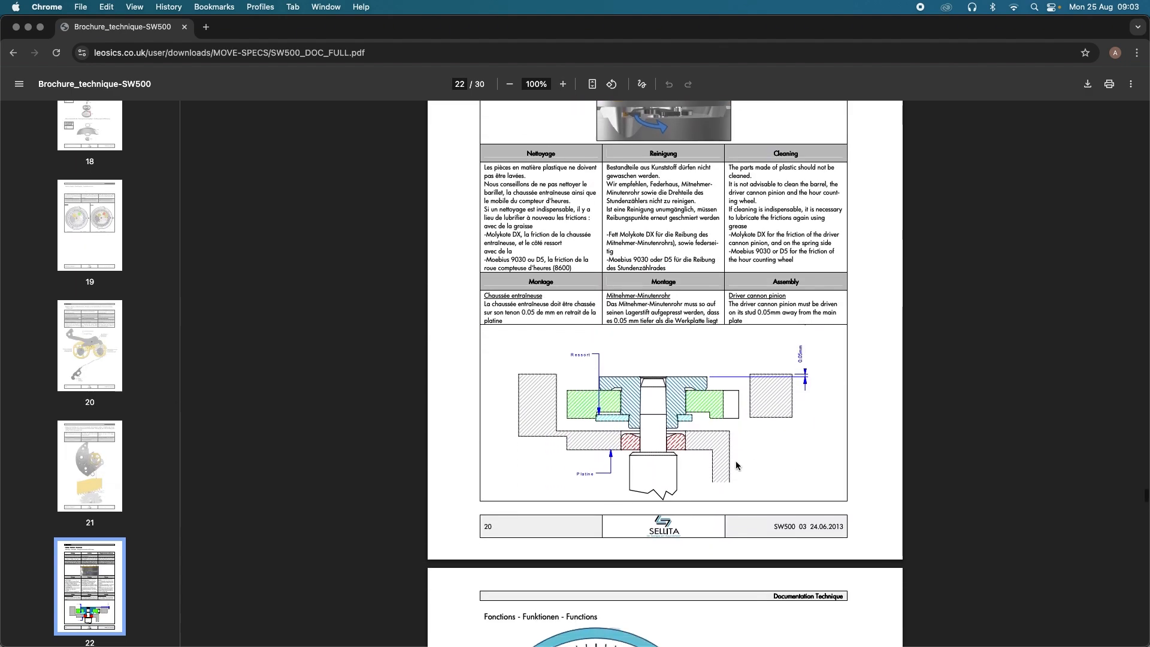
scroll(741, 423, "down", 20)
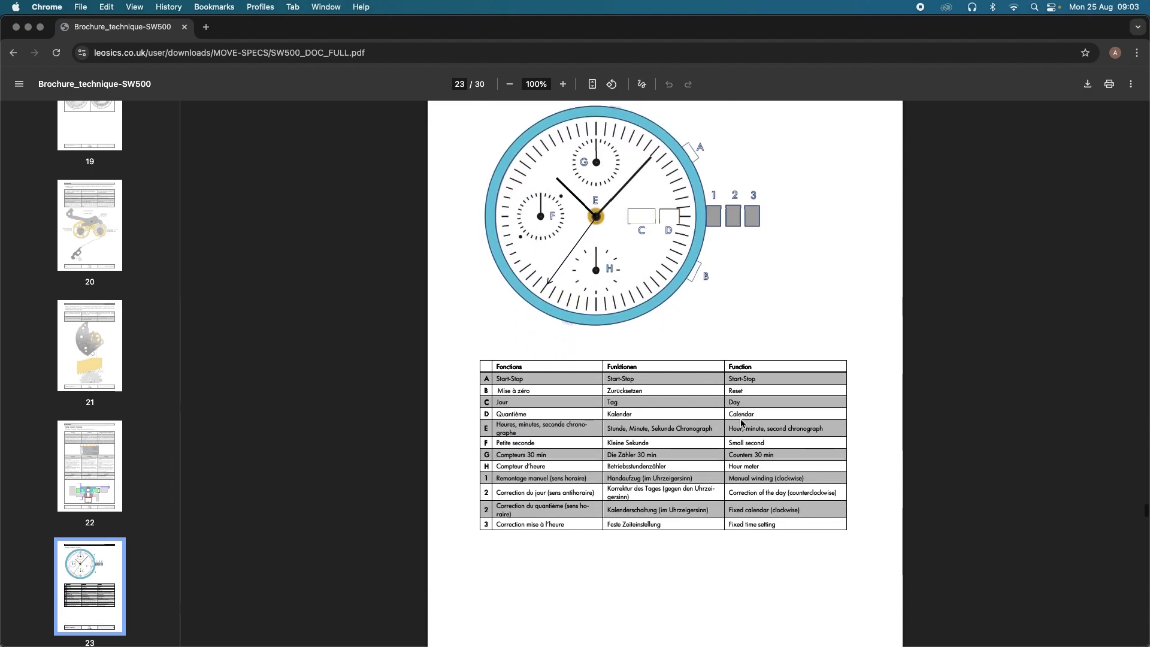
scroll(741, 423, "down", 15)
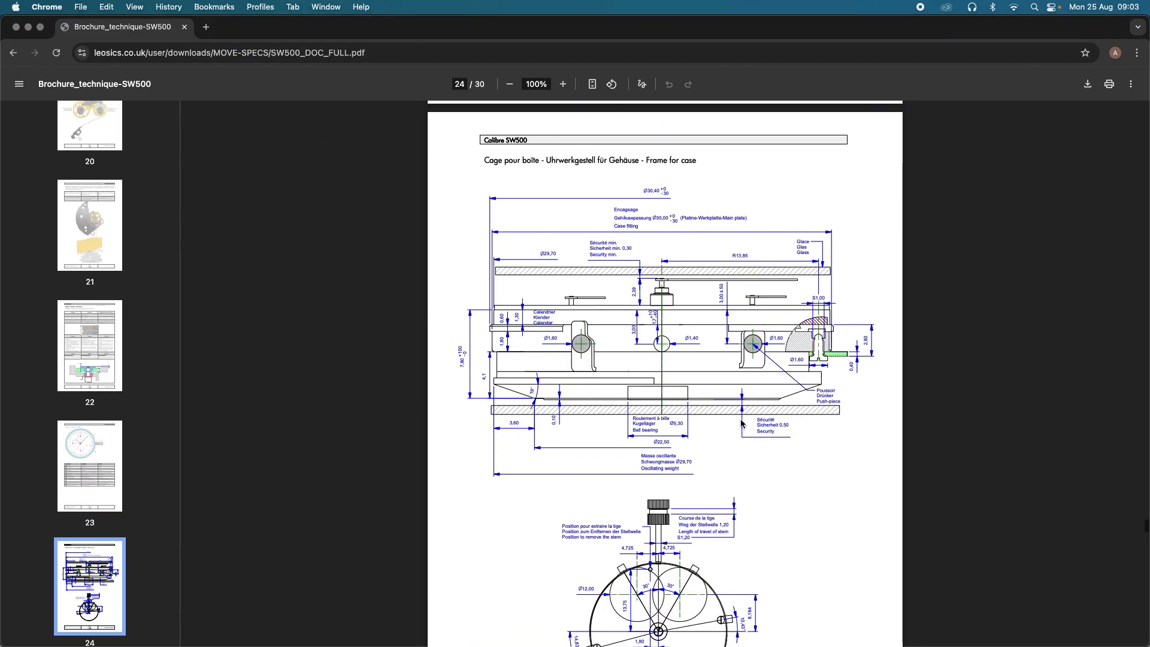
scroll(741, 423, "down", 20)
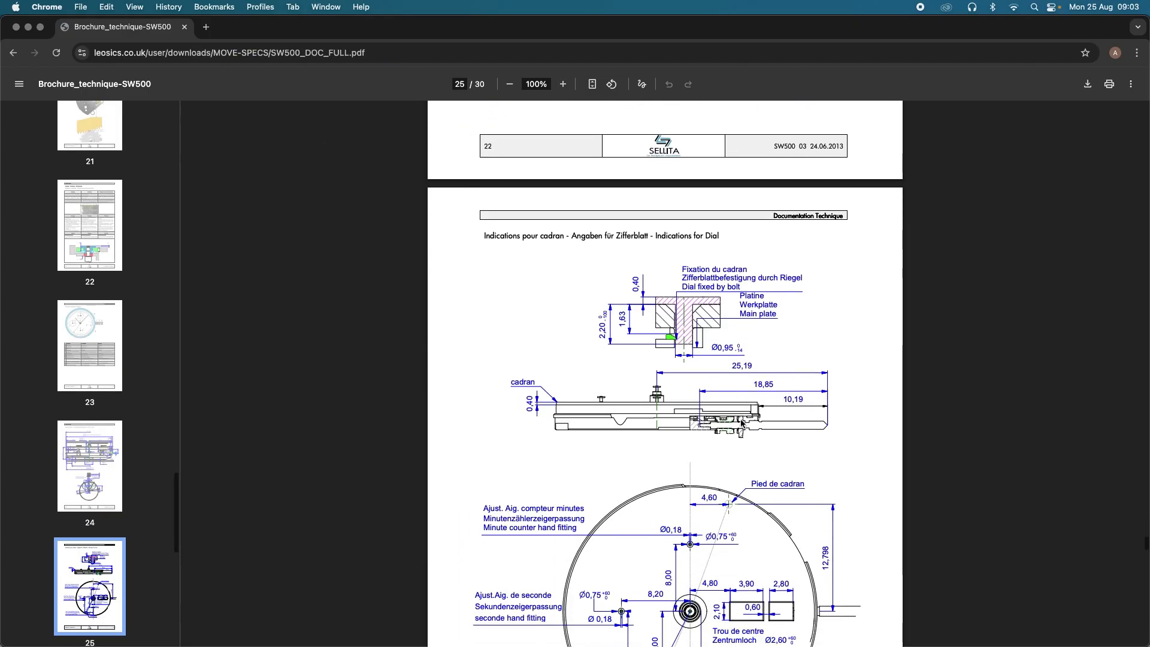
scroll(740, 423, "down", 4)
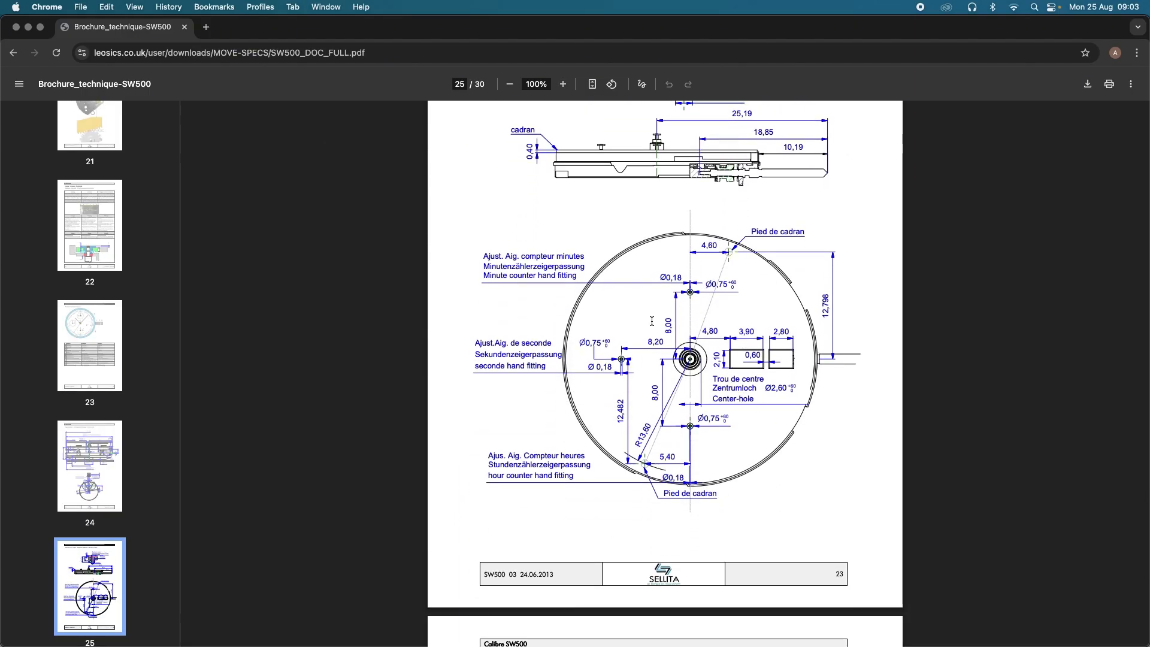
scroll(803, 330, "down", 1)
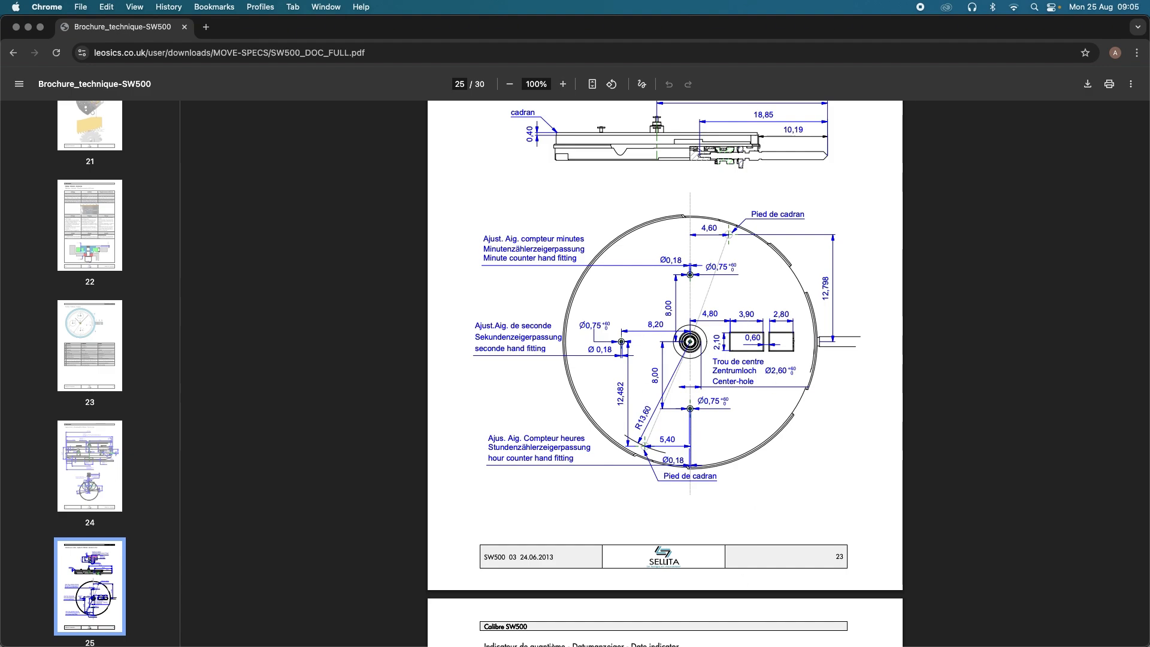
Step: Switch to LightBurn and inspect the construction lines around the 30-minute subdial and the calendar windows
left_click(666, 630)
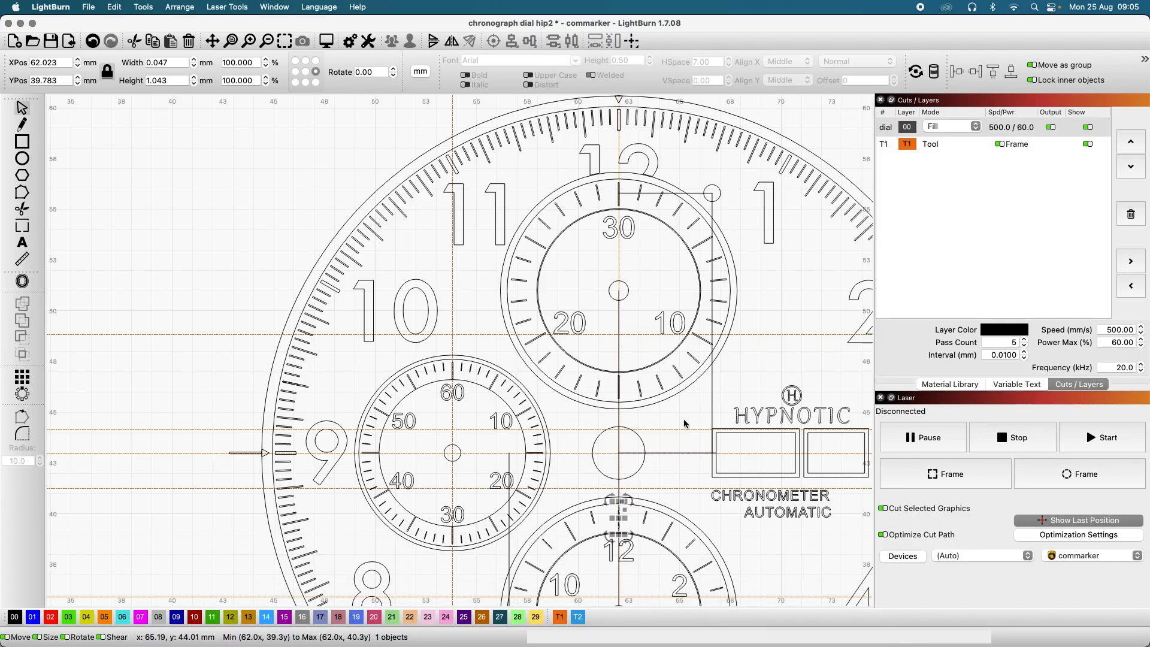
scroll(685, 424, "down", 5)
scroll(514, 273, "up", 4)
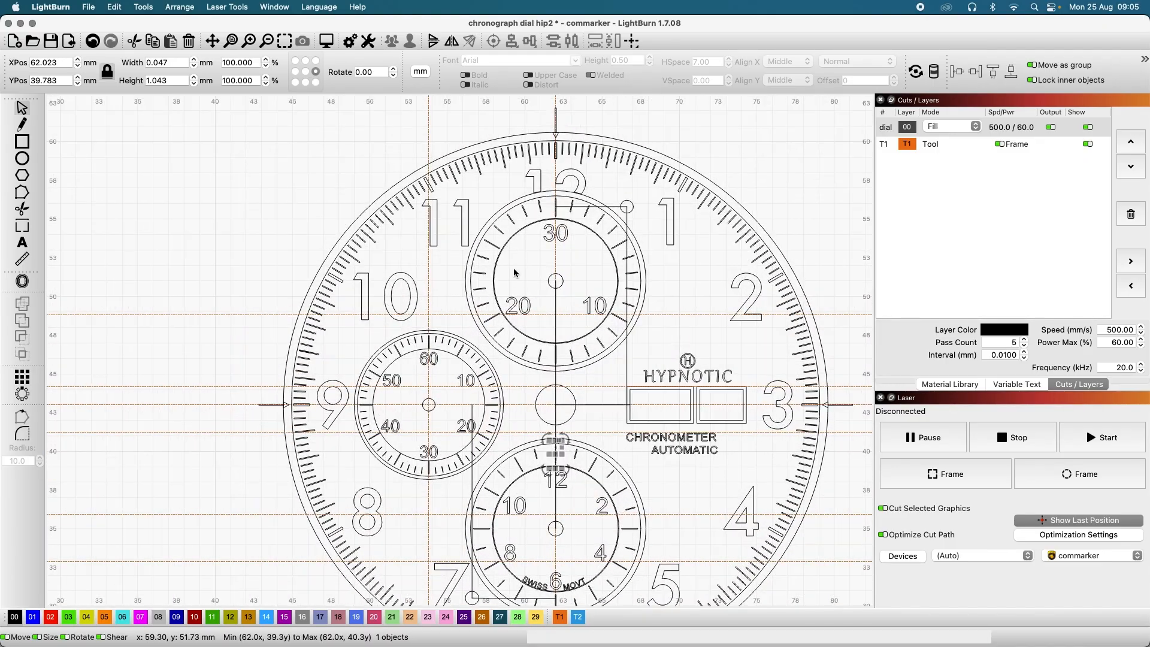
scroll(514, 272, "up", 5)
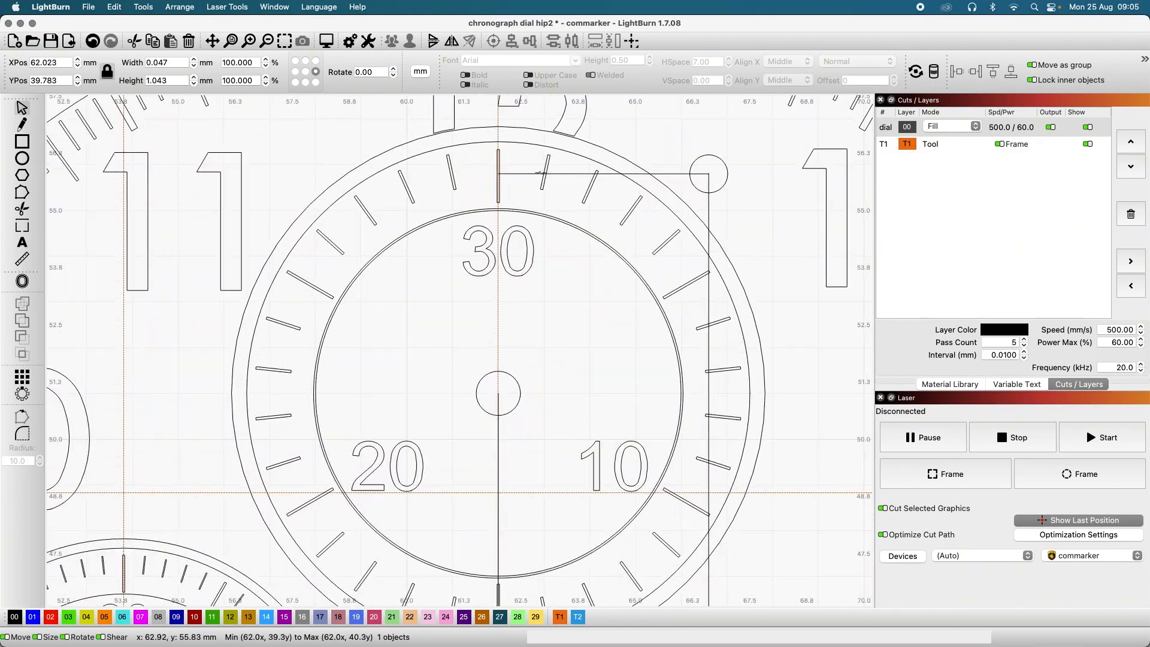
scroll(541, 173, "up", 1)
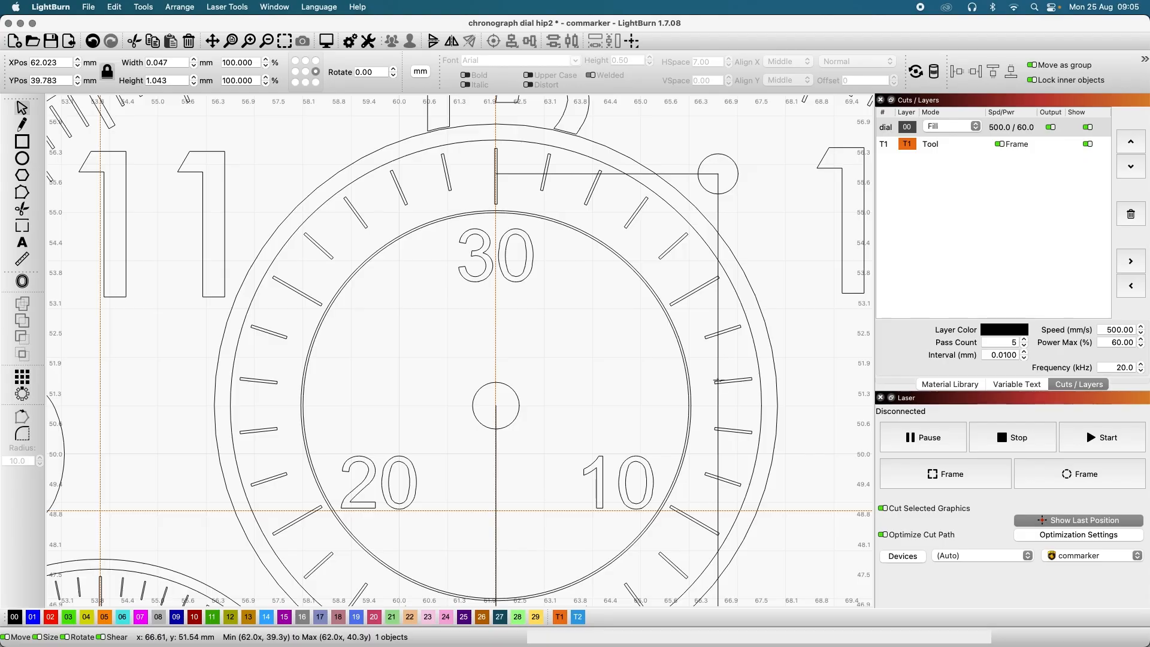
Step: Select the horizontal construction line from the dial centre to the calendar window to check its length, and return to the brochure in Chrome
scroll(716, 380, "down", 3)
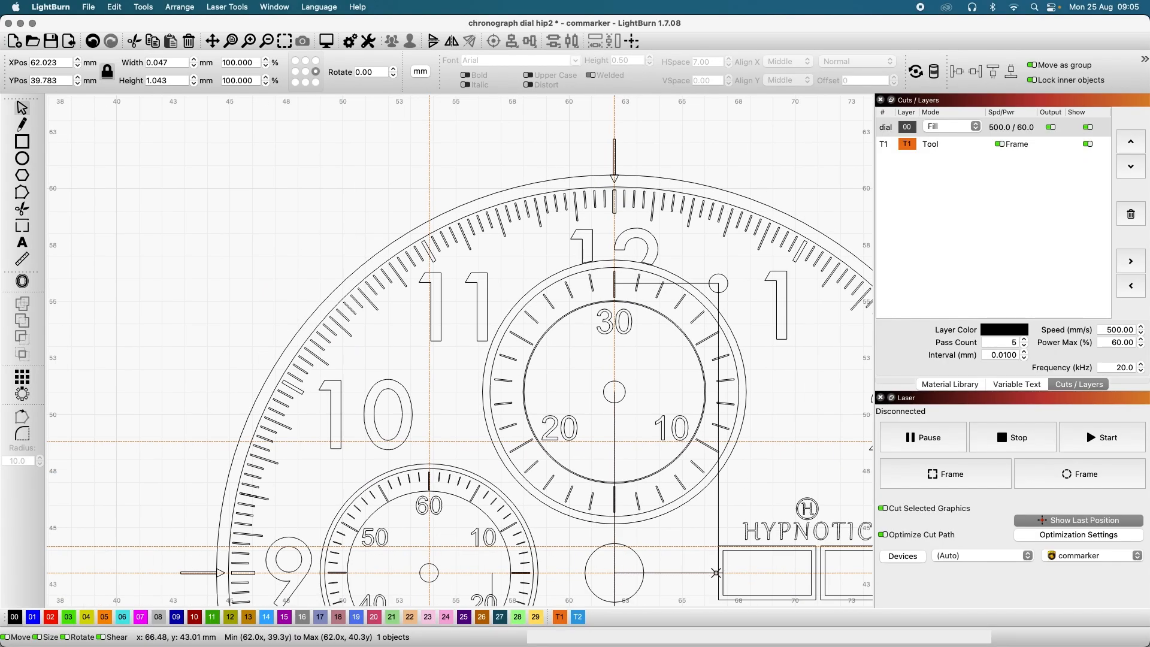
scroll(716, 572, "up", 4)
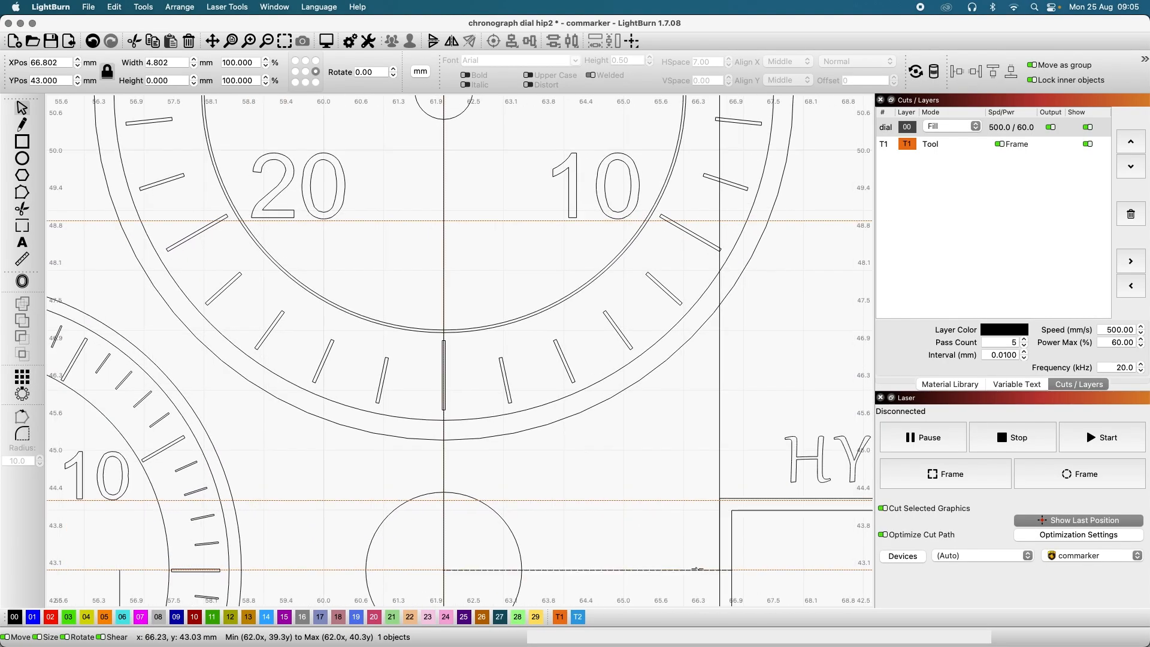
left_click(697, 569)
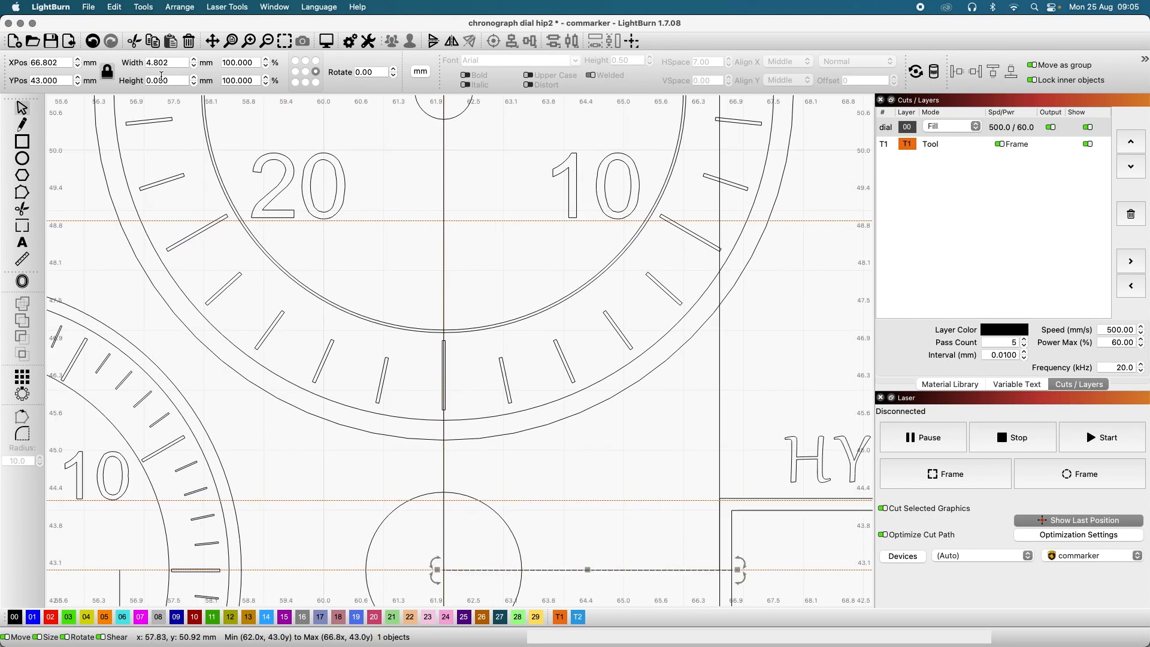
mouse_move(633, 644)
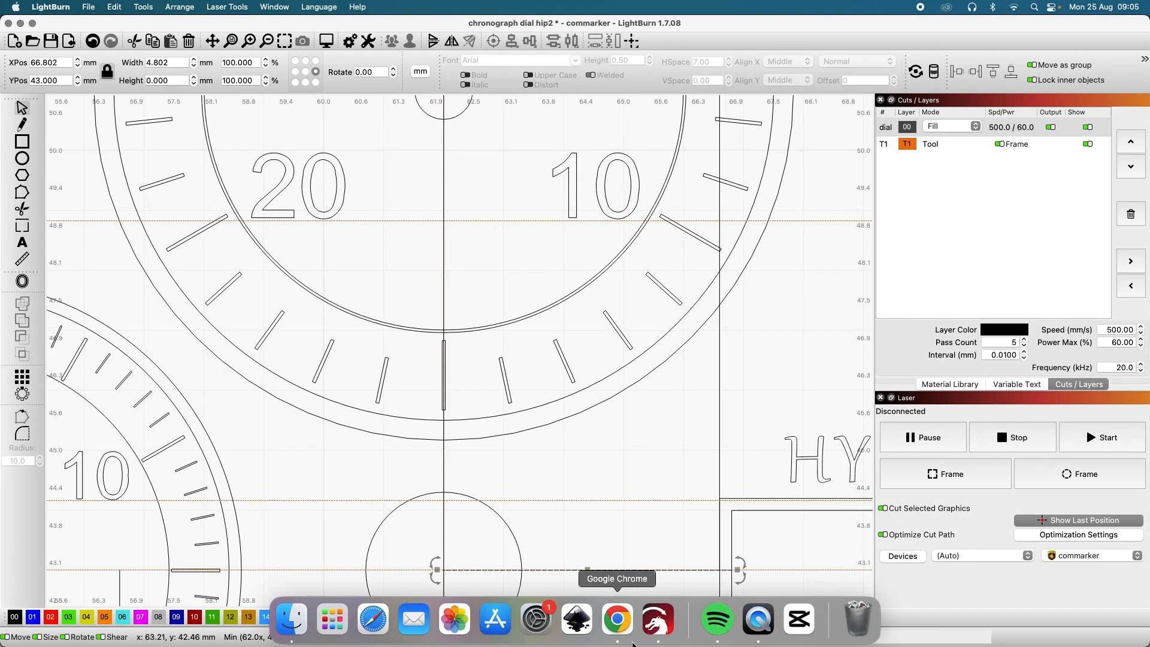
left_click(619, 626)
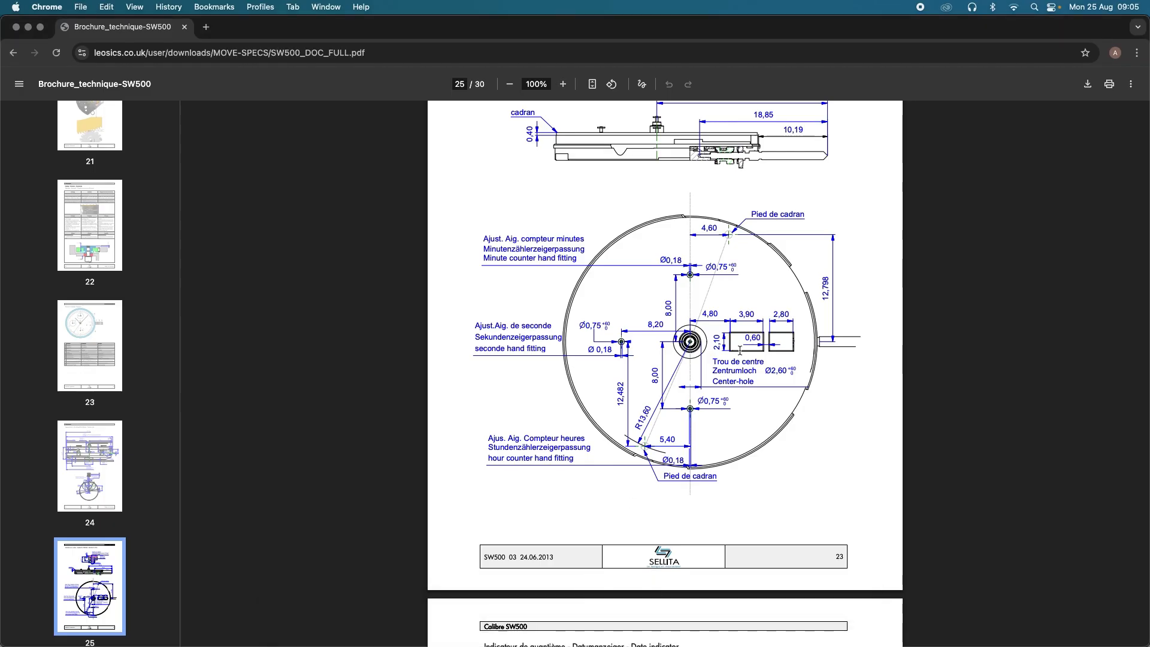
Step: Return from the brochure to LightBurn and select the vertical construction line from the dial centre to the 30-minute subdial to check its length
scroll(745, 338, "down", 5)
scroll(718, 332, "up", 5)
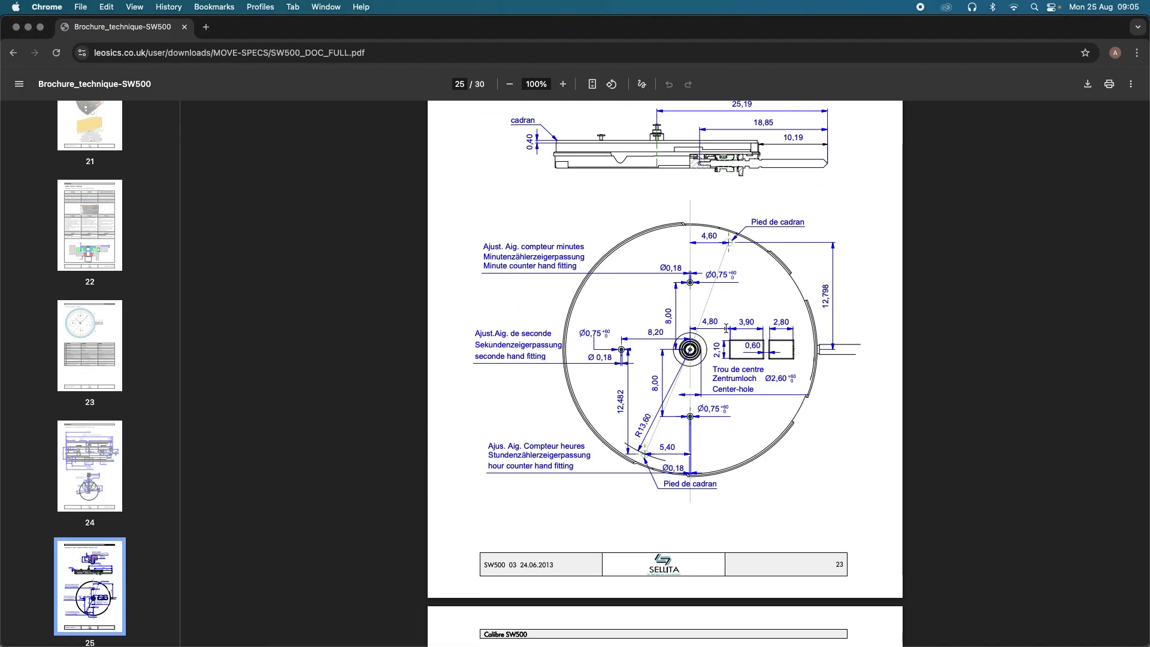
mouse_move(716, 645)
scroll(689, 293, "up", 1)
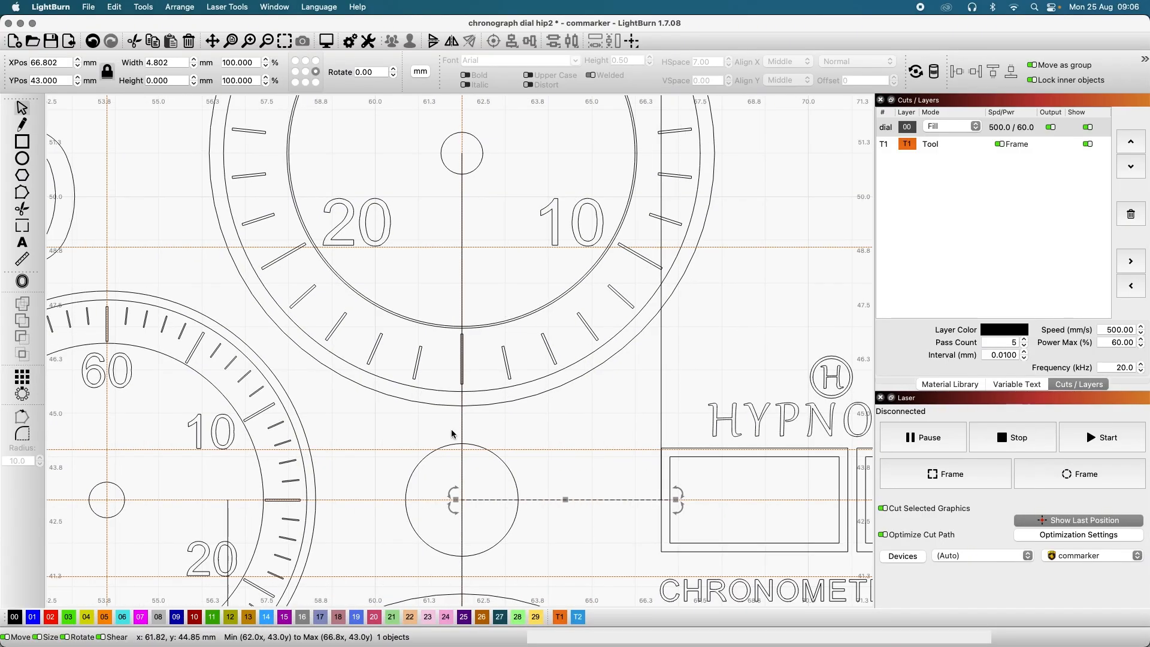
scroll(457, 441, "down", 3)
scroll(458, 470, "up", 4)
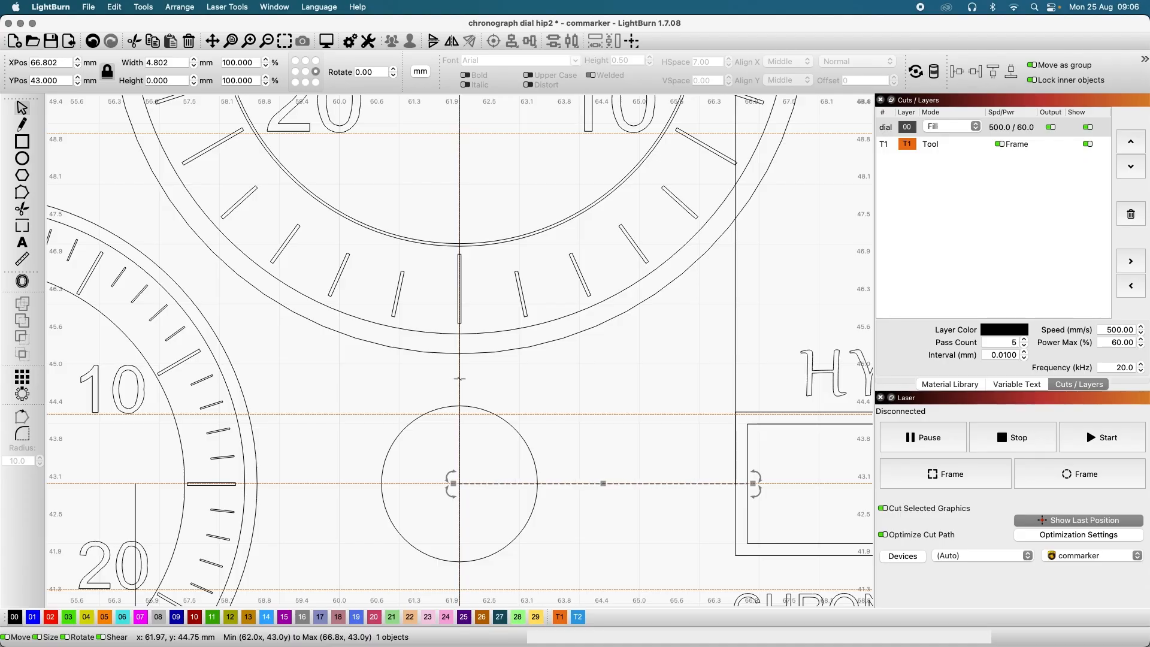
left_click(460, 378)
scroll(459, 378, "down", 3)
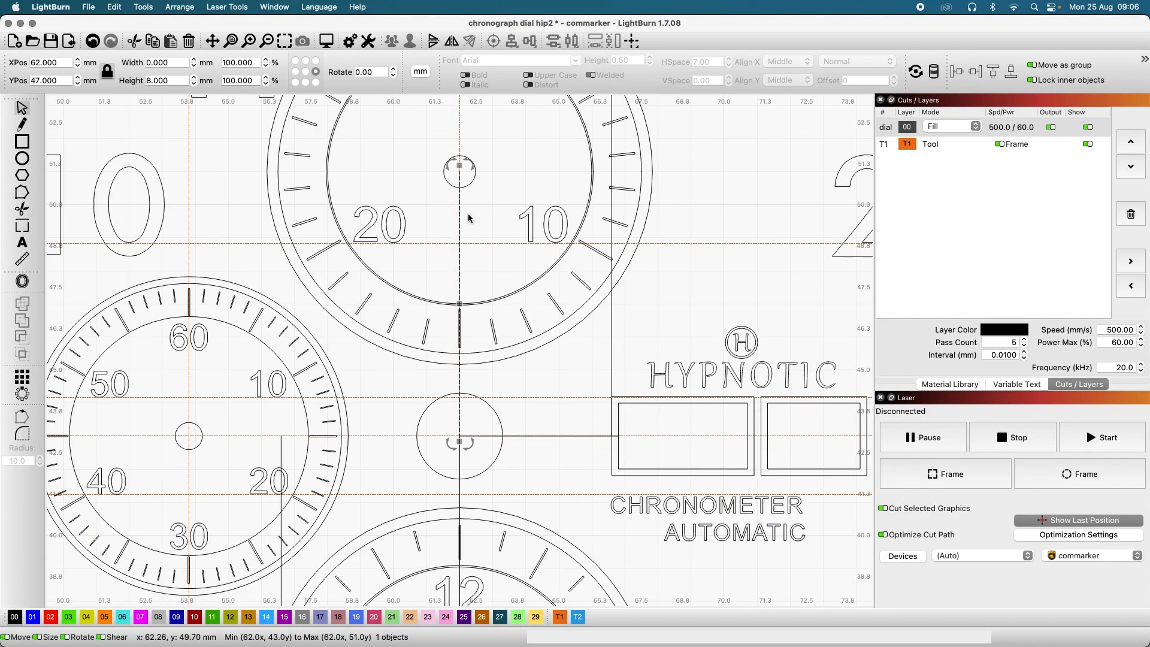
Step: Inspect how the 30-minute subdial and the 60-second subdial sit relative to the dial centre
scroll(462, 167, "up", 2)
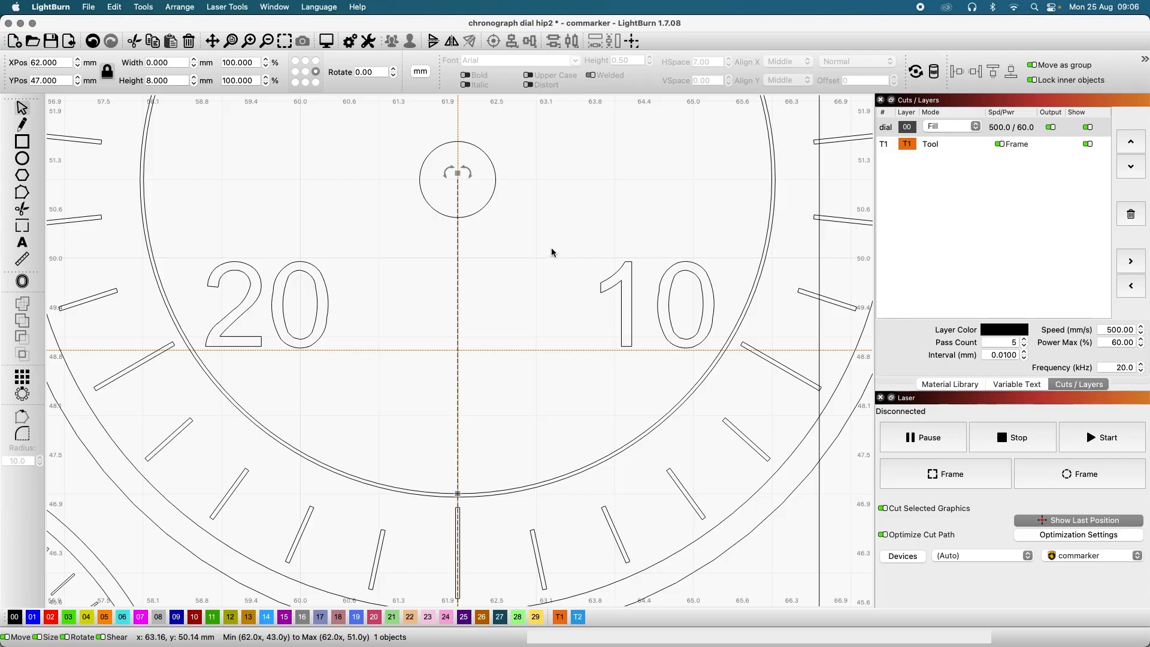
scroll(551, 252, "down", 3)
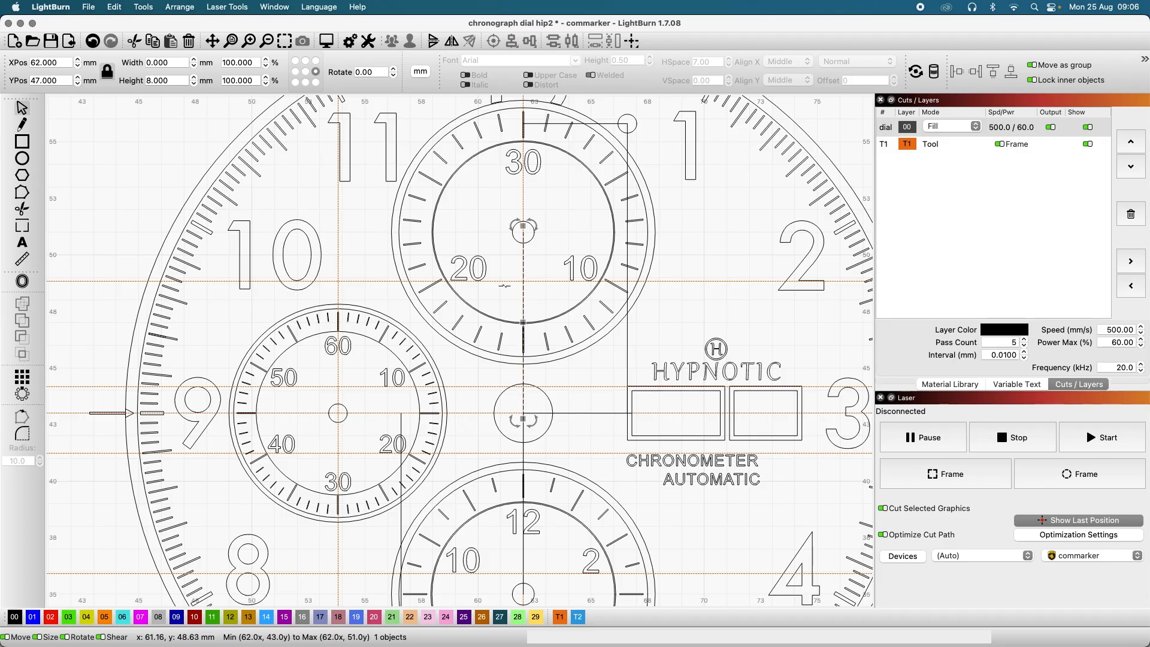
scroll(505, 286, "up", 3)
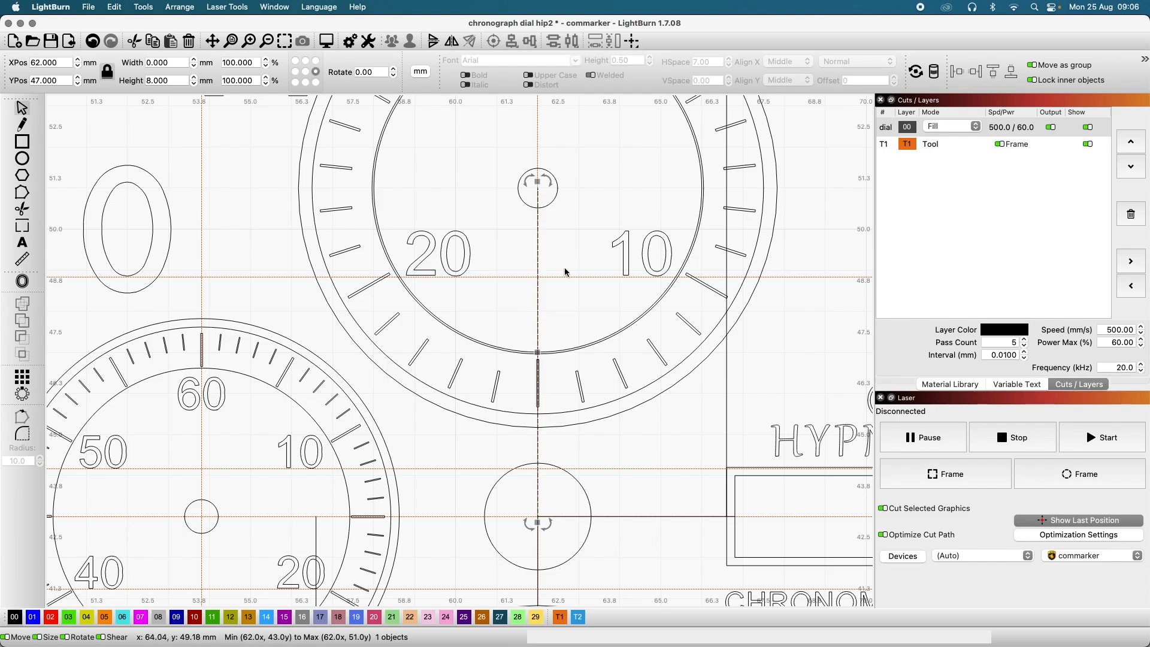
scroll(413, 330, "down", 3)
scroll(330, 419, "up", 2)
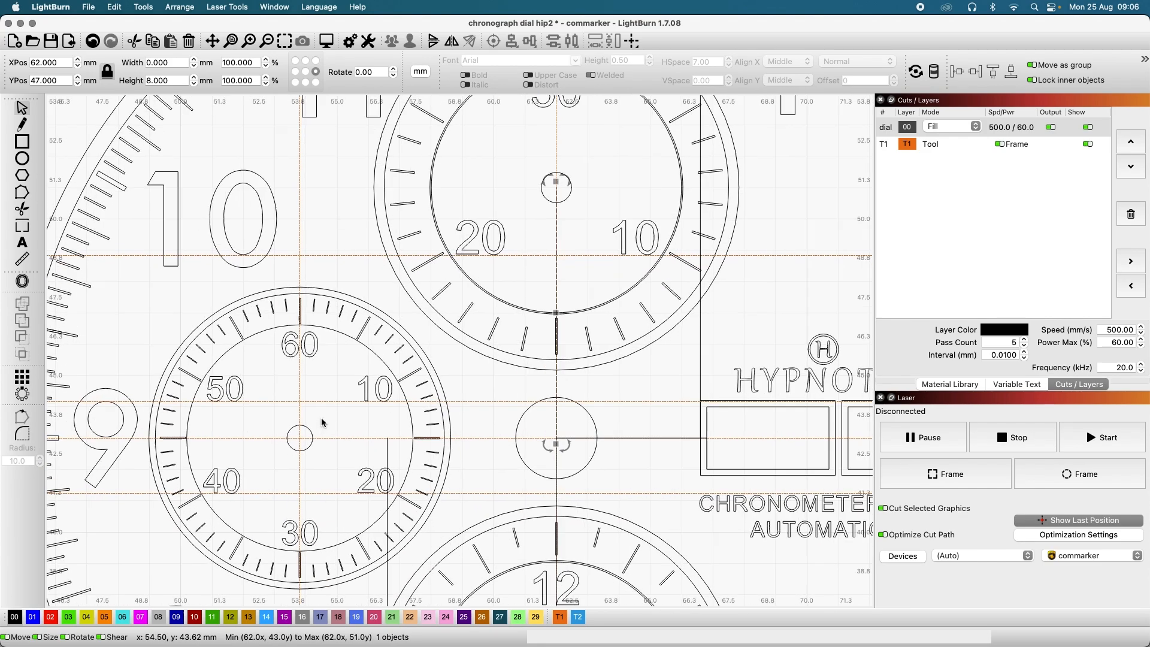
scroll(321, 423, "up", 3)
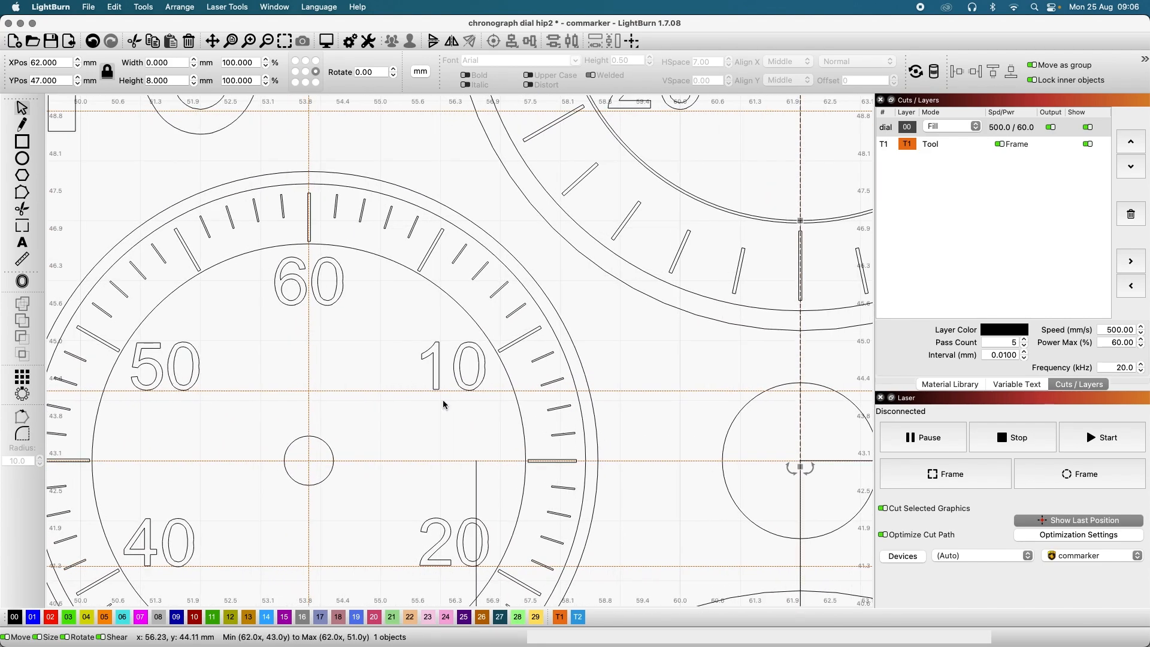
scroll(483, 488, "down", 6)
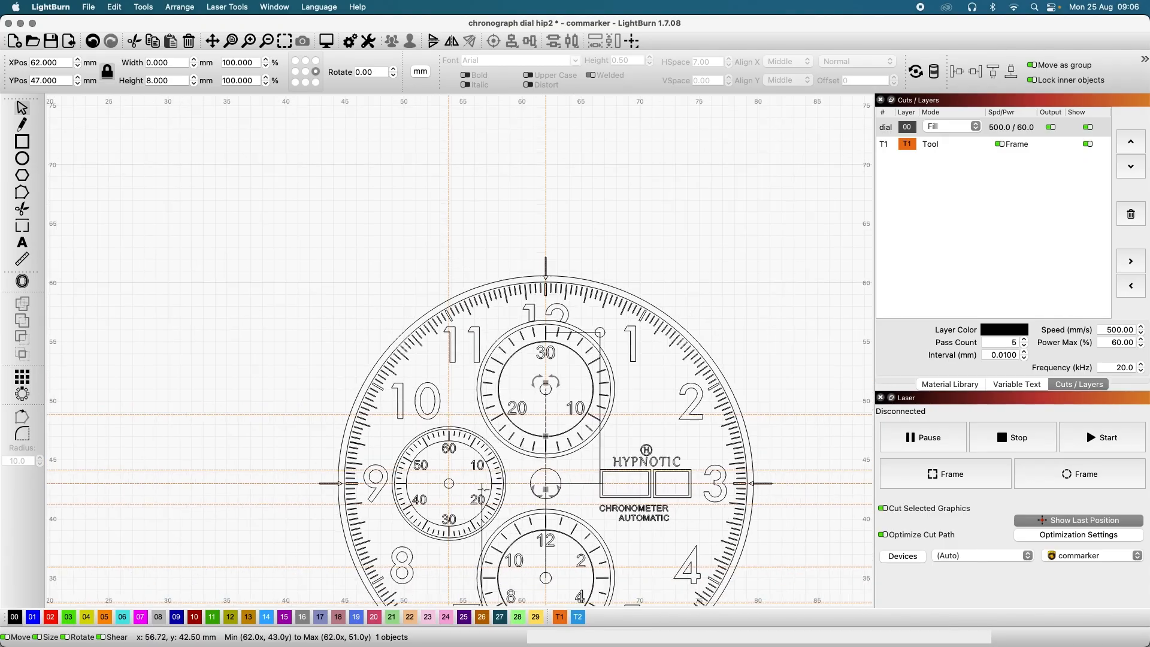
scroll(529, 557, "up", 3)
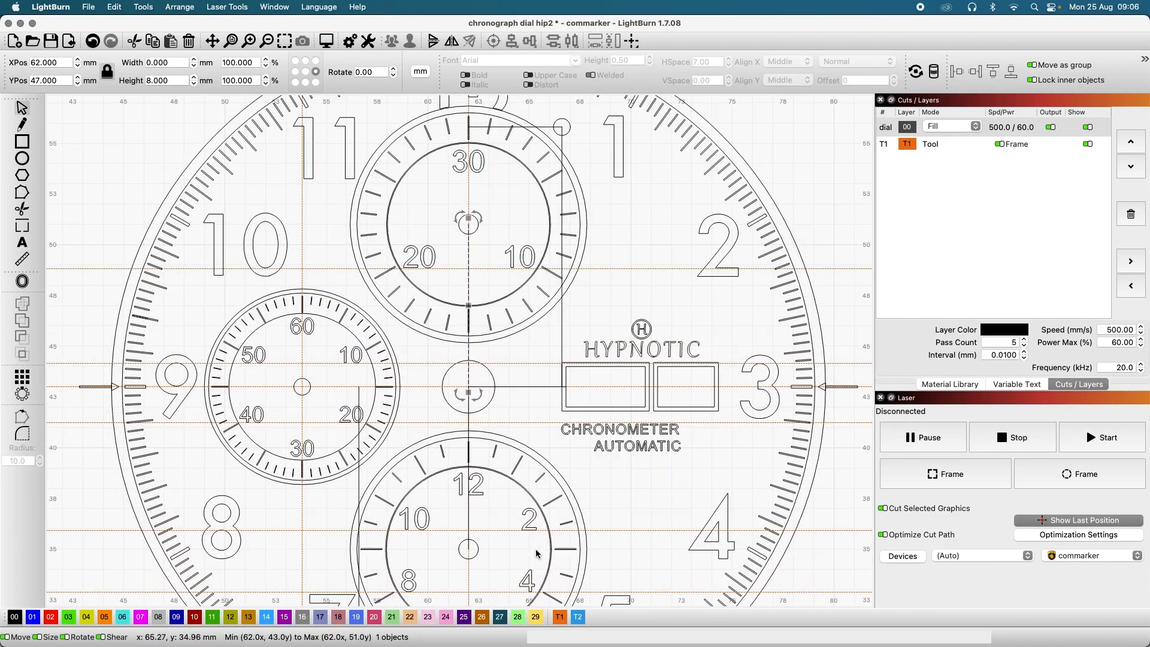
Step: Move the horizontal guide line crossing the numeral 4 down to the numeral's base, at Y 34.525 mm
left_click_drag(614, 495, 626, 325)
key("Escape")
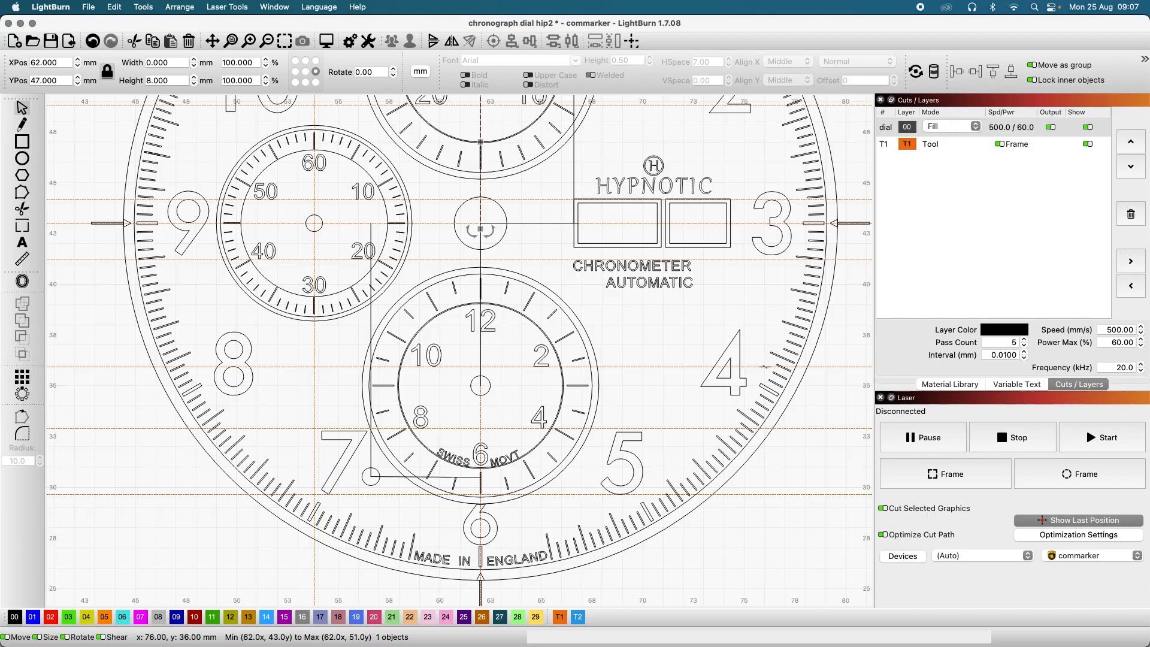
left_click(757, 393)
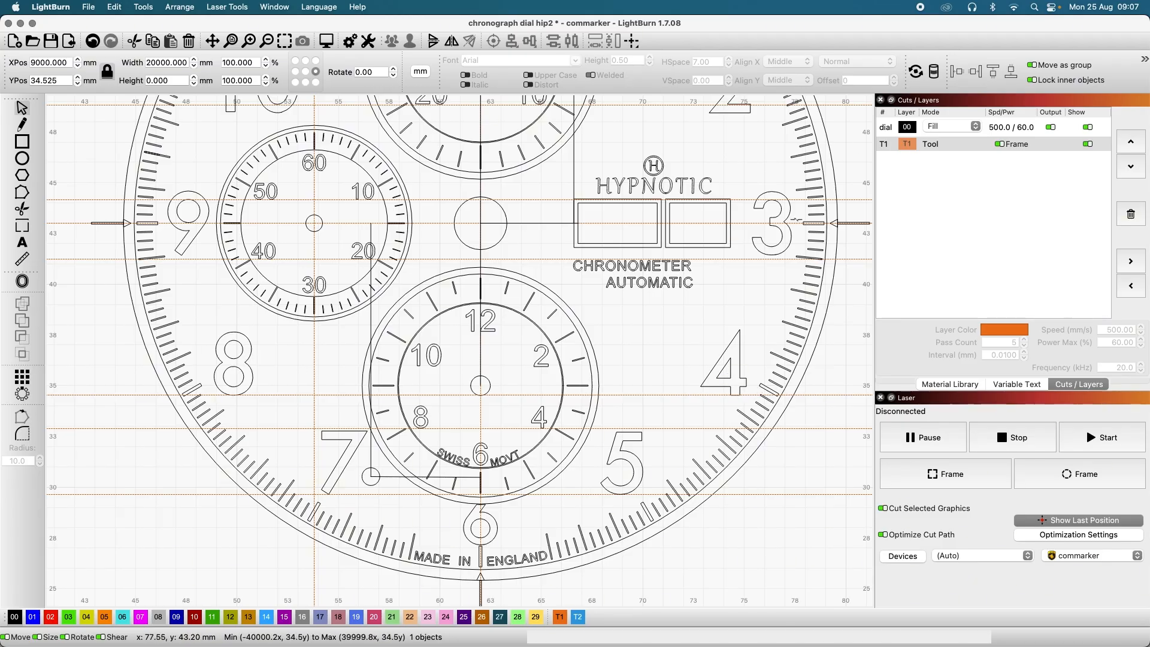
Step: Move the horizontal guide line near the numeral 2 up to the numeral's base, at Y 48.406 mm
scroll(786, 221, "down", 5)
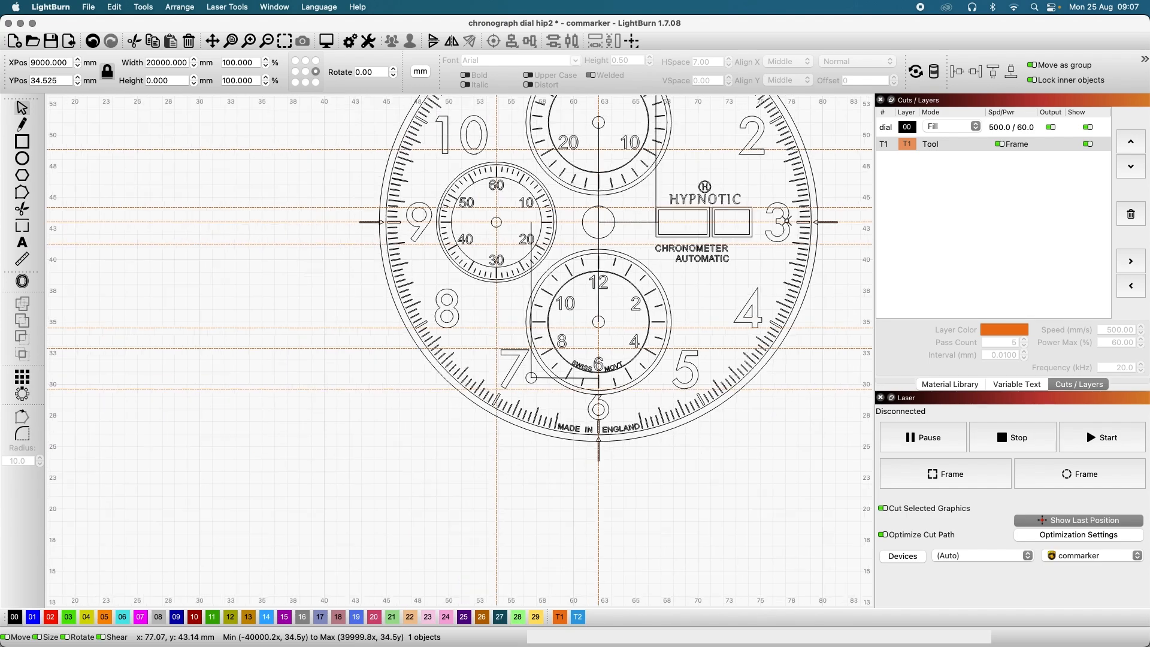
scroll(770, 139, "up", 4)
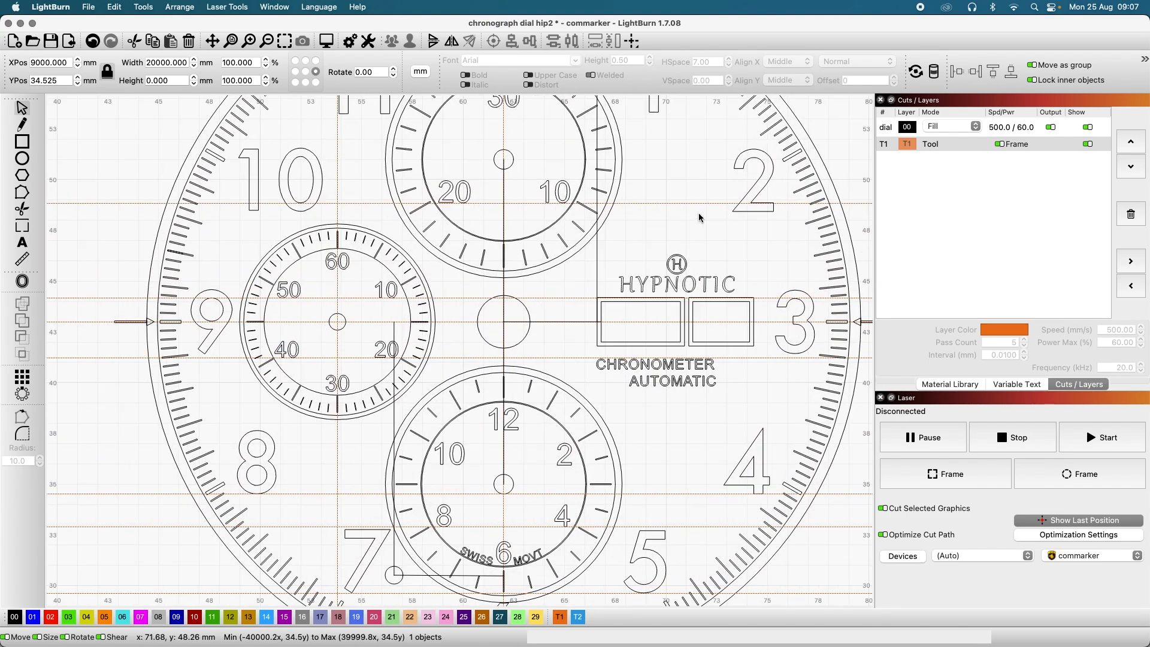
left_click_drag(695, 203, 695, 211)
Step: Add a horizontal guide line along the base of the numeral 1, at Y 53.311 mm
scroll(696, 211, "down", 3)
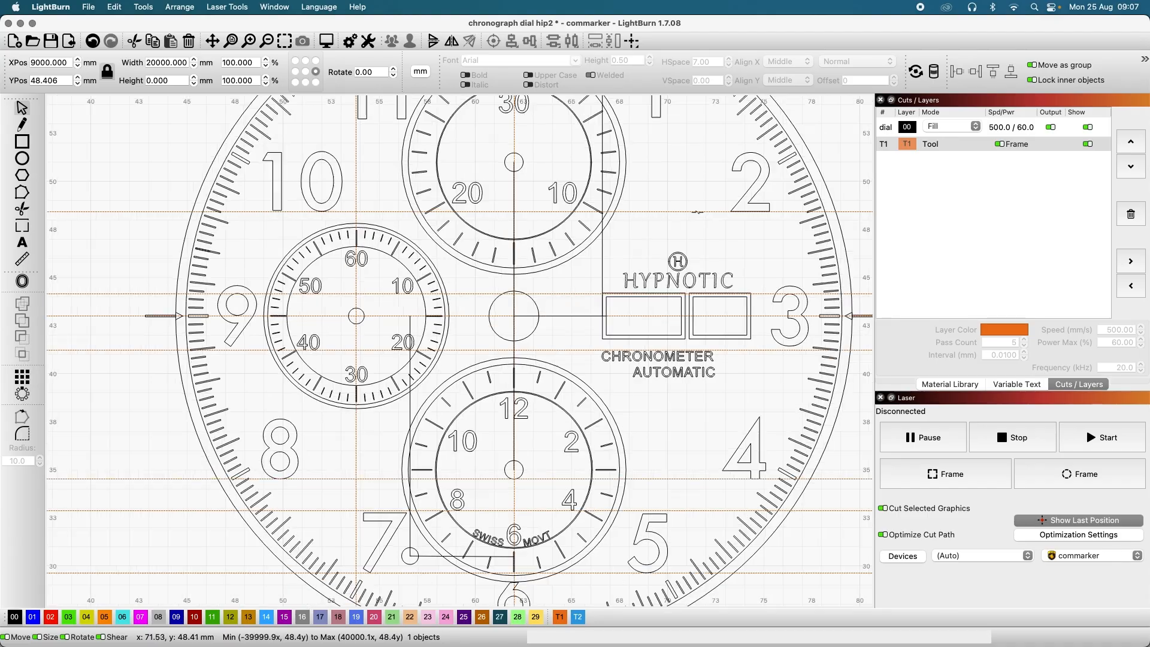
scroll(674, 119, "down", 1)
scroll(674, 120, "up", 5)
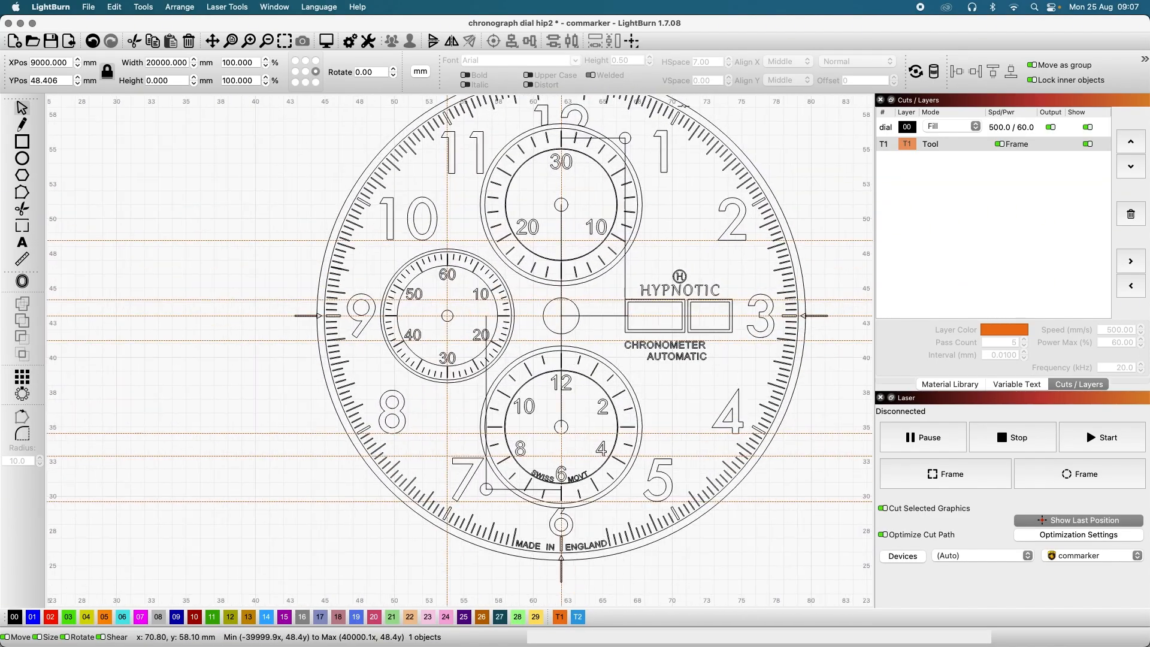
scroll(647, 150, "up", 5)
scroll(647, 150, "right", 1)
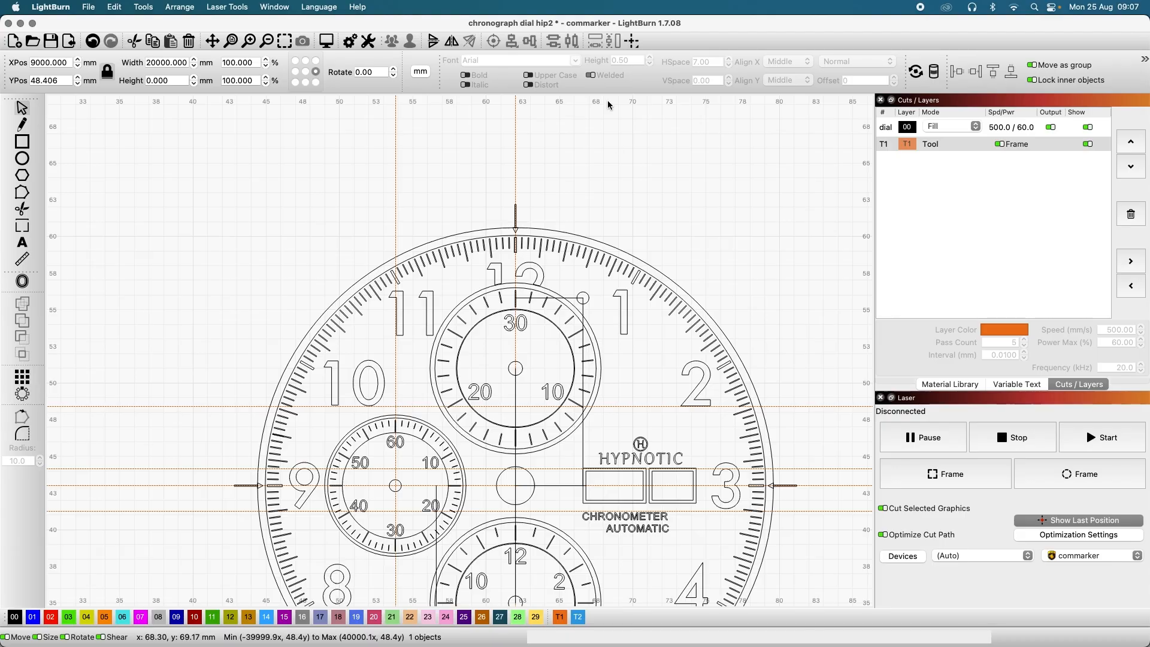
left_click_drag(610, 96, 614, 329)
scroll(614, 336, "up", 3)
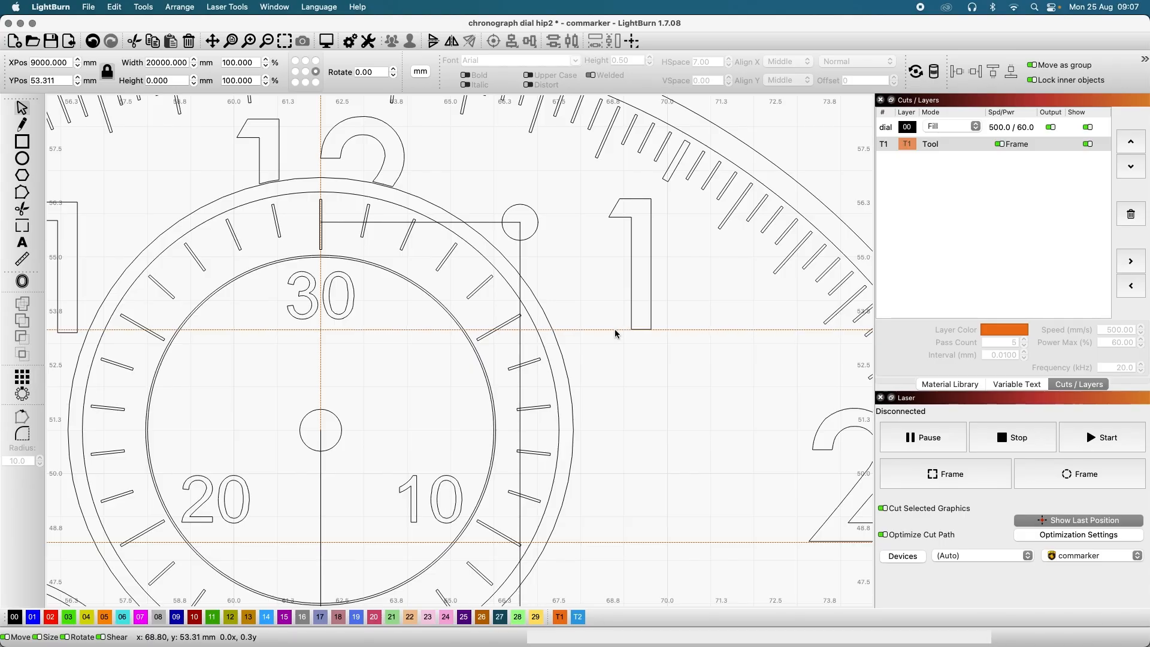
Step: Nudge the numeral 11 onto the guide line at its base, placing it at X 56.399, Y 54.846 mm
key("space")
left_click_drag(642, 372, 984, 347)
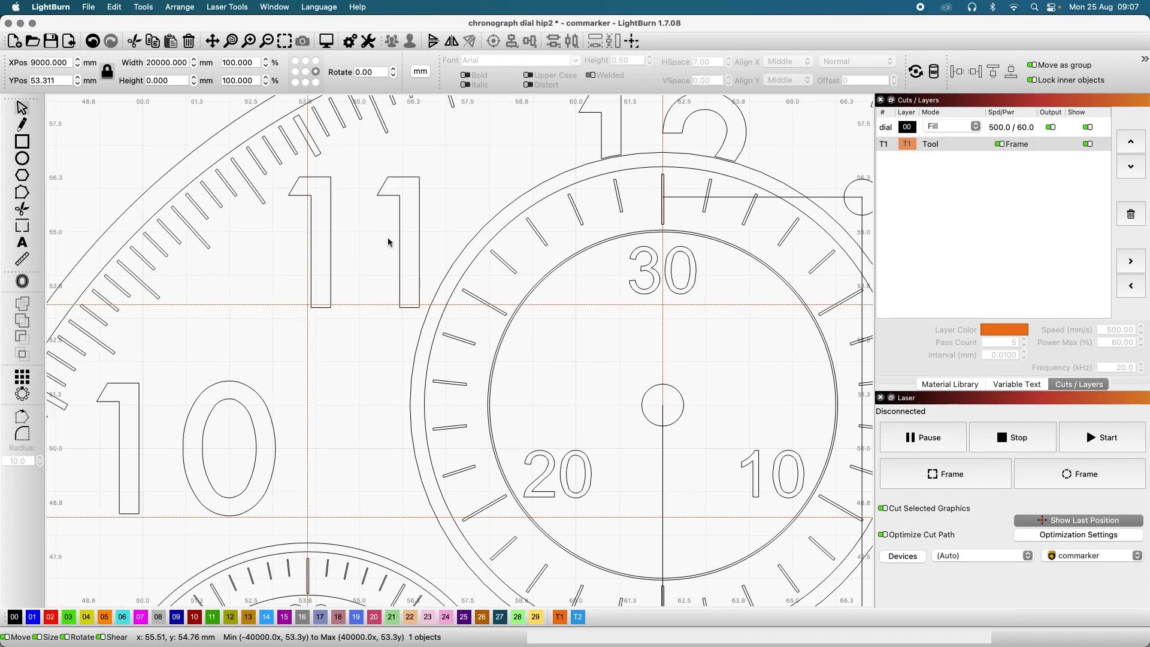
left_click(420, 233)
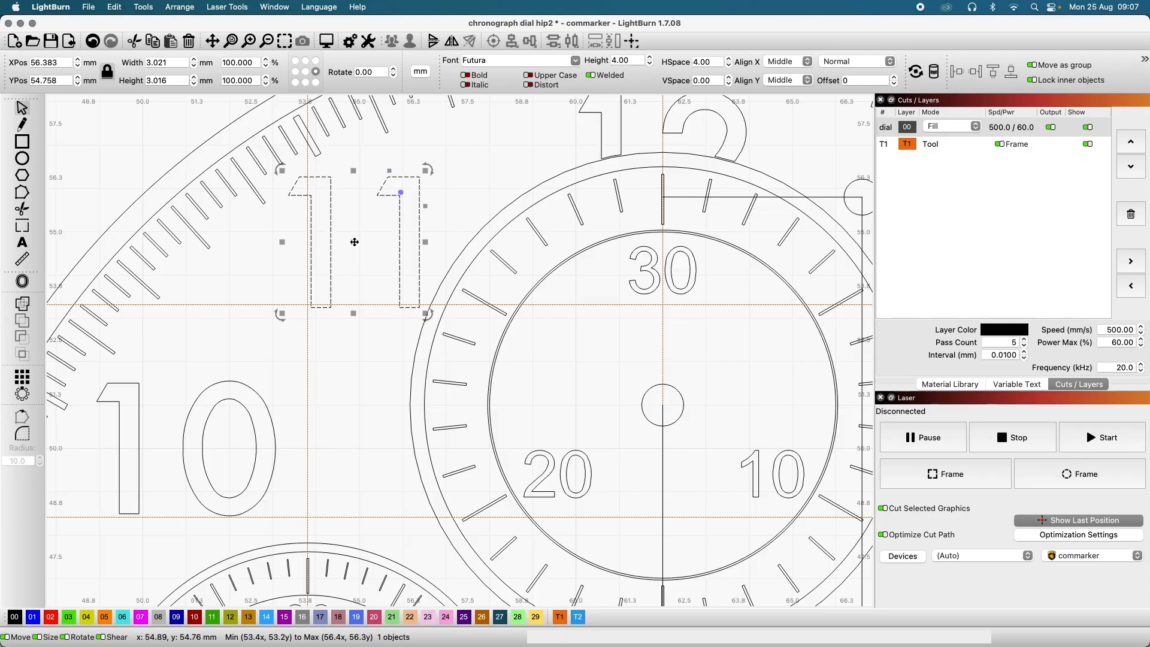
left_click_drag(355, 242, 354, 242)
Step: Try moving the numeral 4 inward to just below the AUTOMATIC text, and undo the move
scroll(603, 344, "down", 10)
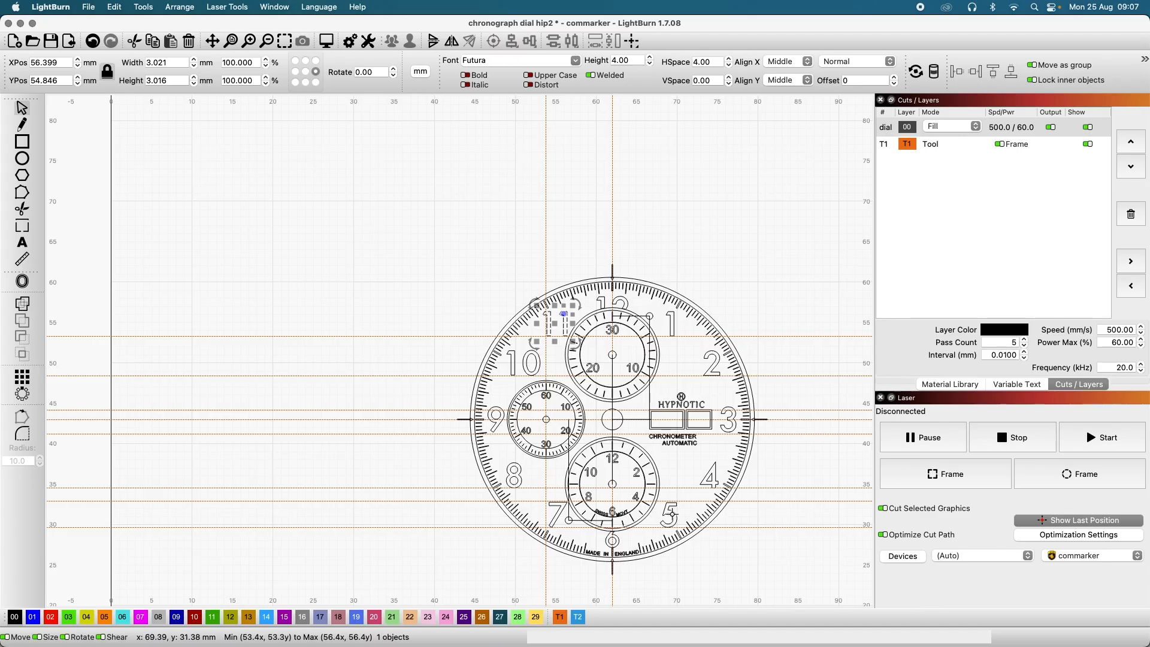
scroll(672, 513, "down", 4)
scroll(673, 512, "up", 6)
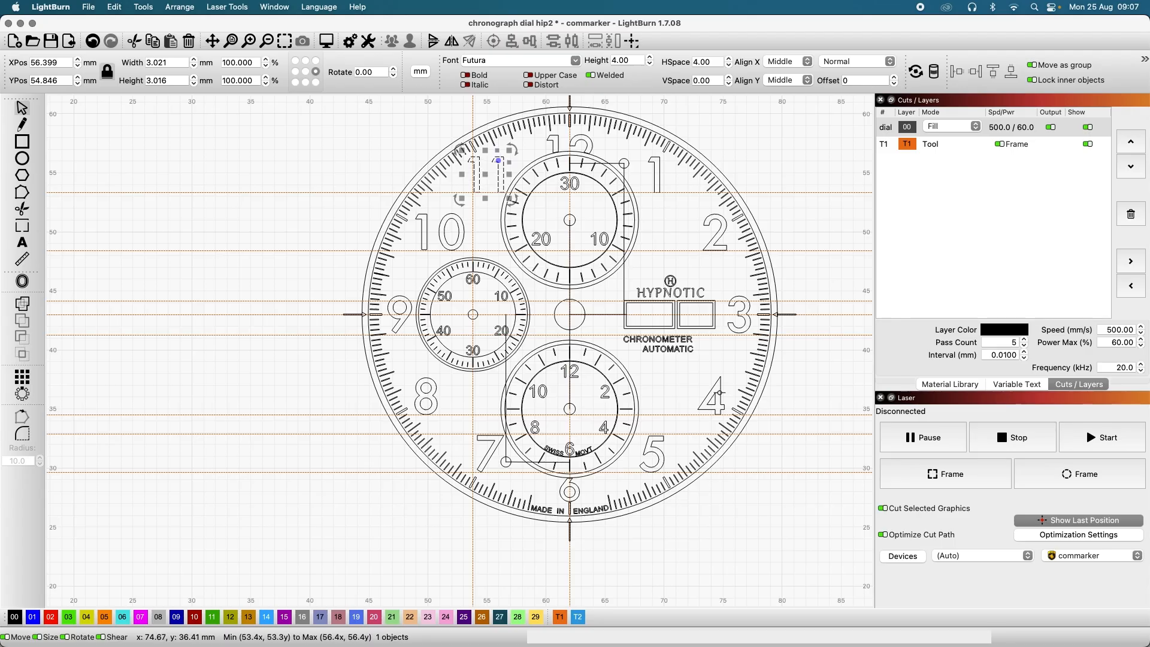
mouse_move(718, 392)
left_mouse_down()
mouse_move(625, 342)
mouse_move(661, 370)
left_mouse_up()
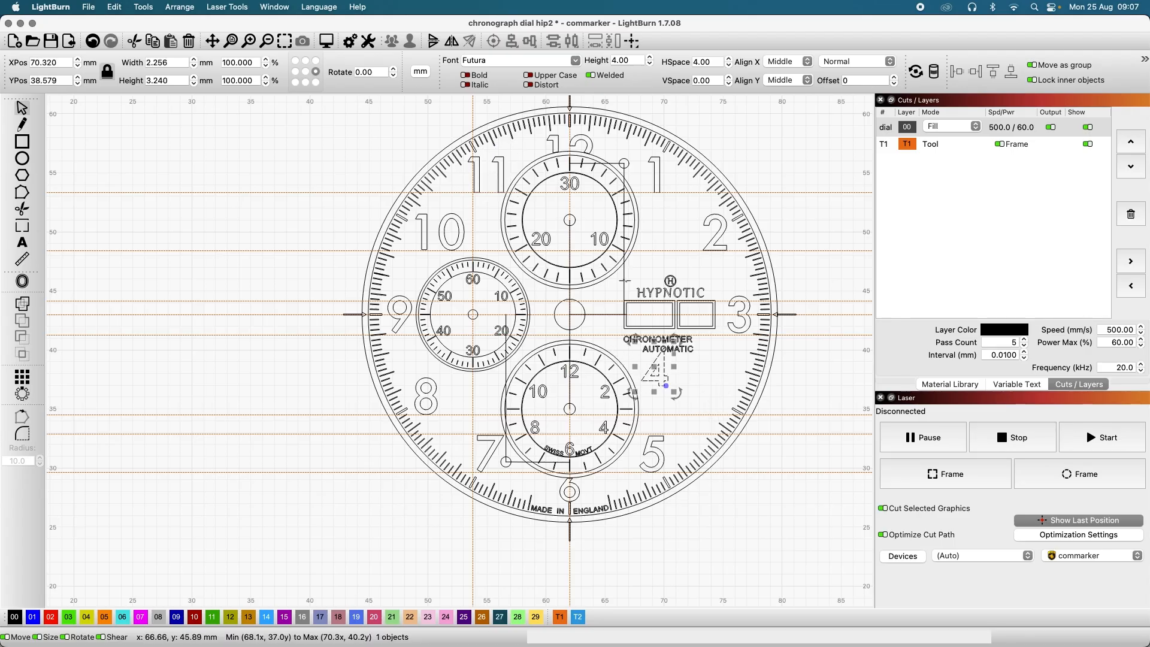
left_click(92, 42)
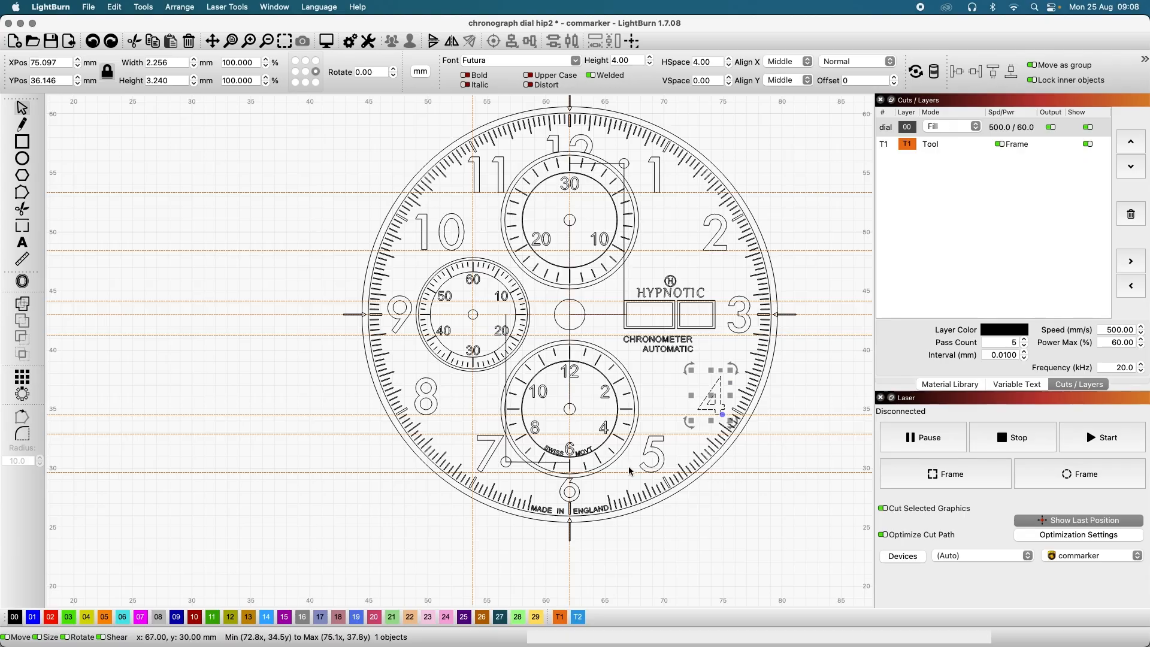
Step: Examine the cut-off numeral 12 above the 30-minute subdial, selecting it, and compare it with the surrounding hour numerals and the whole dial layout
scroll(585, 140, "up", 6)
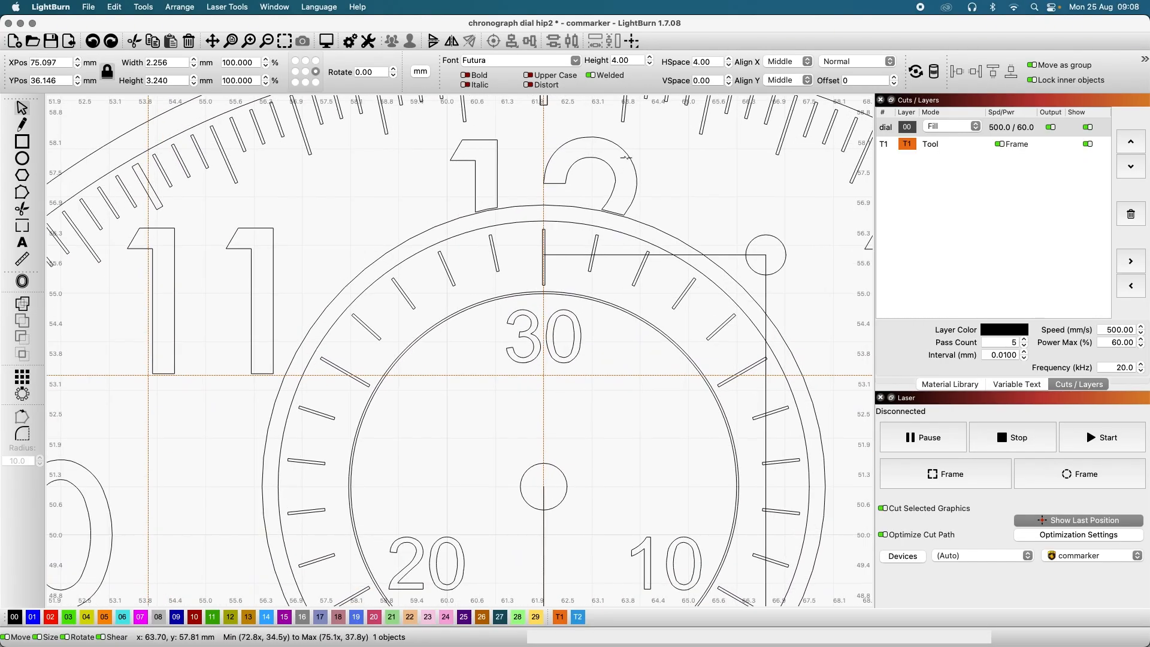
scroll(626, 157, "down", 4)
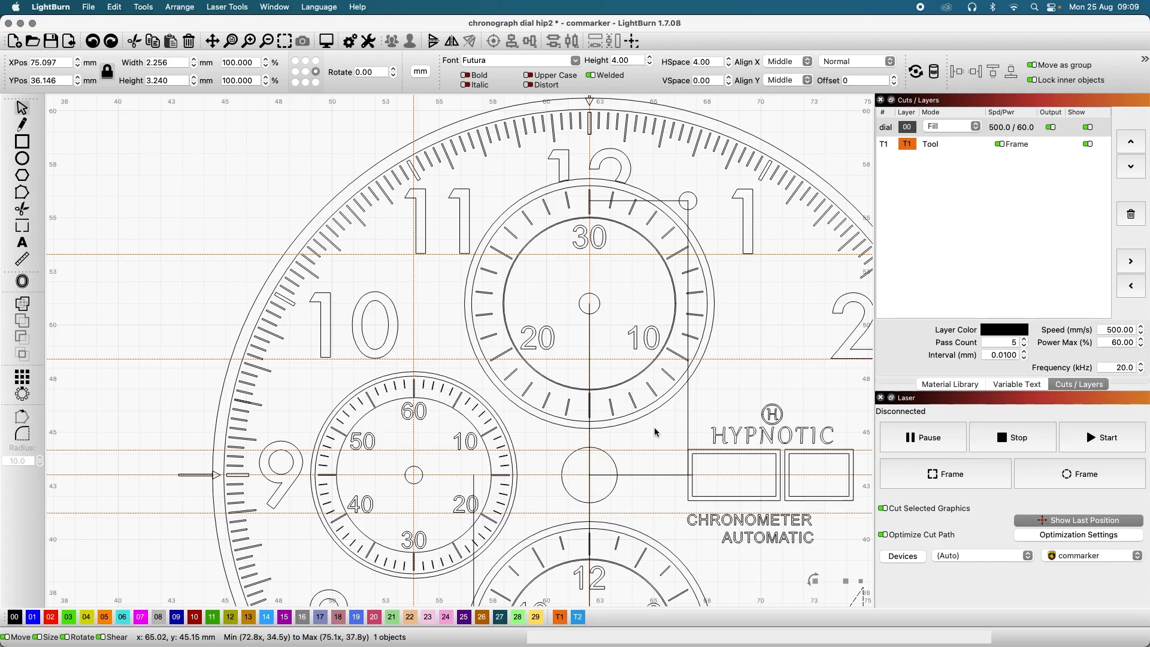
scroll(659, 431, "down", 5)
scroll(679, 481, "up", 3)
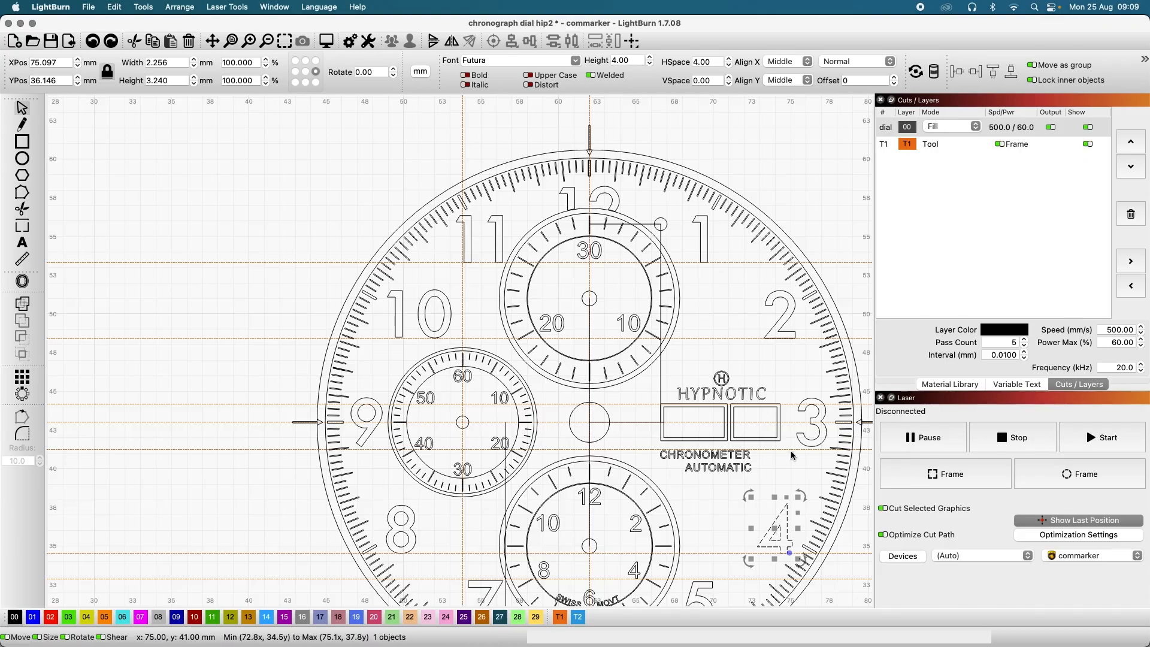
scroll(793, 456, "down", 5)
scroll(805, 512, "up", 6)
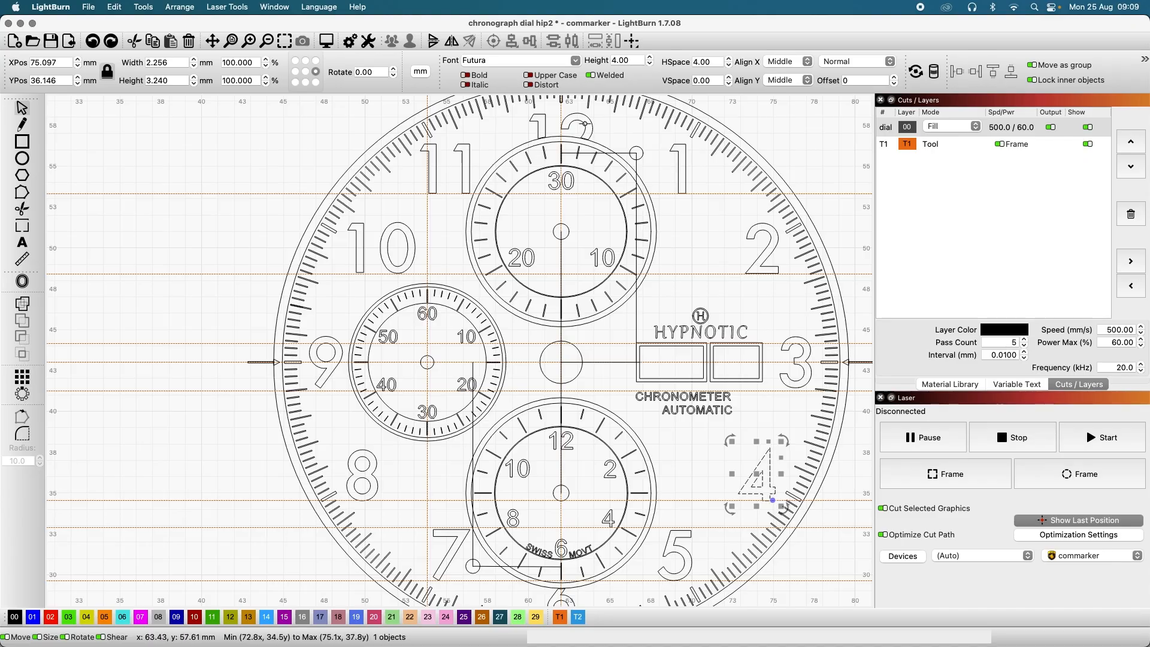
left_click(583, 124)
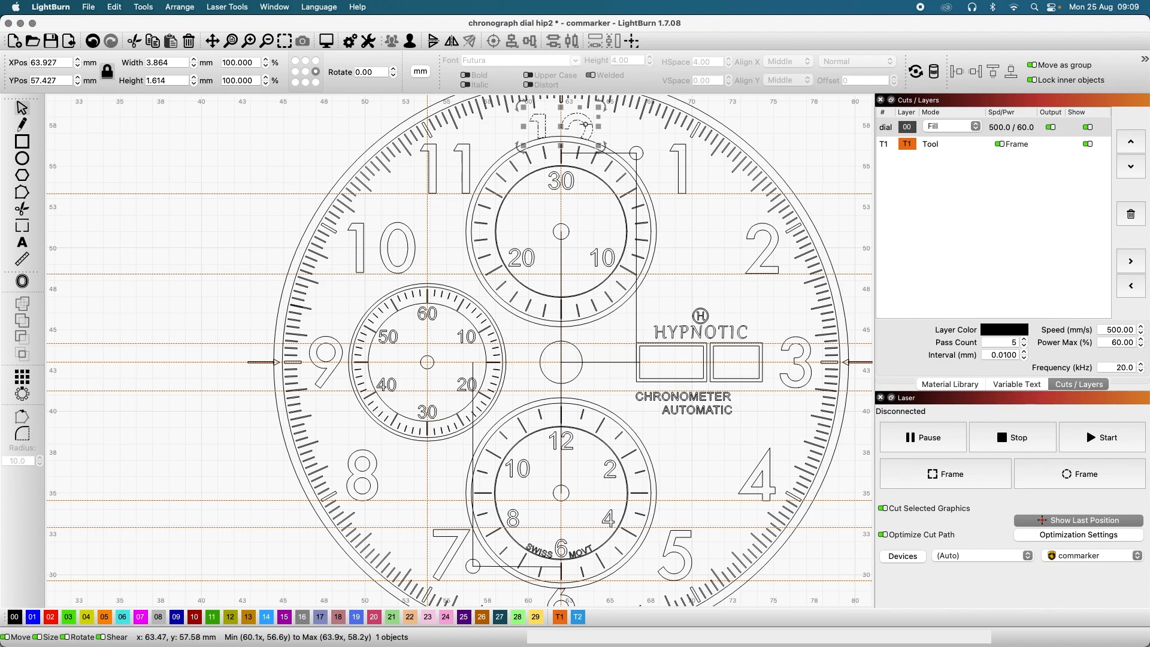
scroll(582, 124, "up", 5)
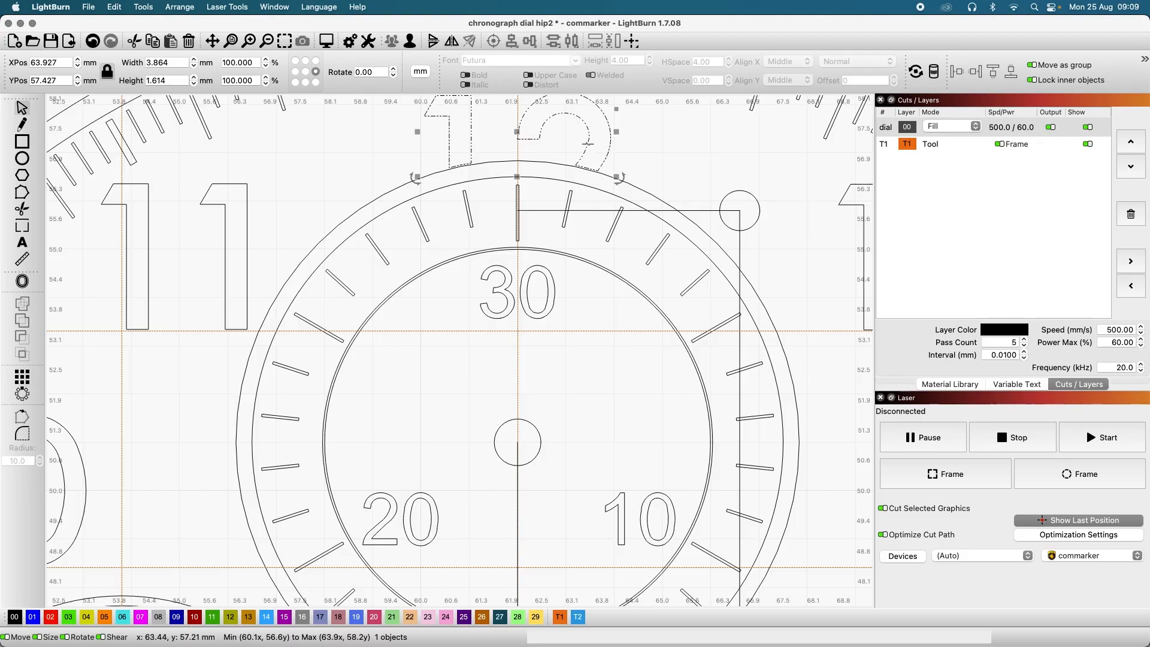
scroll(619, 198, "down", 10)
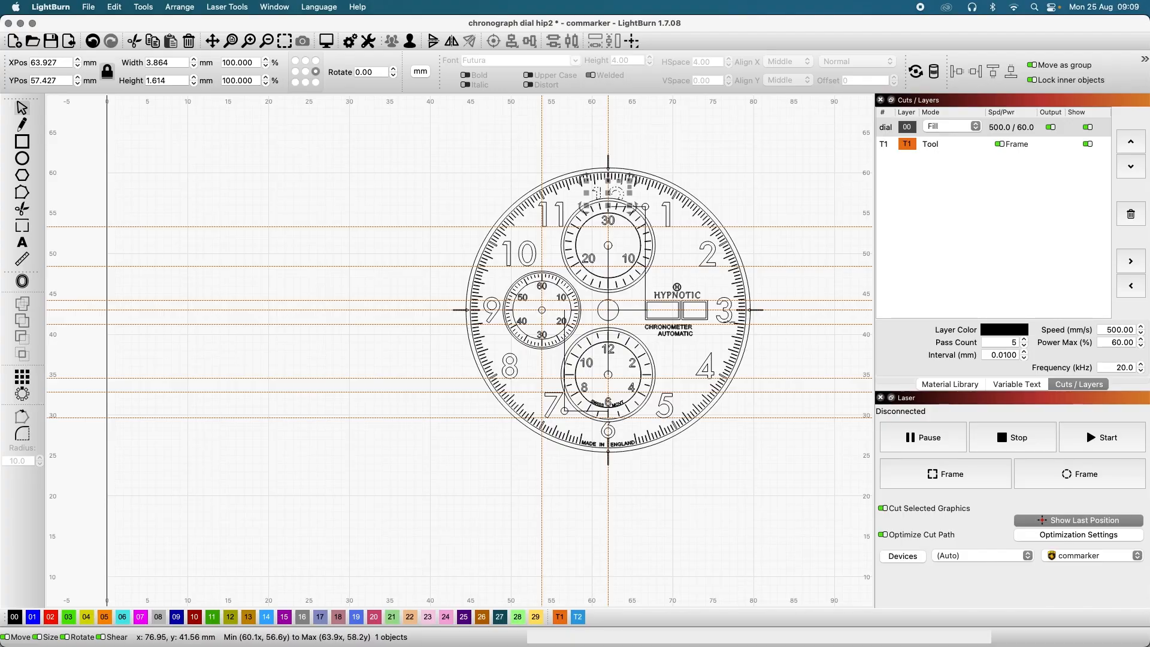
scroll(712, 369, "up", 3)
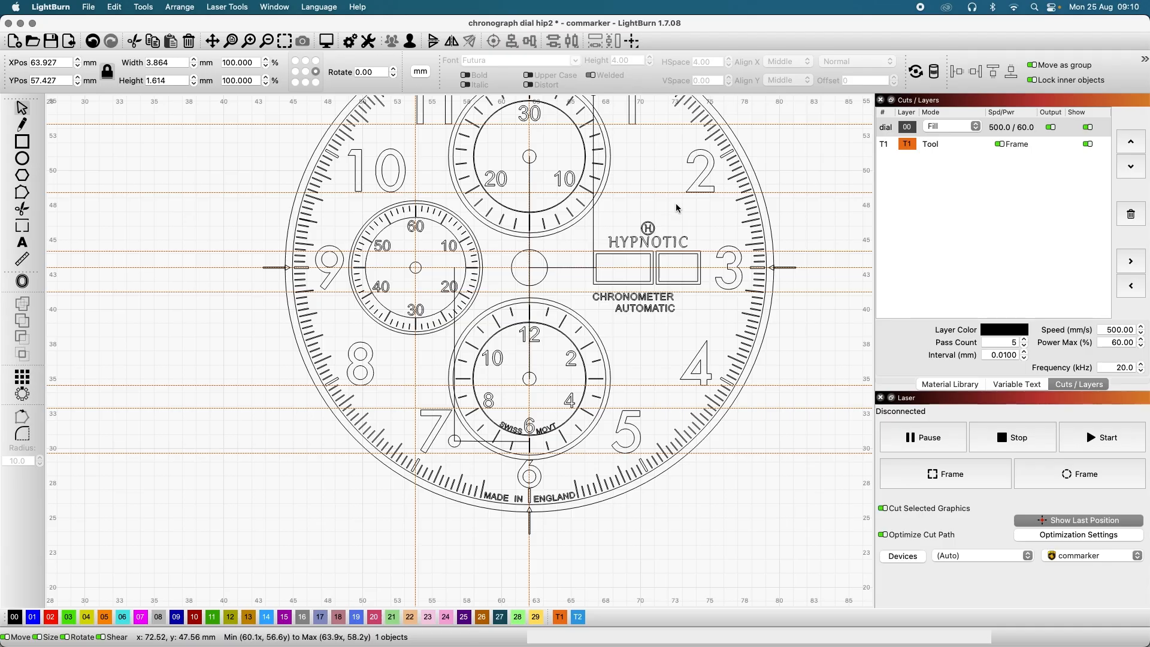
scroll(677, 205, "down", 2)
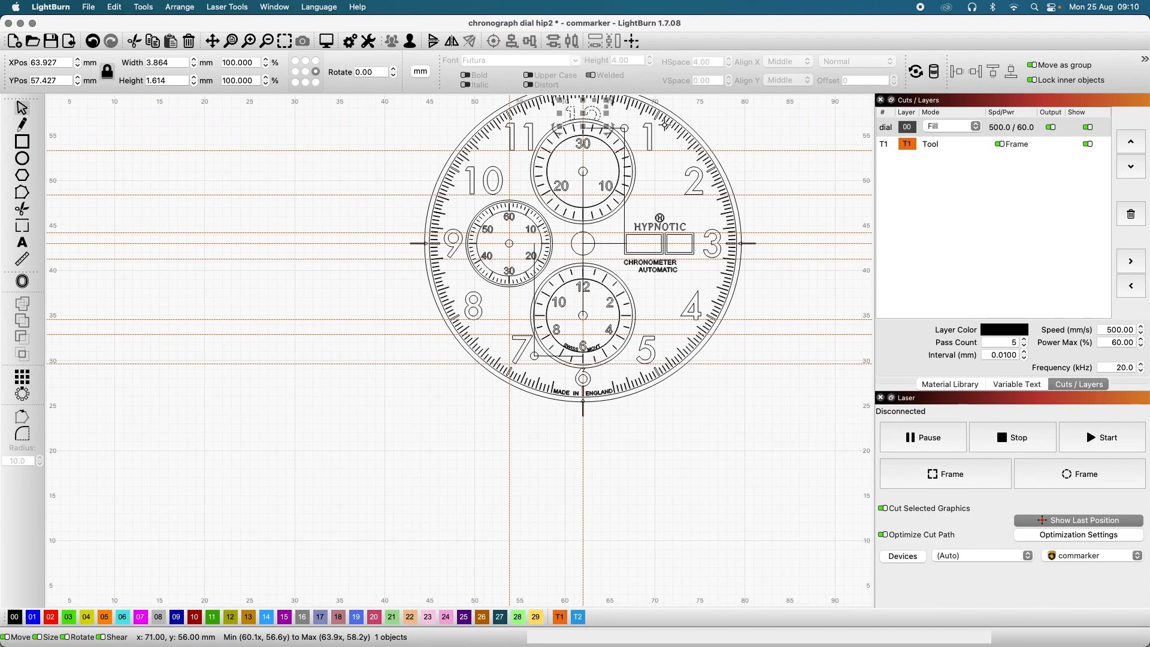
scroll(665, 124, "up", 2)
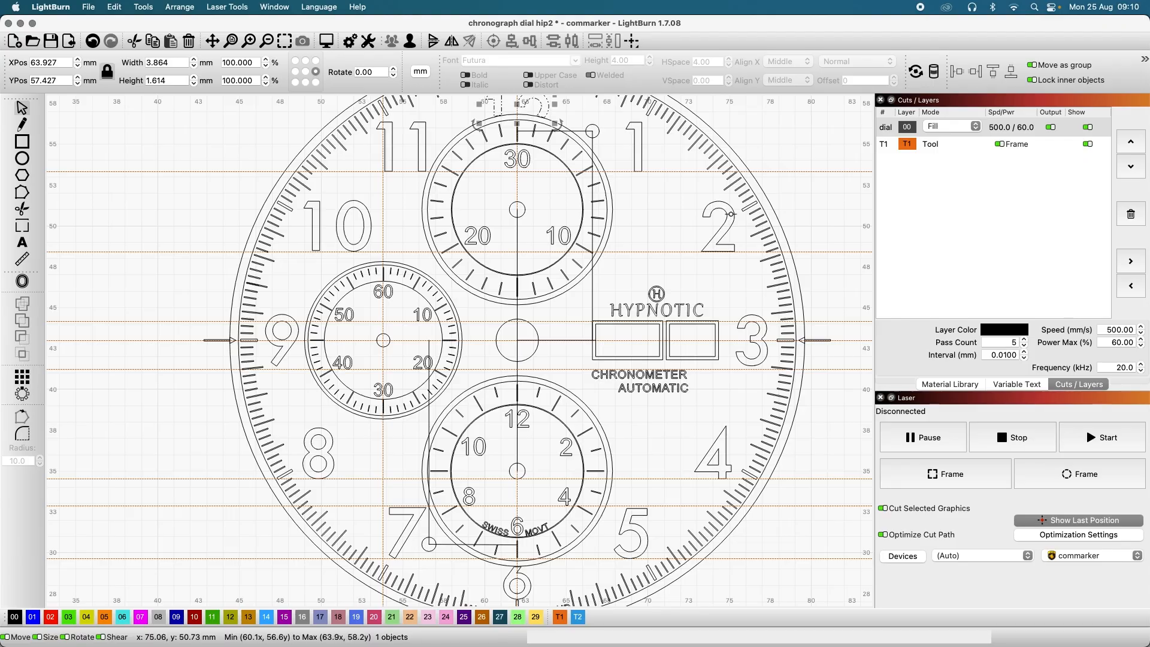
Step: Examine the minute track around the dial edge, selecting it, and compare it with the upper numerals and the whole dial
scroll(730, 214, "up", 6)
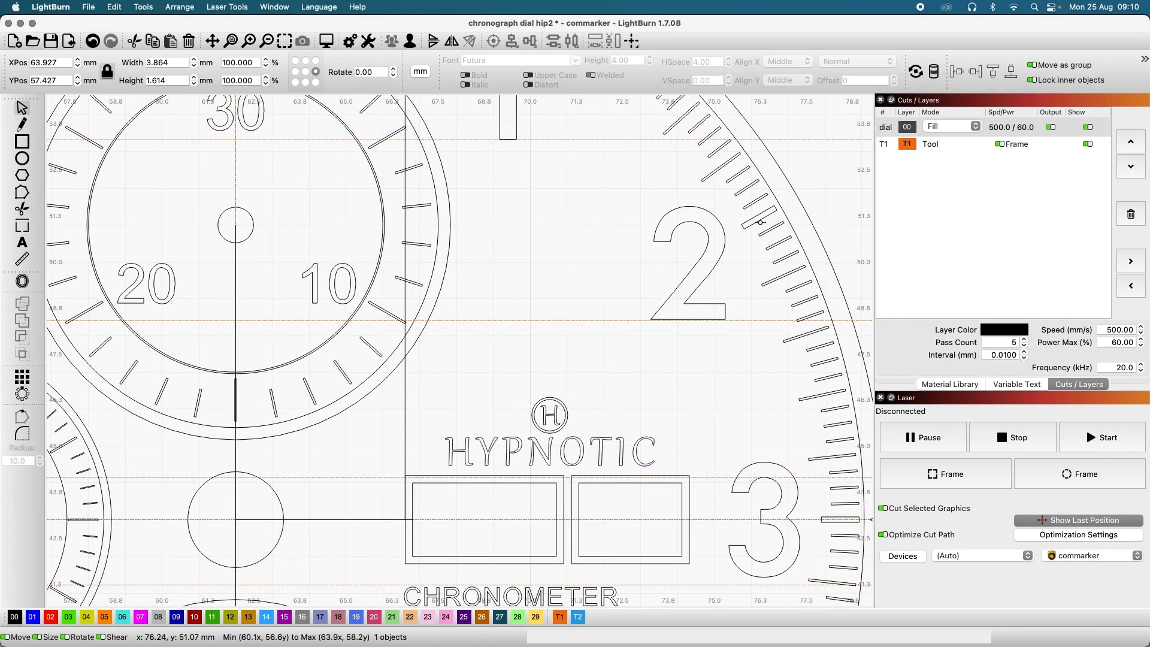
left_click(759, 221)
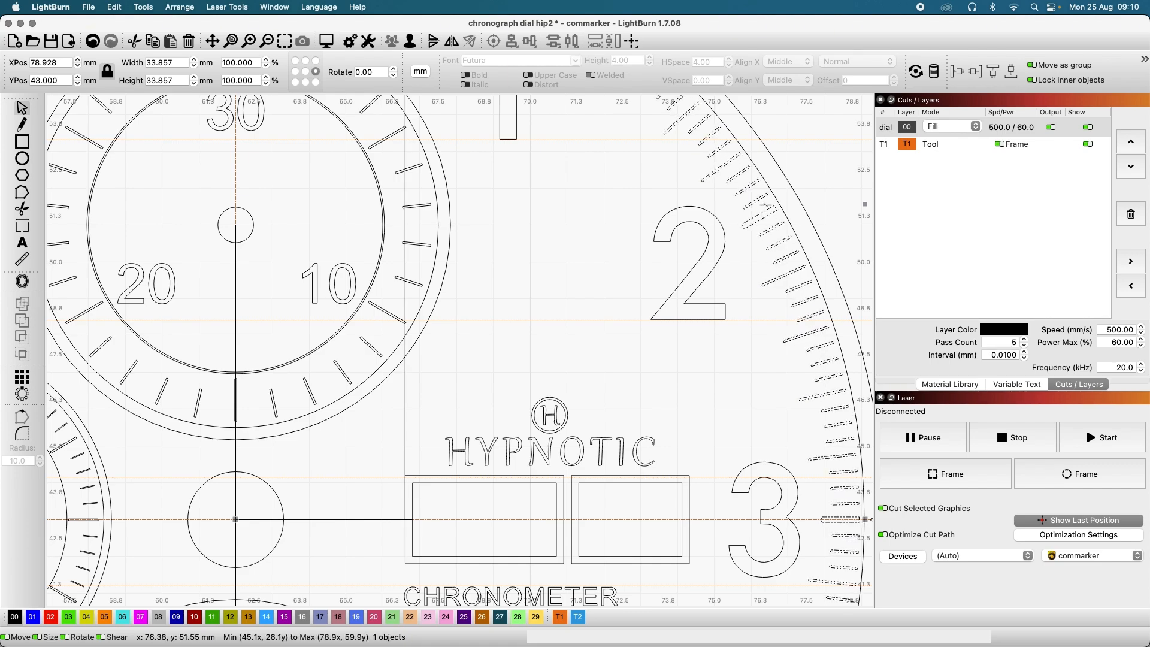
scroll(753, 189, "down", 5)
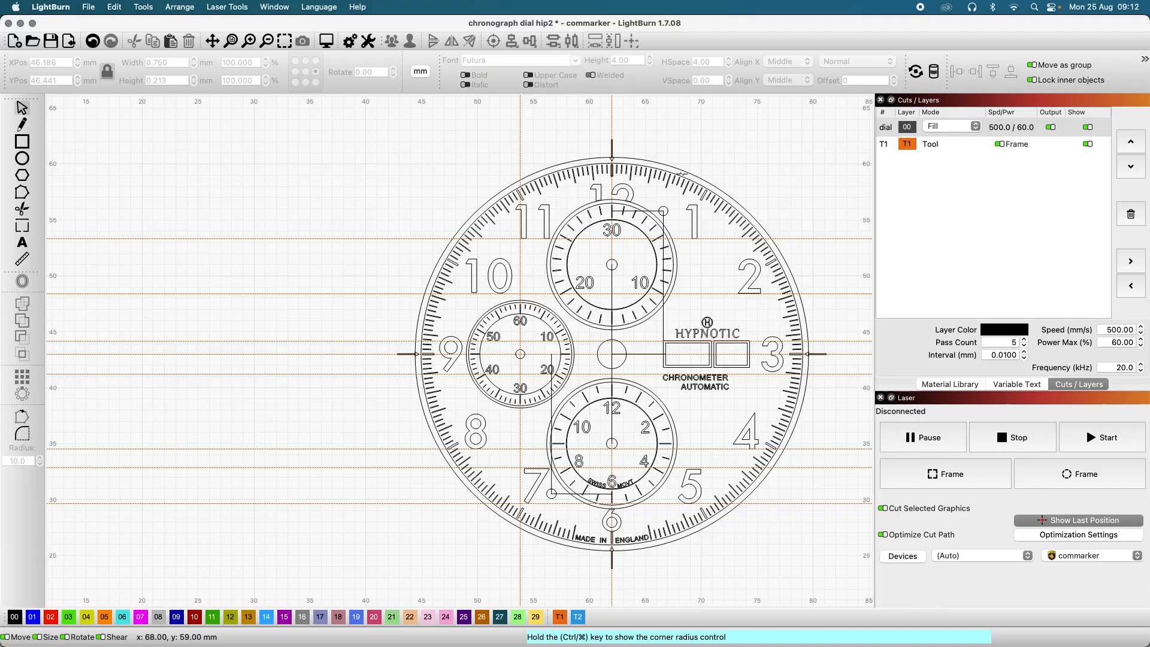
scroll(681, 174, "up", 3)
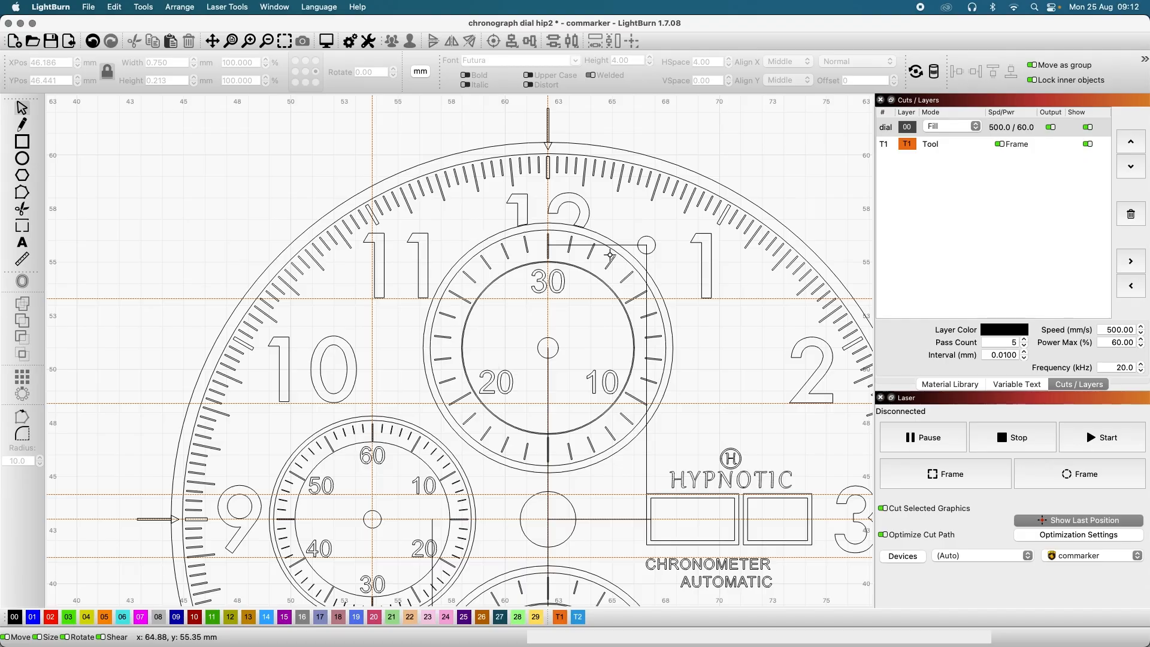
scroll(608, 256, "down", 5)
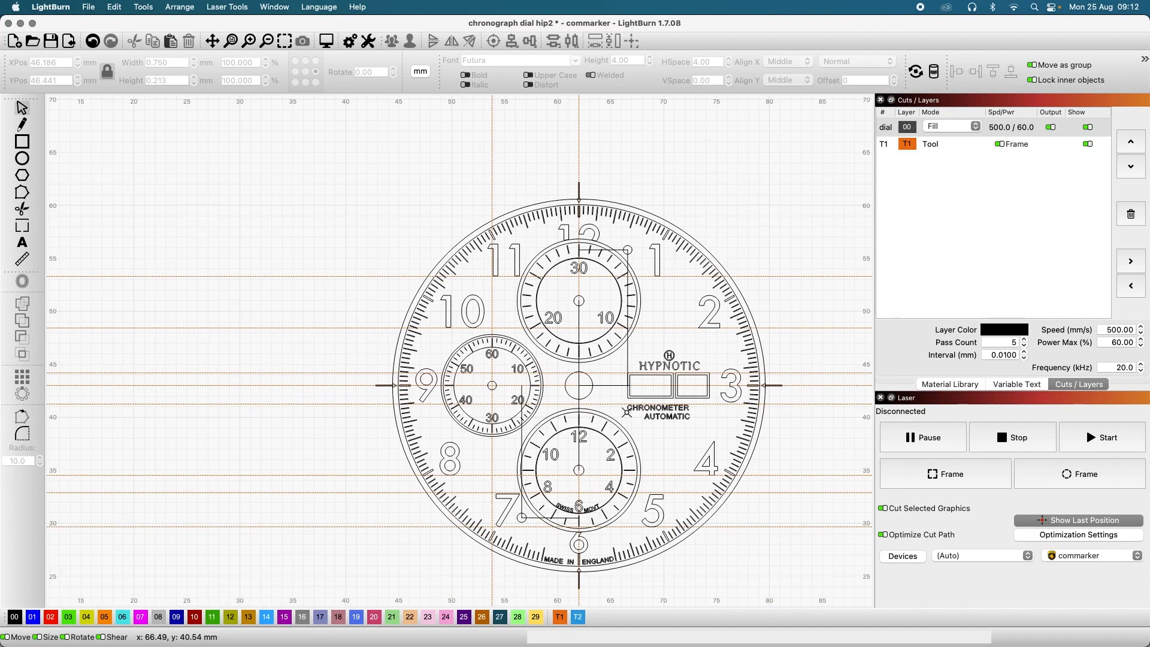
scroll(625, 460, "up", 3)
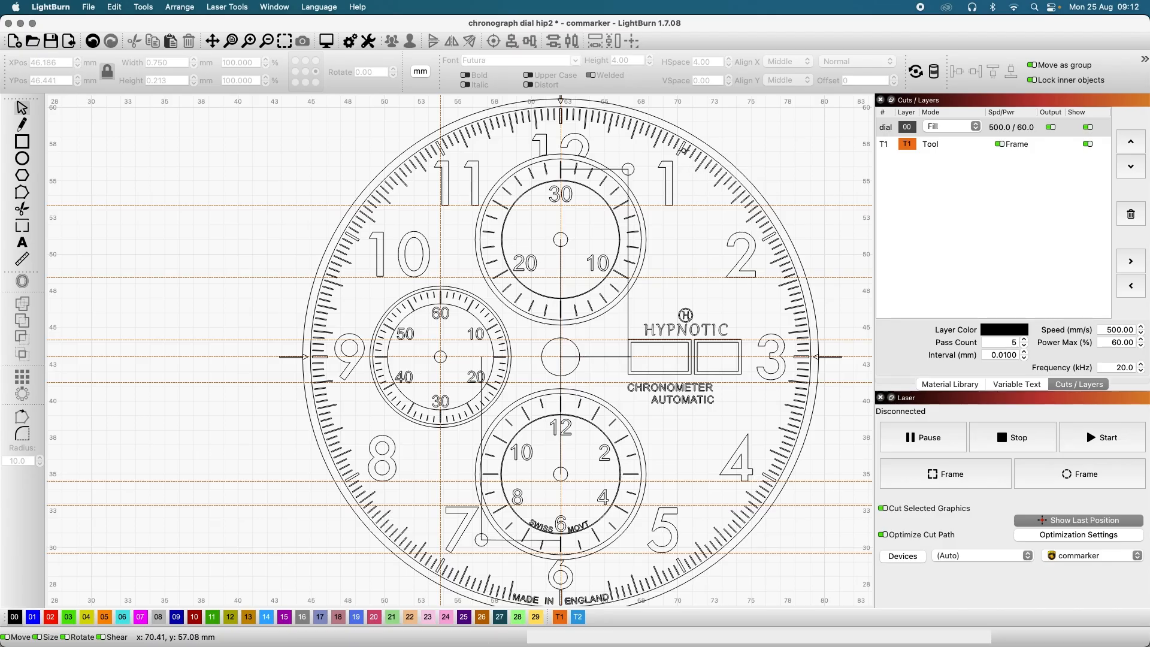
Step: Check the hour numerals 1, 2 and 12 around the 30-minute subdial, selecting the 1 and then the 12
left_click(673, 176)
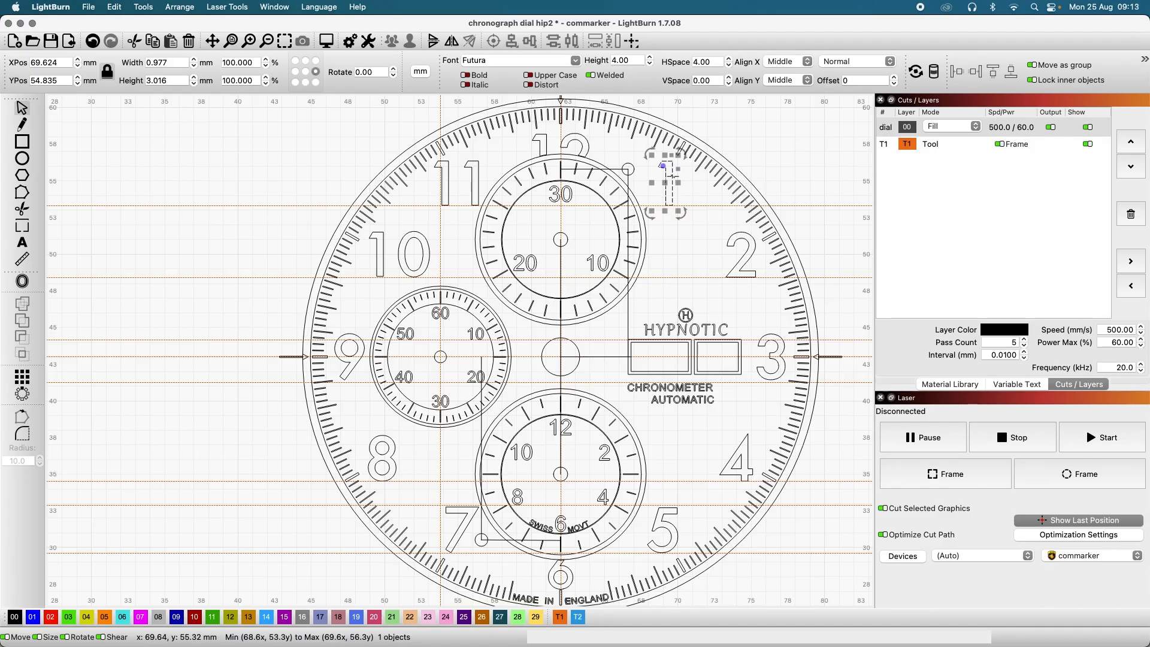
left_click(745, 259)
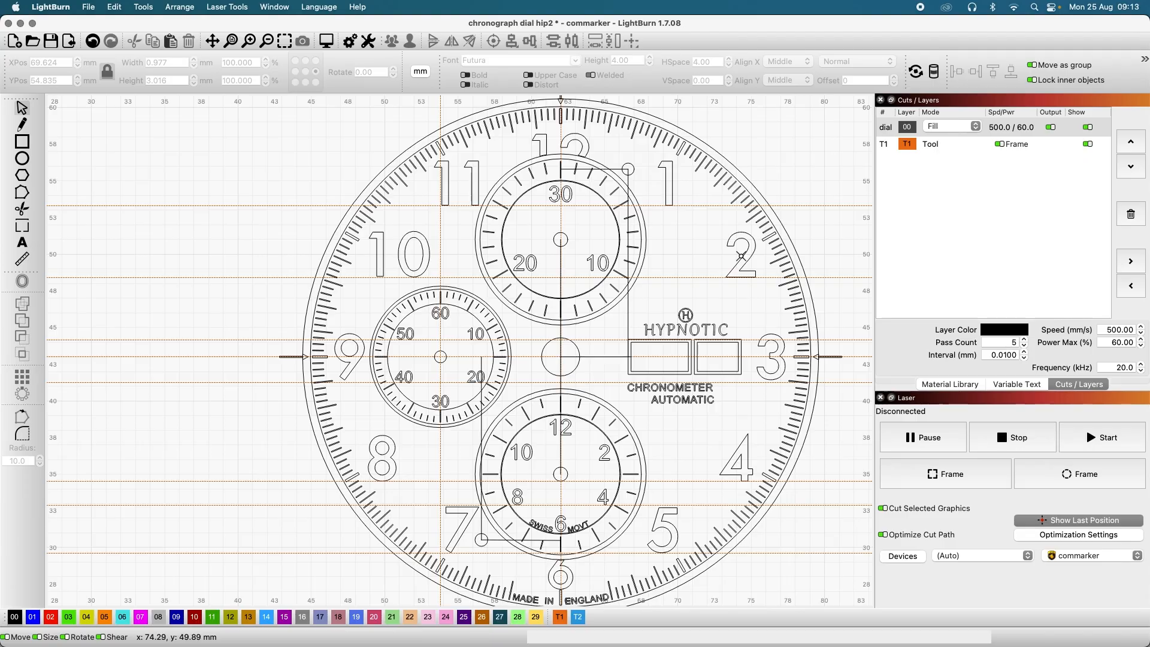
left_click(745, 259)
left_click(586, 140)
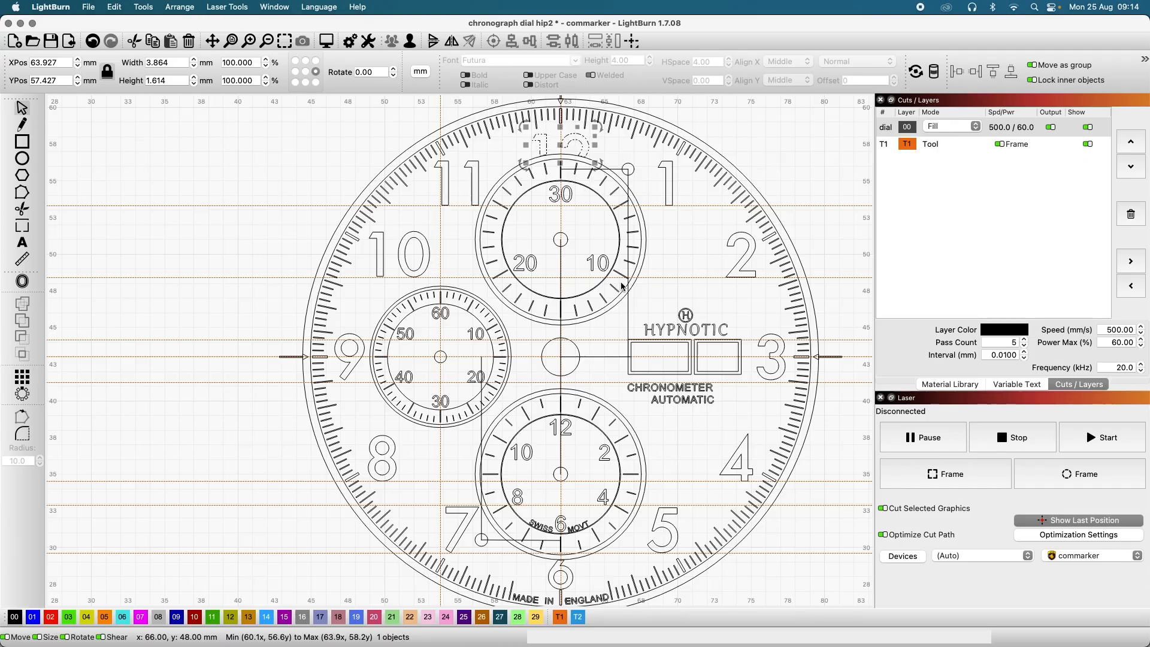
Step: Examine the layout of the HYPNOTIC logo, the two windows and the CHRONOMETER AUTOMATIC text against the subdials and hour numerals
scroll(621, 286, "up", 3)
scroll(621, 288, "down", 4)
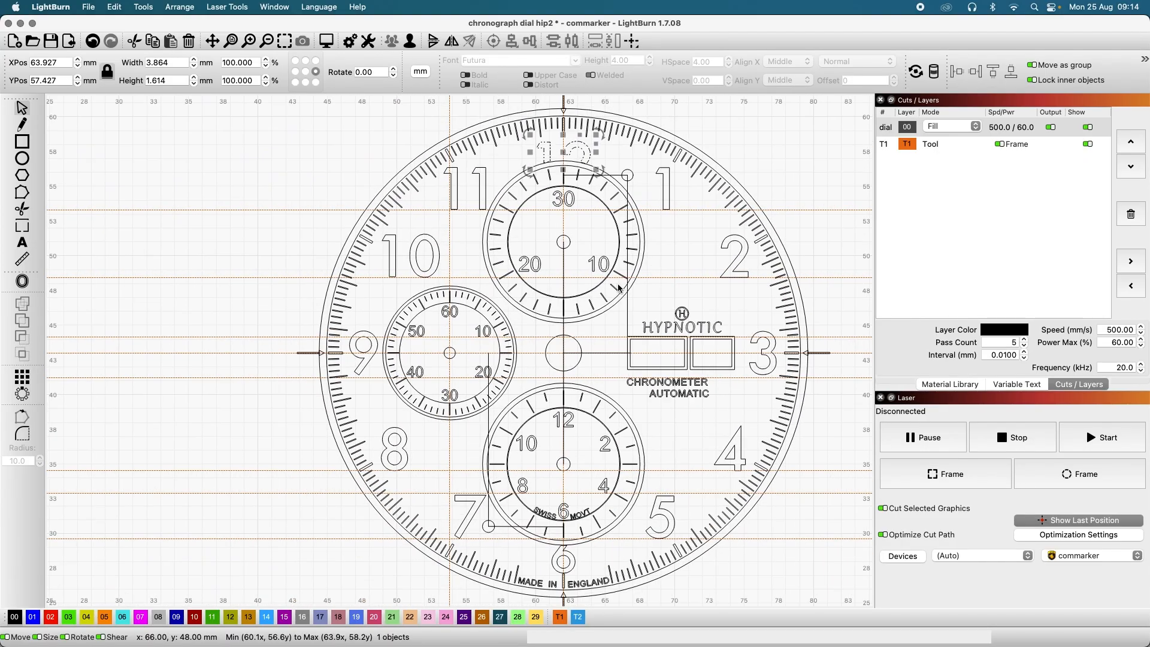
scroll(619, 288, "up", 2)
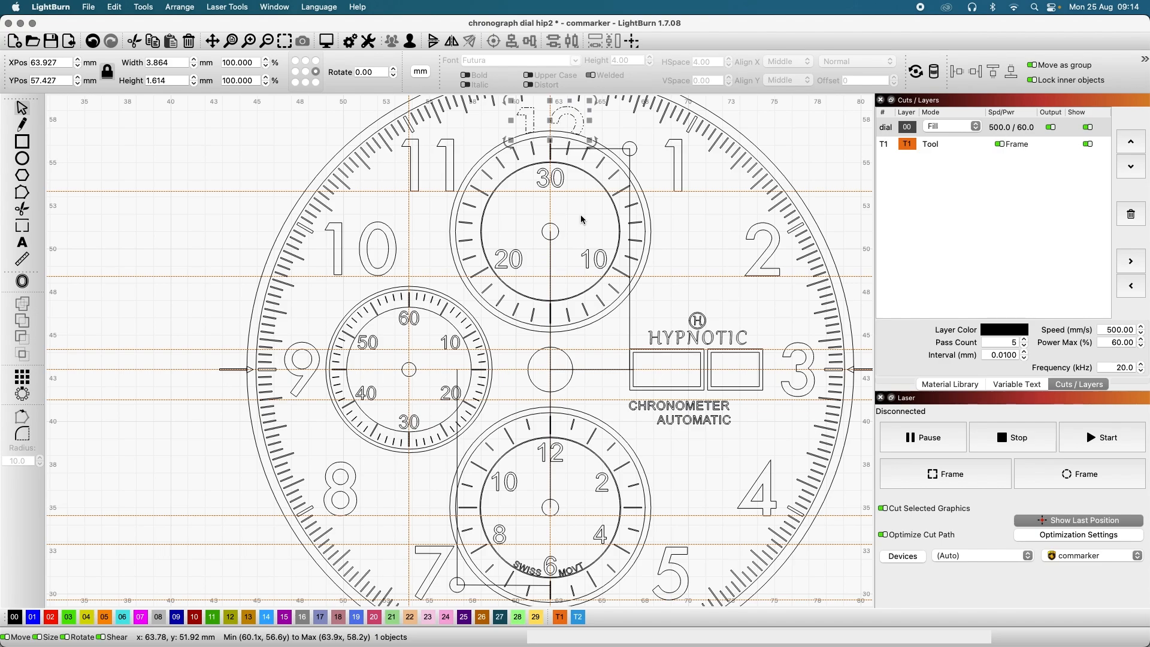
scroll(585, 218, "down", 3)
scroll(606, 182, "down", 1)
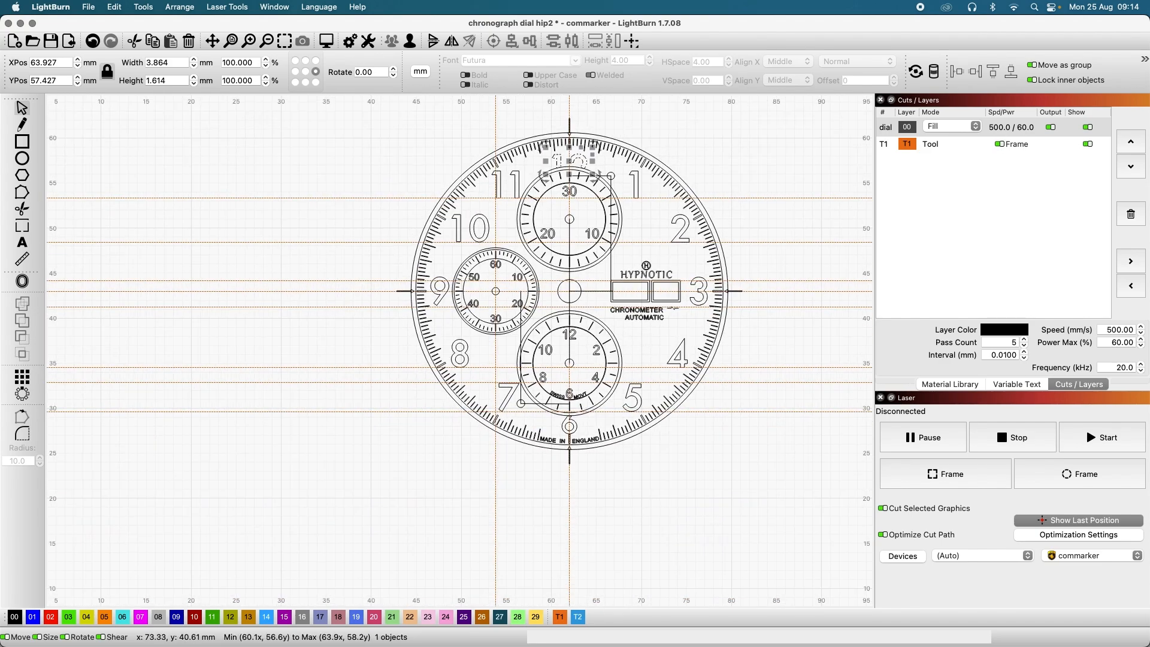
scroll(668, 291, "up", 2)
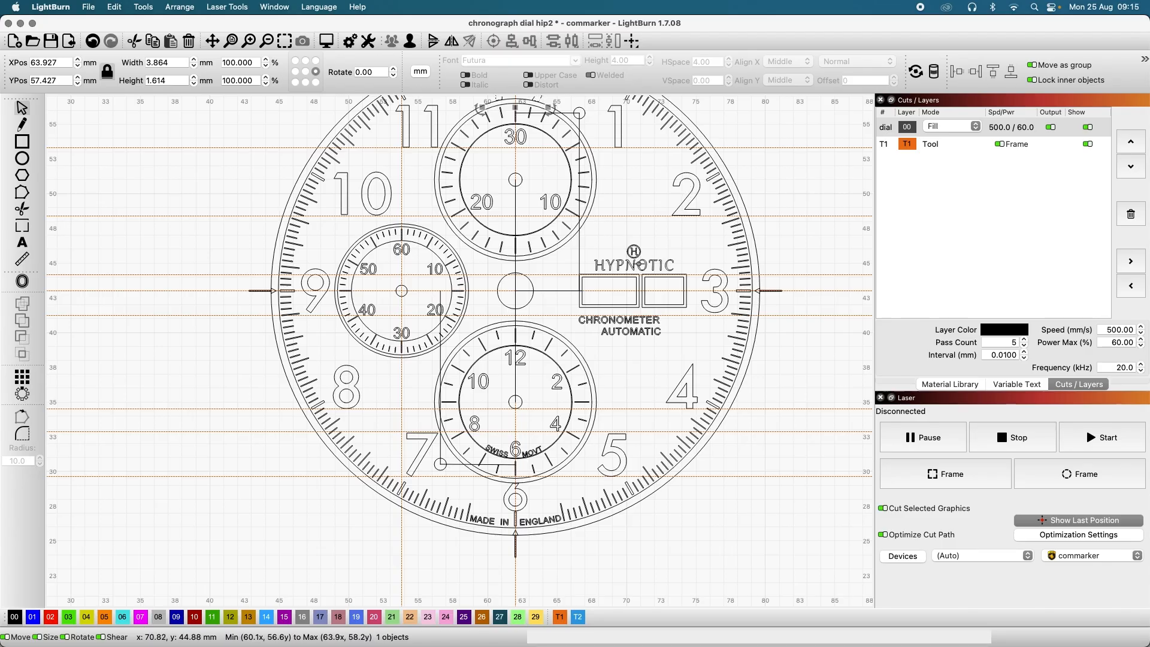
scroll(639, 250, "up", 2)
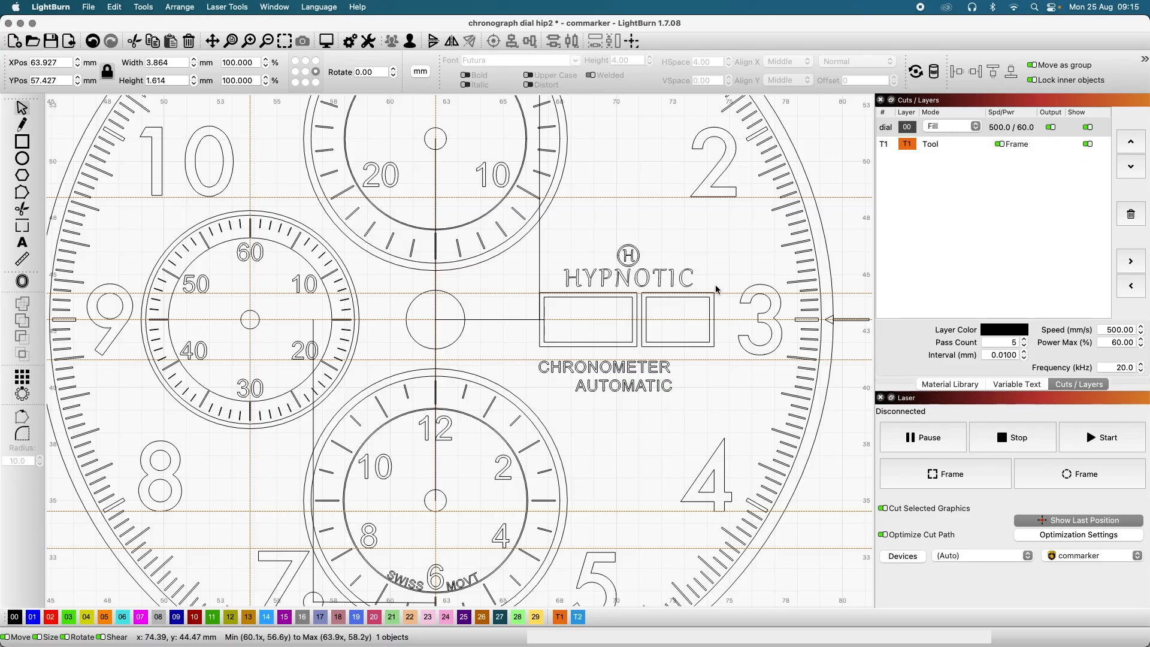
scroll(721, 268, "down", 3)
scroll(721, 268, "down", 1)
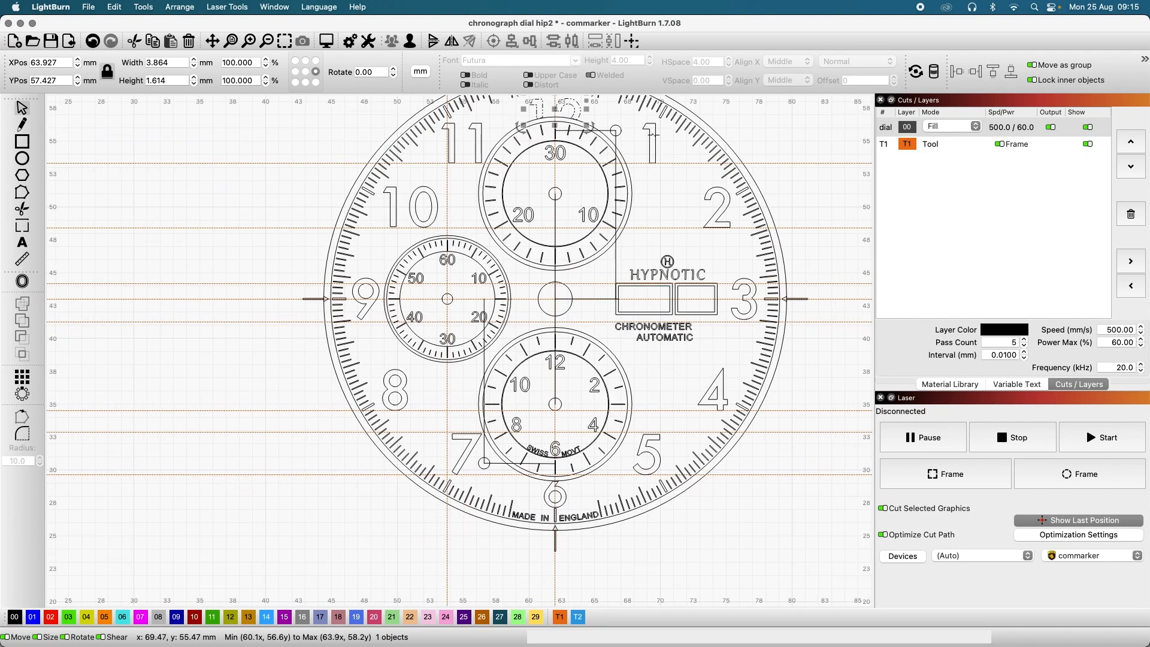
scroll(573, 110, "up", 1)
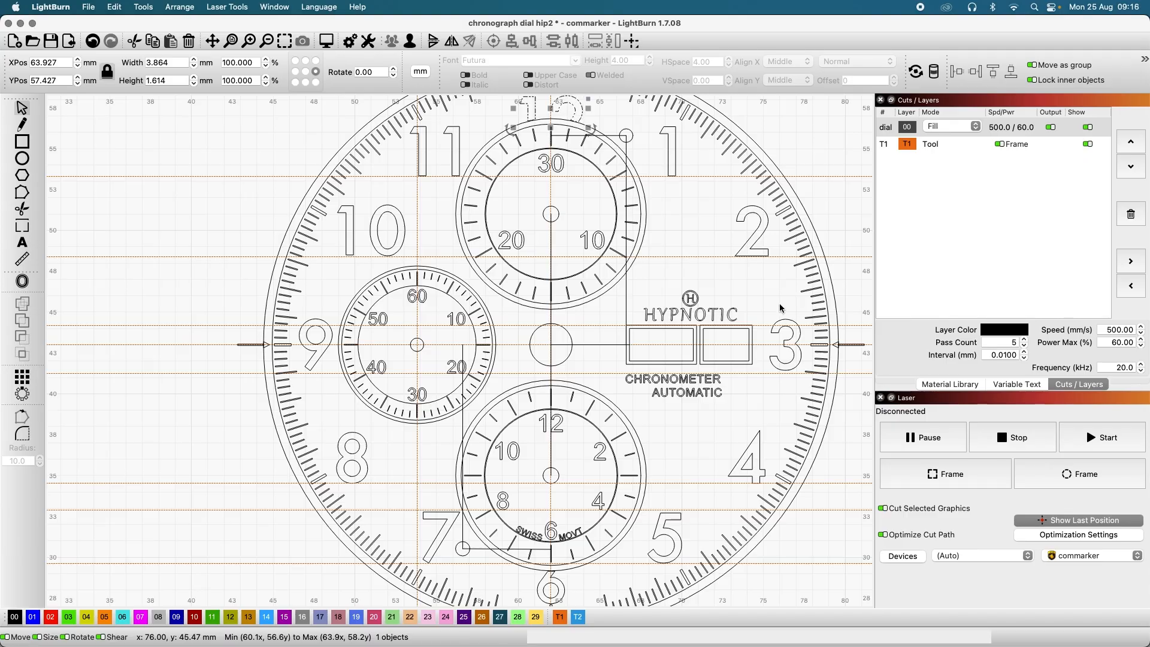
scroll(793, 293, "down", 3)
scroll(792, 251, "up", 2)
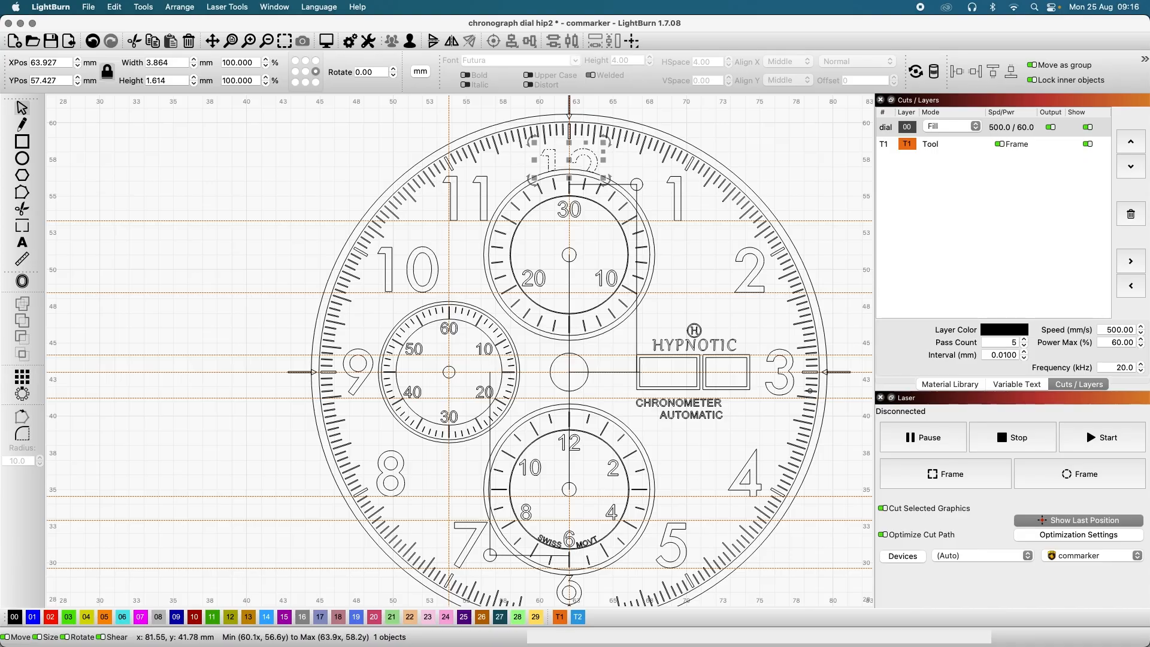
scroll(722, 372, "down", 4)
scroll(762, 446, "up", 2)
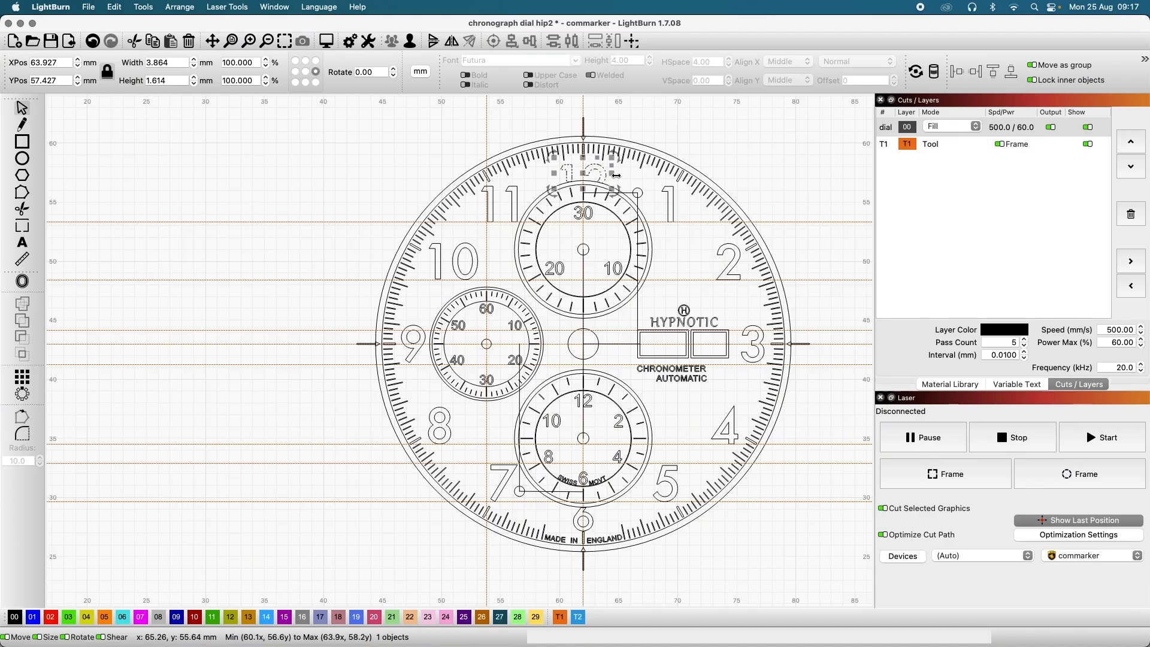
scroll(606, 191, "up", 4)
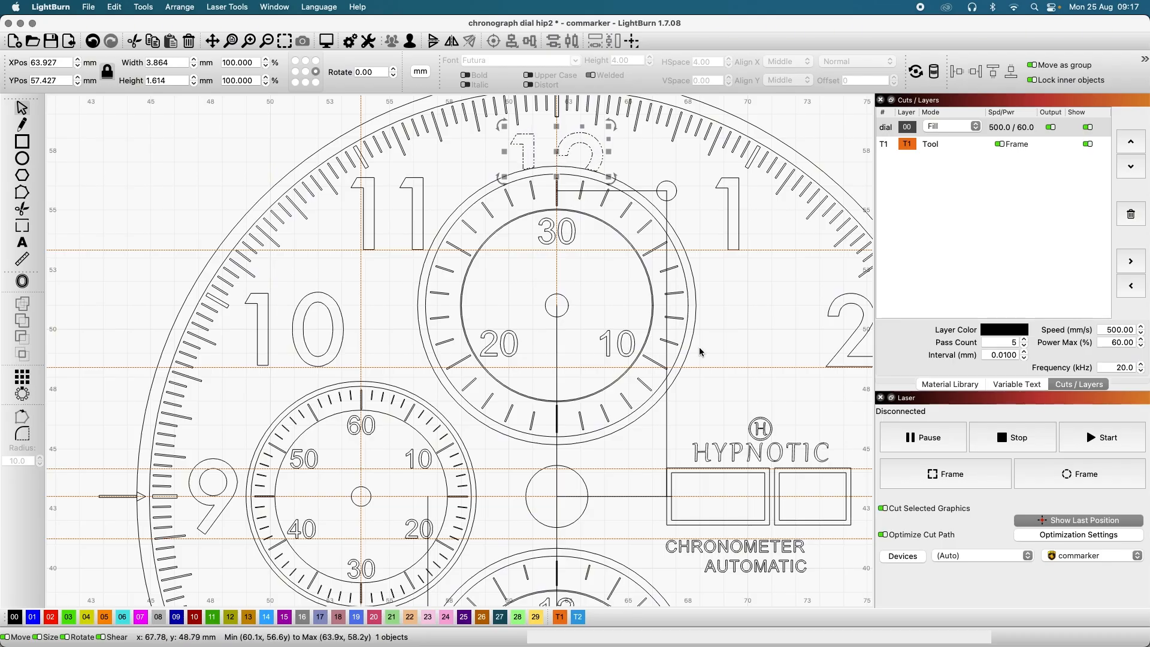
Step: Inspect the outer circle of the 30-minute subdial, selecting it, and review its fit within the complete dial layout
left_click(695, 288)
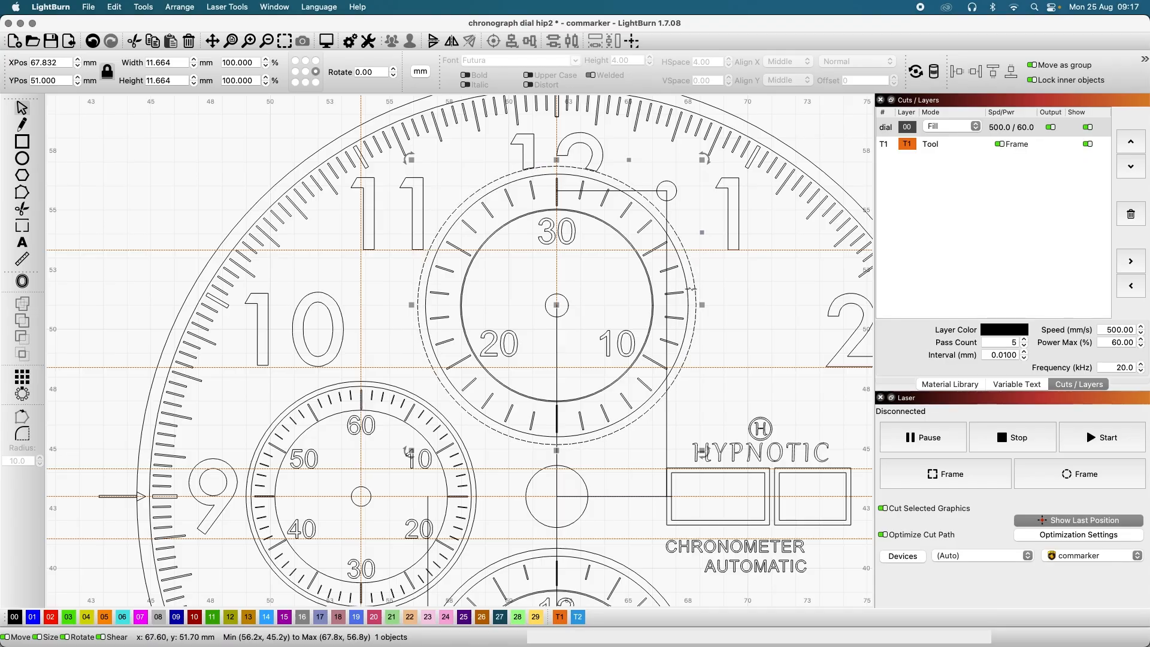
scroll(695, 254, "down", 3)
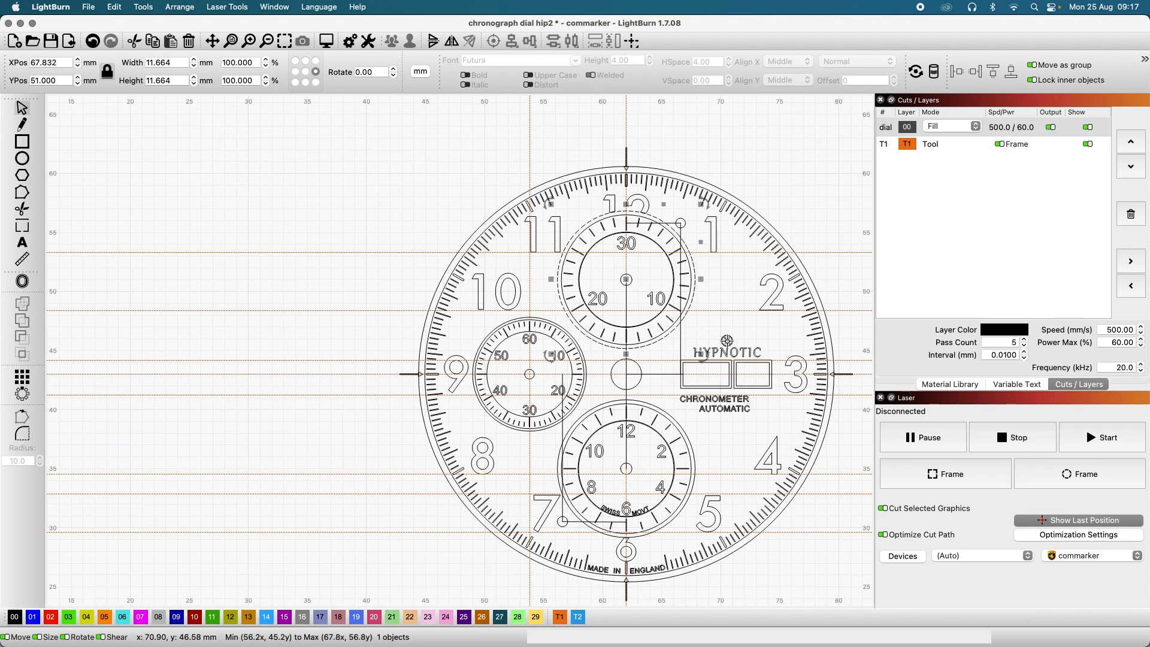
scroll(838, 431, "down", 5)
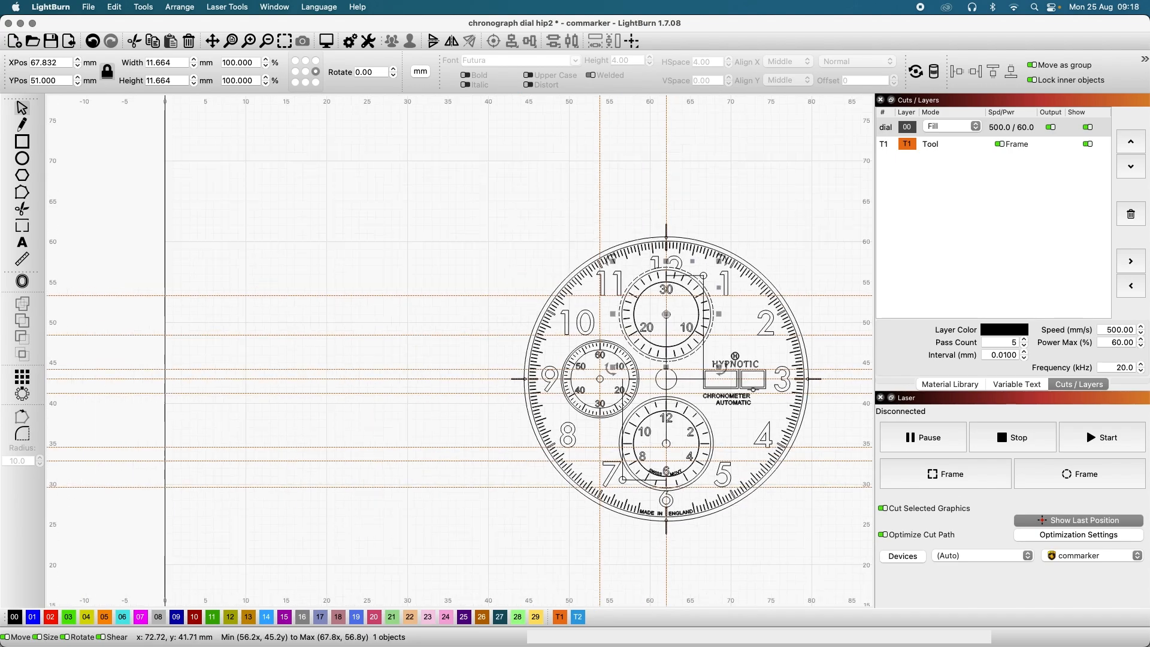
scroll(844, 430, "up", 5)
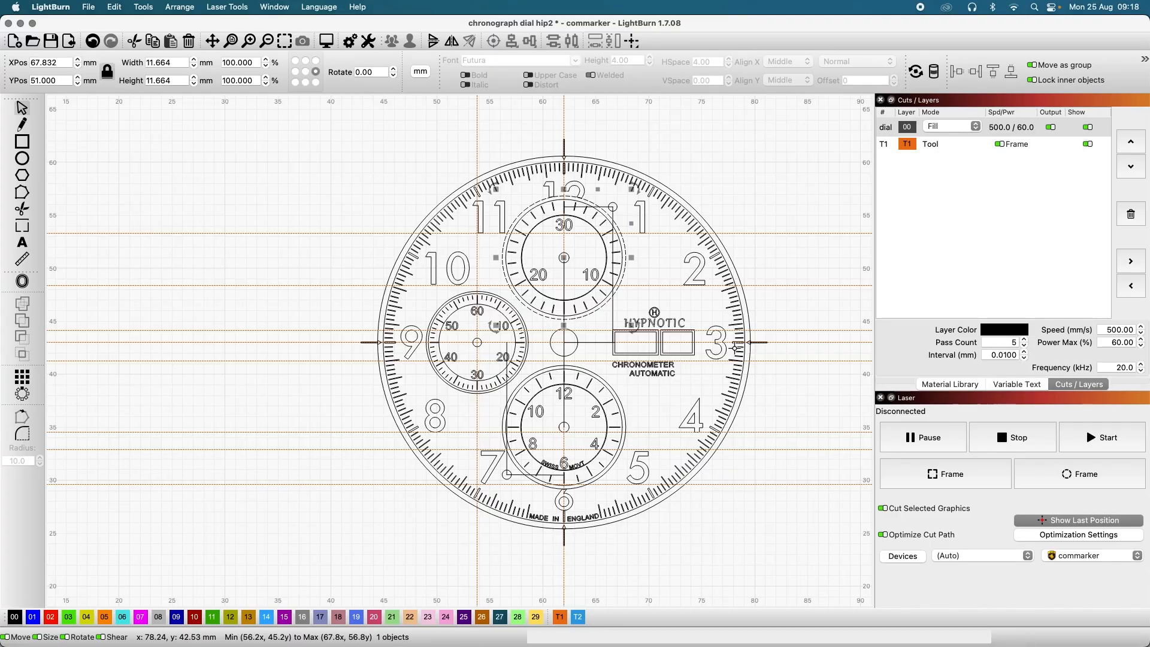
scroll(620, 436, "up", 1)
scroll(619, 436, "up", 1)
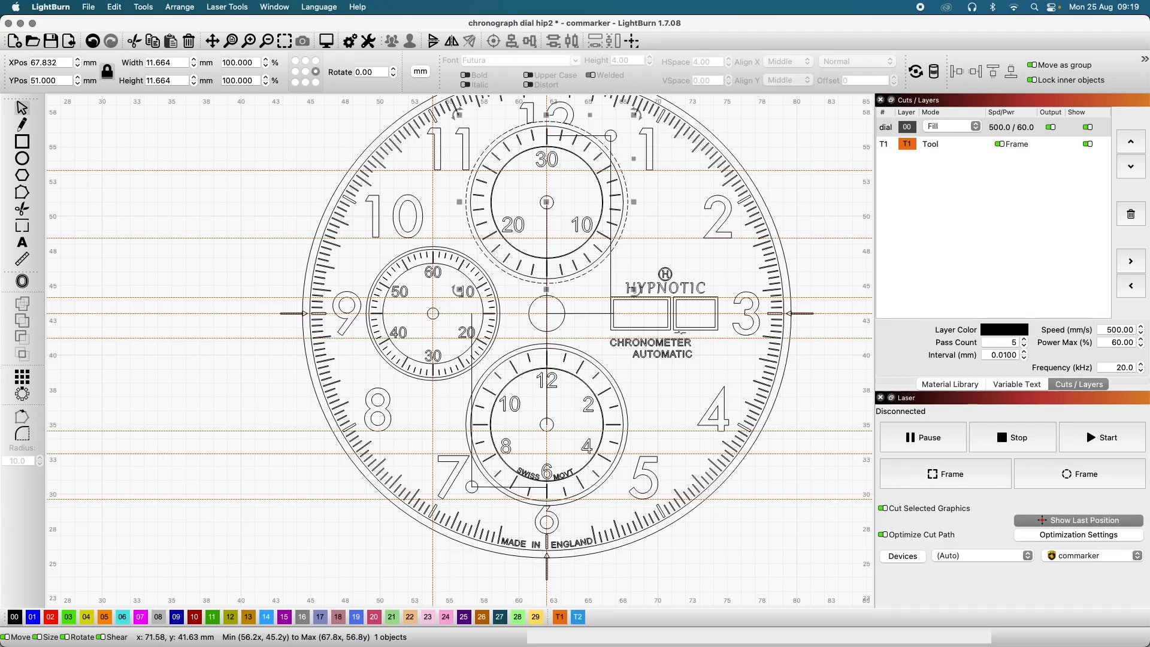
scroll(678, 334, "up", 1)
scroll(732, 278, "up", 1)
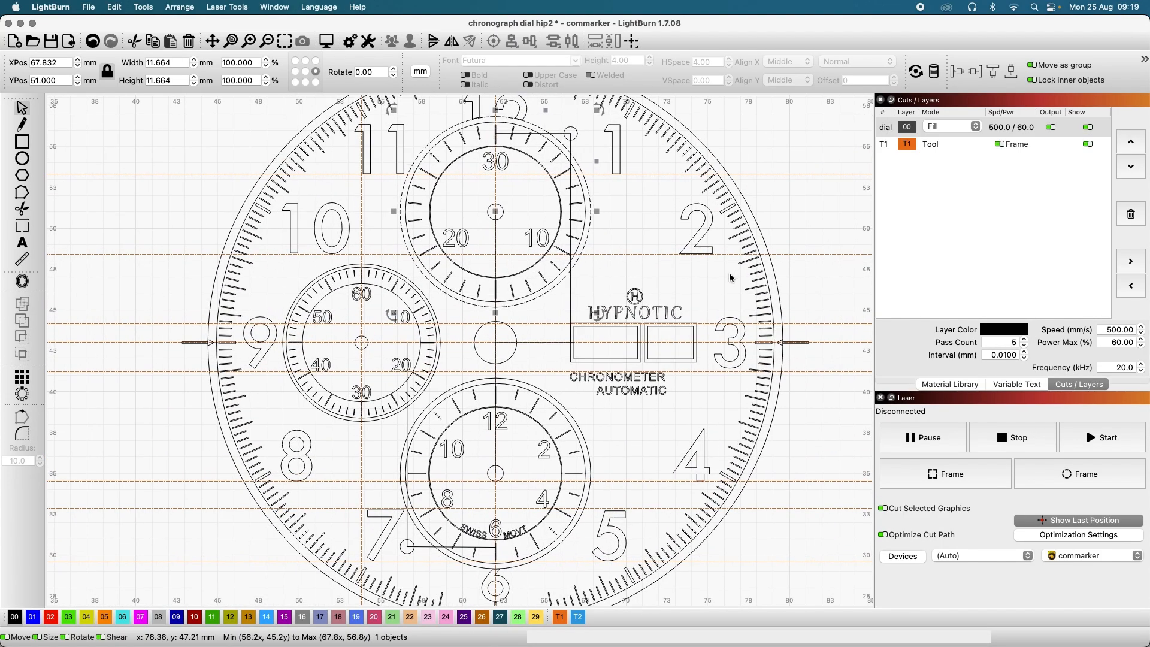